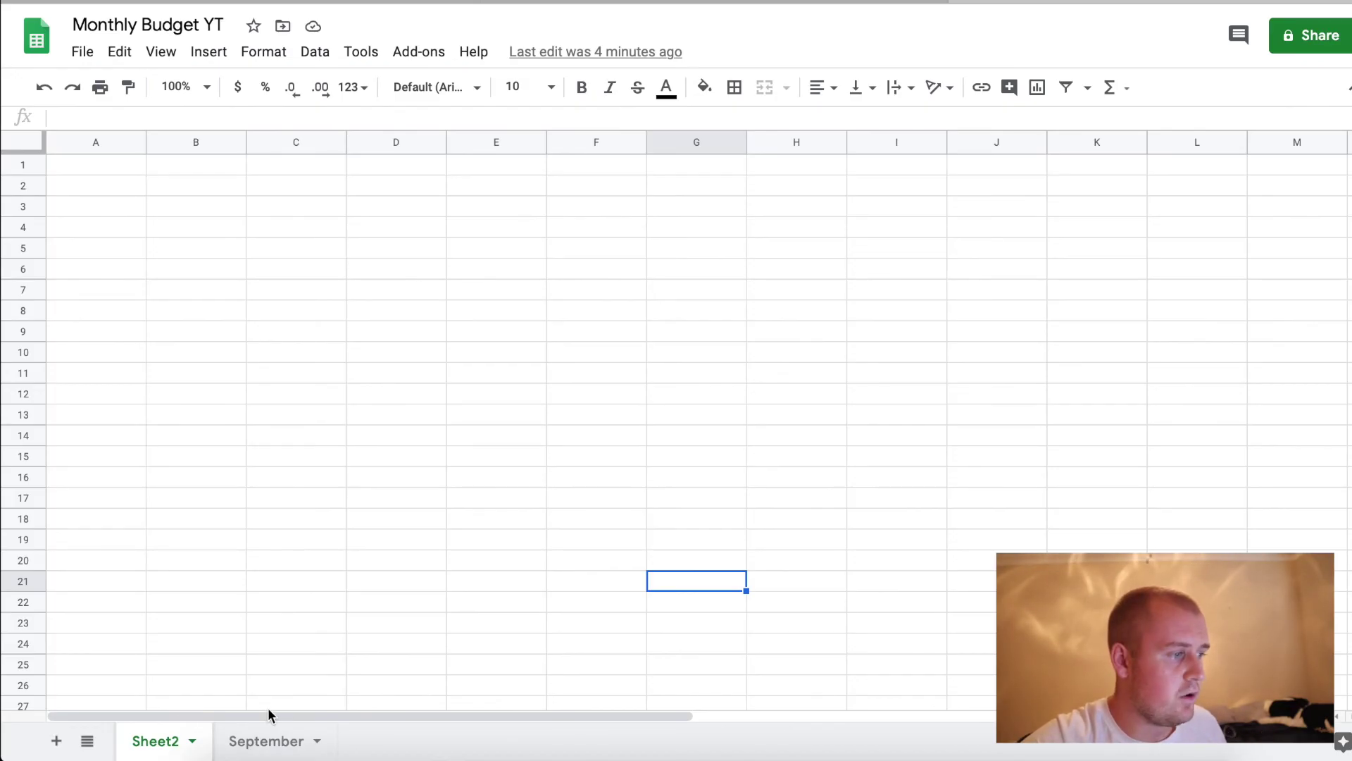
Rename the blank Sheet2 as August
left_click(259, 740)
left_click(154, 740)
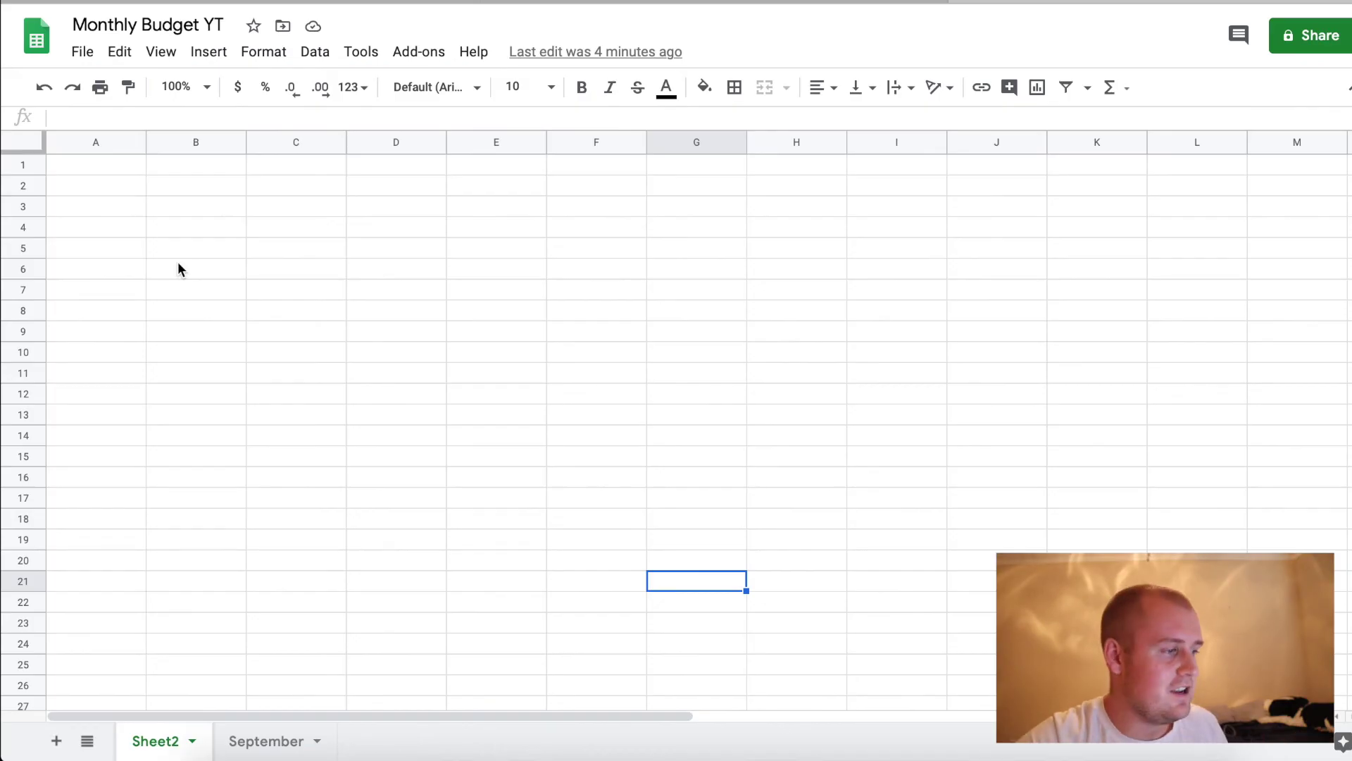
double_click(157, 741)
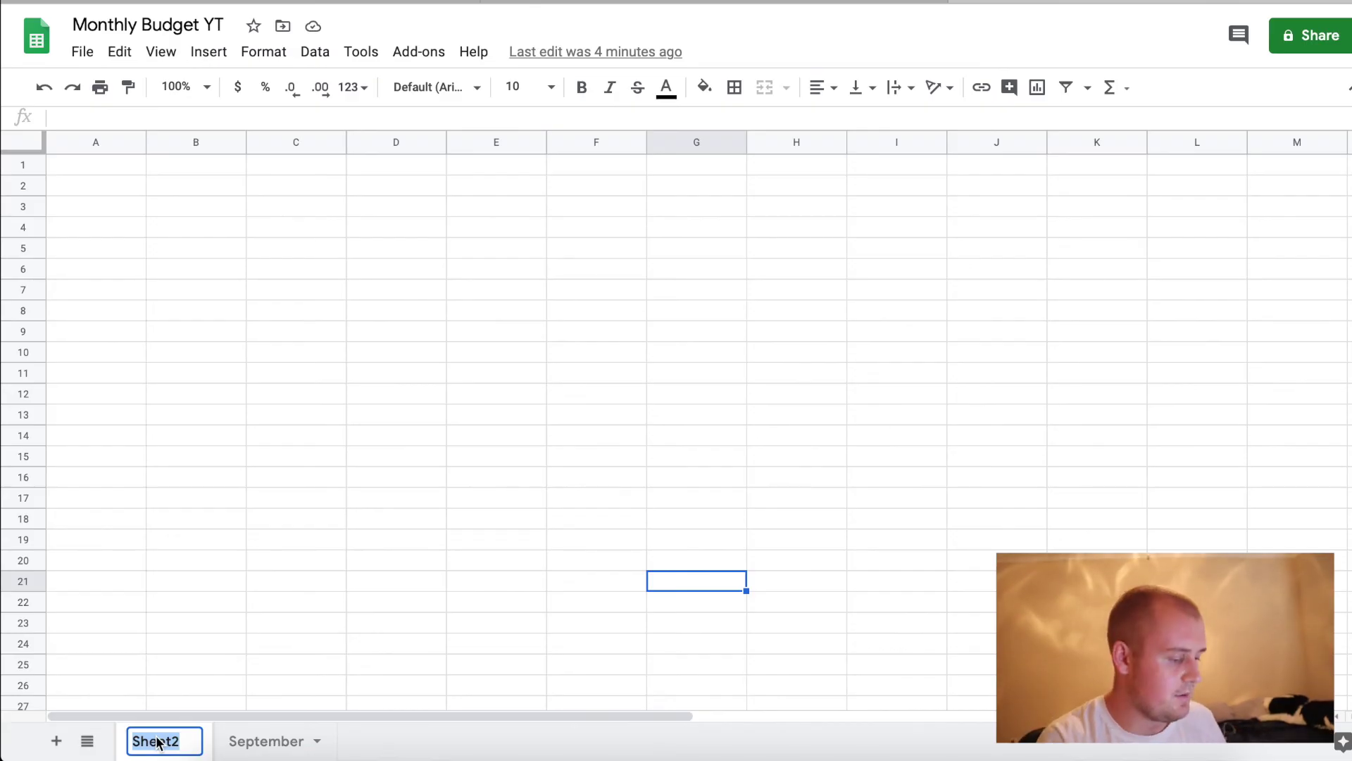
type("August")
key("Return")
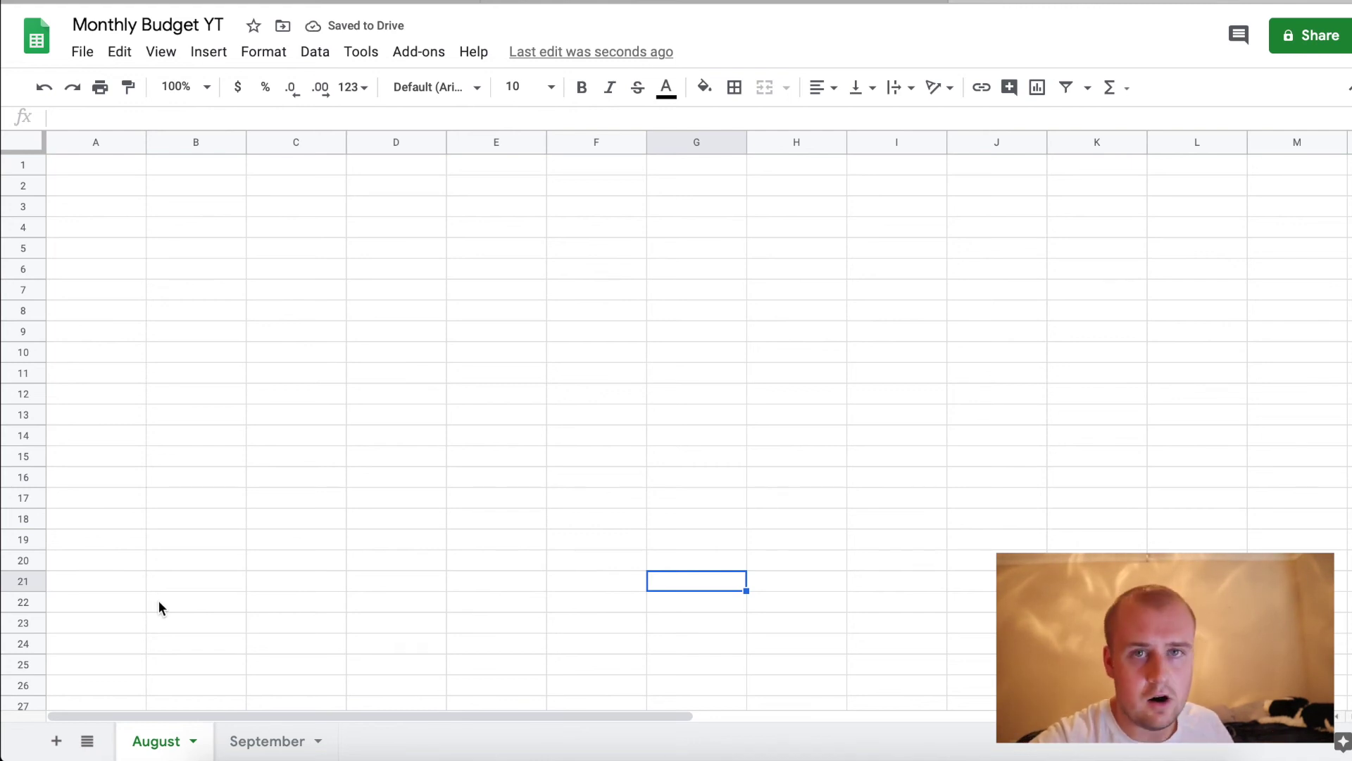
Enter the heading Income in cell A1
left_click(96, 164)
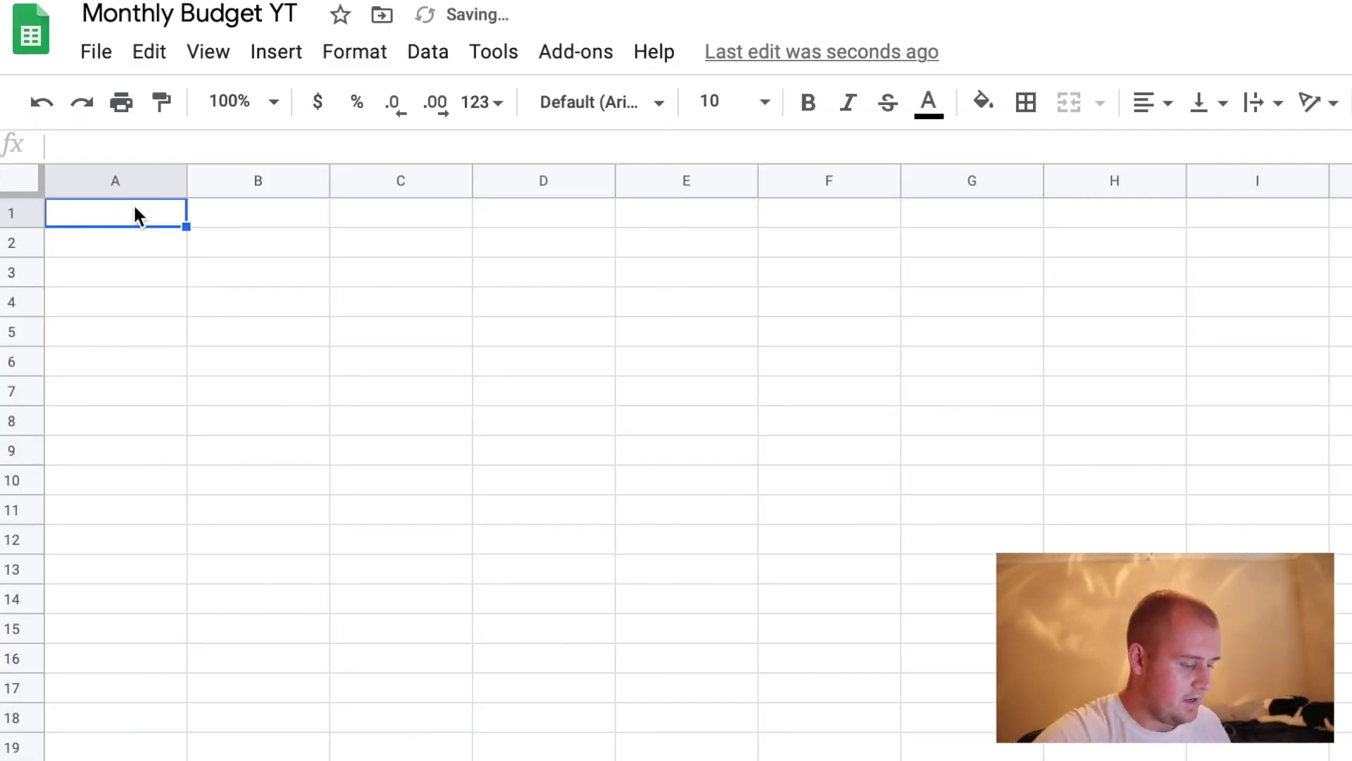
type("Income")
key("Return")
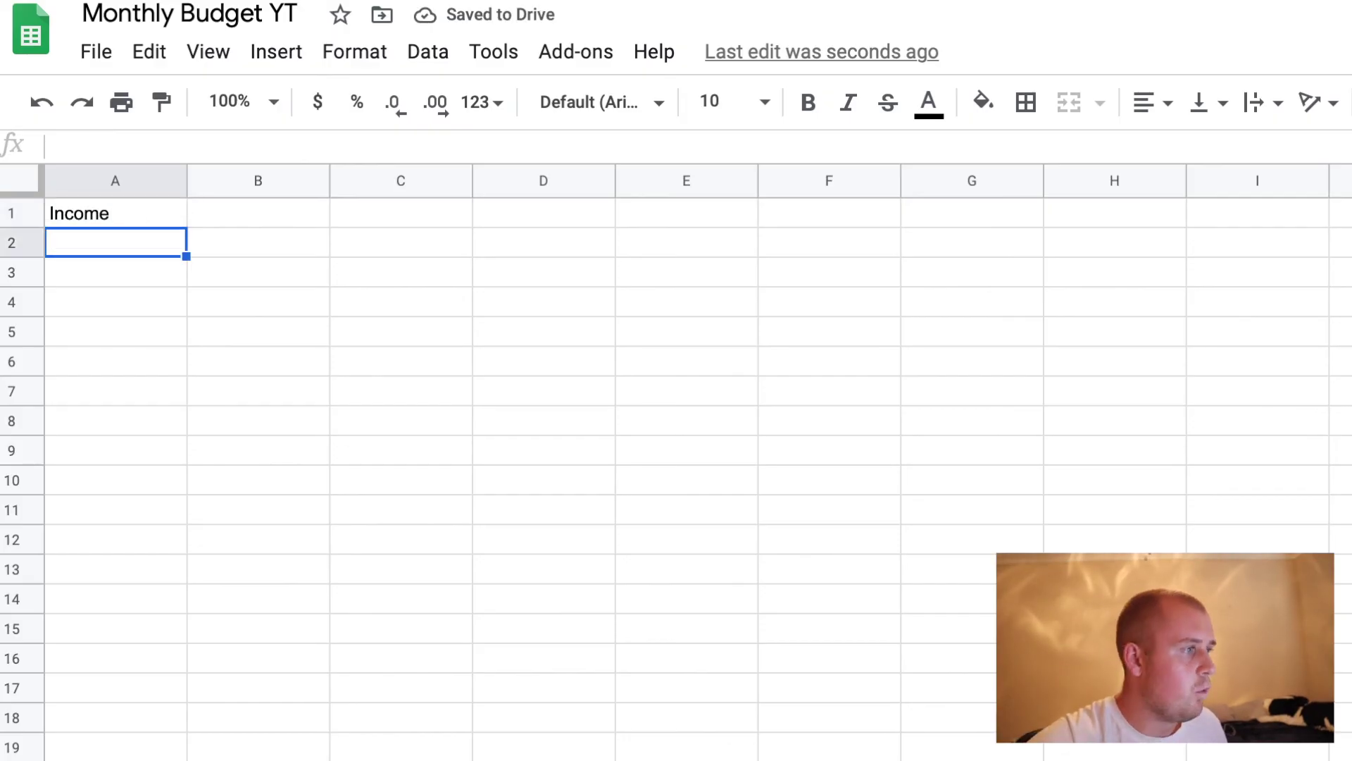
Fill the Income heading cells A1:B1 with light orange and add a border along their lower edge
left_click_drag(79, 215, 210, 214)
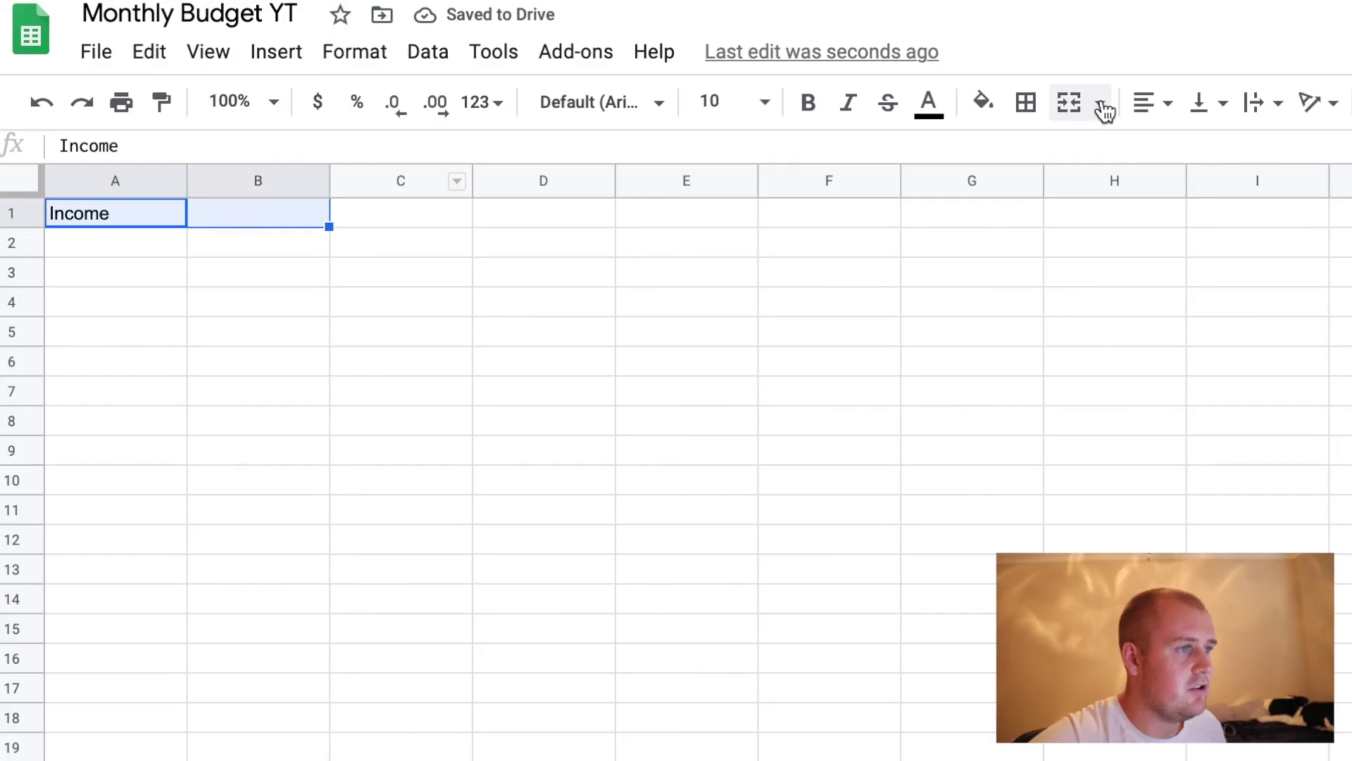
left_click(999, 110)
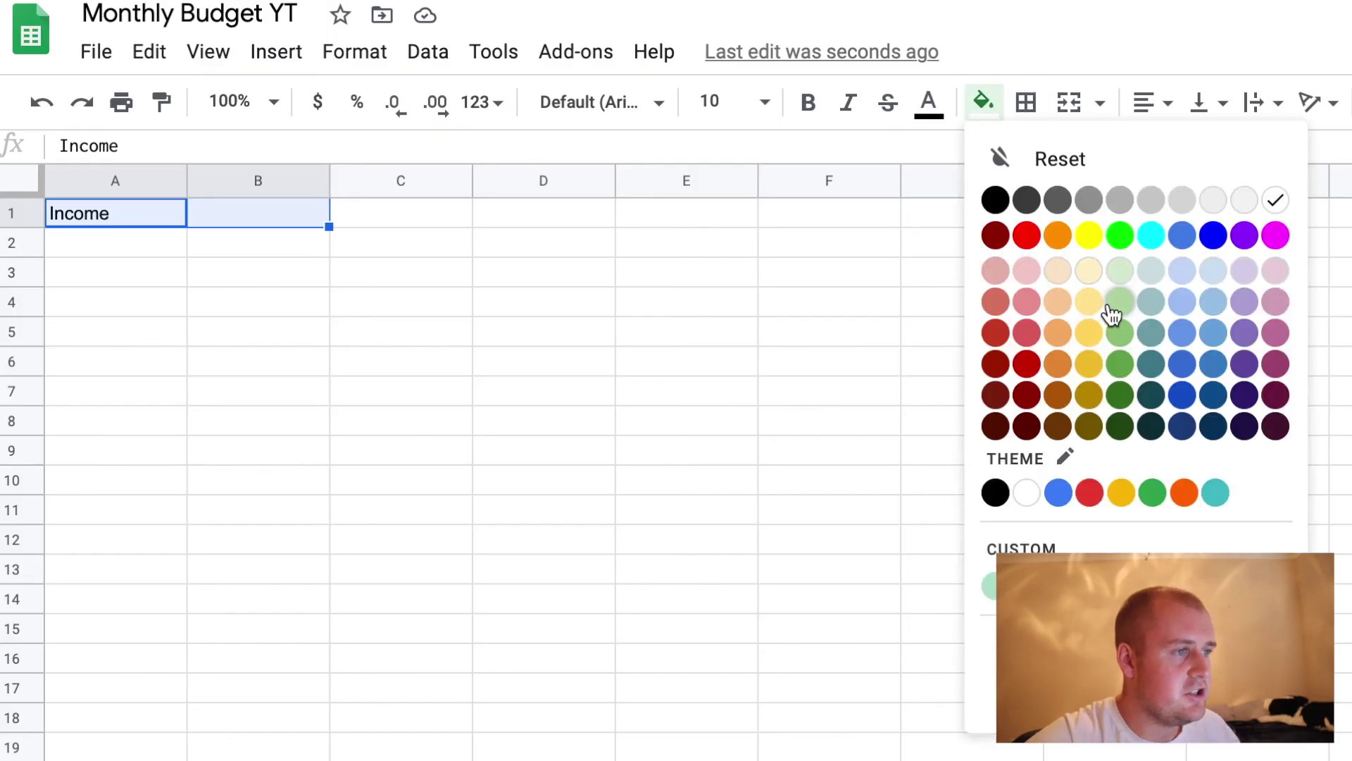
left_click(1064, 310)
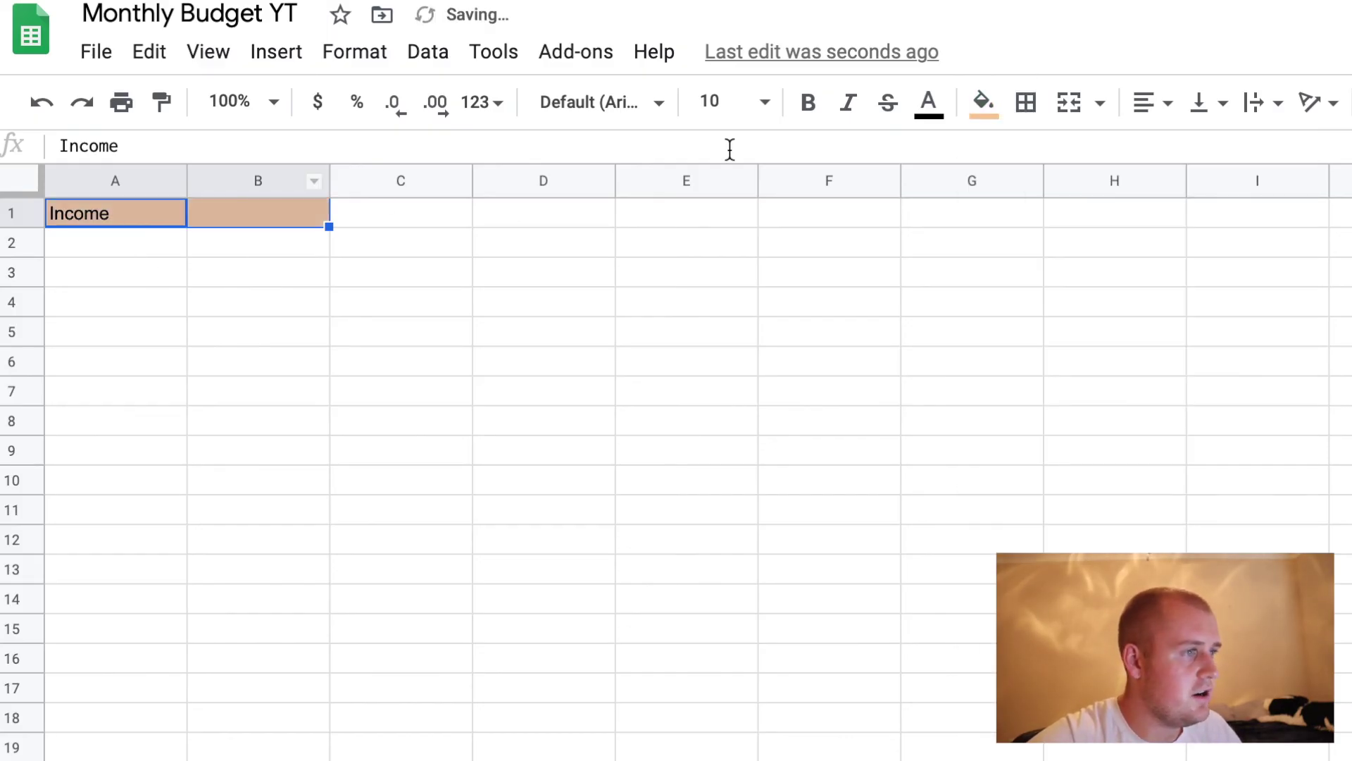
left_click(1023, 107)
left_click(1149, 201)
left_click(646, 290)
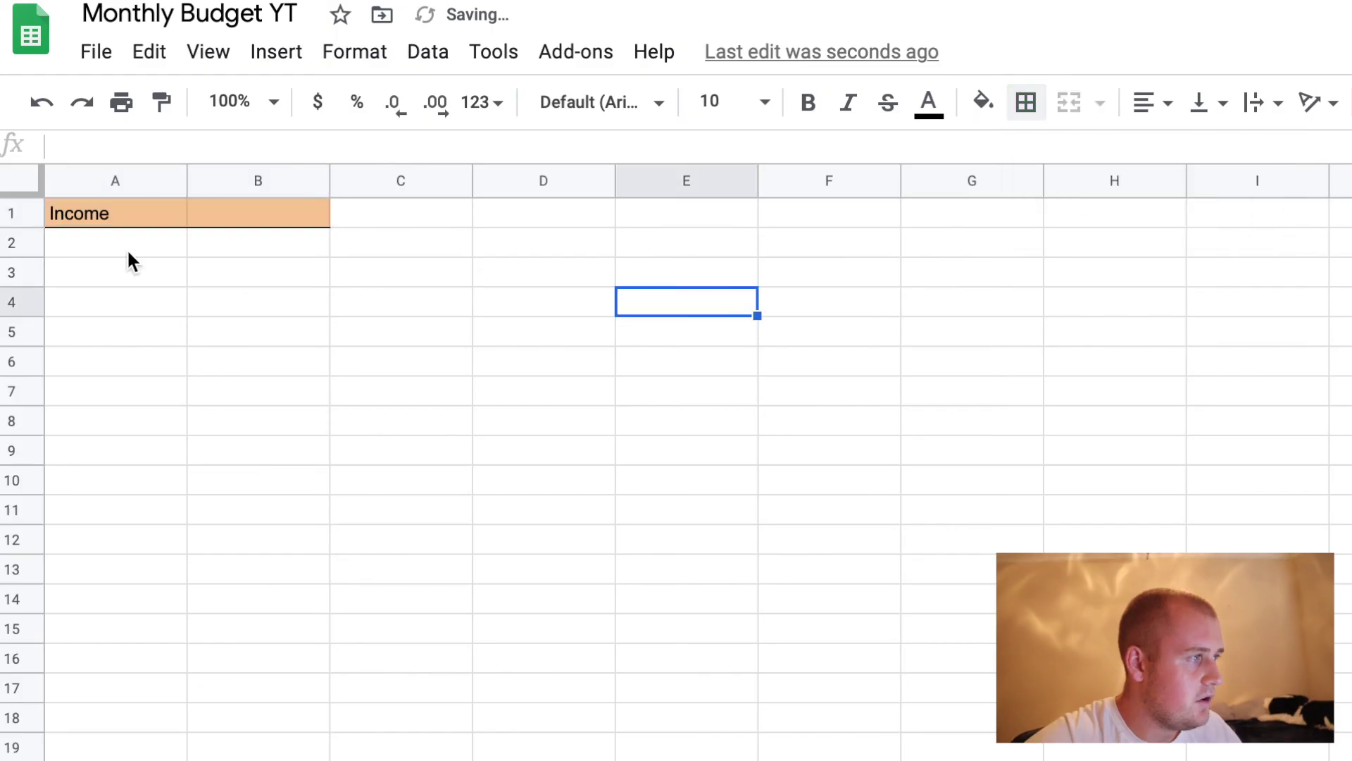
Enter the paycheck labels Mid Month in A2 and End of Month in A3 under the Income heading
left_click(130, 246)
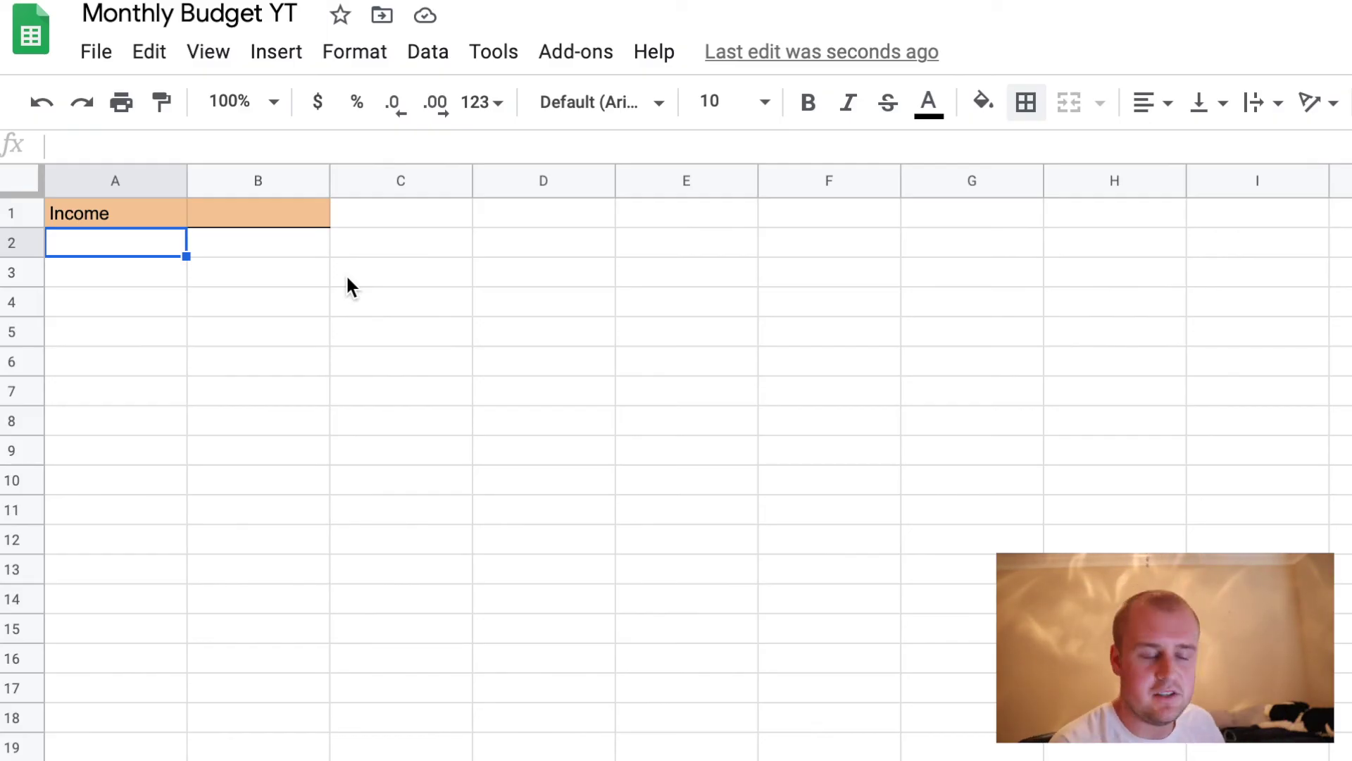
type("Mi")
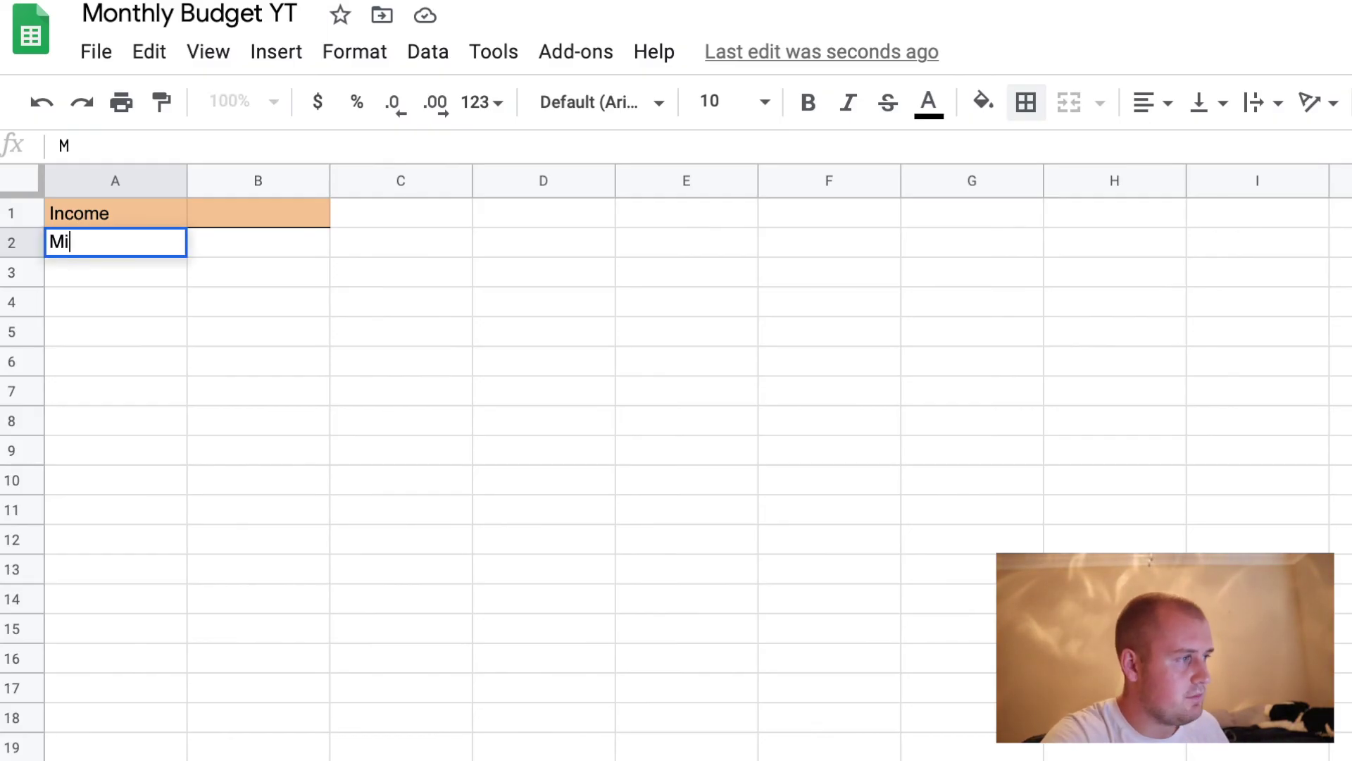
type("d Month")
key("Return")
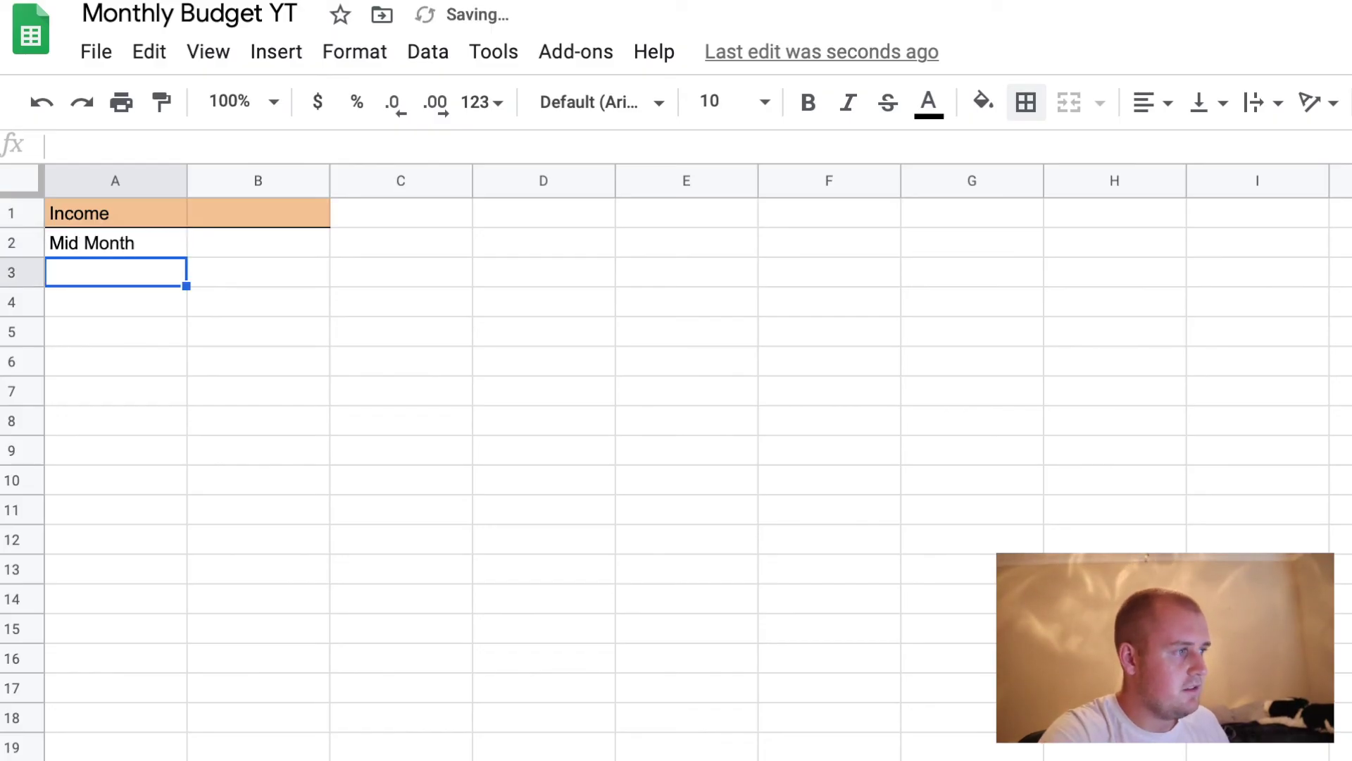
type("M")
key("BackSpace")
key("BackSpace")
type("E")
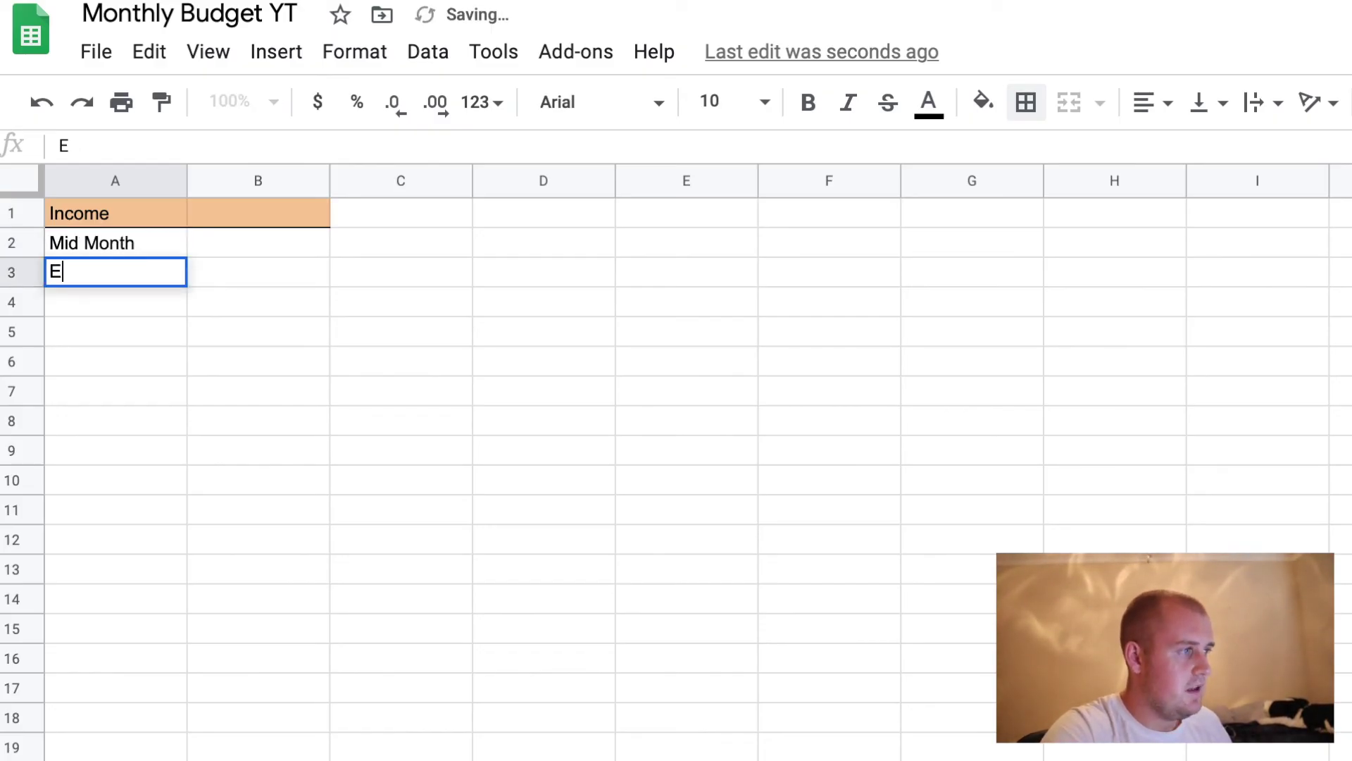
type("nd of Month")
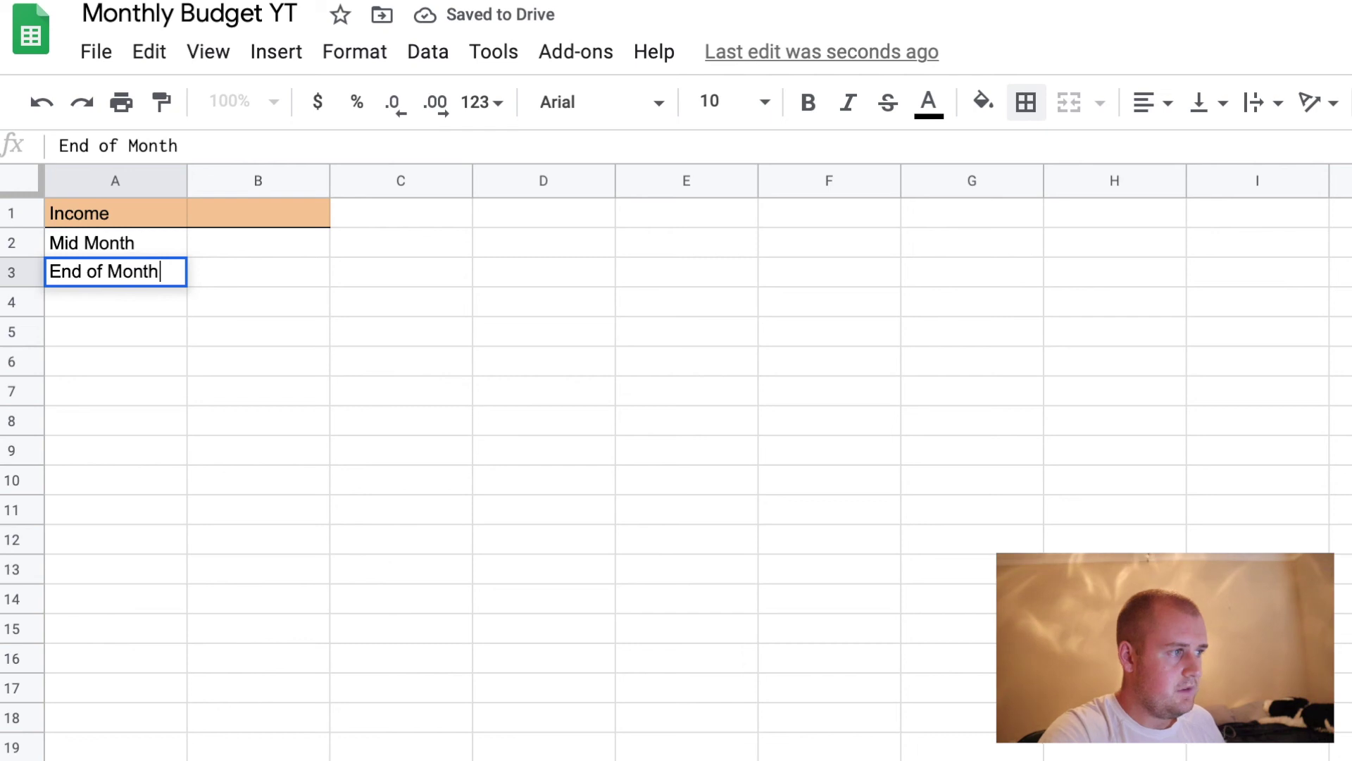
key("Return")
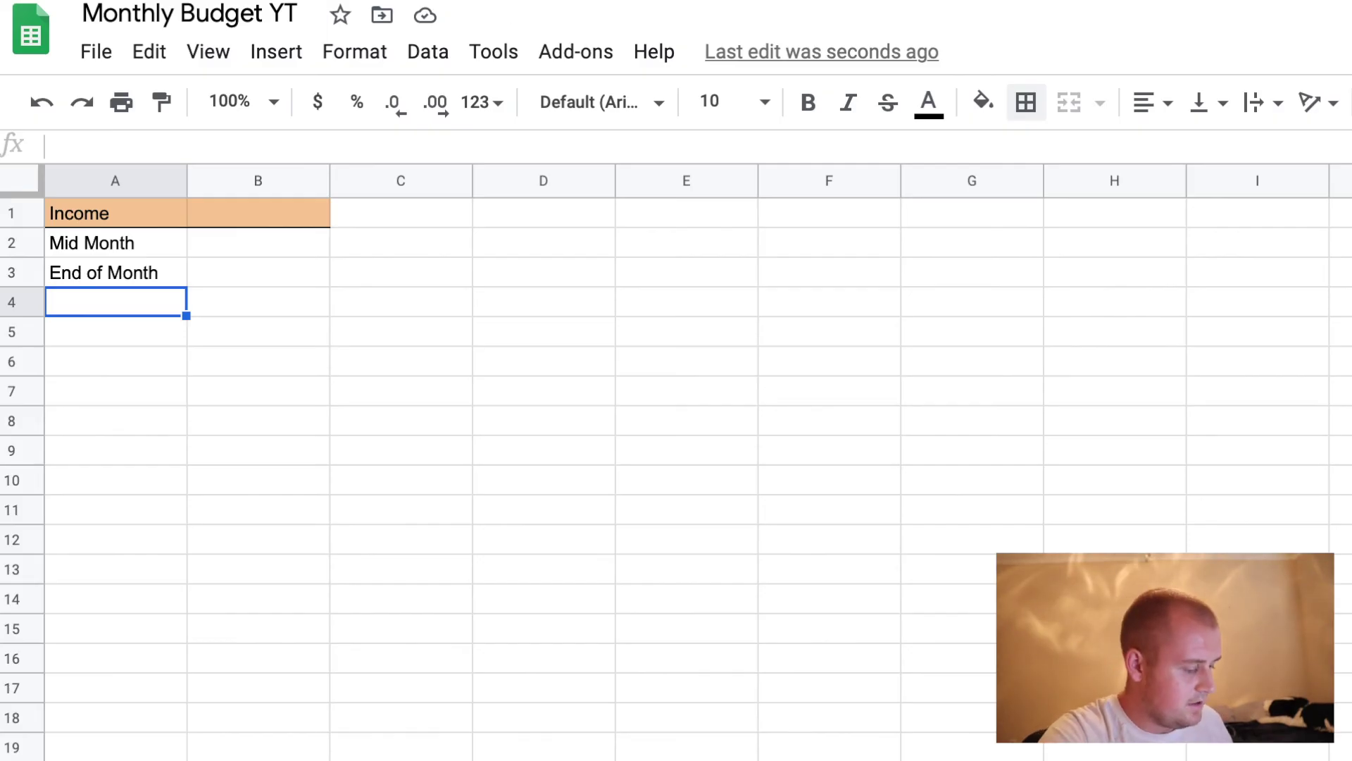
Add the side-income labels Youtube, Etsy and Coaching in cells A4 to A6
type("Youtube")
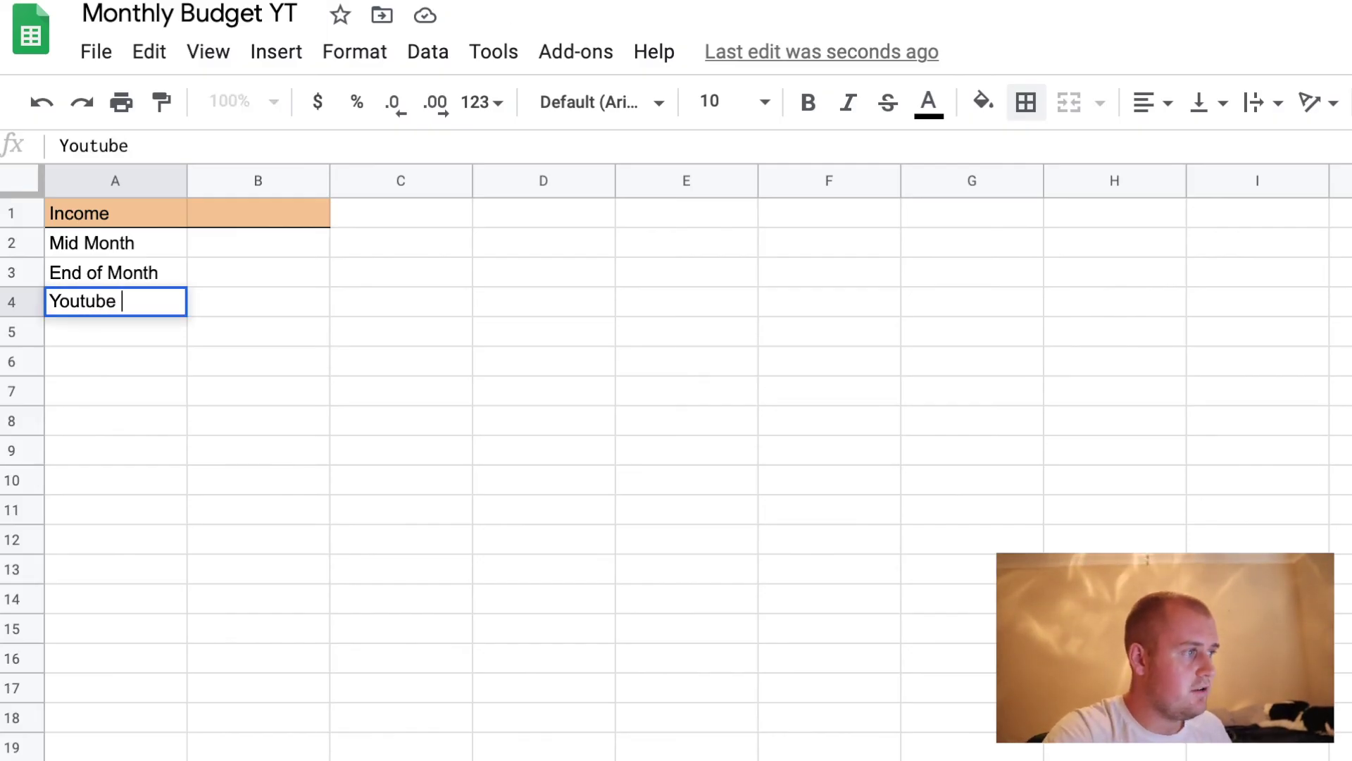
key("Return")
type("Etsy")
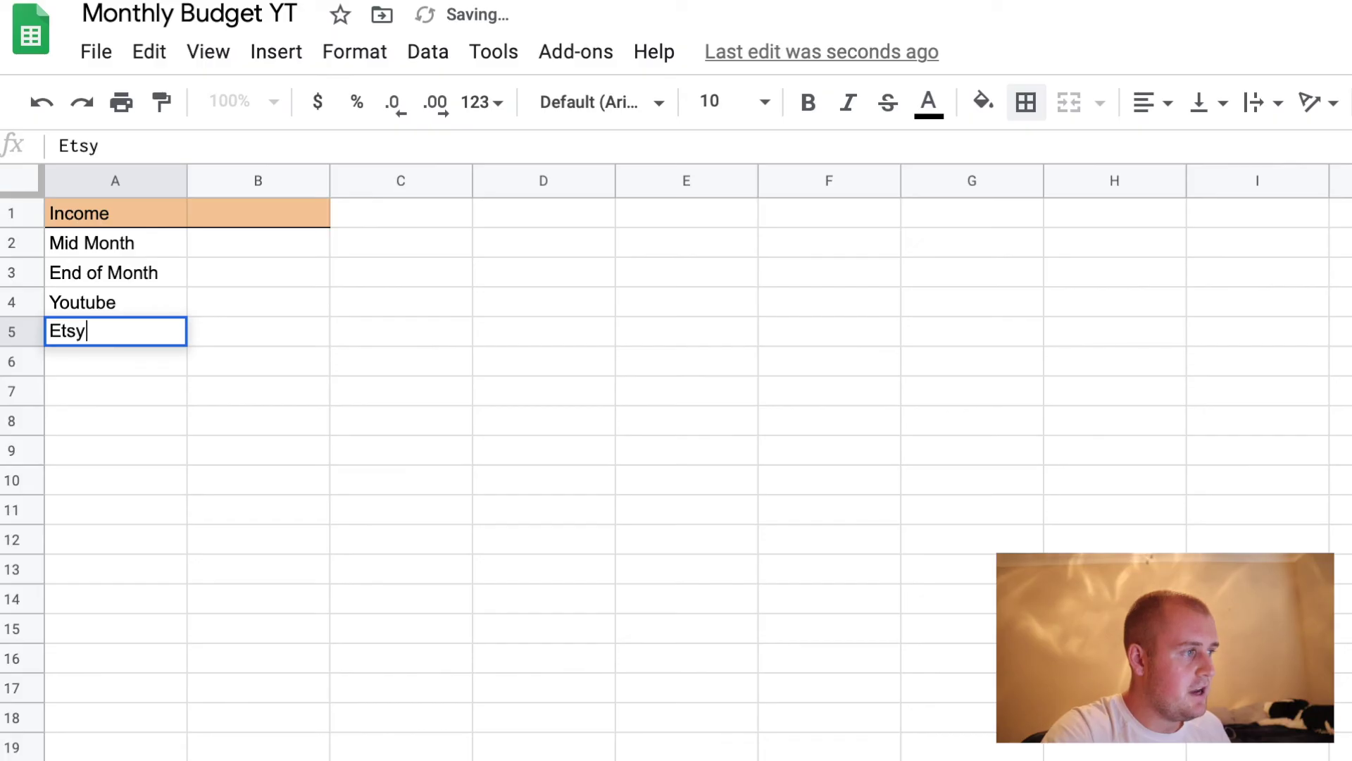
key("Return")
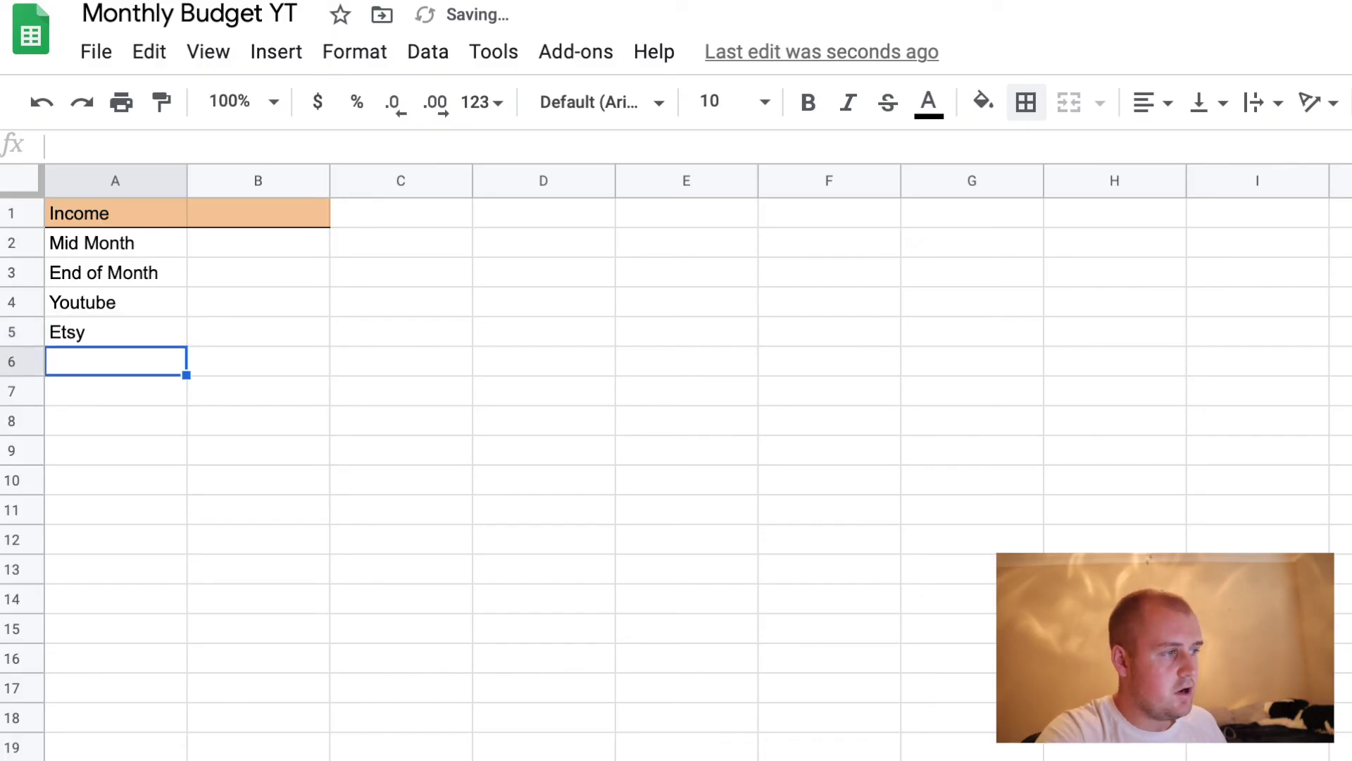
type("Coaching")
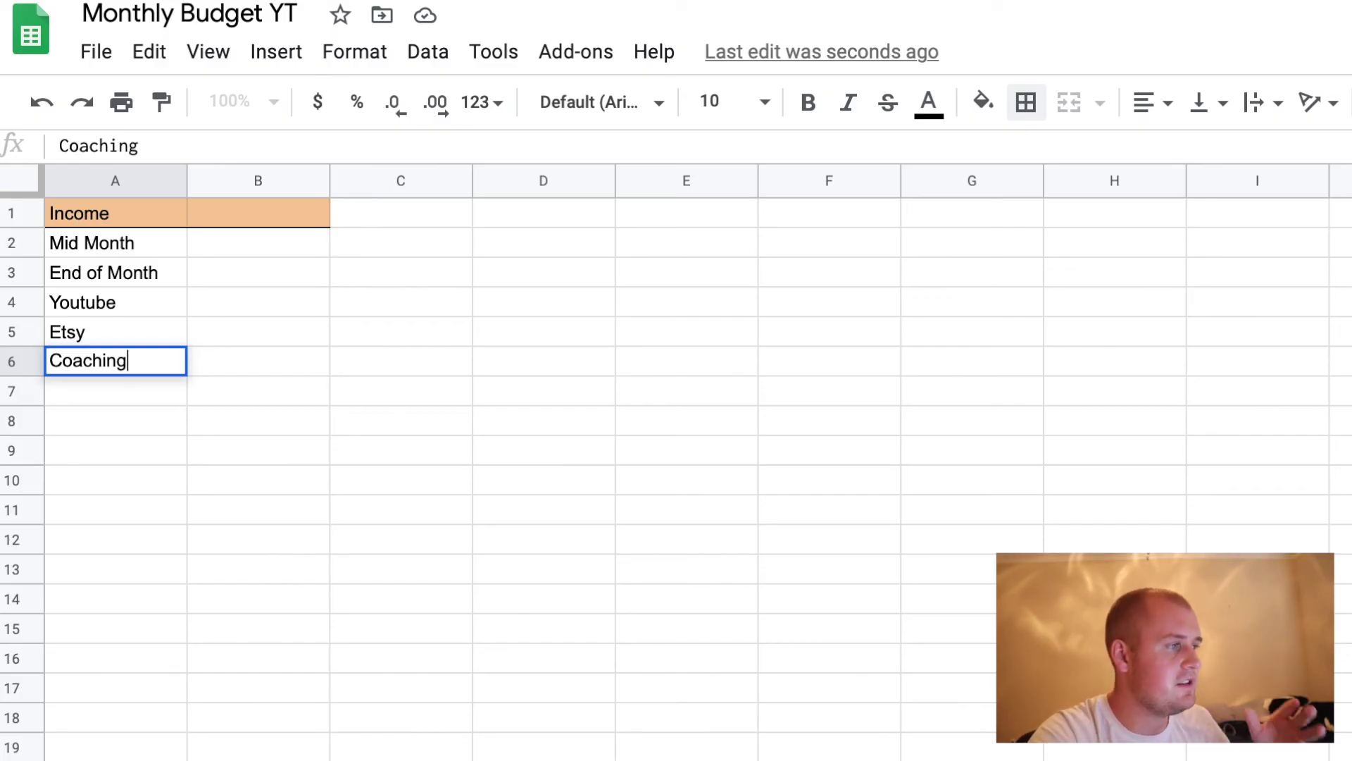
key("Return")
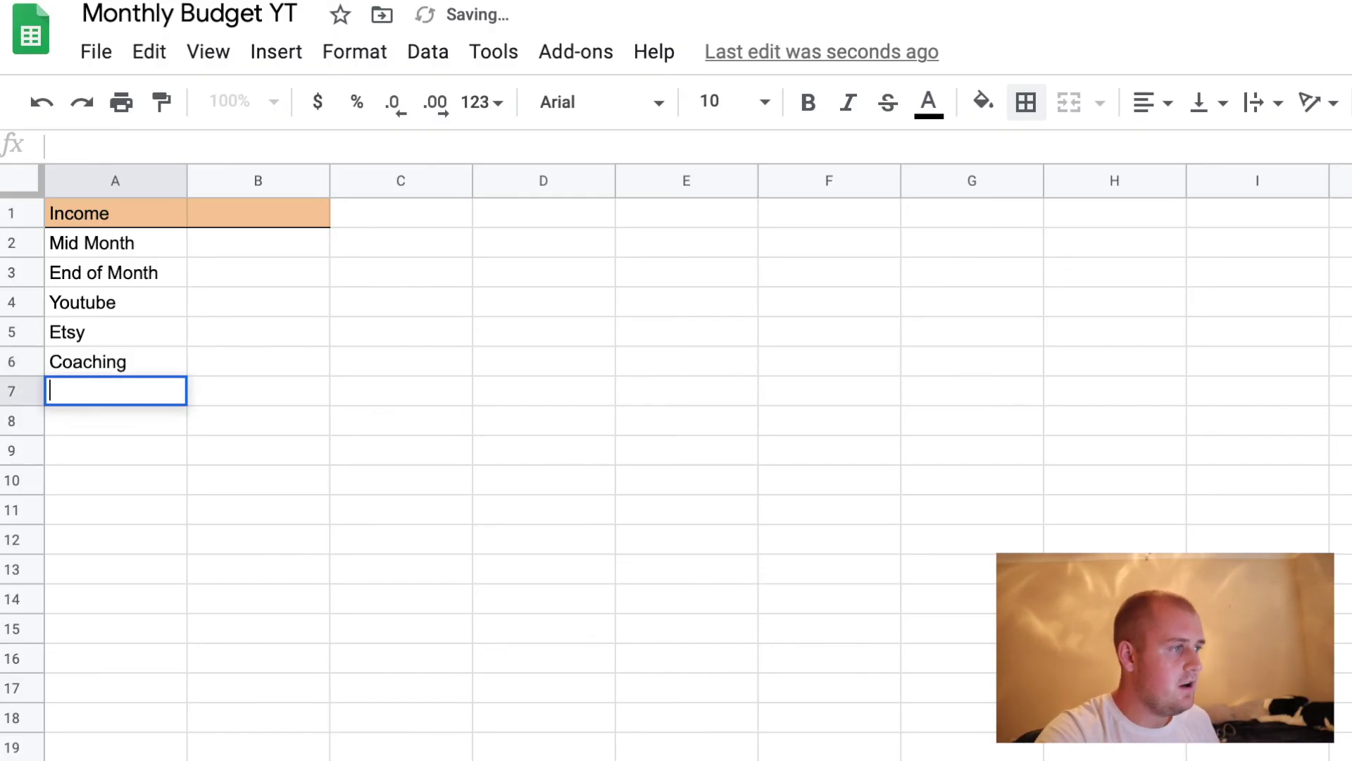
Enter the label Total in cell A10, leaving blank rows below the income sources
left_click(116, 421)
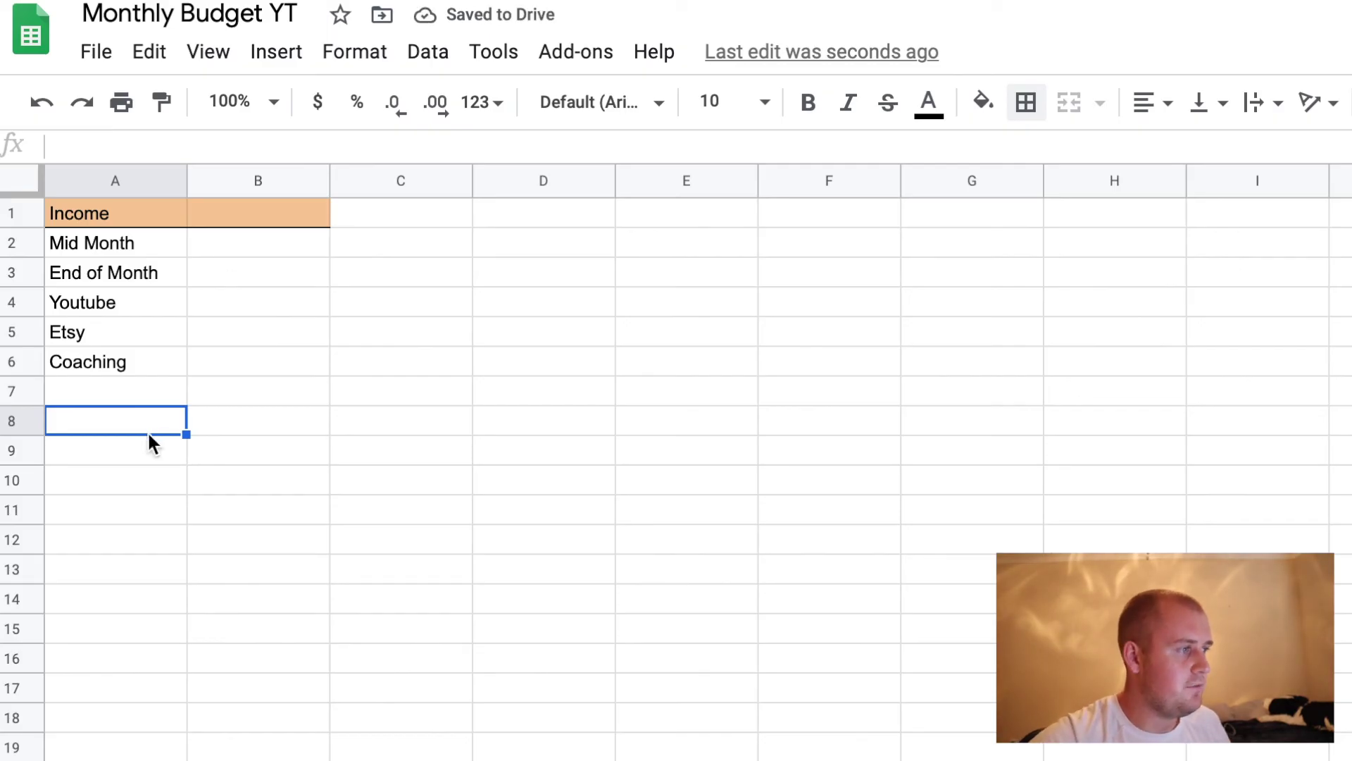
left_click(116, 477)
type("Total")
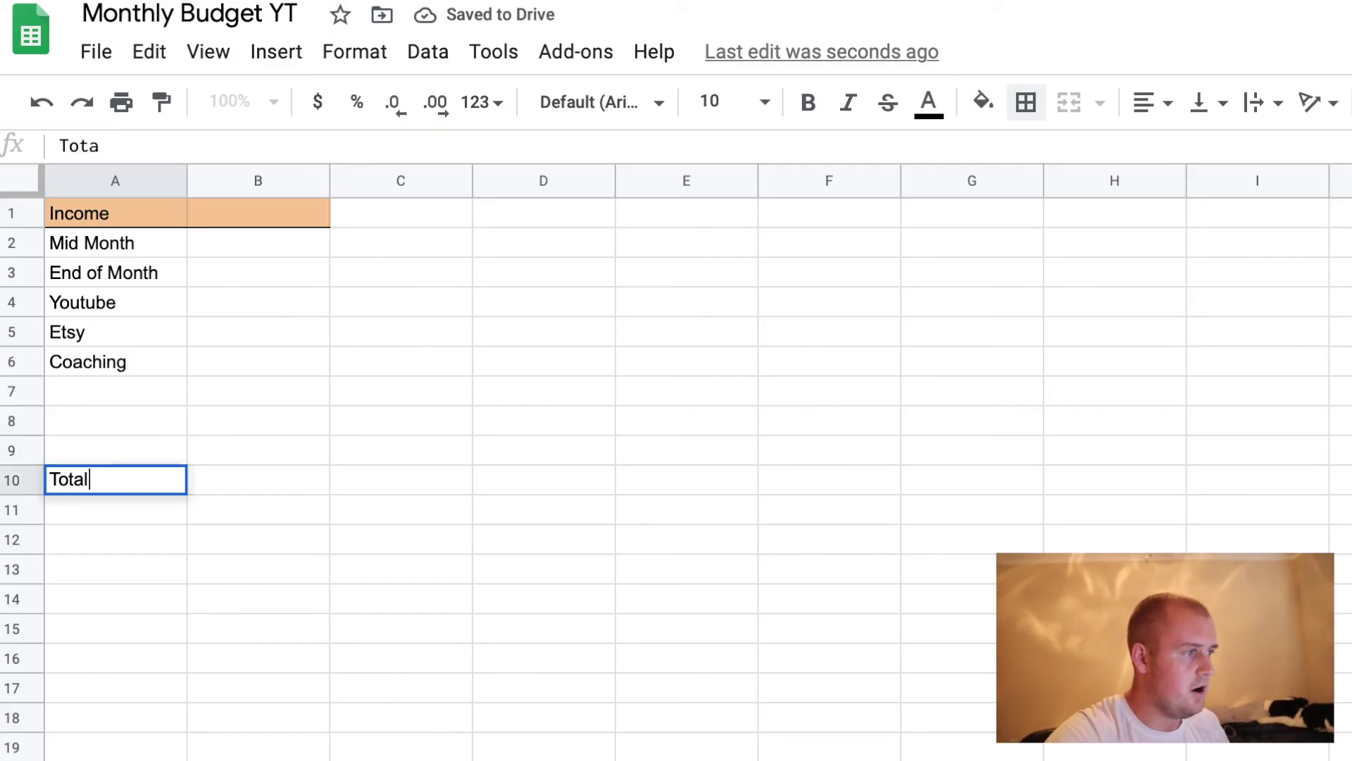
key("Return")
Enter a SUM formula in B10 that adds up the income amounts in B2:B9
left_click(232, 481)
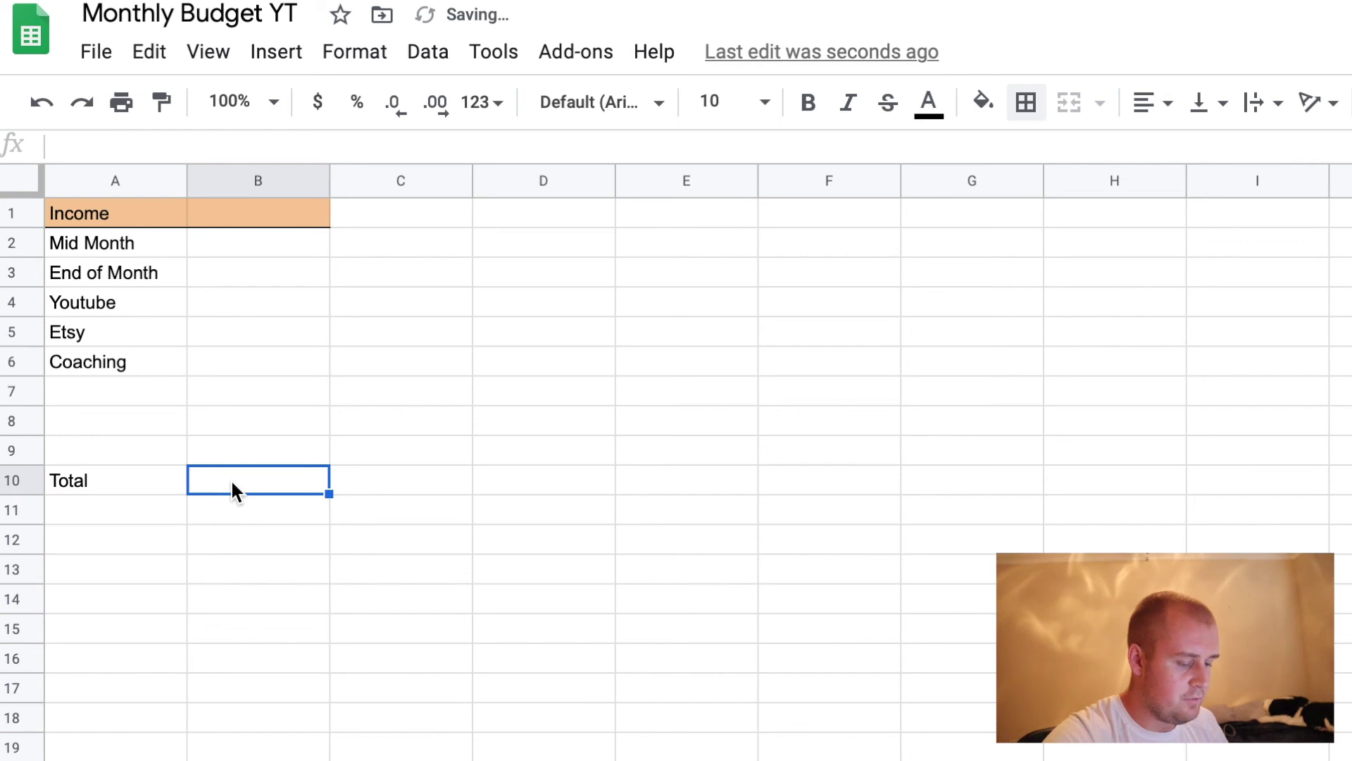
type("=sum")
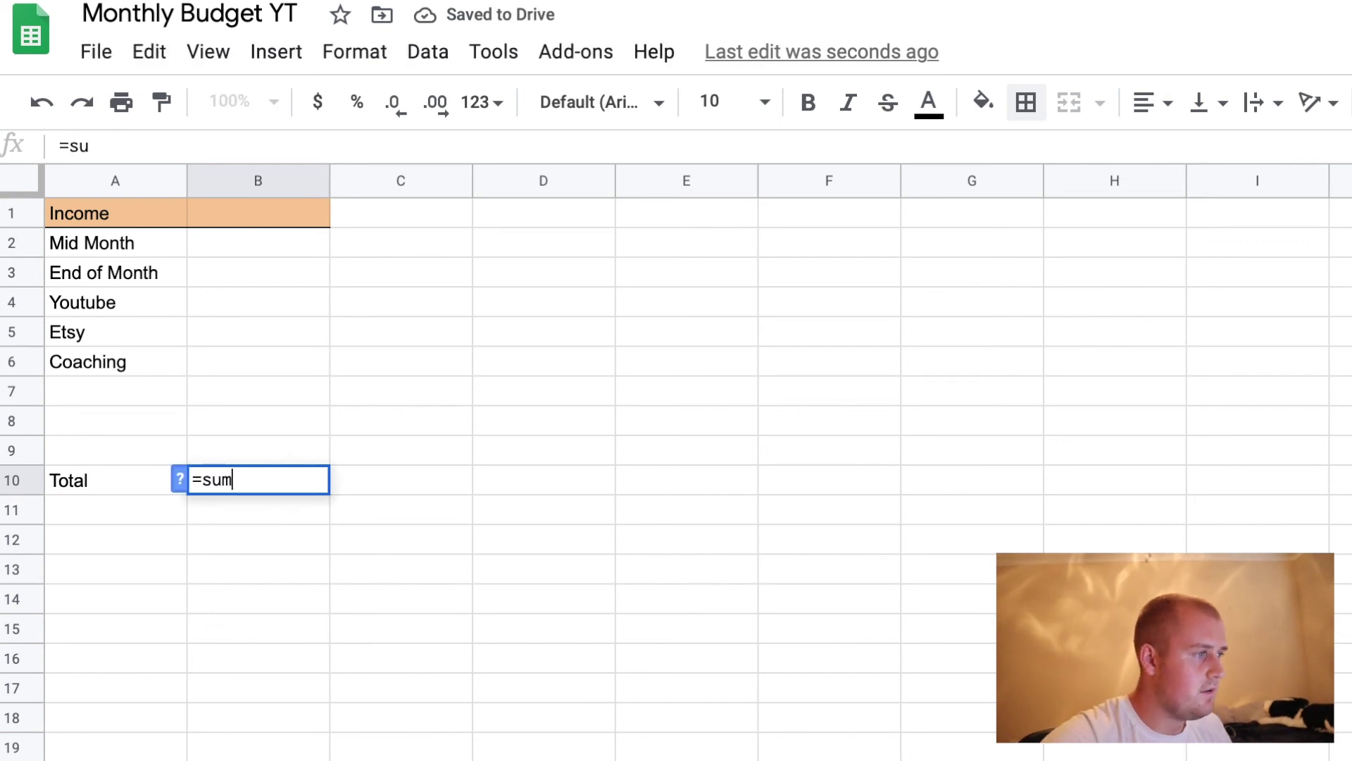
type("(")
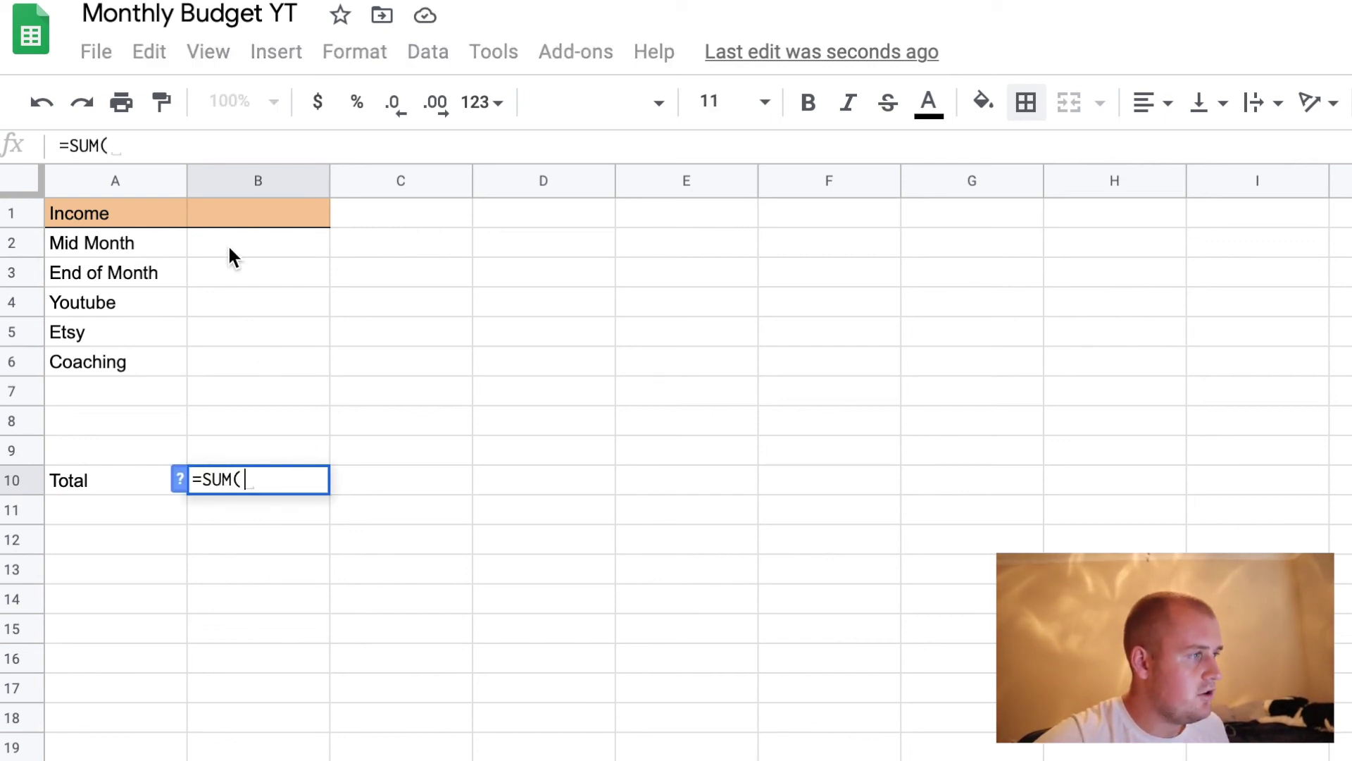
left_click_drag(223, 238, 233, 444)
type(")")
key("Return")
Enter the income amounts in column B: Mid Month 2000, End of Month 2000, Youtube 100, Etsy 200 and Coaching 300
left_click(258, 242)
type("2")
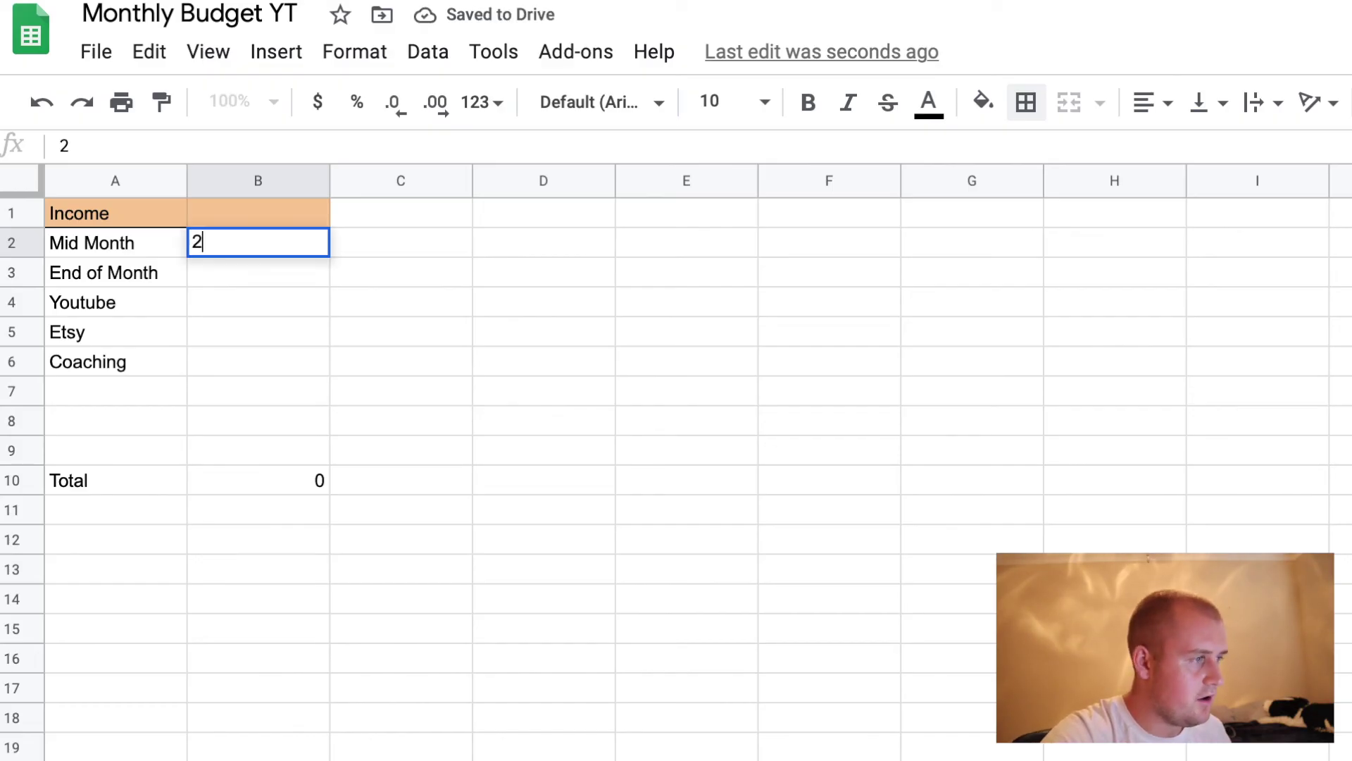
type("000")
key("Return")
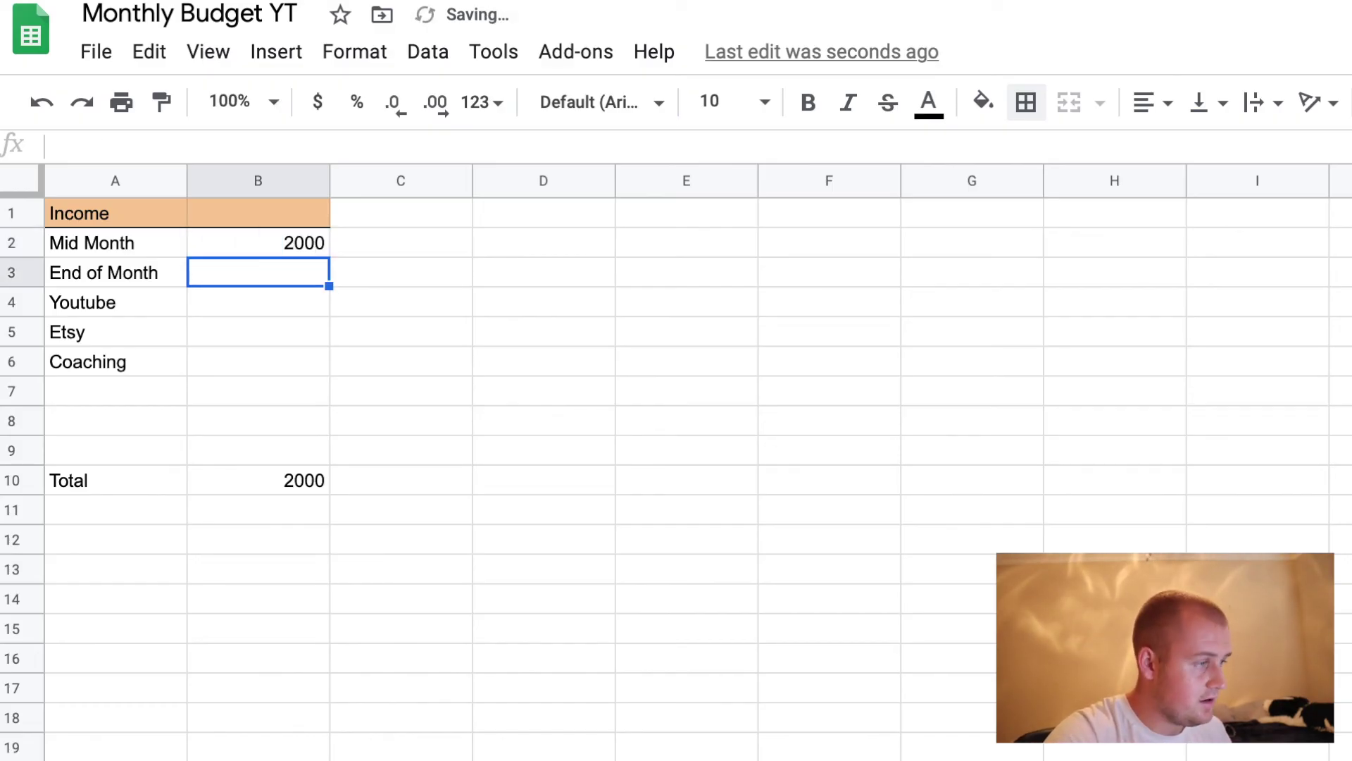
type("2000")
key("Return")
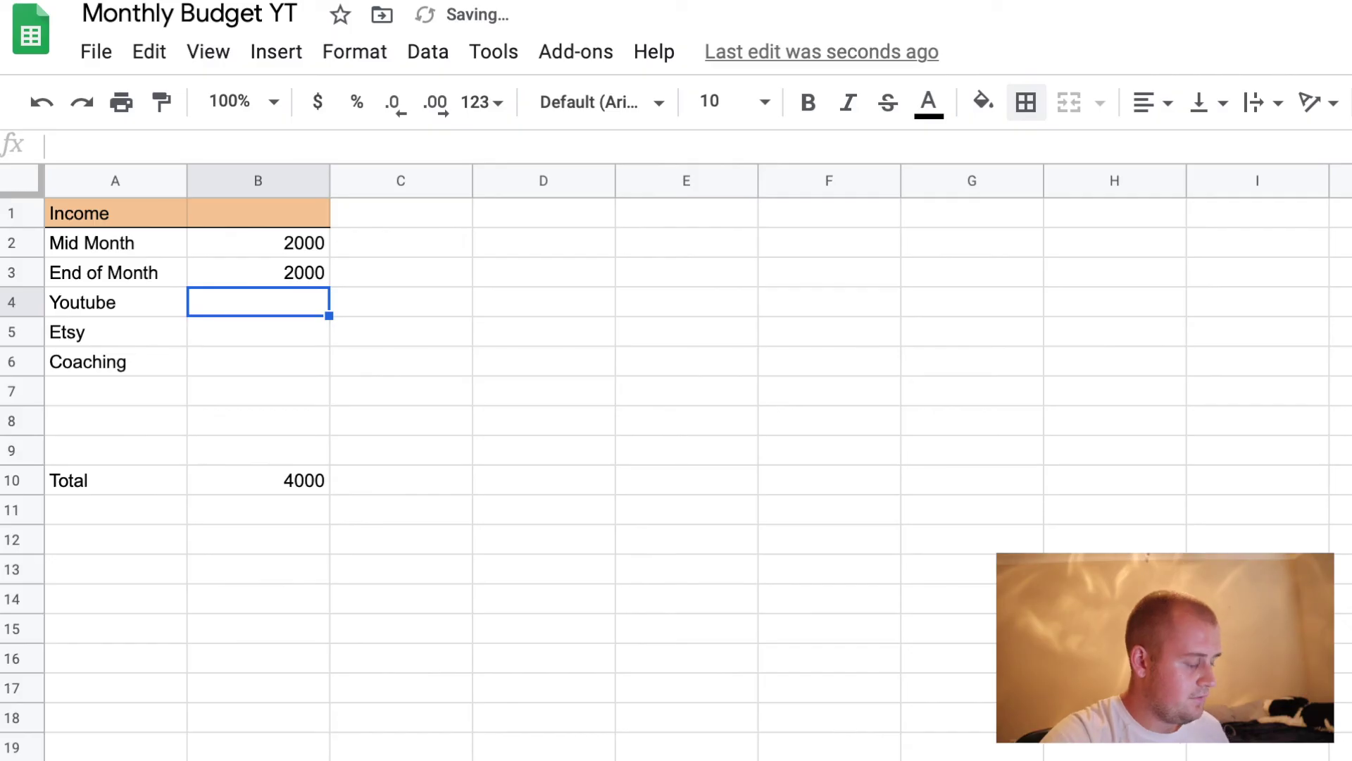
type("100")
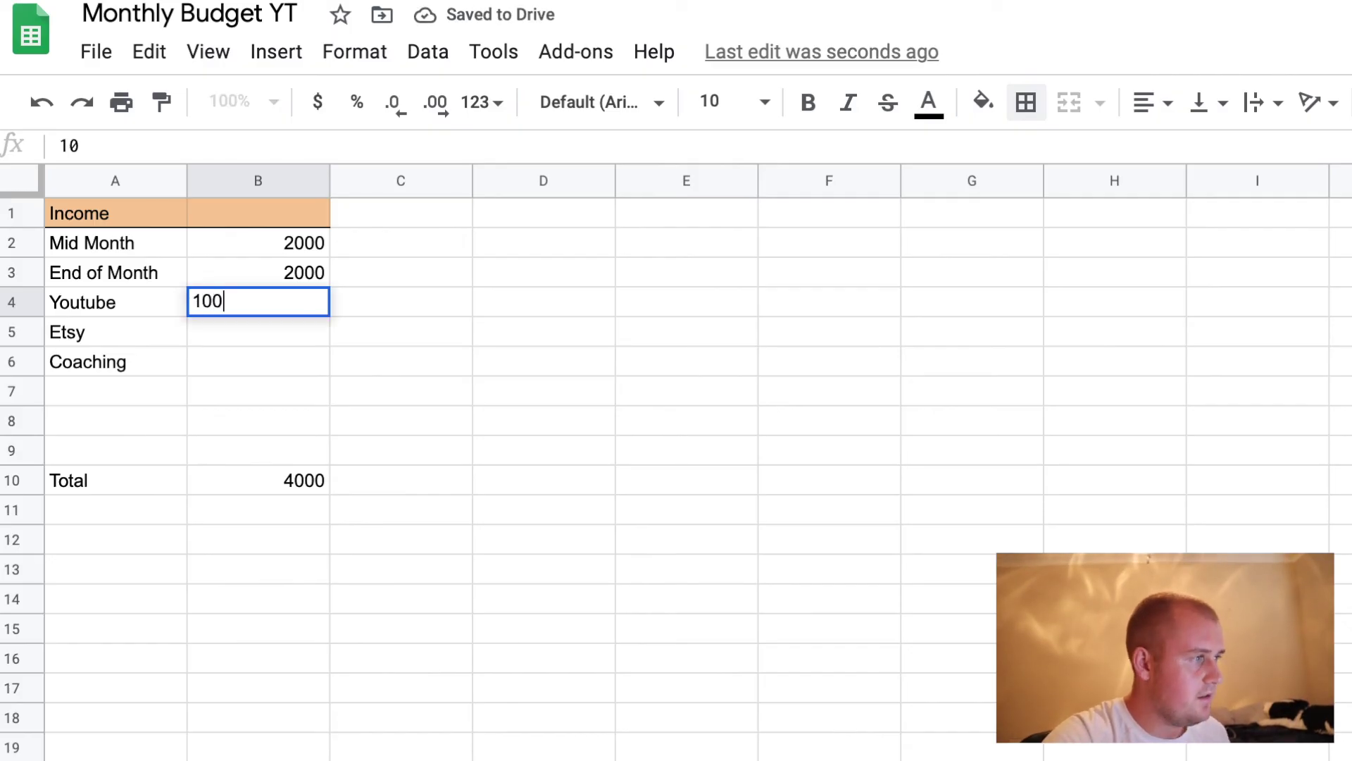
key("Return")
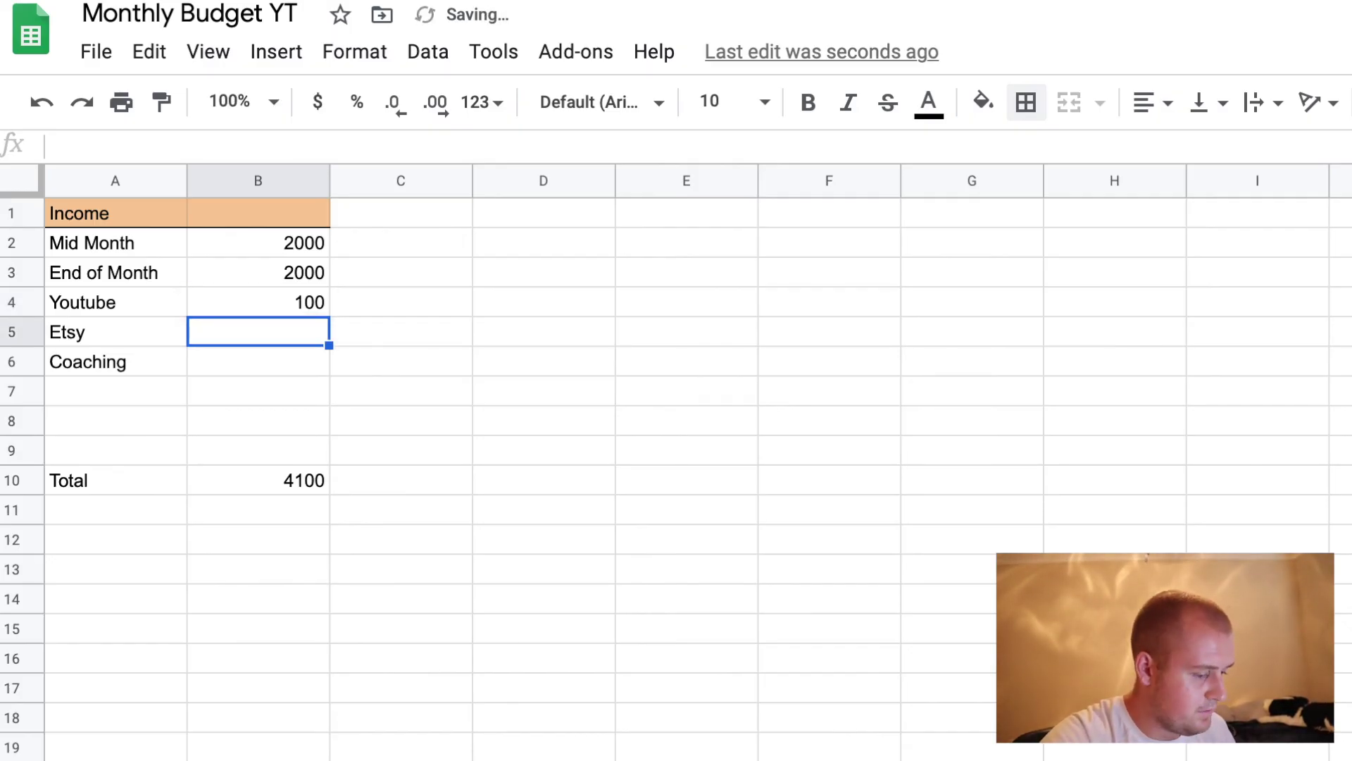
type("200")
key("Return")
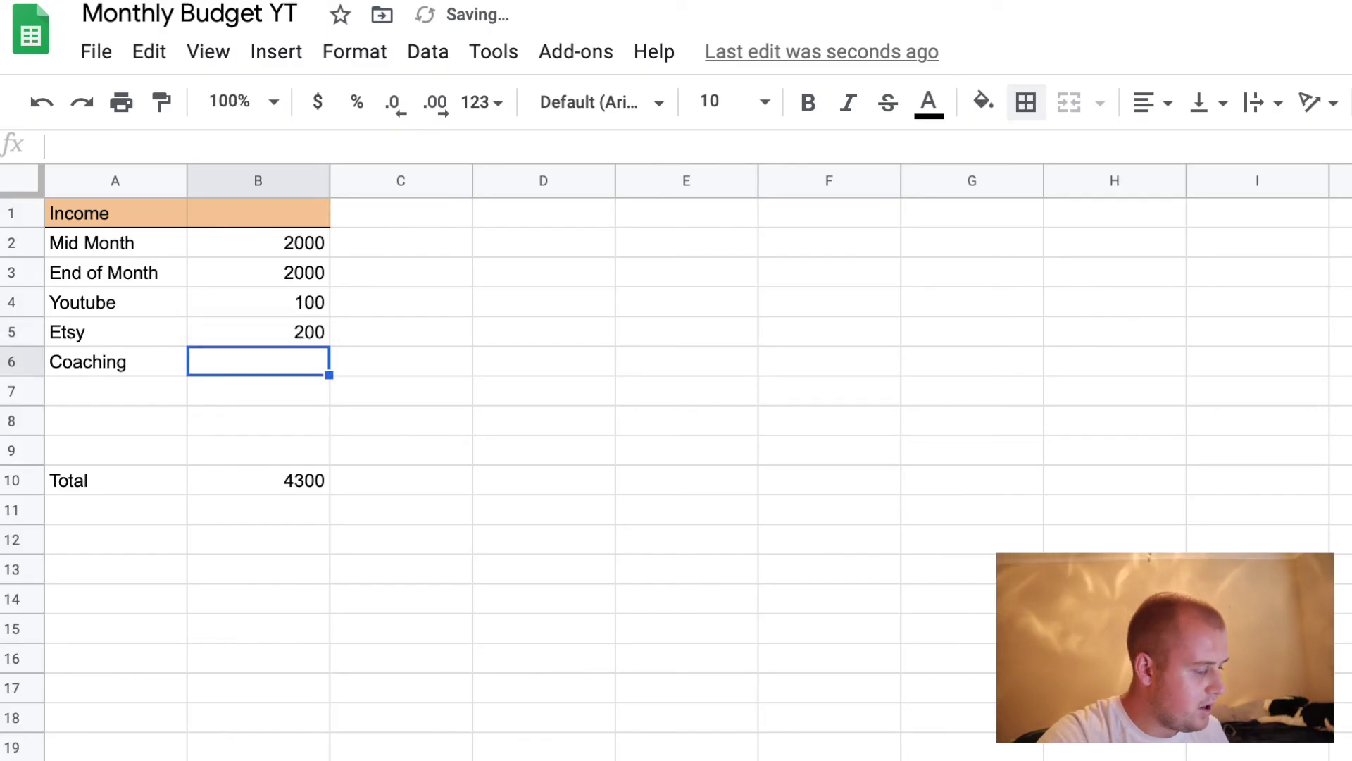
type("300")
key("Return")
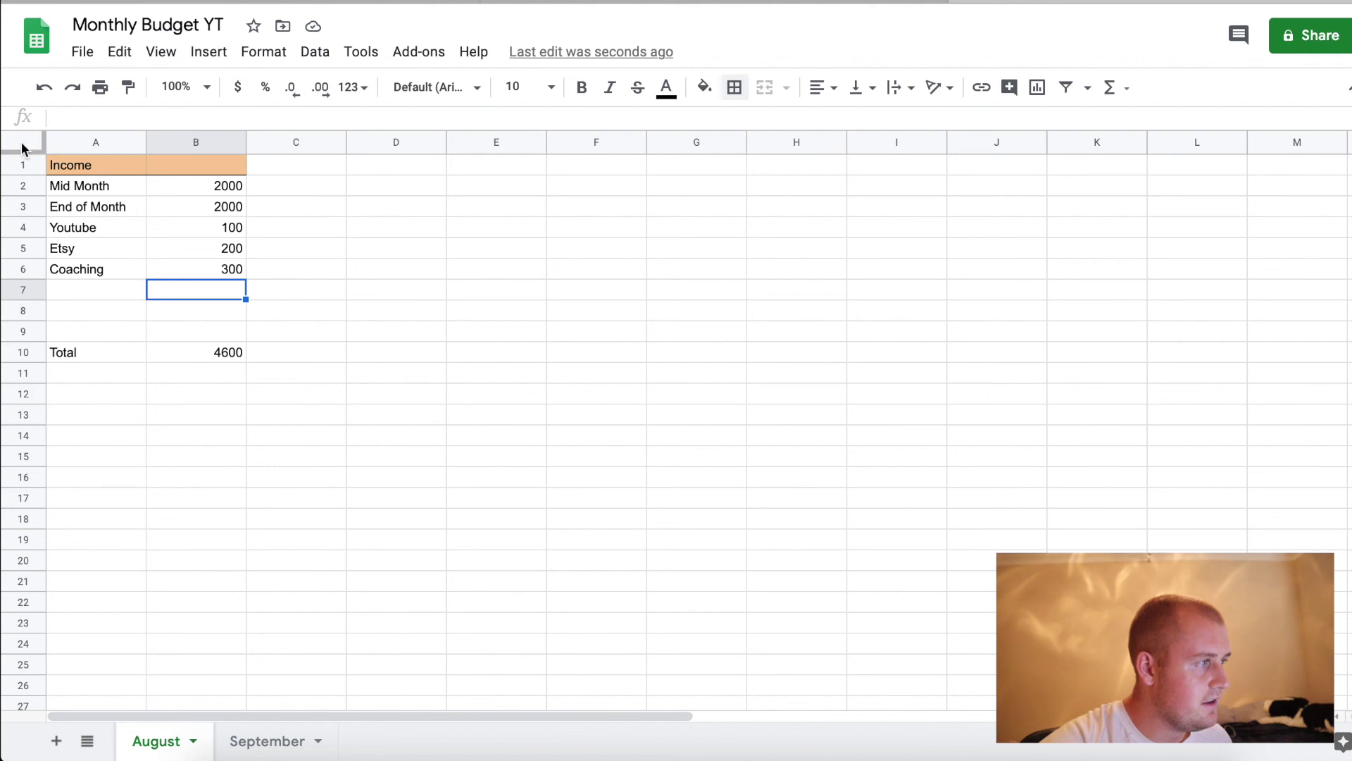
Format all cells of the August sheet as dollar currency
left_click(23, 144)
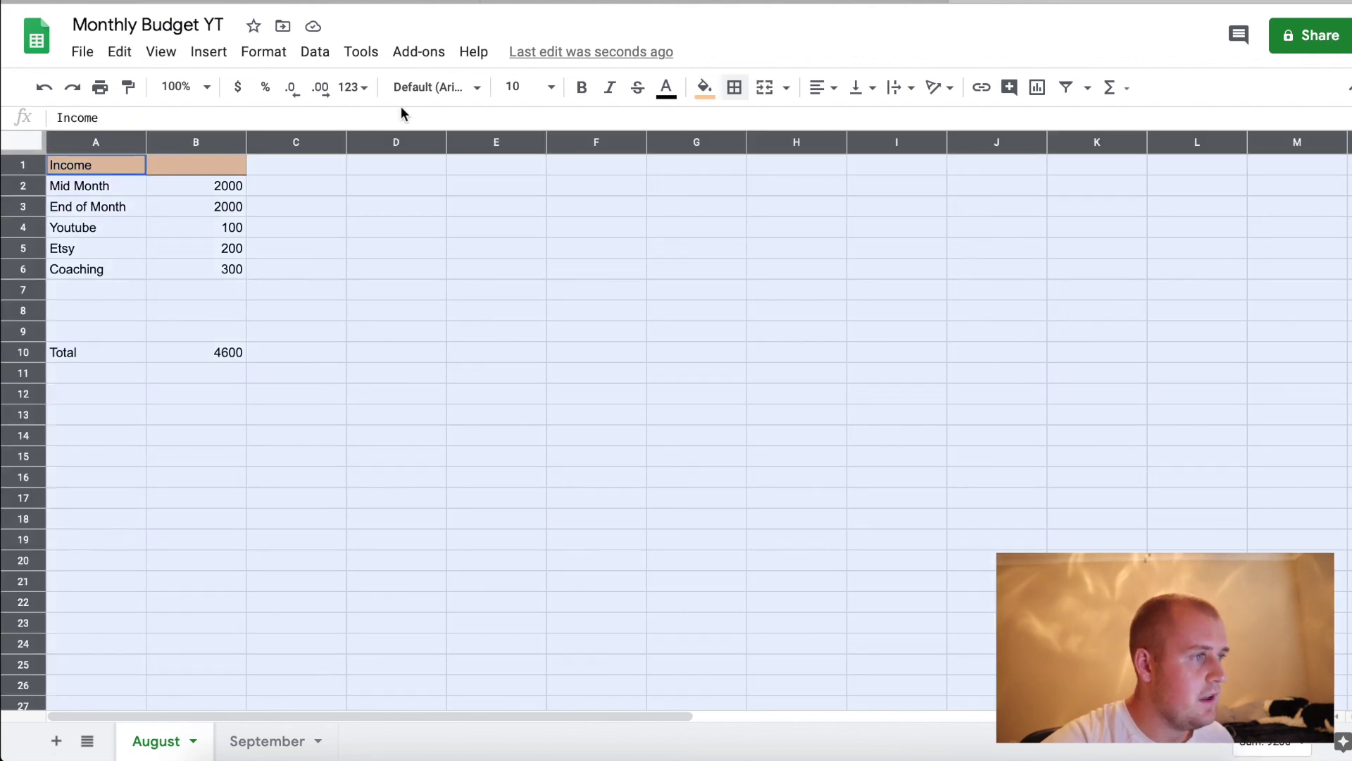
left_click(238, 87)
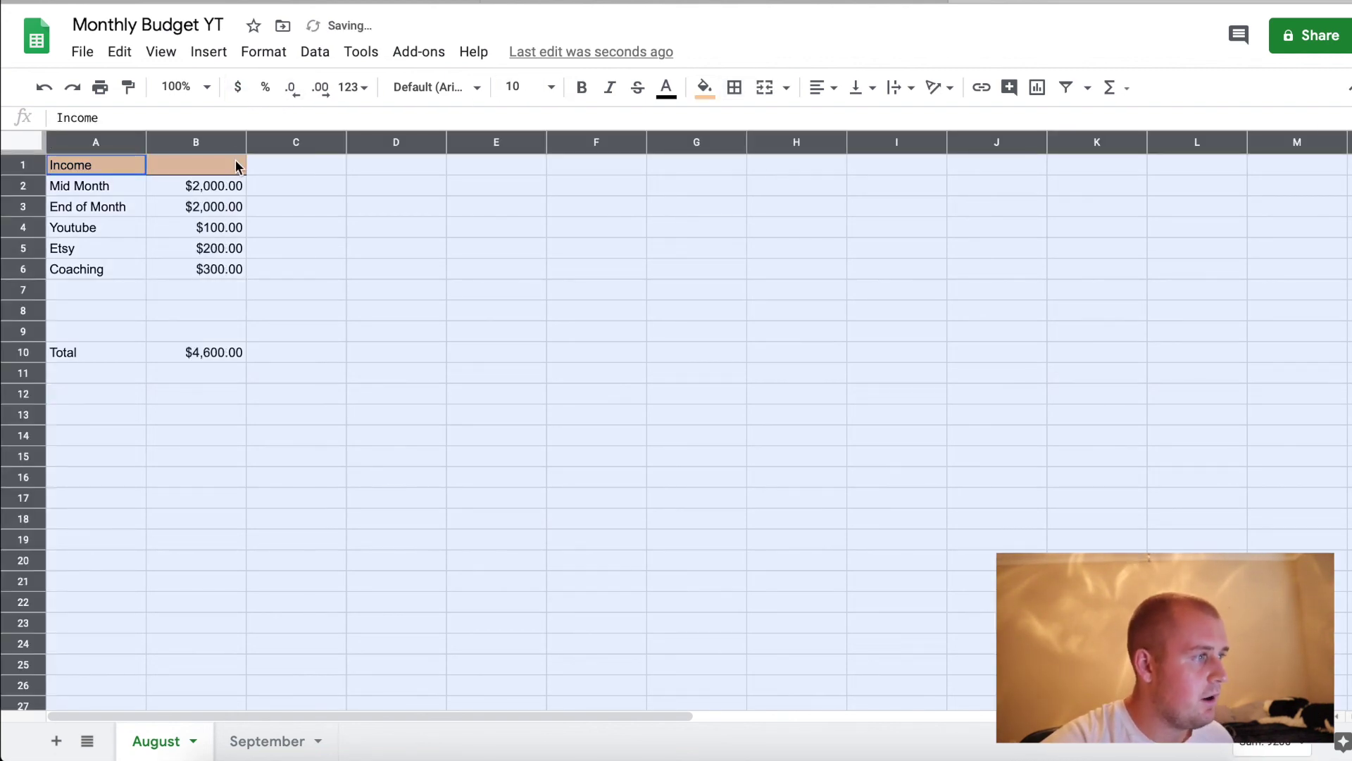
left_click(289, 206)
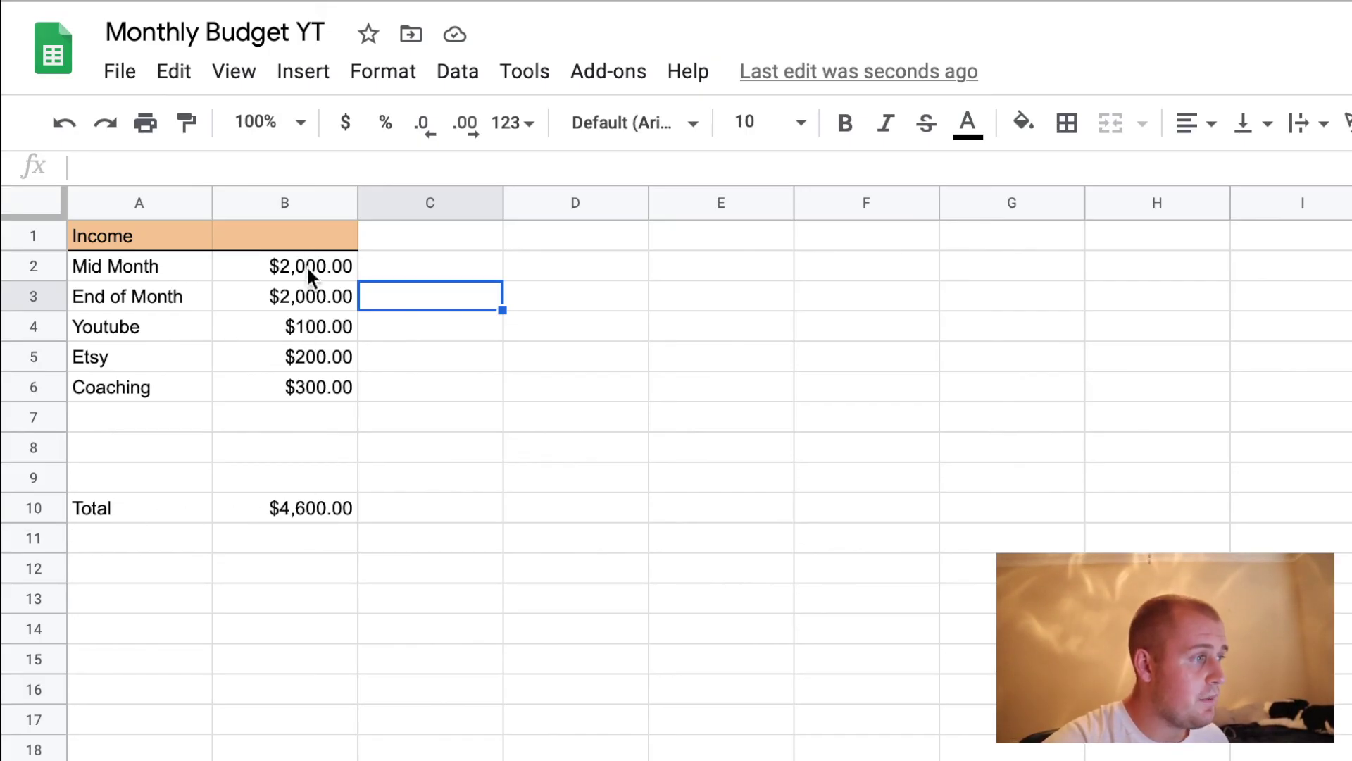
Clear the Etsy amount in B5, enter 200 there again and check the income total in B10
left_click(304, 357)
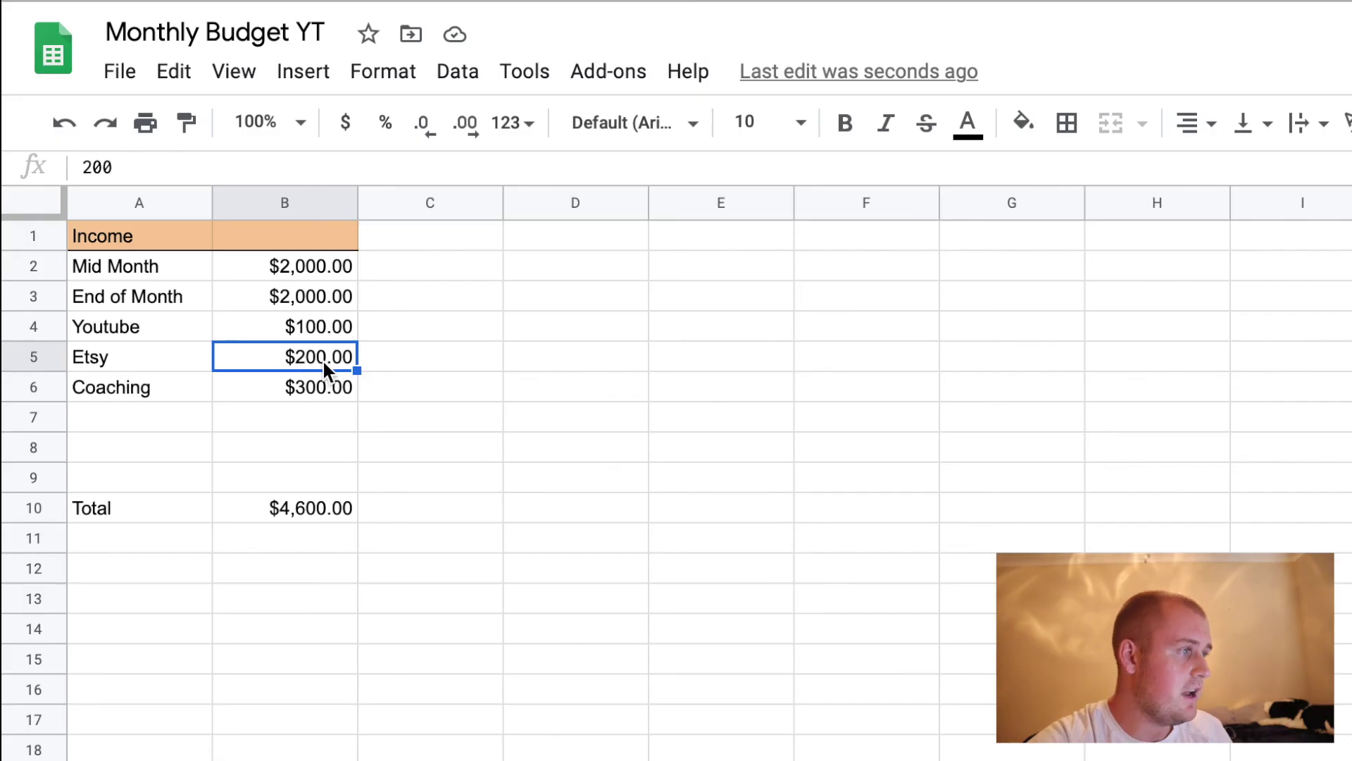
key("Delete")
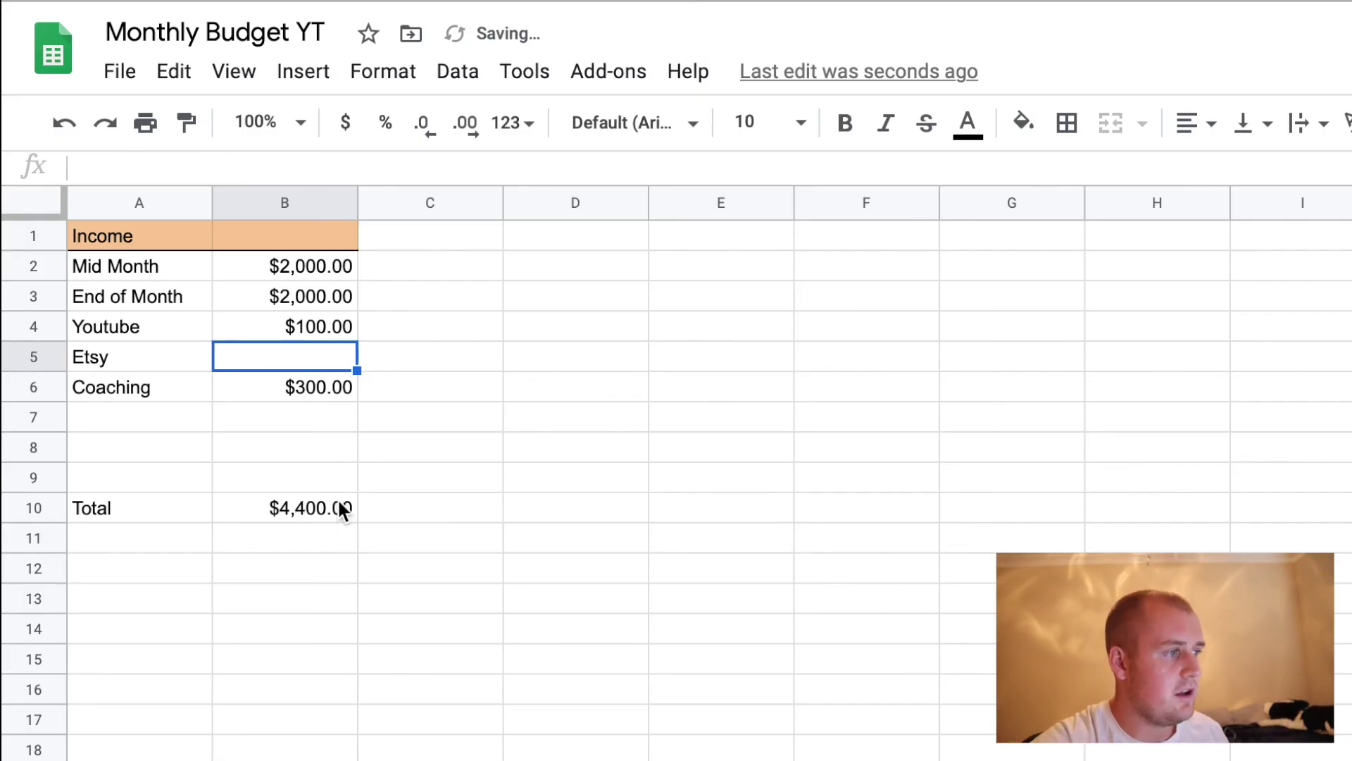
type("200")
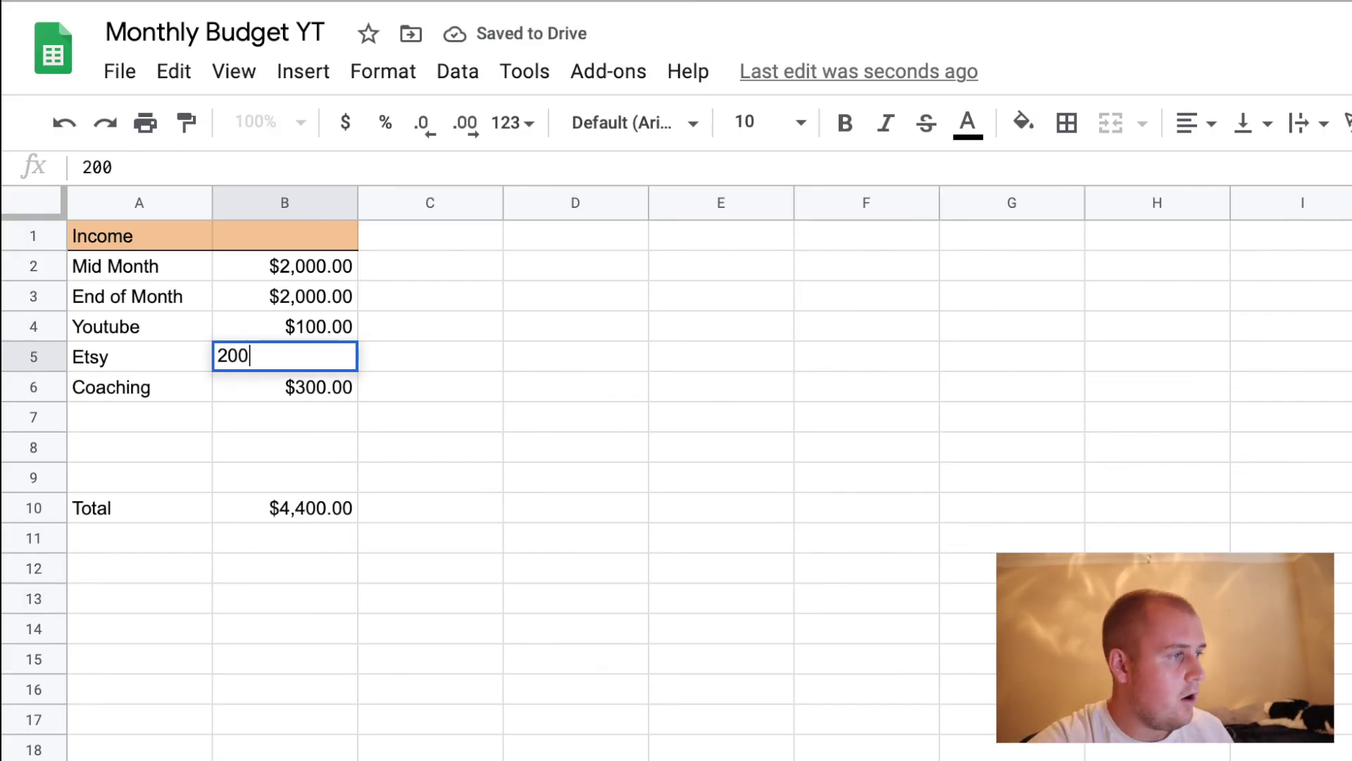
key("Return")
left_click(315, 423)
left_click(314, 448)
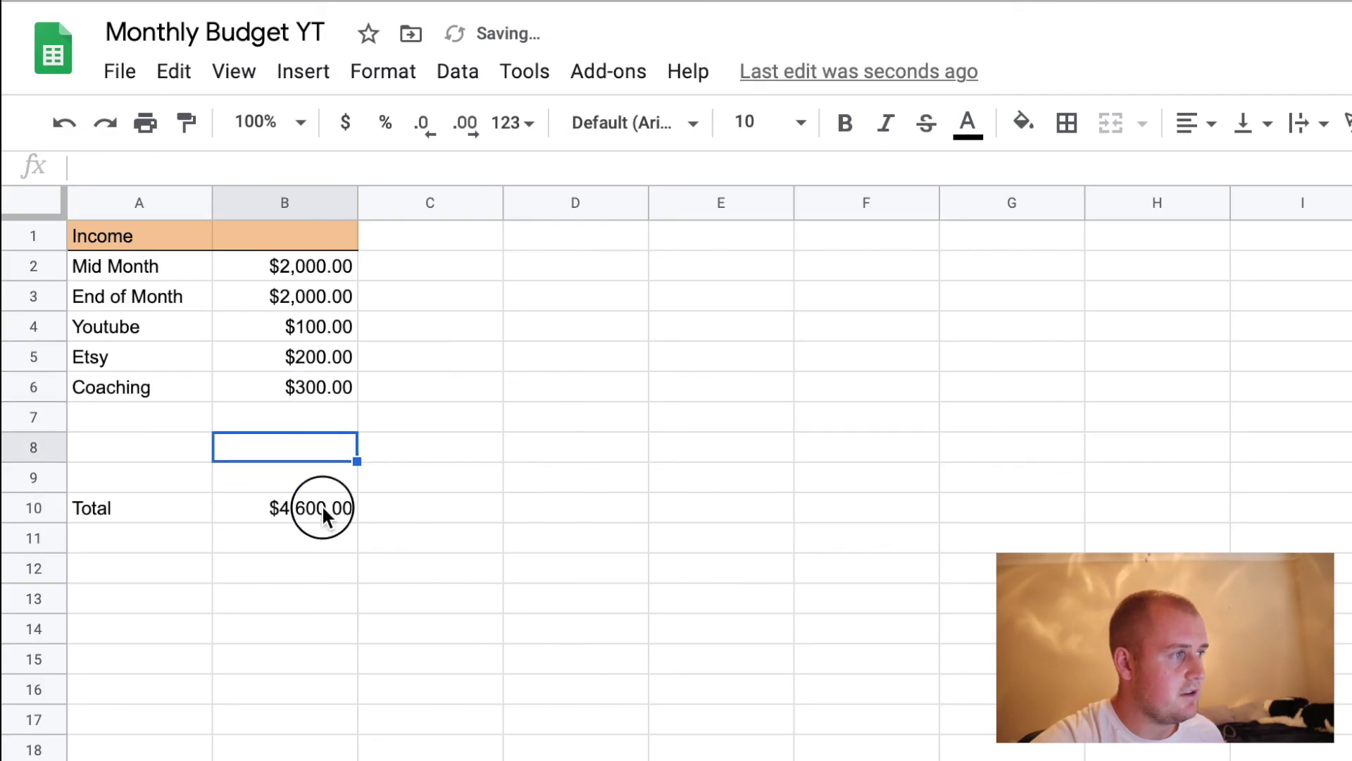
left_click(322, 507)
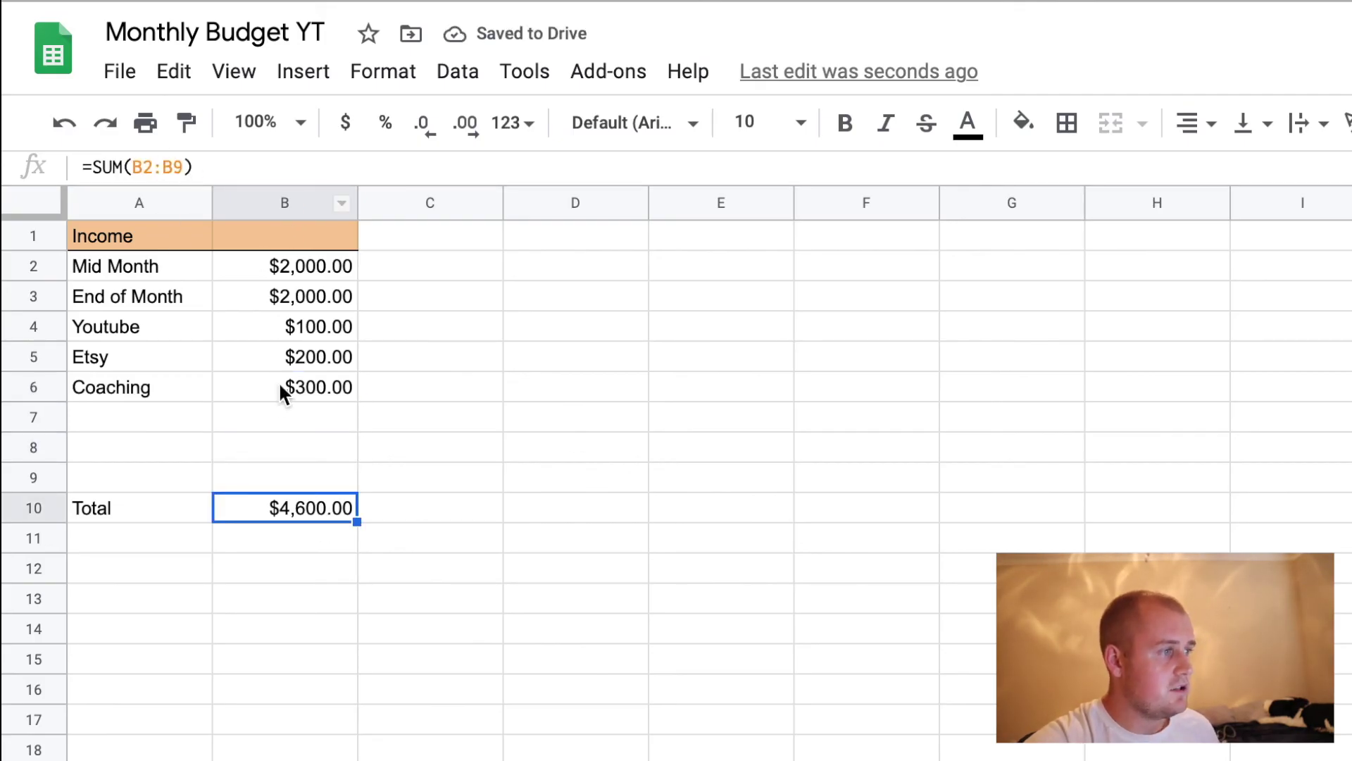
Add a trial income entry in row 7 with the label 2nd job and the amount 100
left_click(158, 426)
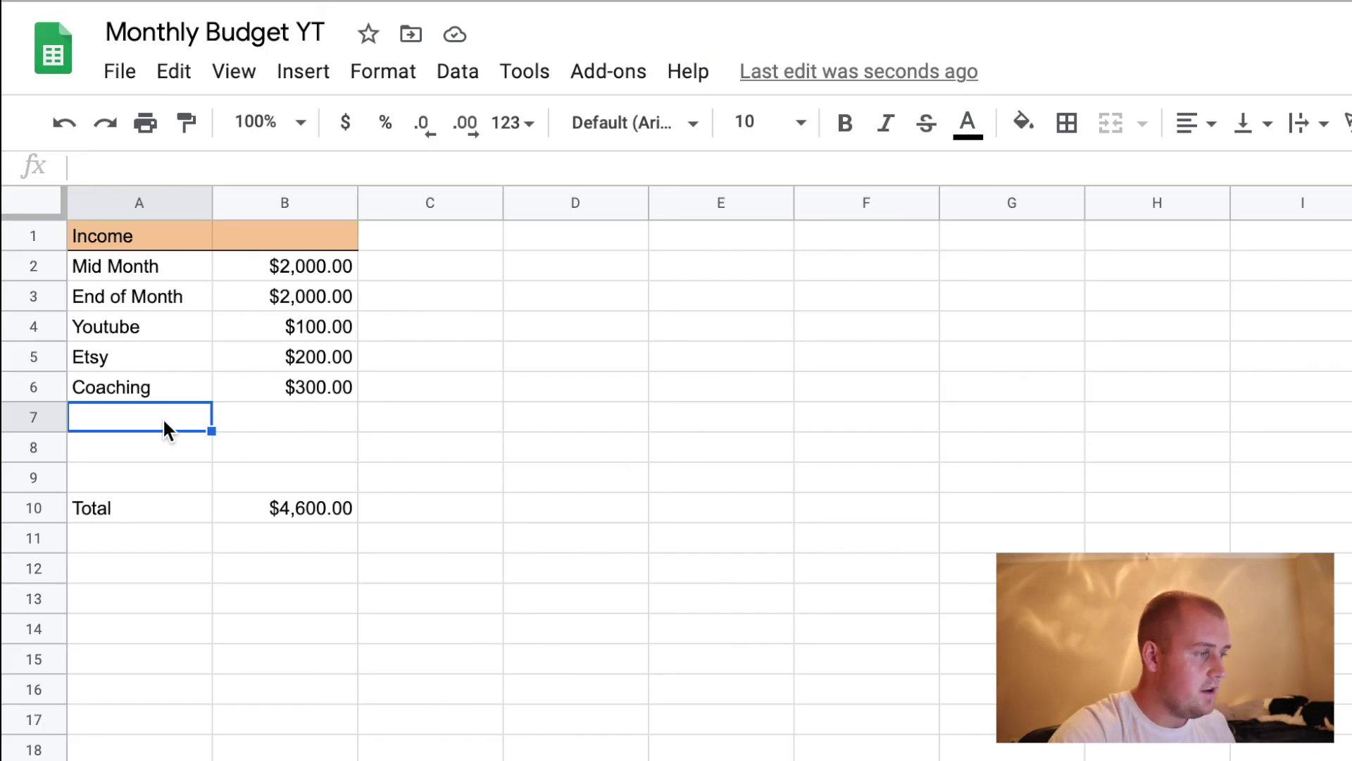
key("Down")
key("Down")
key("Up")
key("Up")
key("Right")
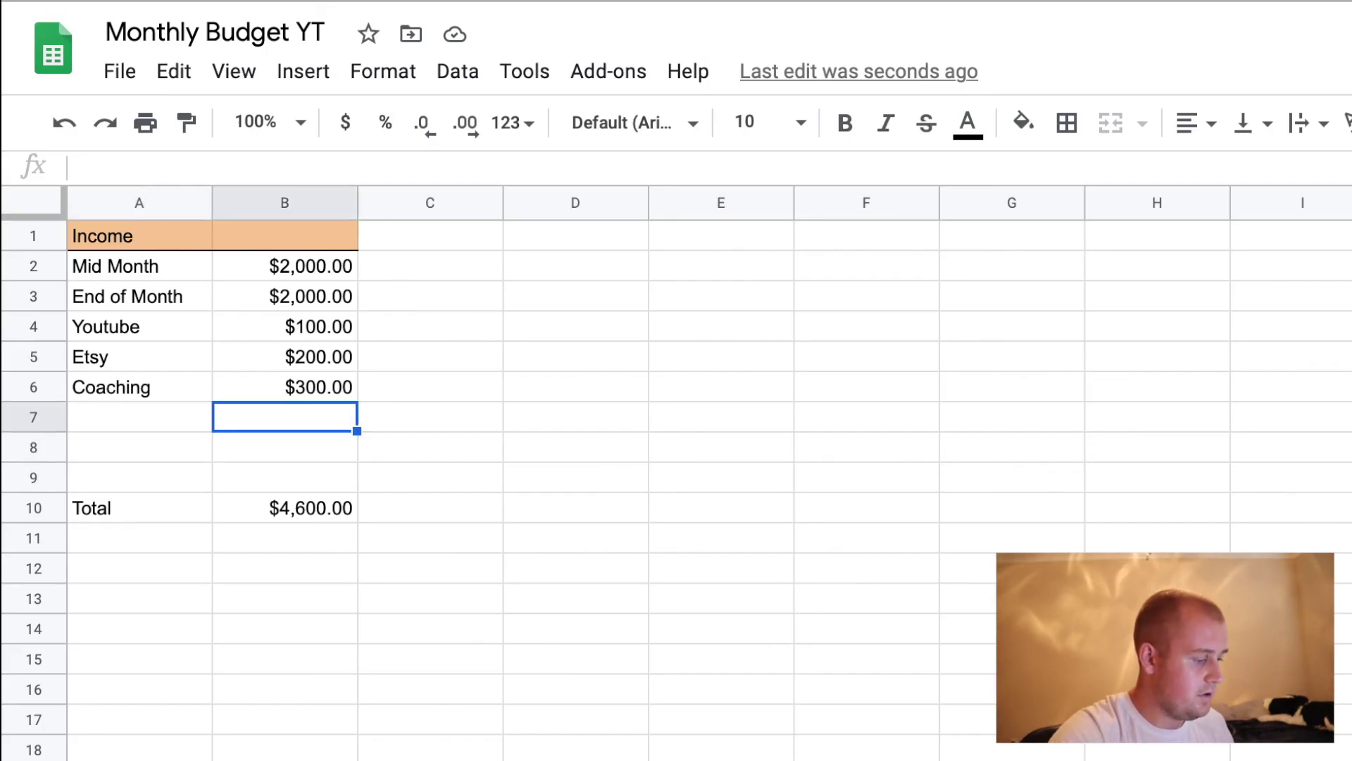
type("100")
key("Return")
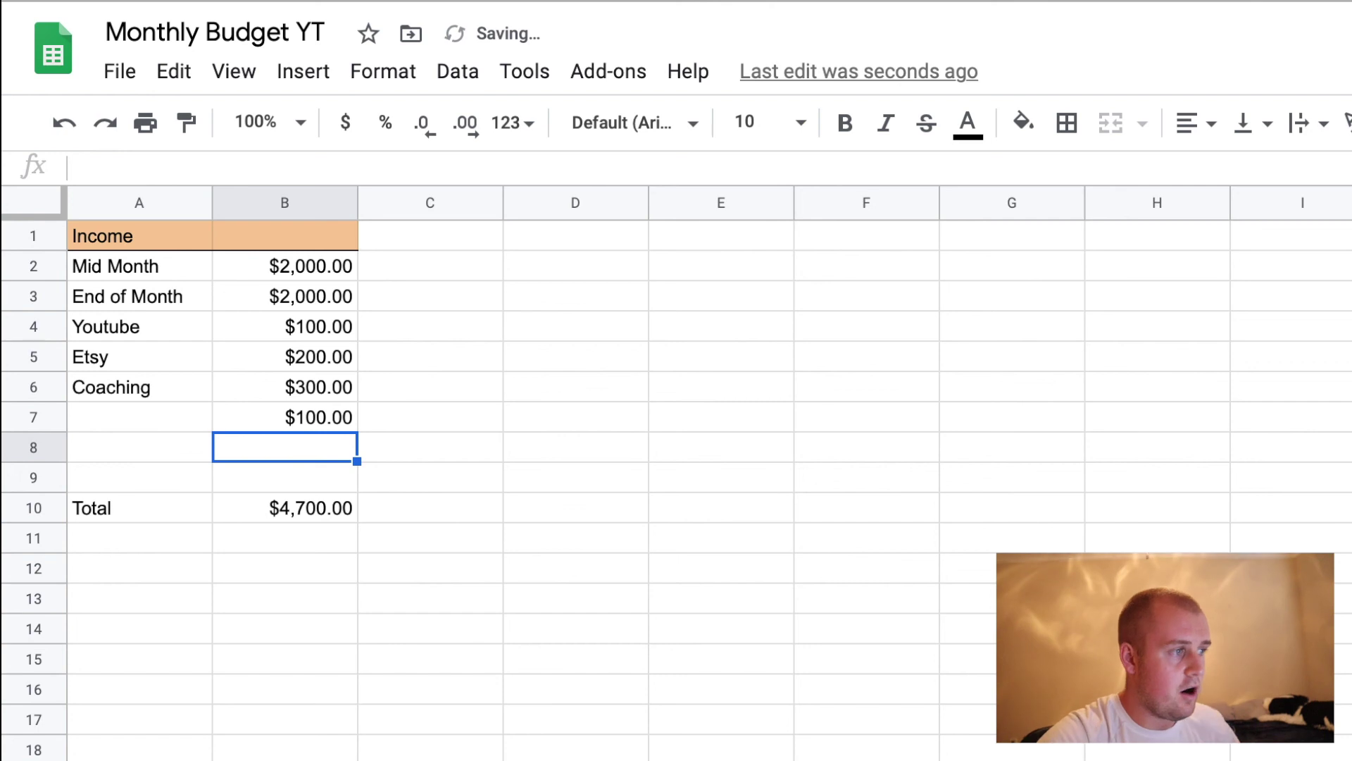
key("Left")
key("Up")
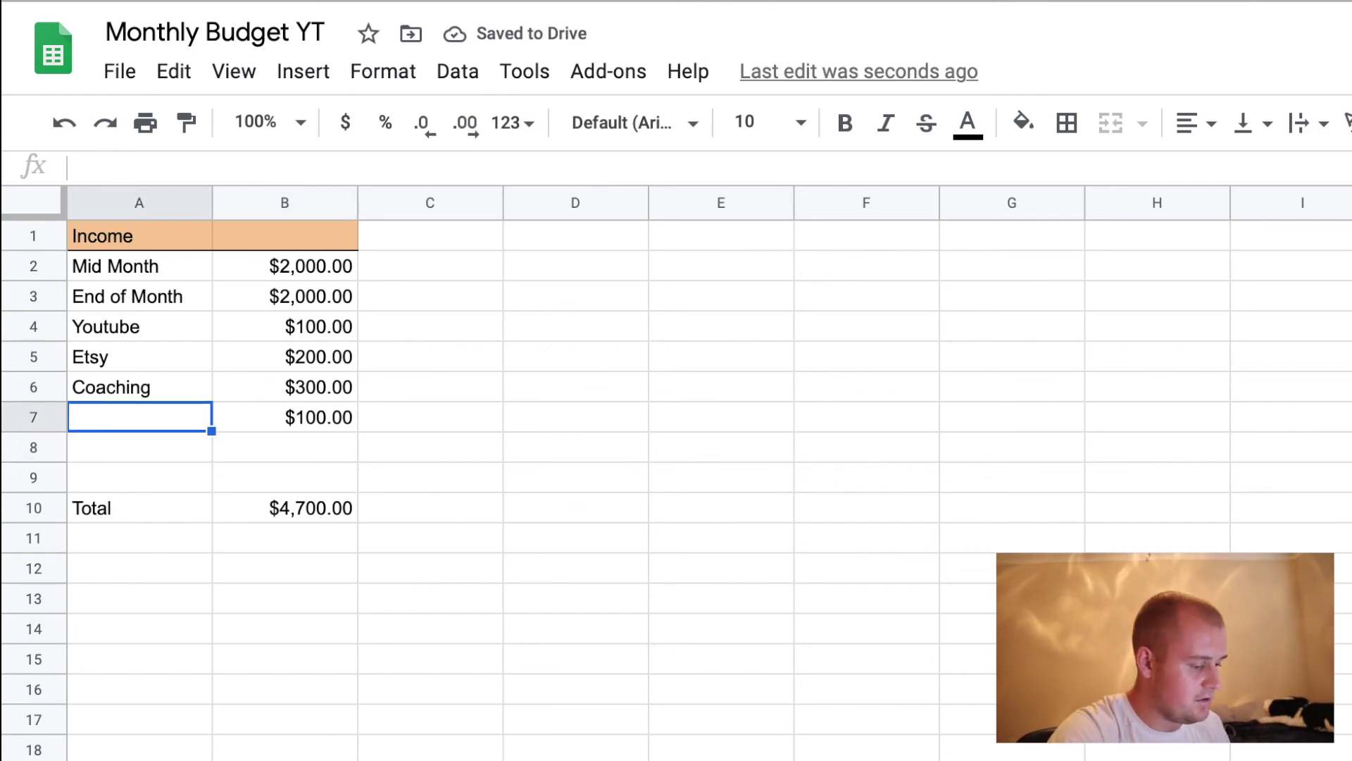
type("2nd job")
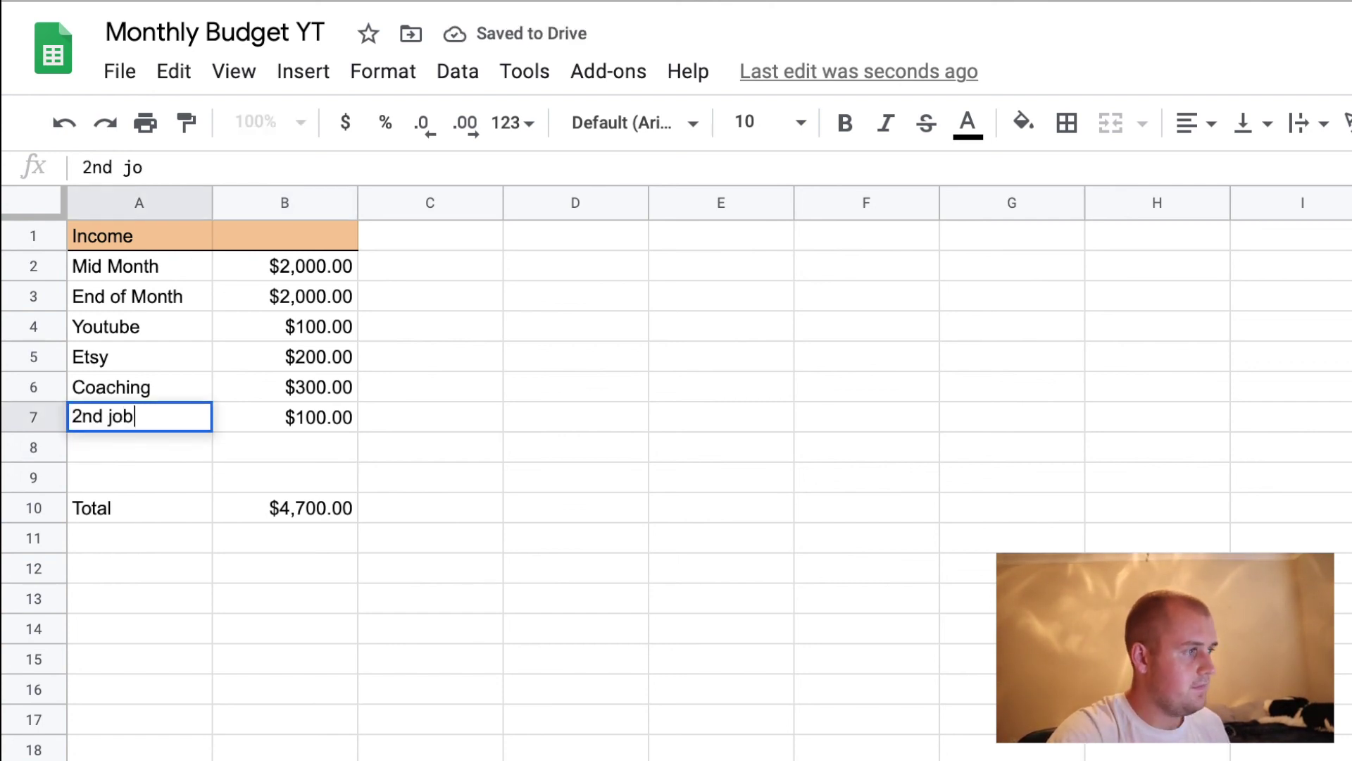
key("Return")
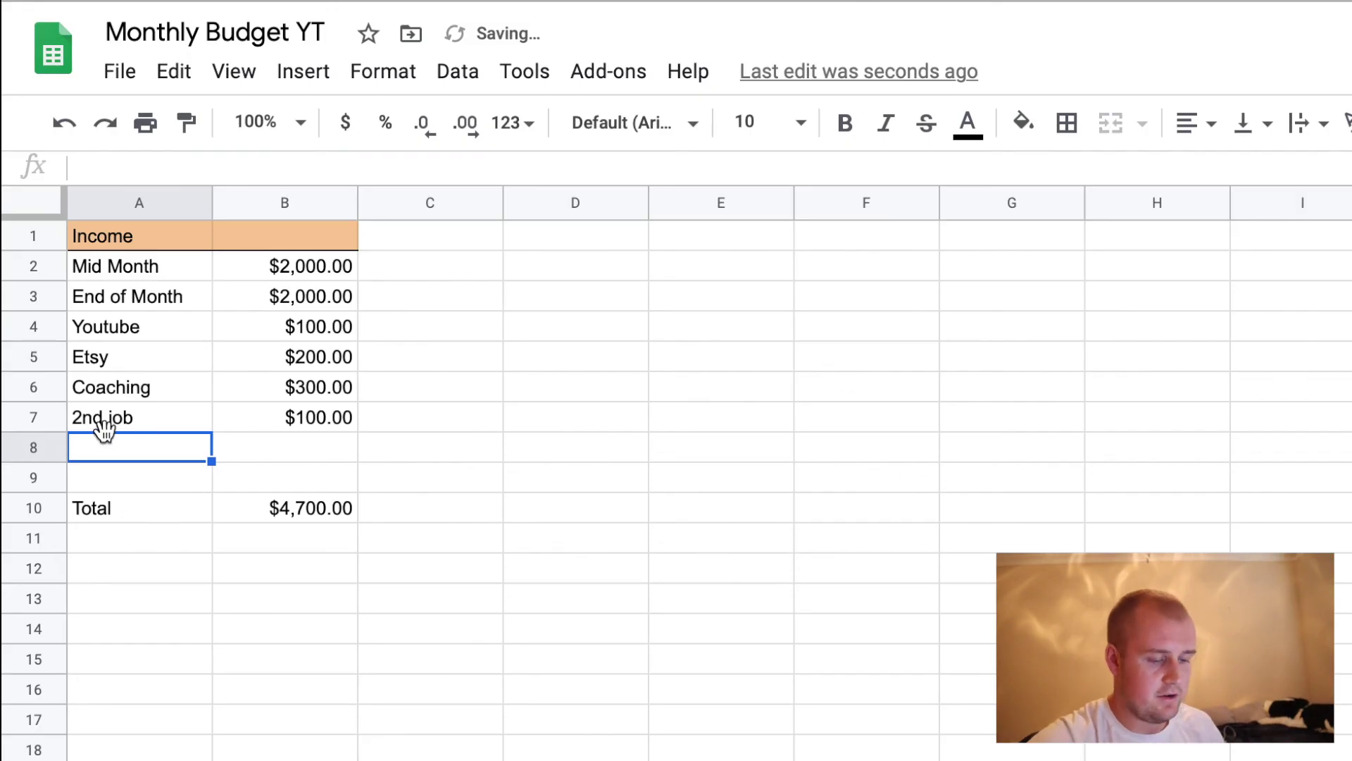
Clear the 2nd job label and its amount from row 7
left_click(145, 423)
left_click(261, 428)
key("Delete")
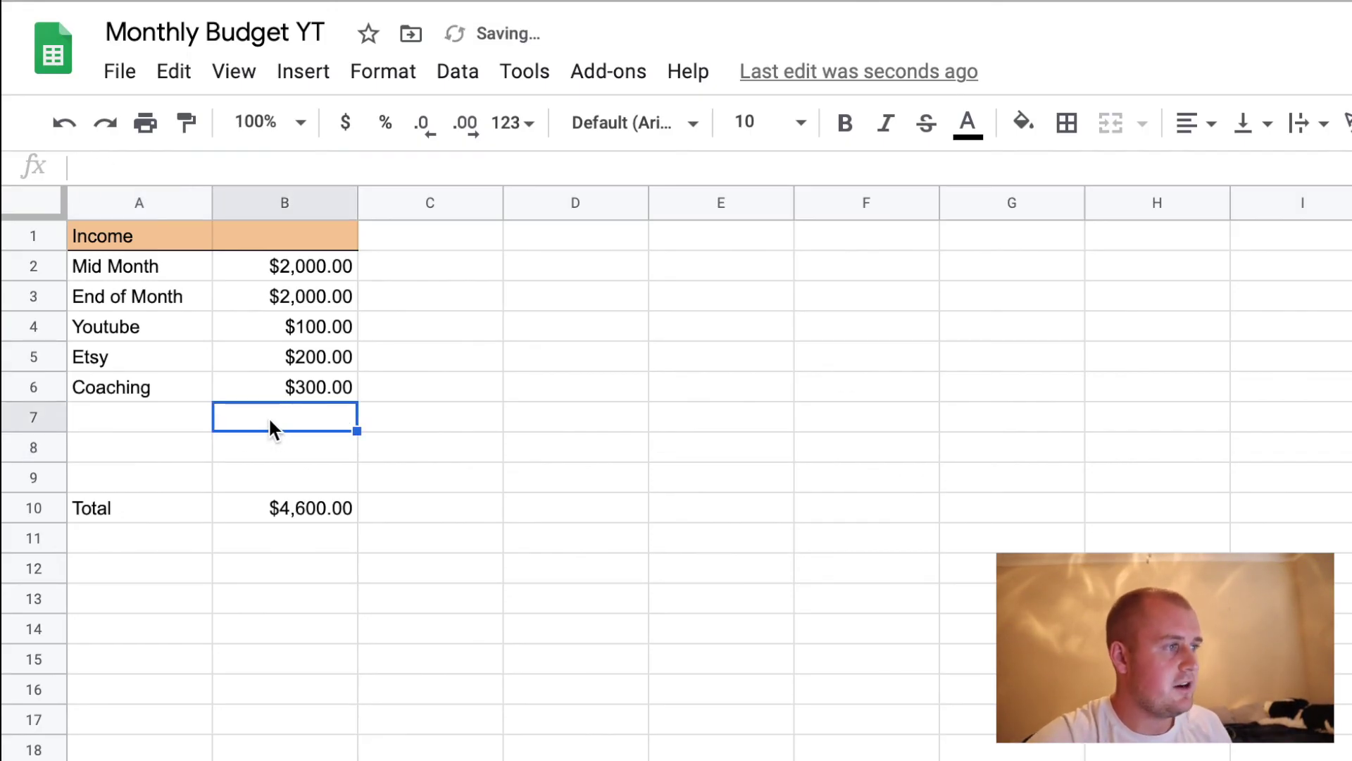
Narrow column C to a thin divider and fill the whole column with black
left_click_drag(502, 202, 501, 201)
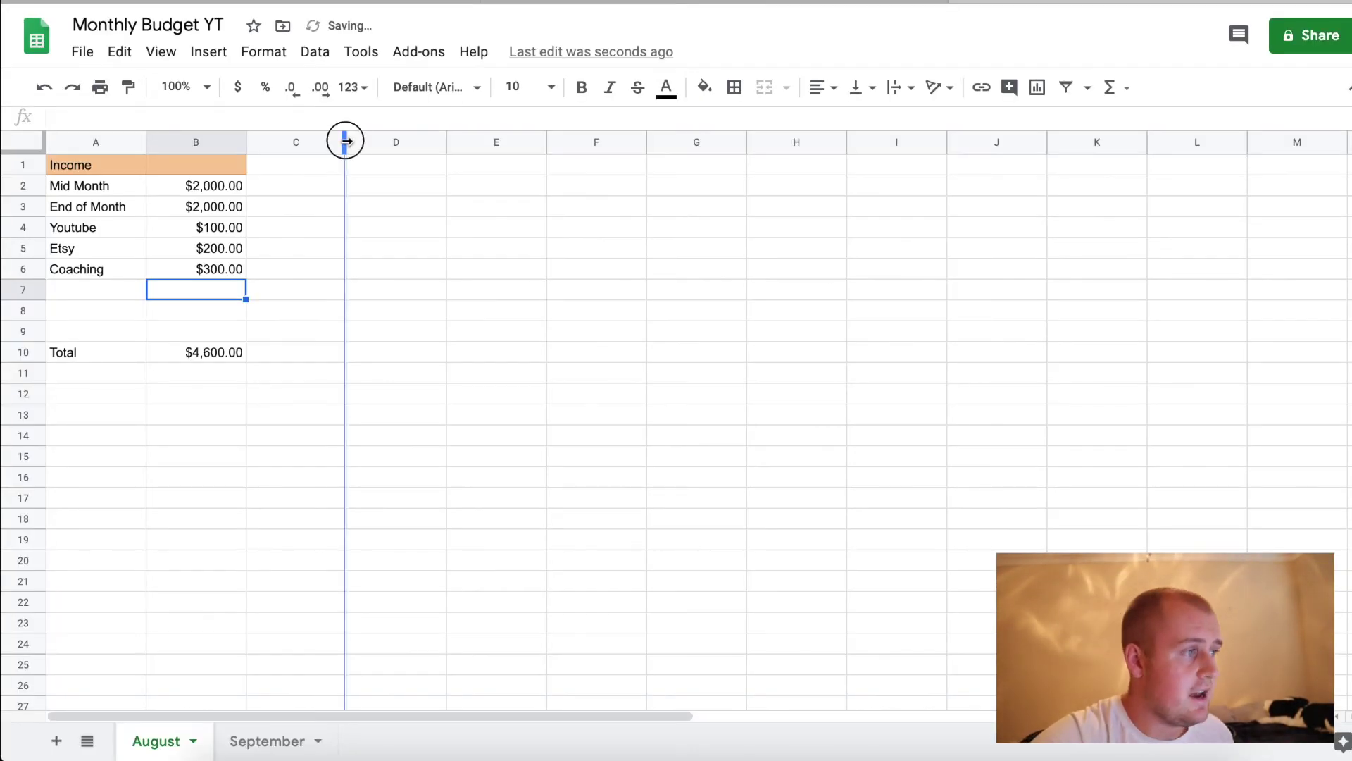
left_click_drag(345, 142, 272, 142)
left_click(257, 142)
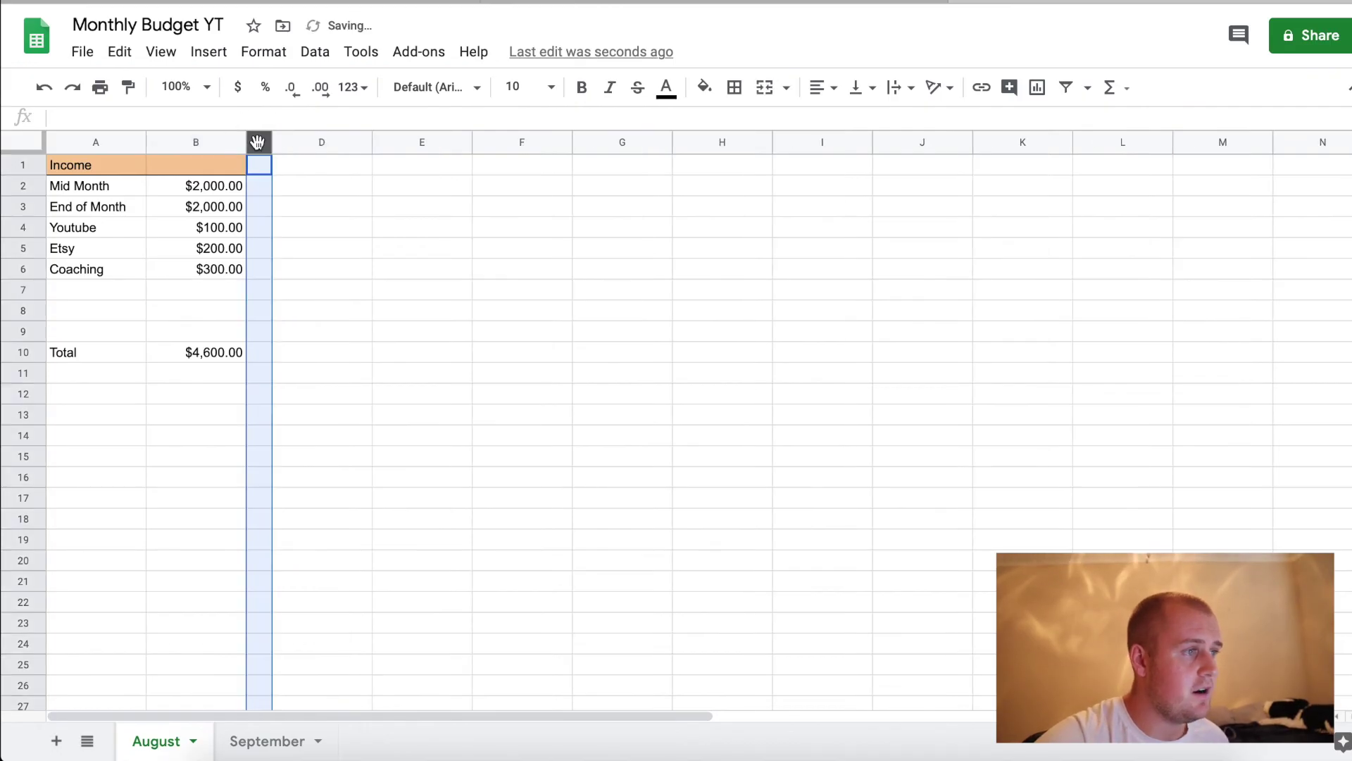
left_click(704, 87)
left_click(709, 145)
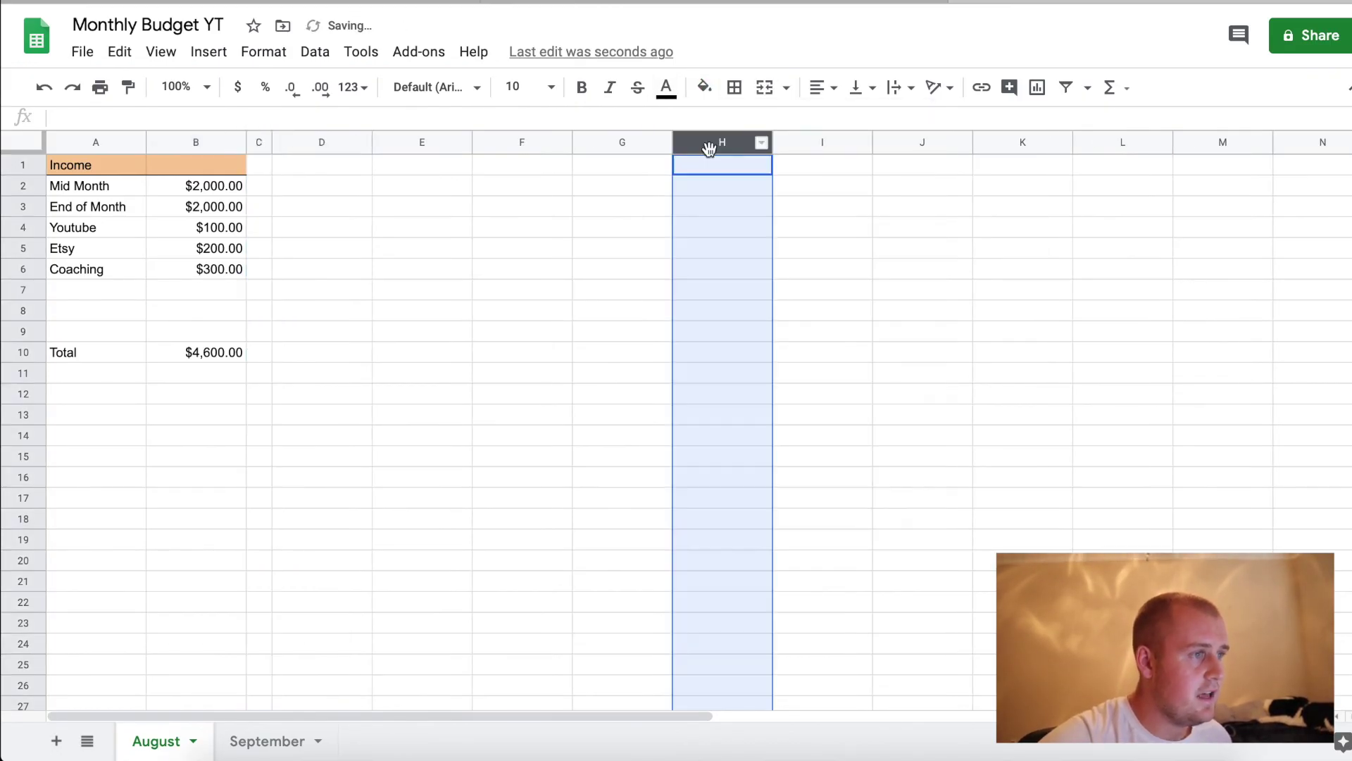
left_click(257, 142)
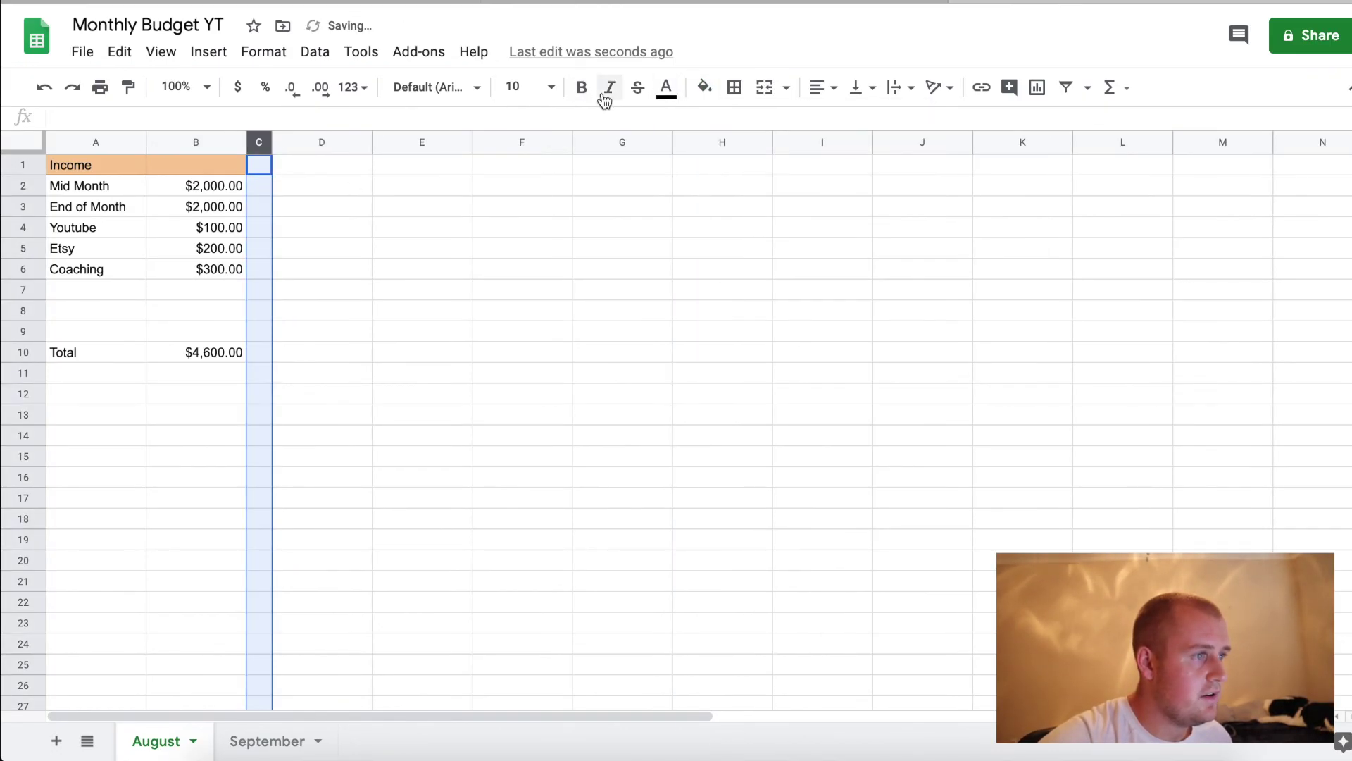
left_click(704, 86)
left_click(712, 147)
left_click(345, 207)
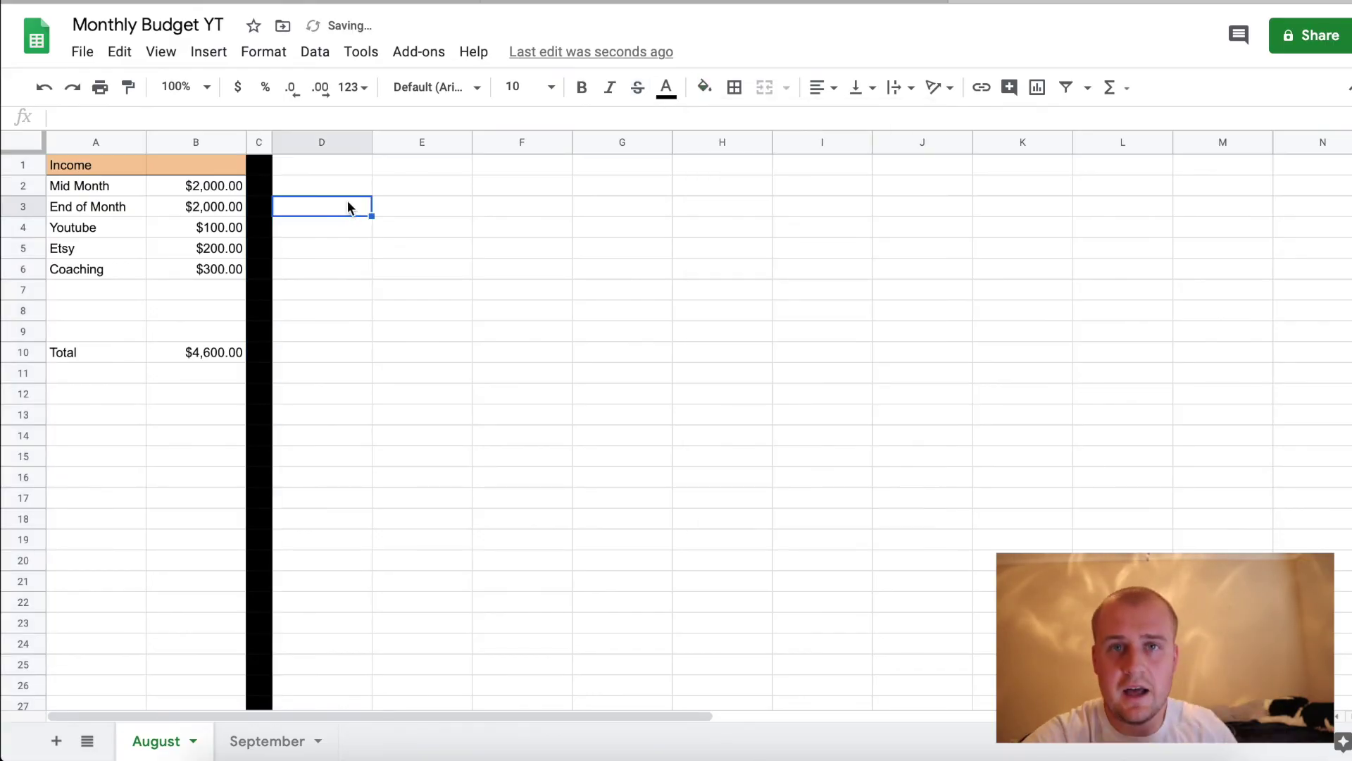
Enter the section heading Fixed Expenses in cell D1
left_click(300, 165)
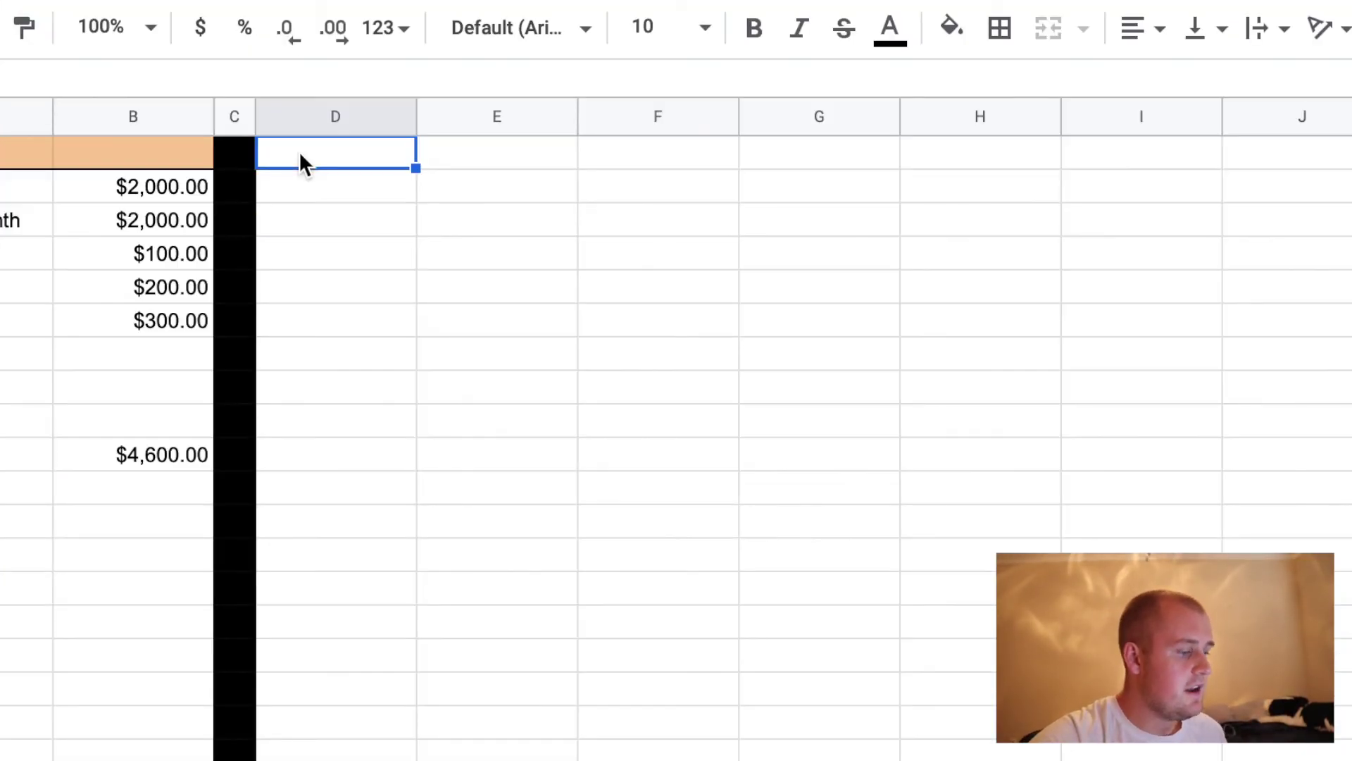
type("Fixed Expenses")
key("Return")
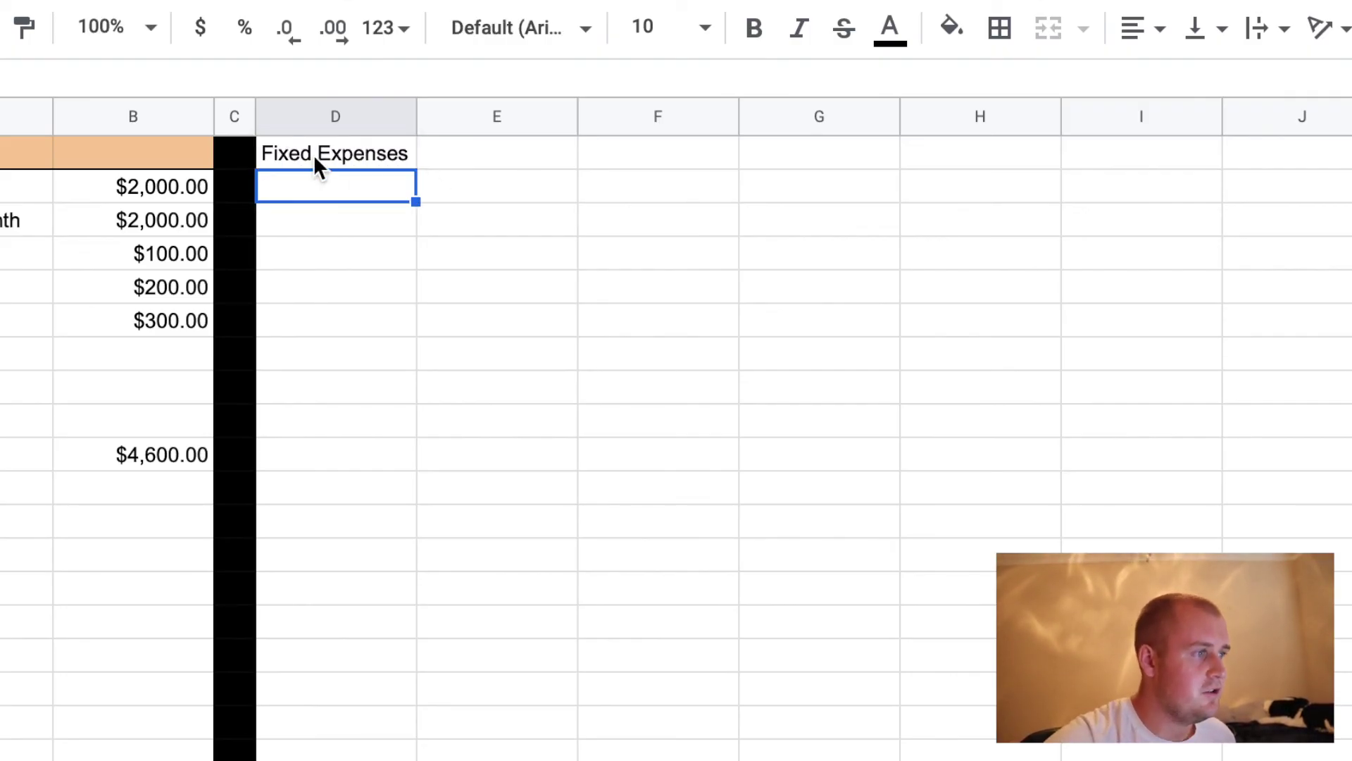
Give the Fixed Expenses heading cells D1:E1 a bottom border and a light red fill
left_click_drag(320, 166, 498, 160)
left_click(1004, 32)
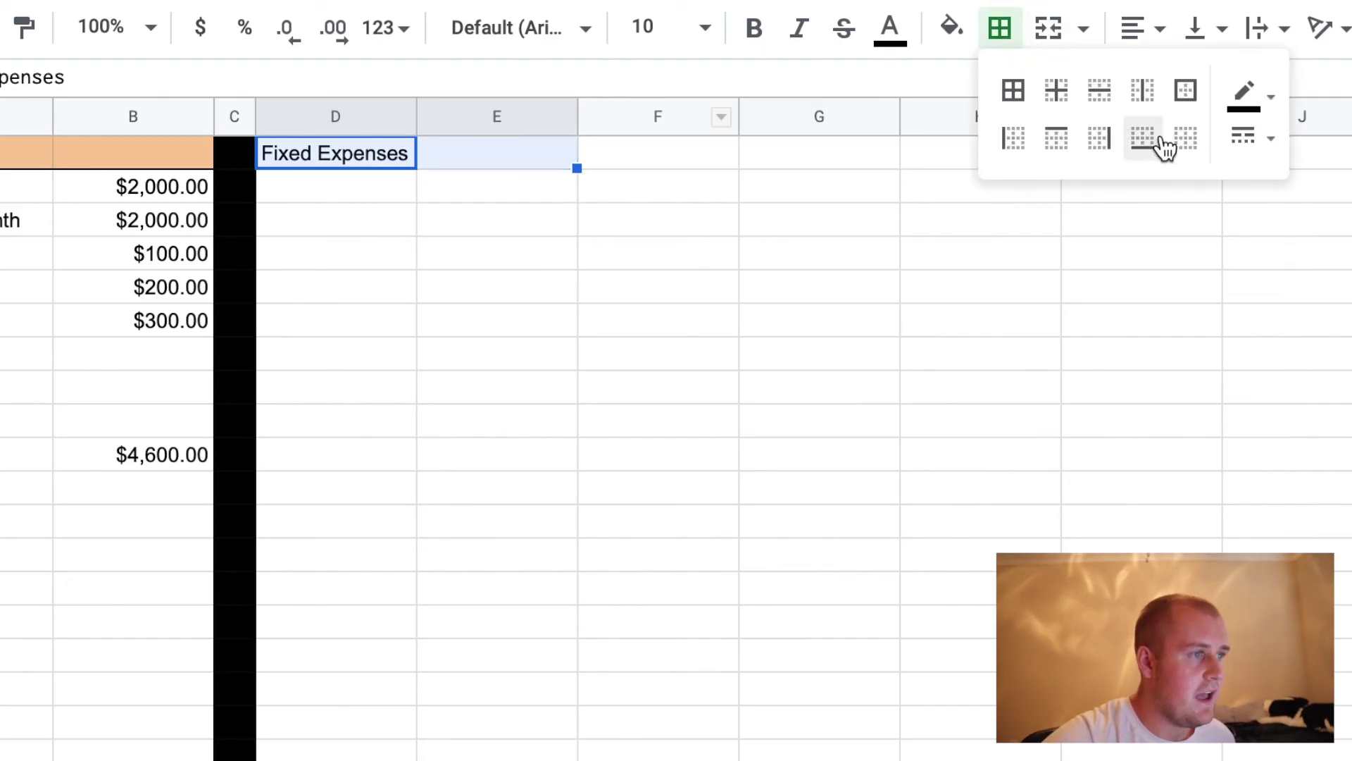
left_click(952, 28)
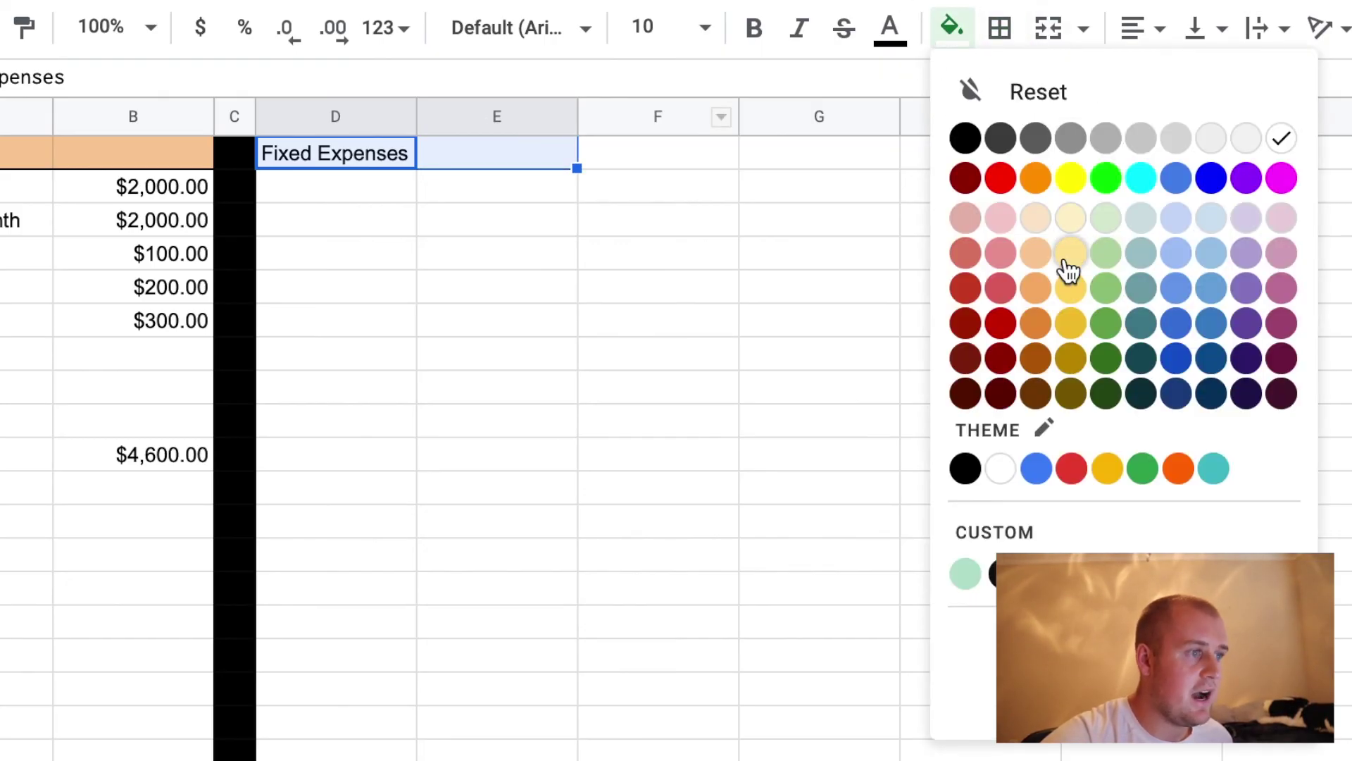
left_click(1003, 259)
left_click(432, 218)
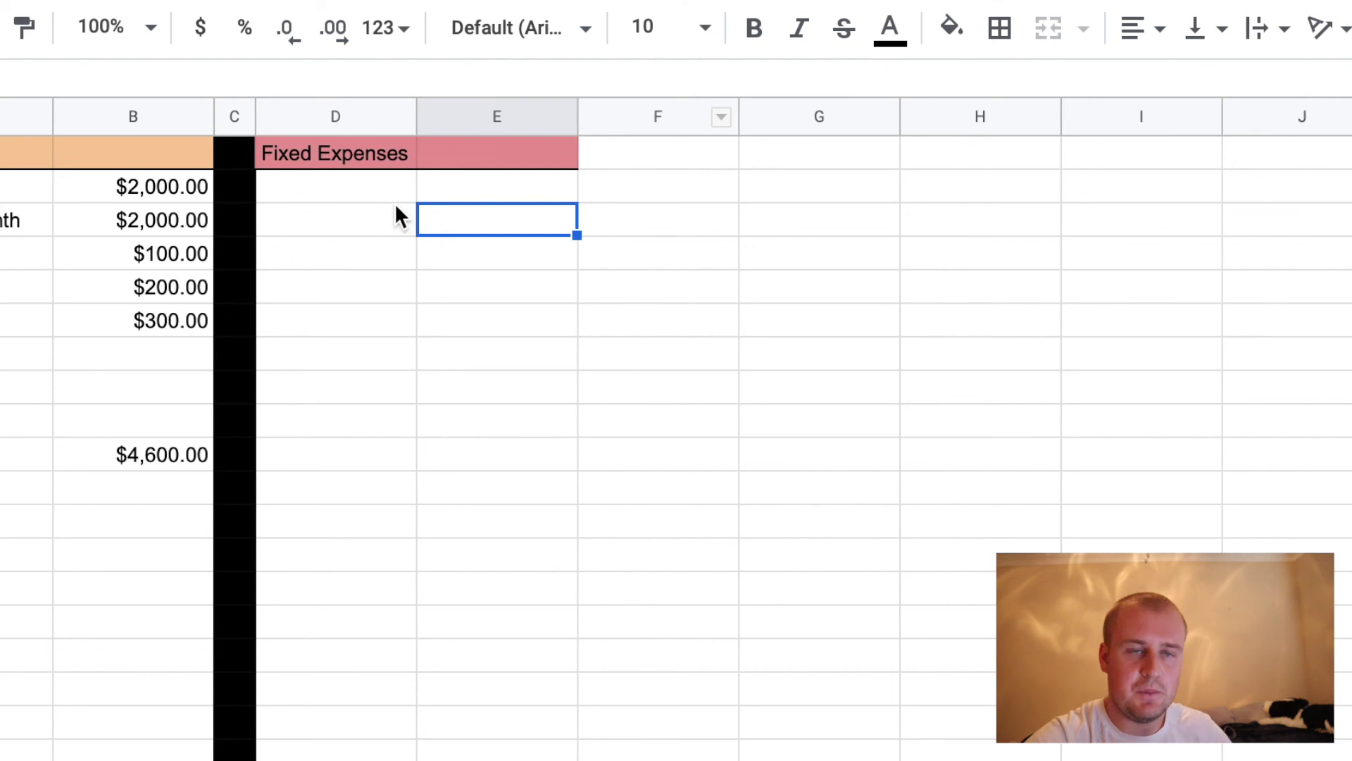
List Mortgage/rent, Car payment and Car insurance in D2:D4 under the Fixed Expenses heading
left_click(301, 181)
type("Mort")
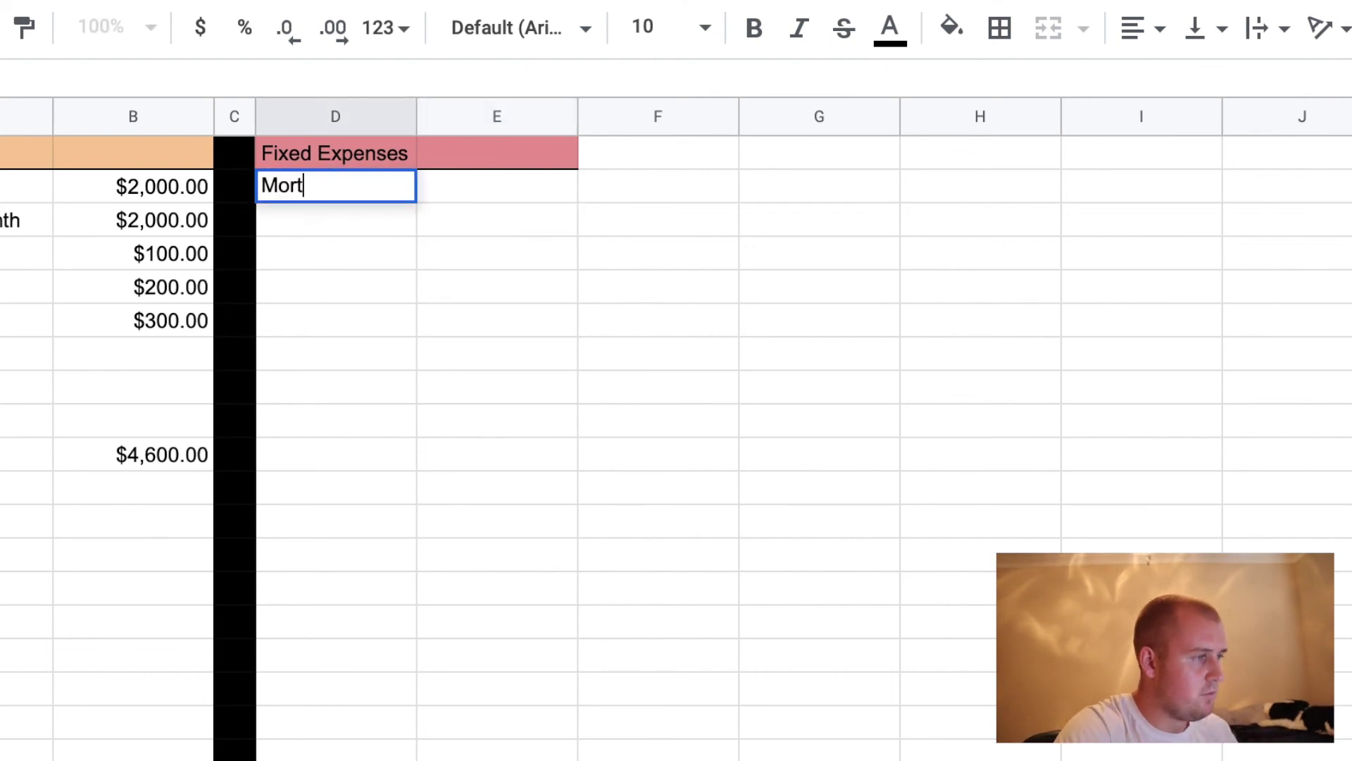
type("gage/rent")
key("Return")
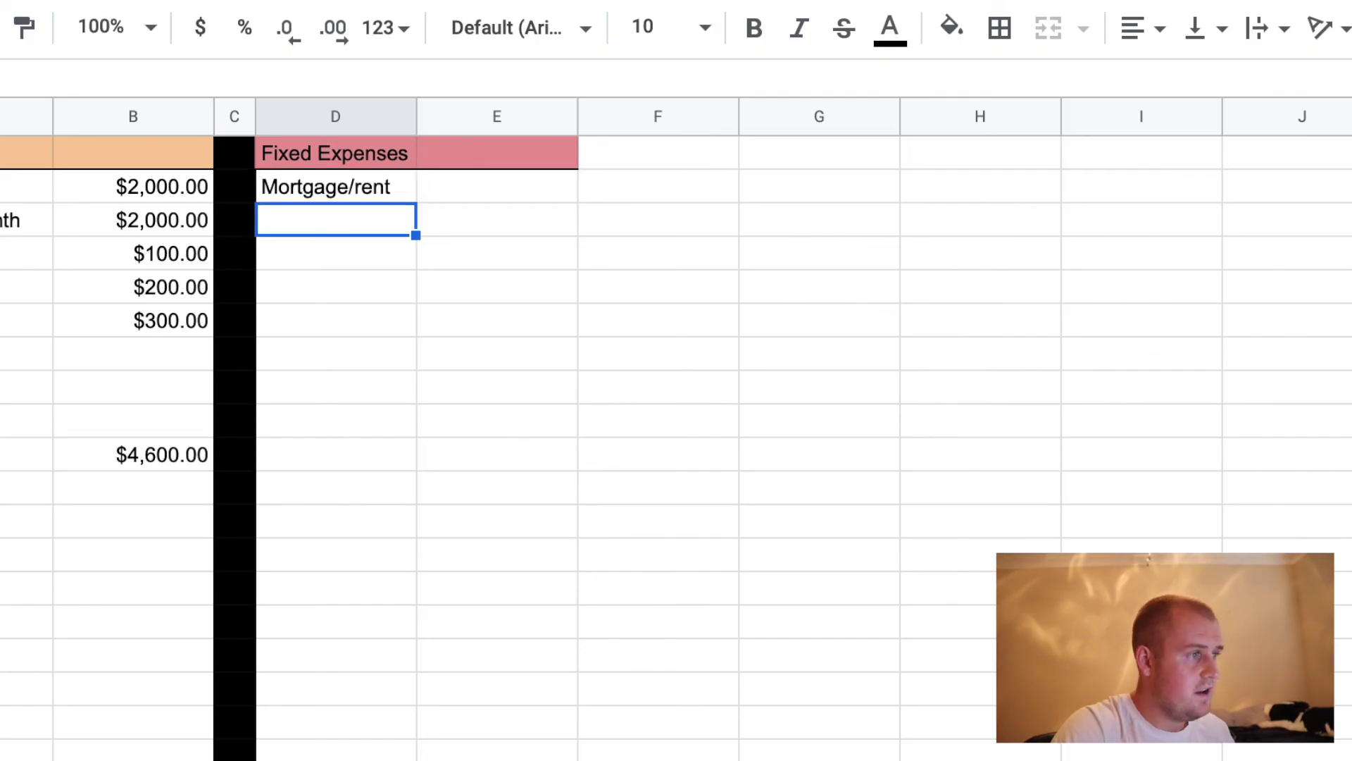
type("Car payment")
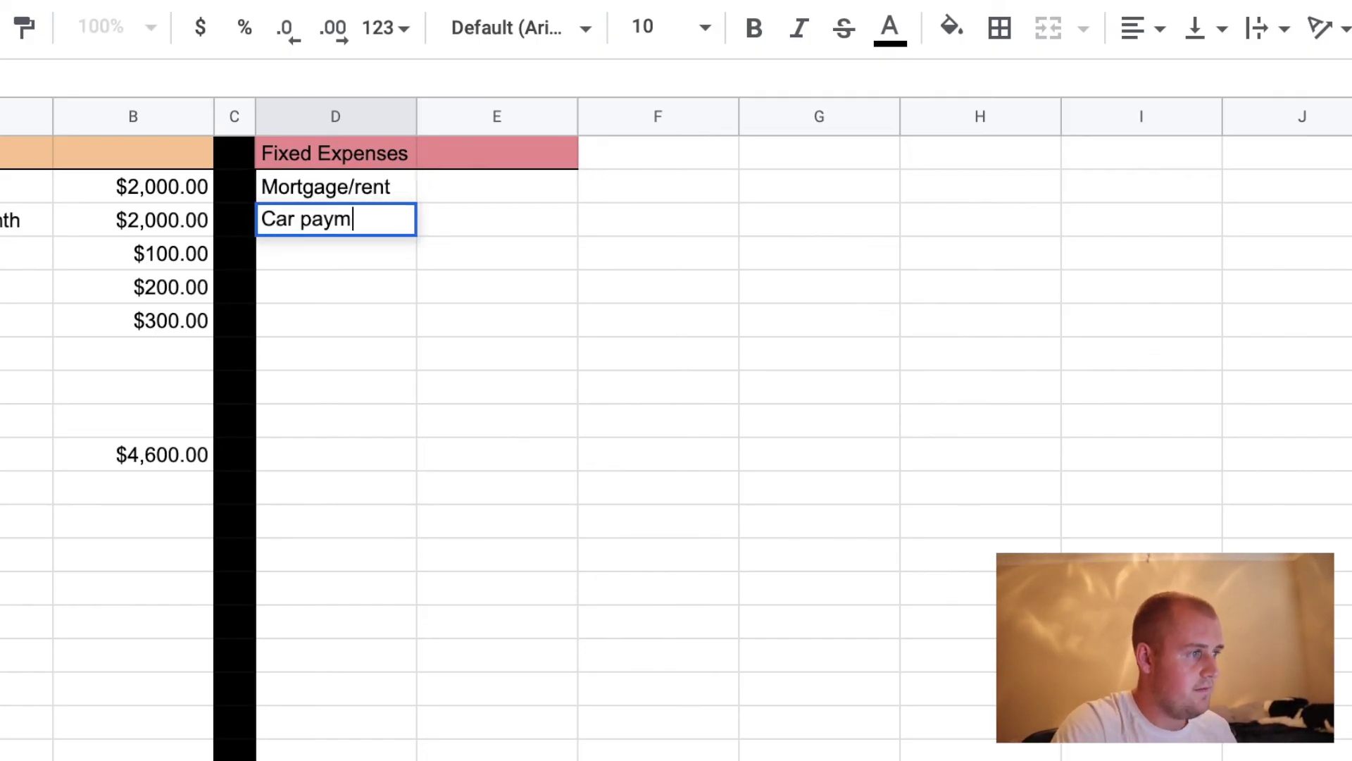
key("Return")
type("Car ")
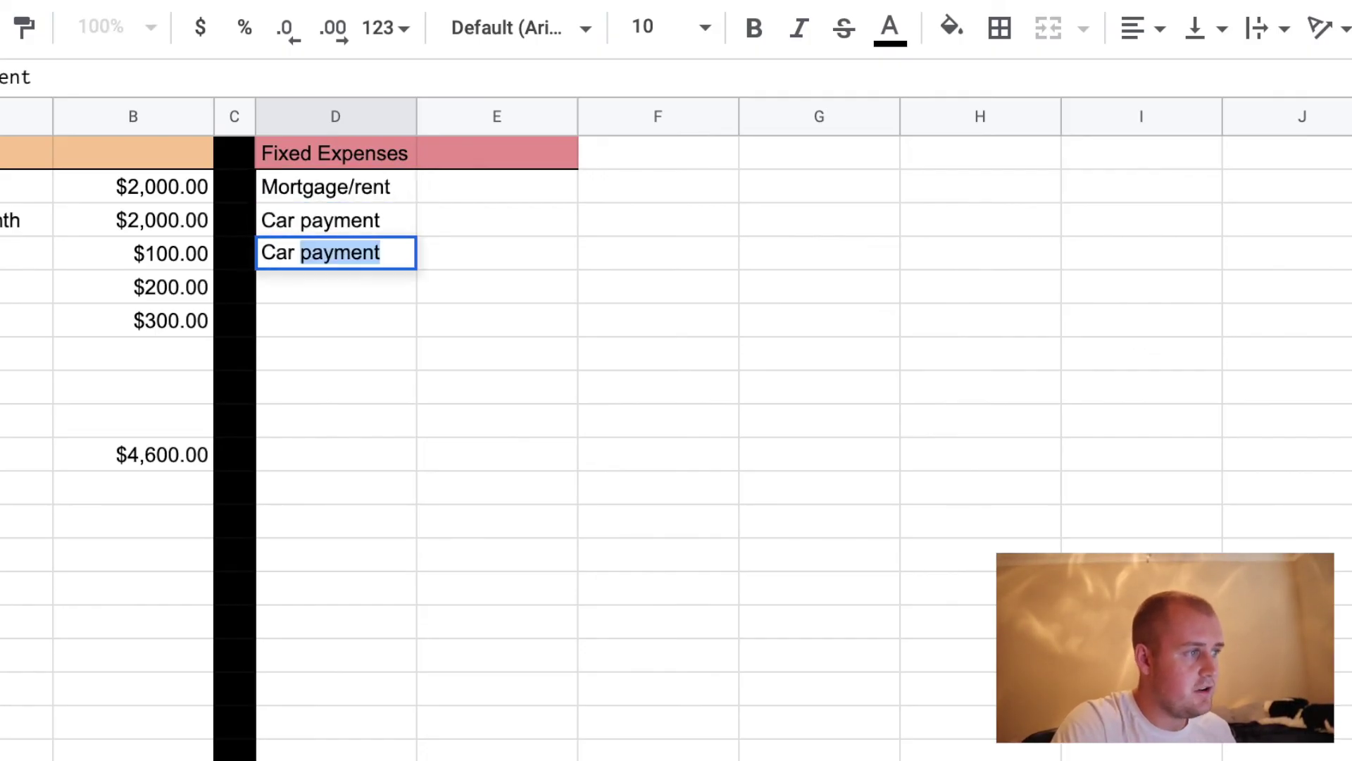
type("insurance")
key("Return")
Continue the fixed expenses list with Insurance, Cable and Amazon Prime in D5:D7
type("Insurnace")
key("BackSpace")
key("BackSpace")
key("BackSpace")
key("BackSpace")
type("ance")
key("Return")
type("Cable")
key("Return")
type("Amazon Prime")
key("Return")
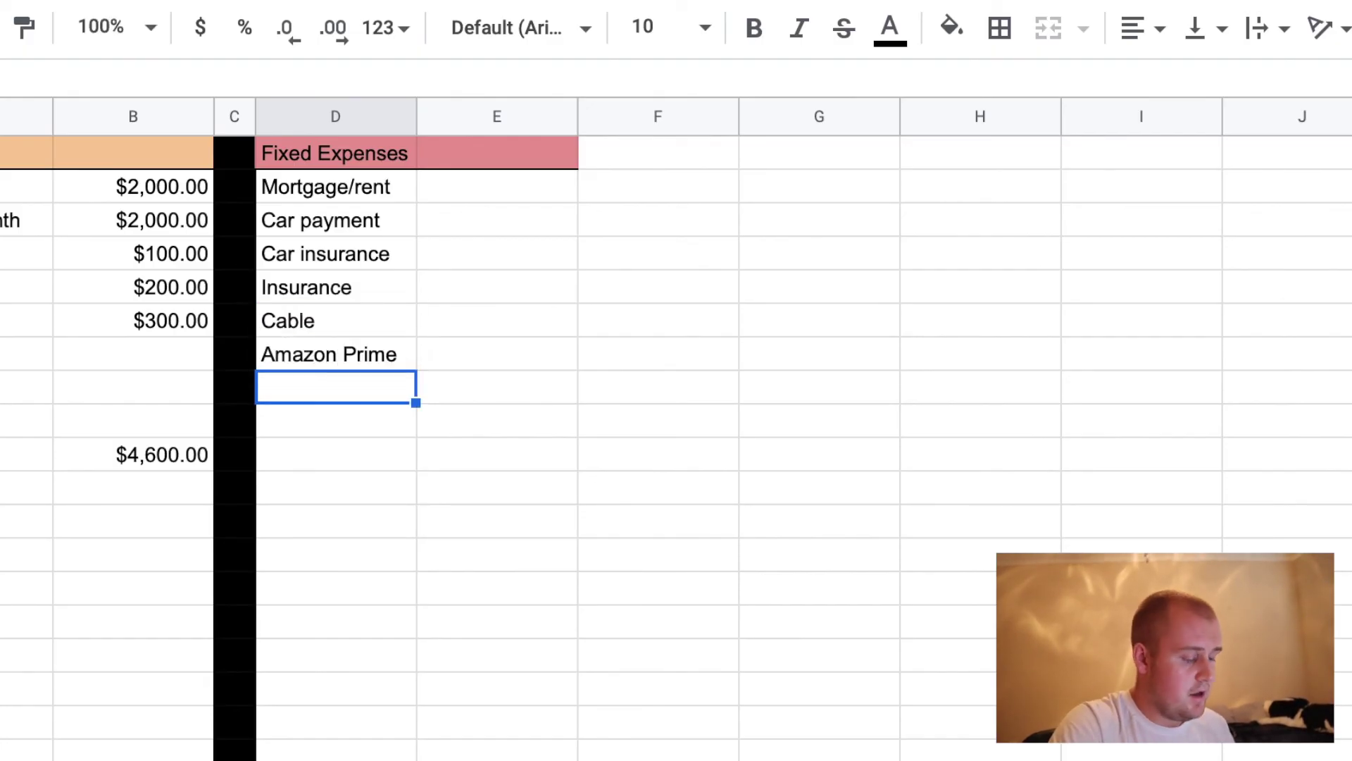
Add Electricity and Water to the fixed expenses in D8 and D9, correcting the spelling of Electricity
type("E")
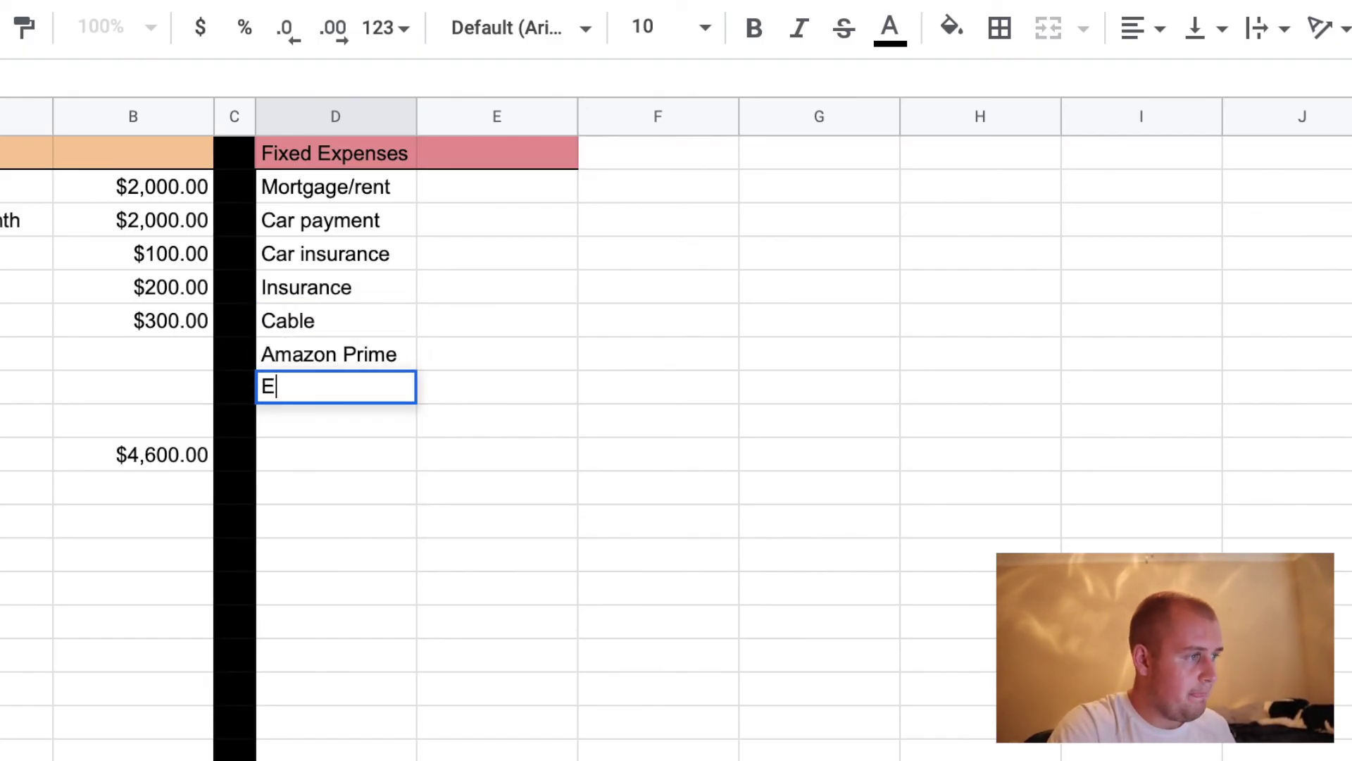
type("lectricty")
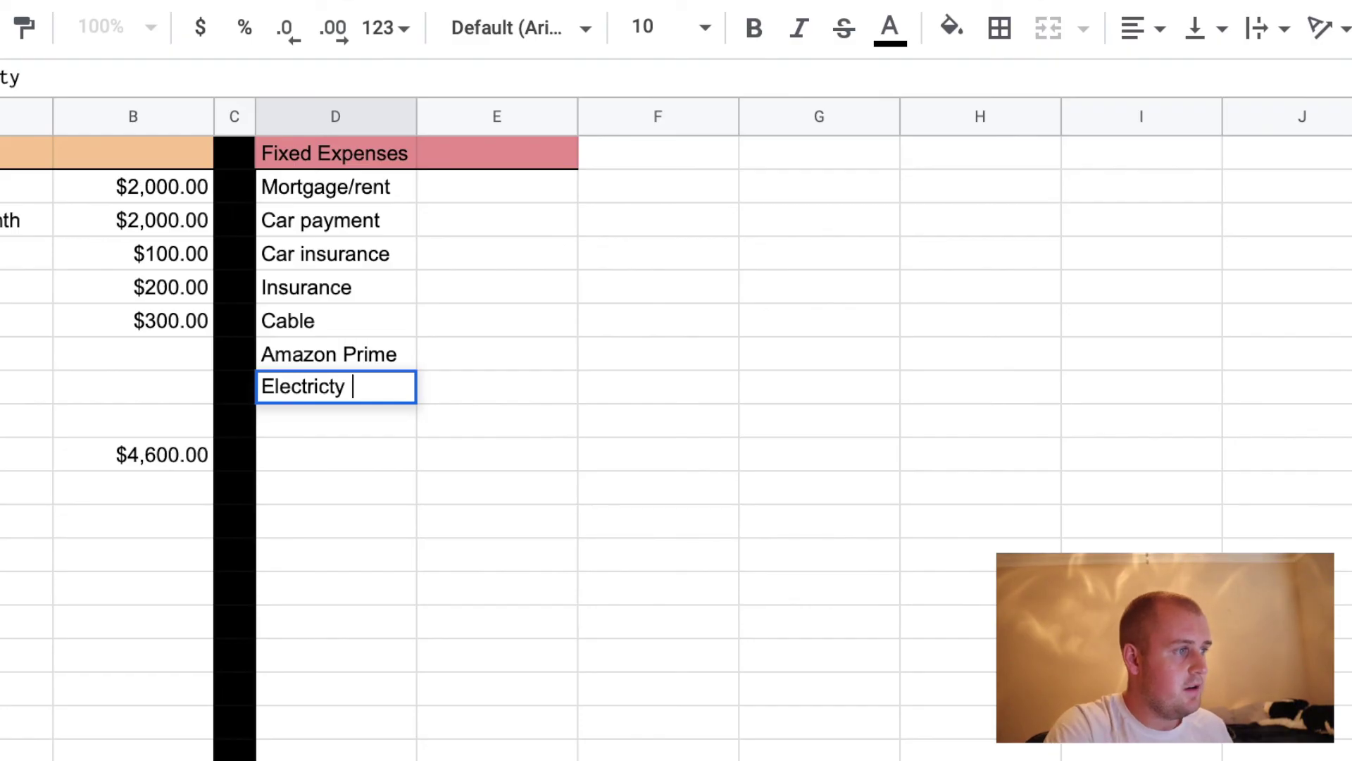
key("Return")
left_click(336, 454)
left_click(336, 388)
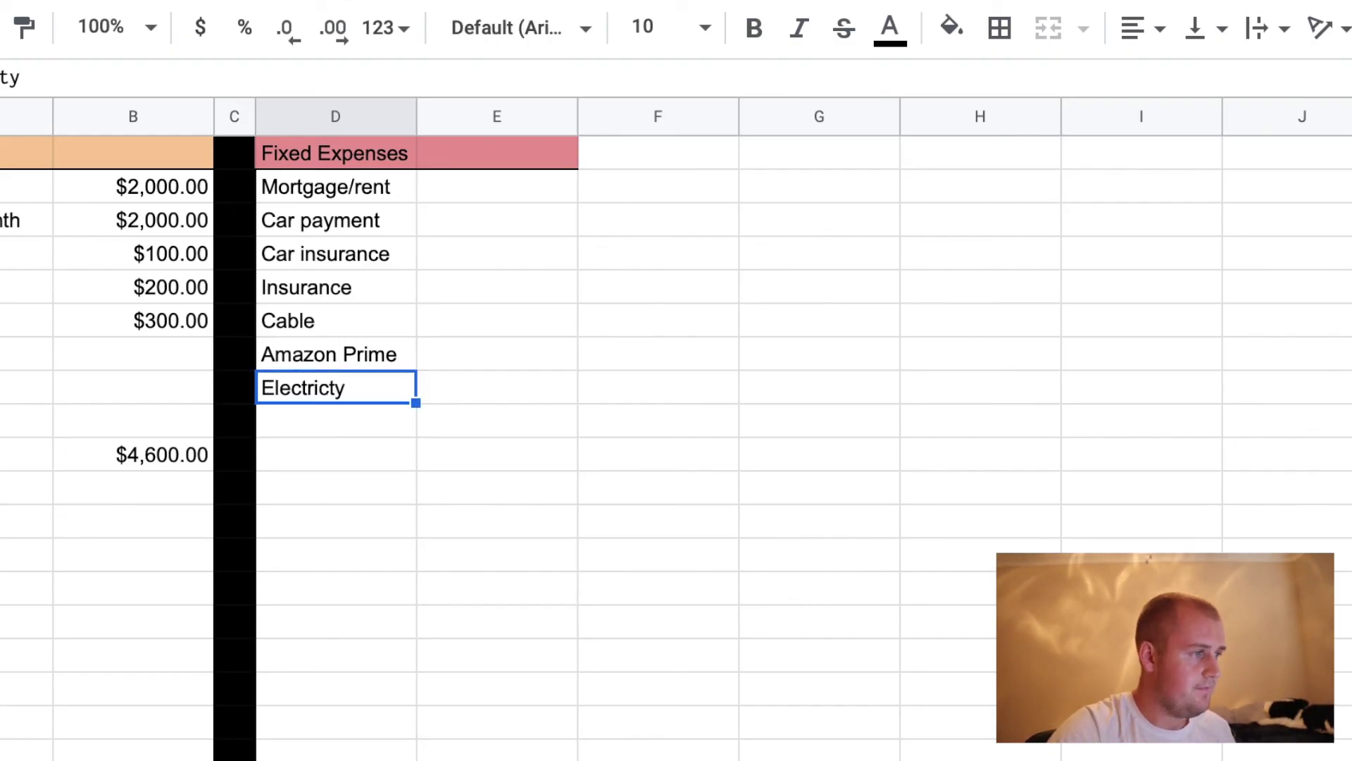
type("Electricity")
key("BackSpace")
key("BackSpace")
key("BackSpace")
key("BackSpace")
type("city")
key("Return")
type("Water")
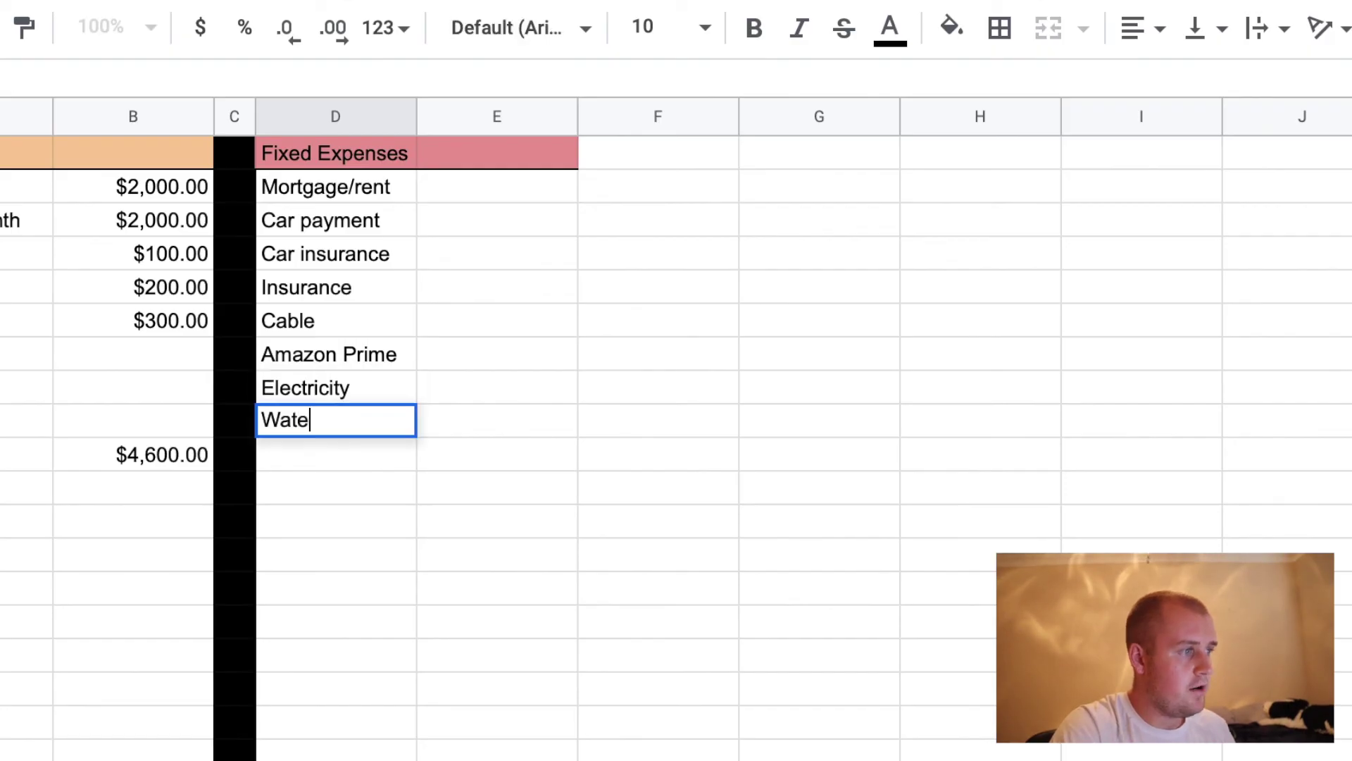
key("Return")
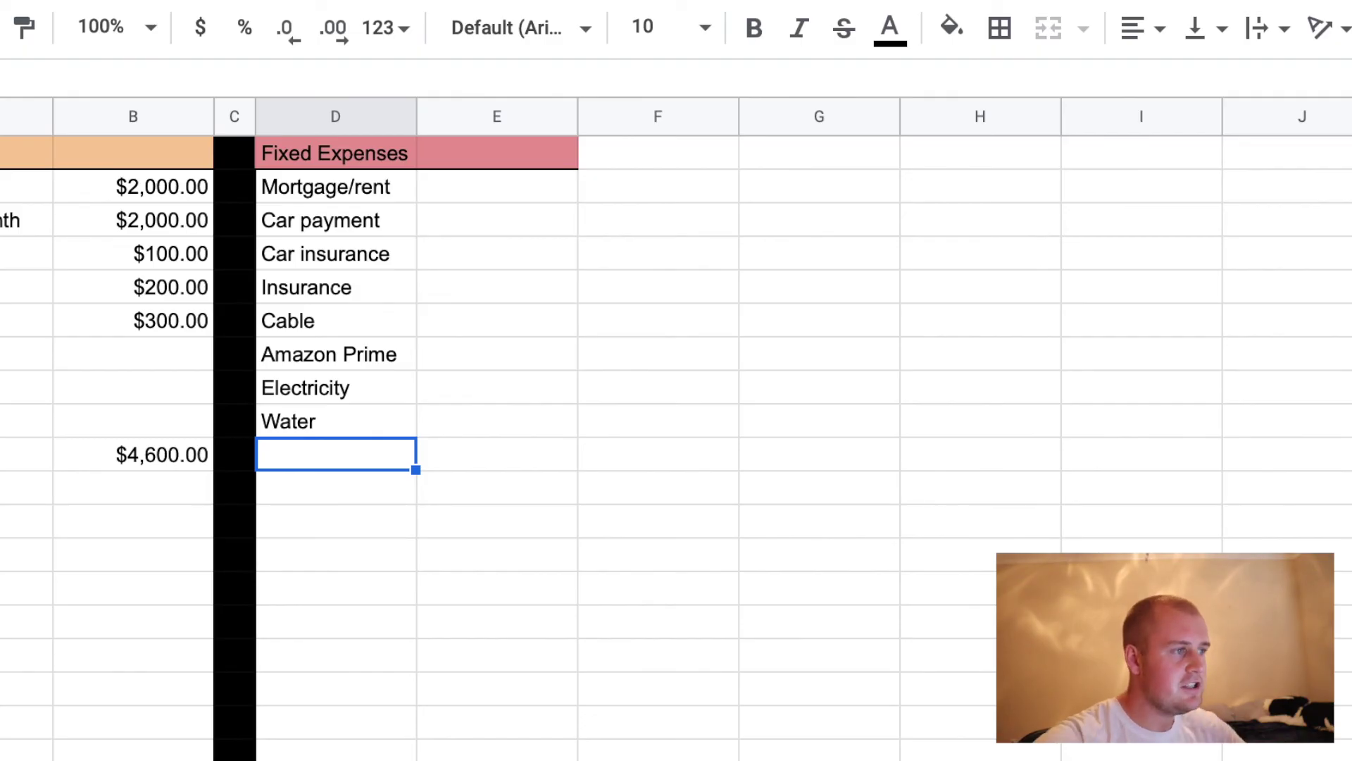
Enter the label Total in D13 and a SUM formula in E13 that adds up E2:E12
left_click(309, 530)
left_click(310, 551)
type("Total")
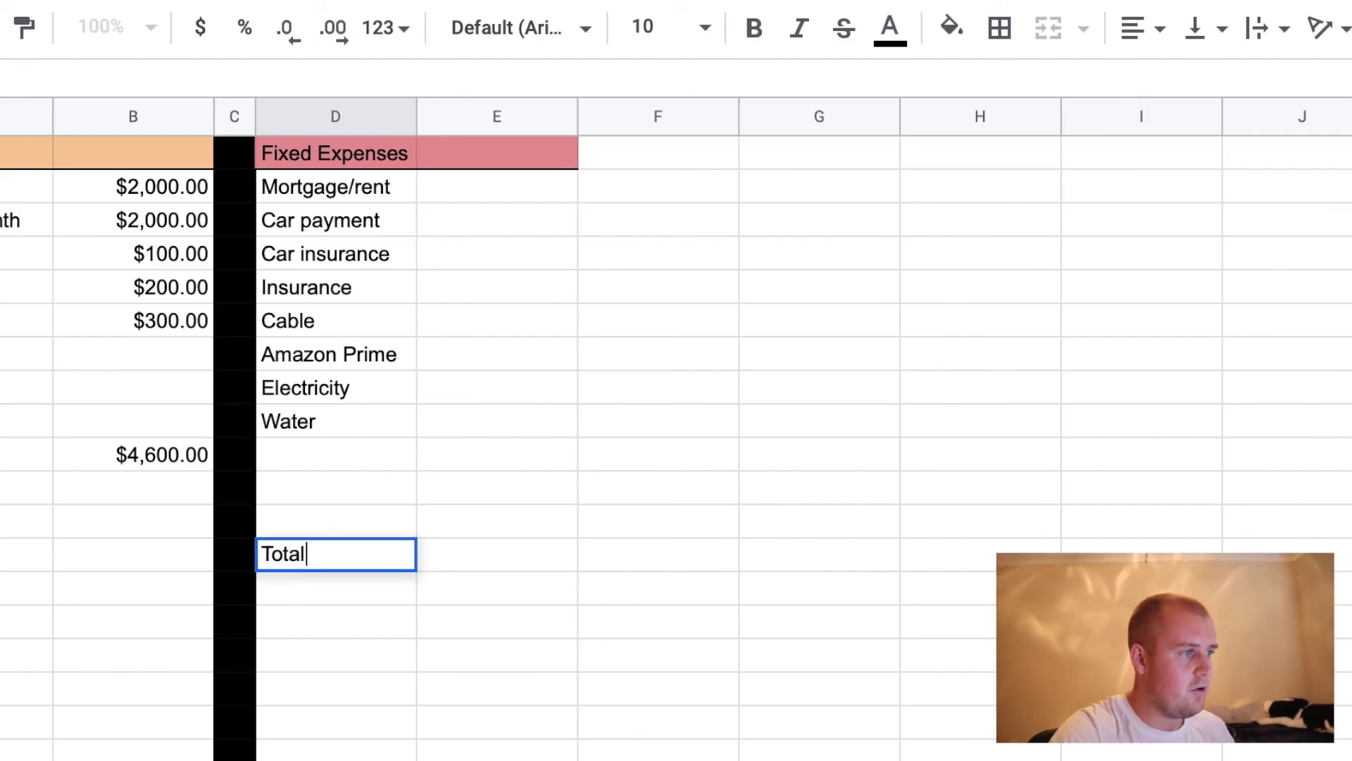
key("Tab")
type("=sum(")
left_click_drag(505, 185, 495, 513)
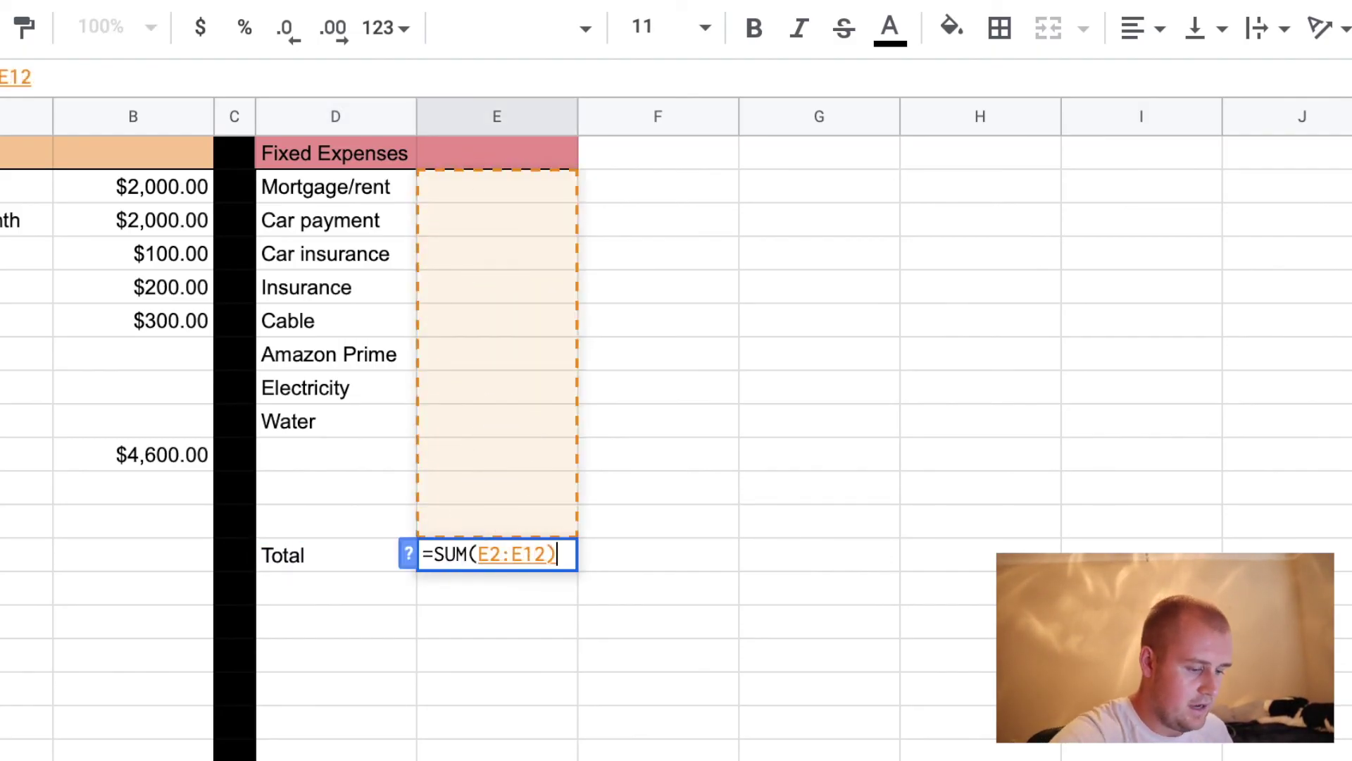
key("Return")
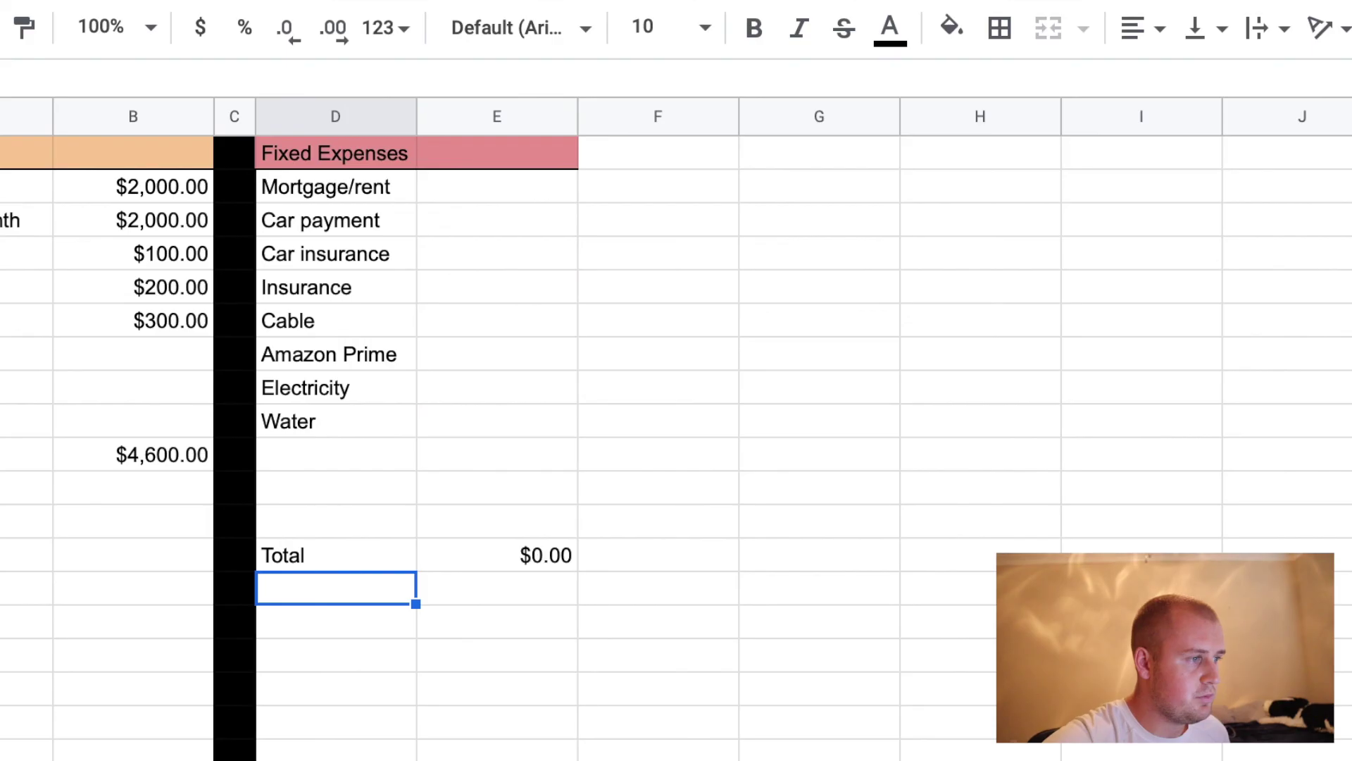
Enter the amounts 1,200 for Mortgage/rent, 250 for Car payment, 100 for Car insurance and 75 for Insurance in E2:E5
left_click(501, 193)
type("1,200")
key("Return")
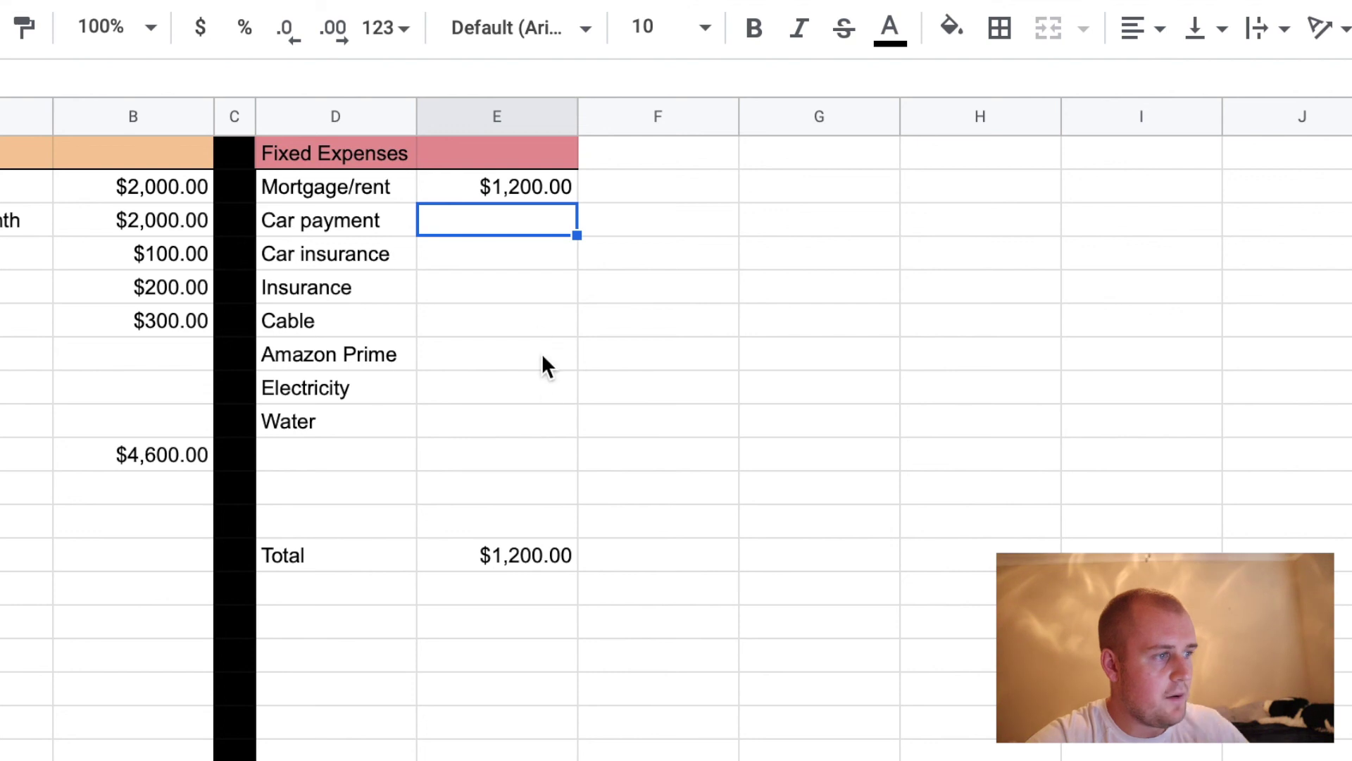
type("250")
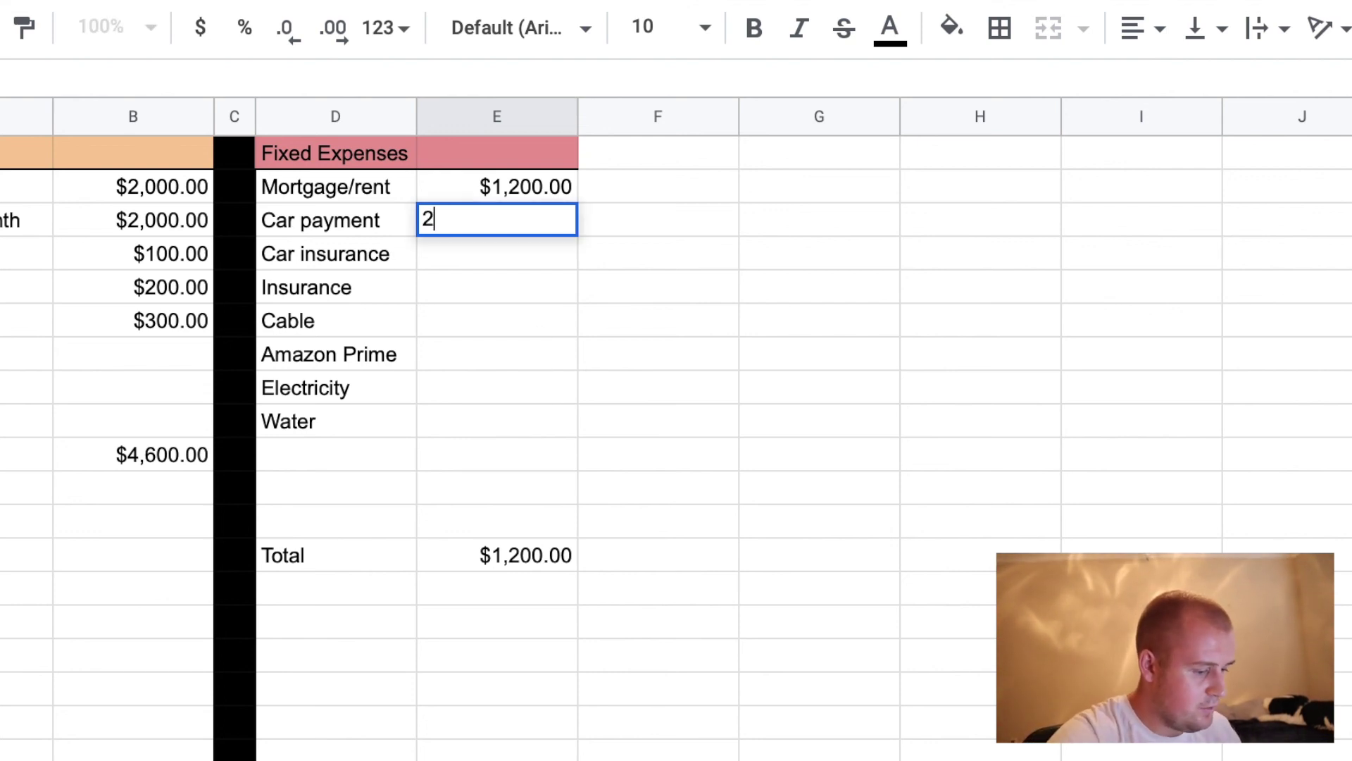
key("Return")
type("100")
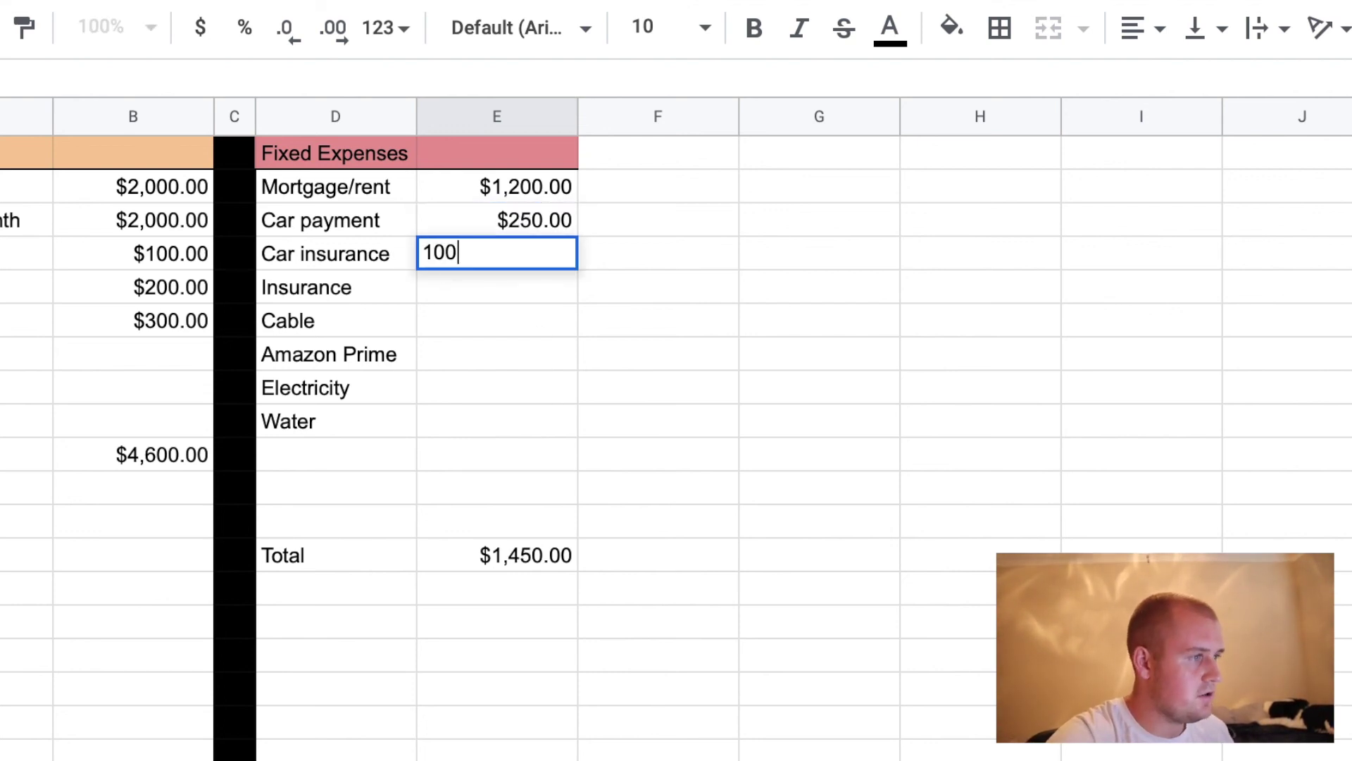
key("Return")
type("75")
key("Return")
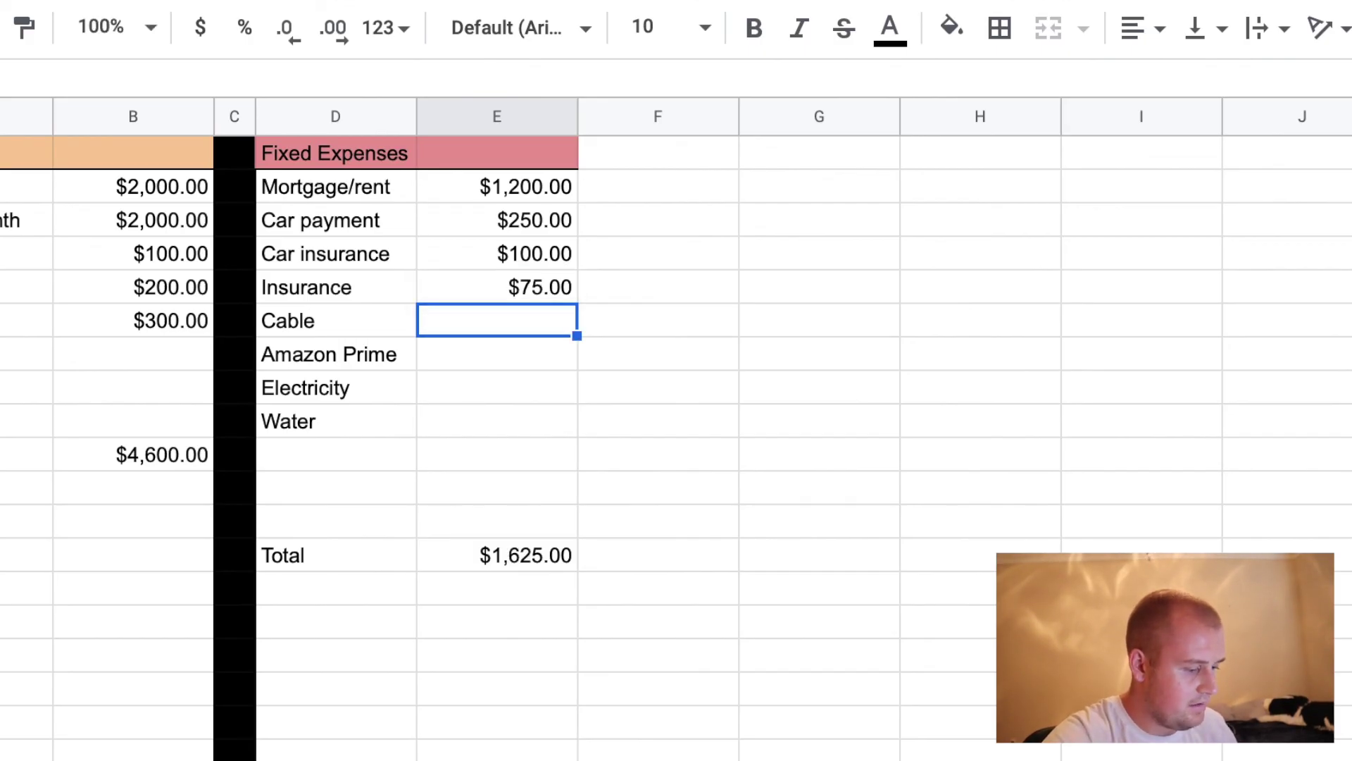
Enter the amounts 70 for Cable, 12 for Amazon Prime, 80 for Electricity and 50 for Water in E6:E9
type("70")
key("Return")
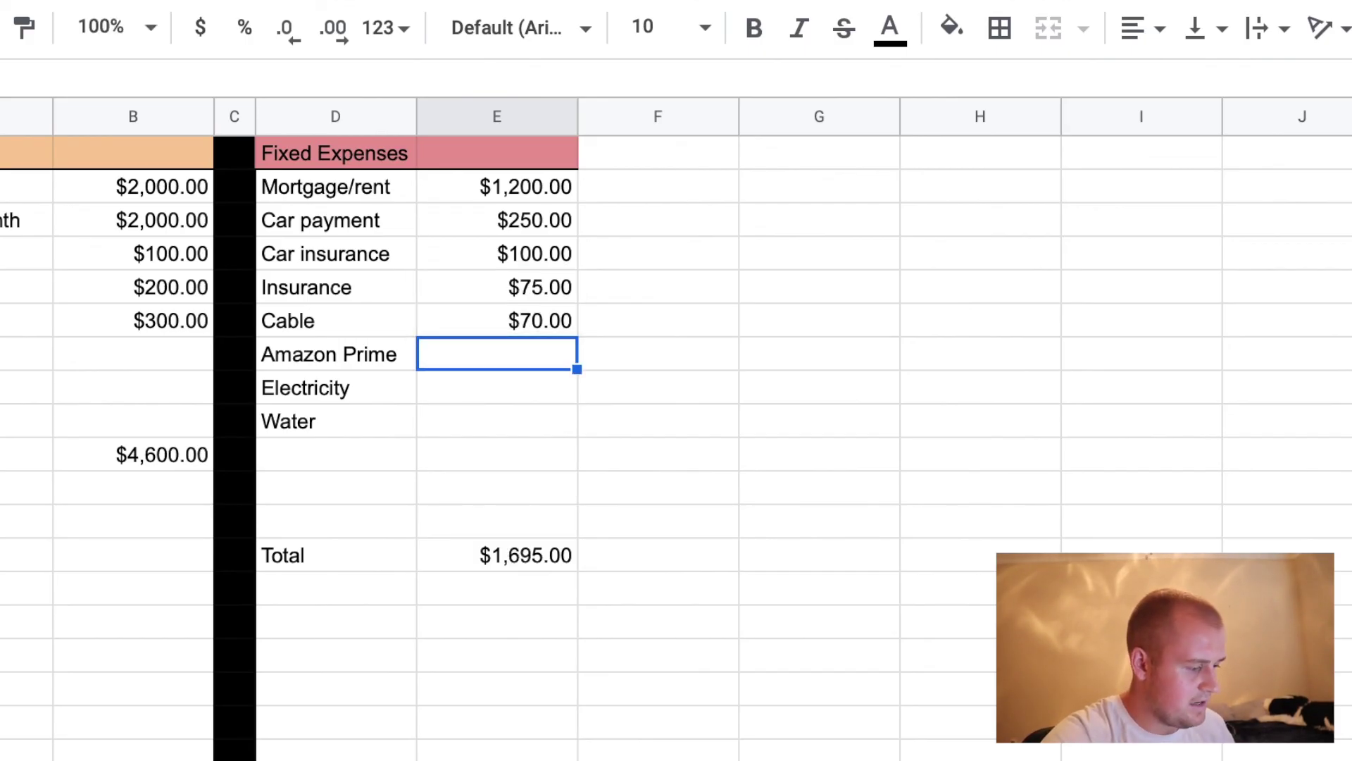
type("12")
key("Return")
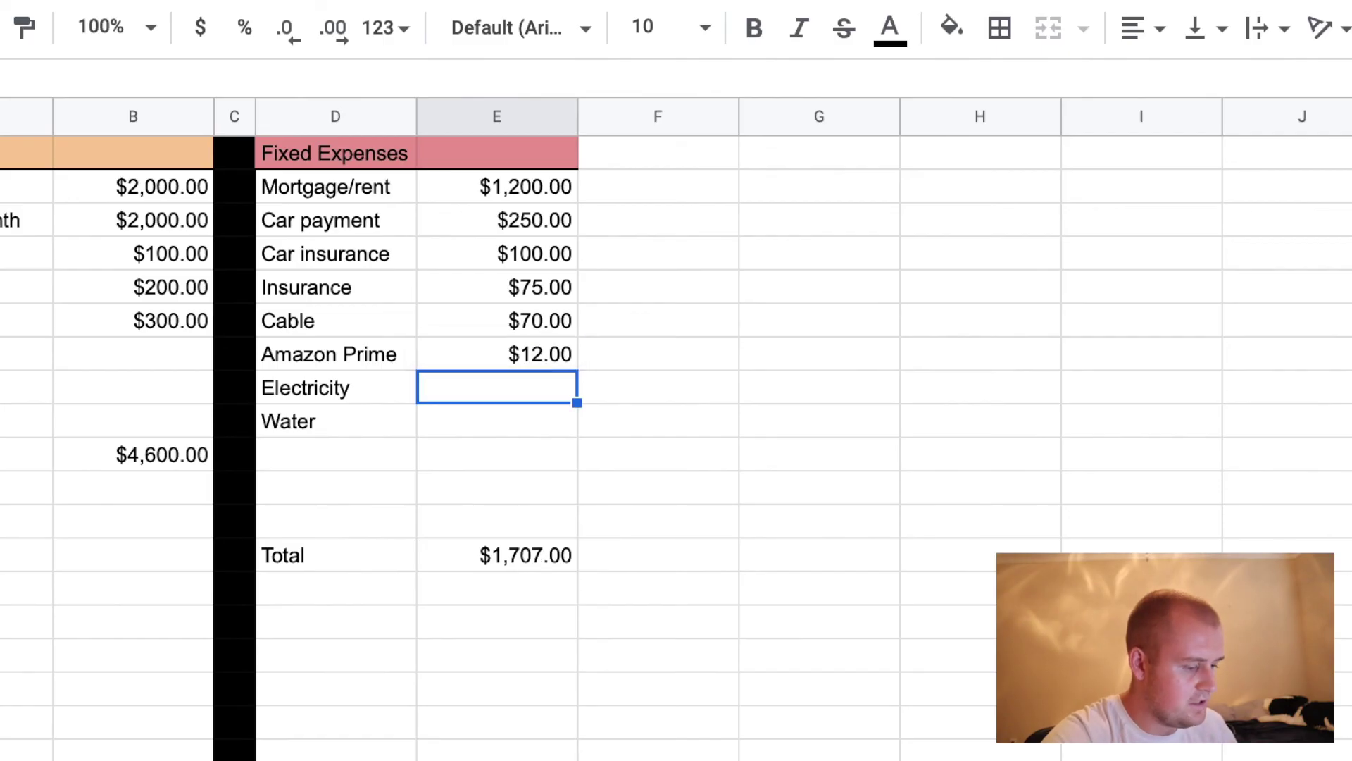
type("80")
key("Return")
type("50")
key("Return")
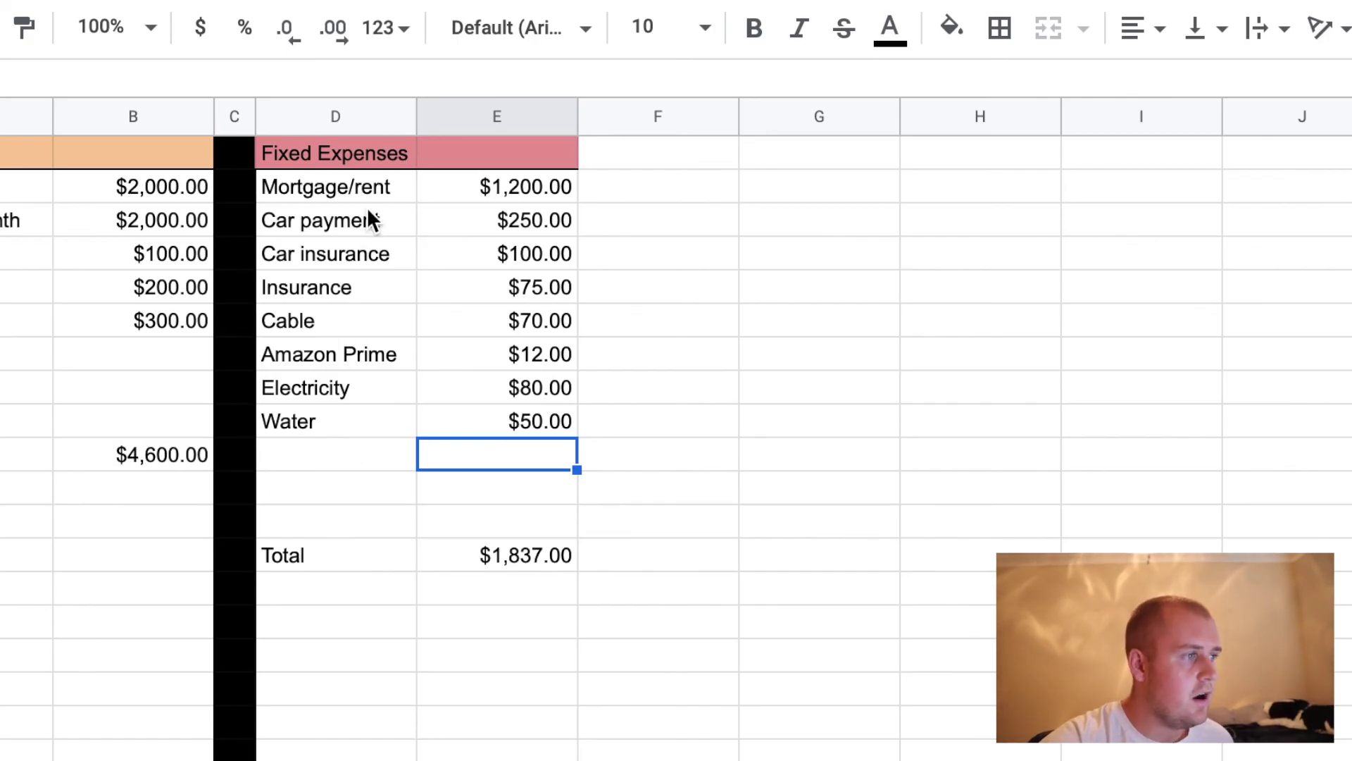
Add a Gym item with an amount of 100 to the fixed expenses in row 10
left_click(344, 463)
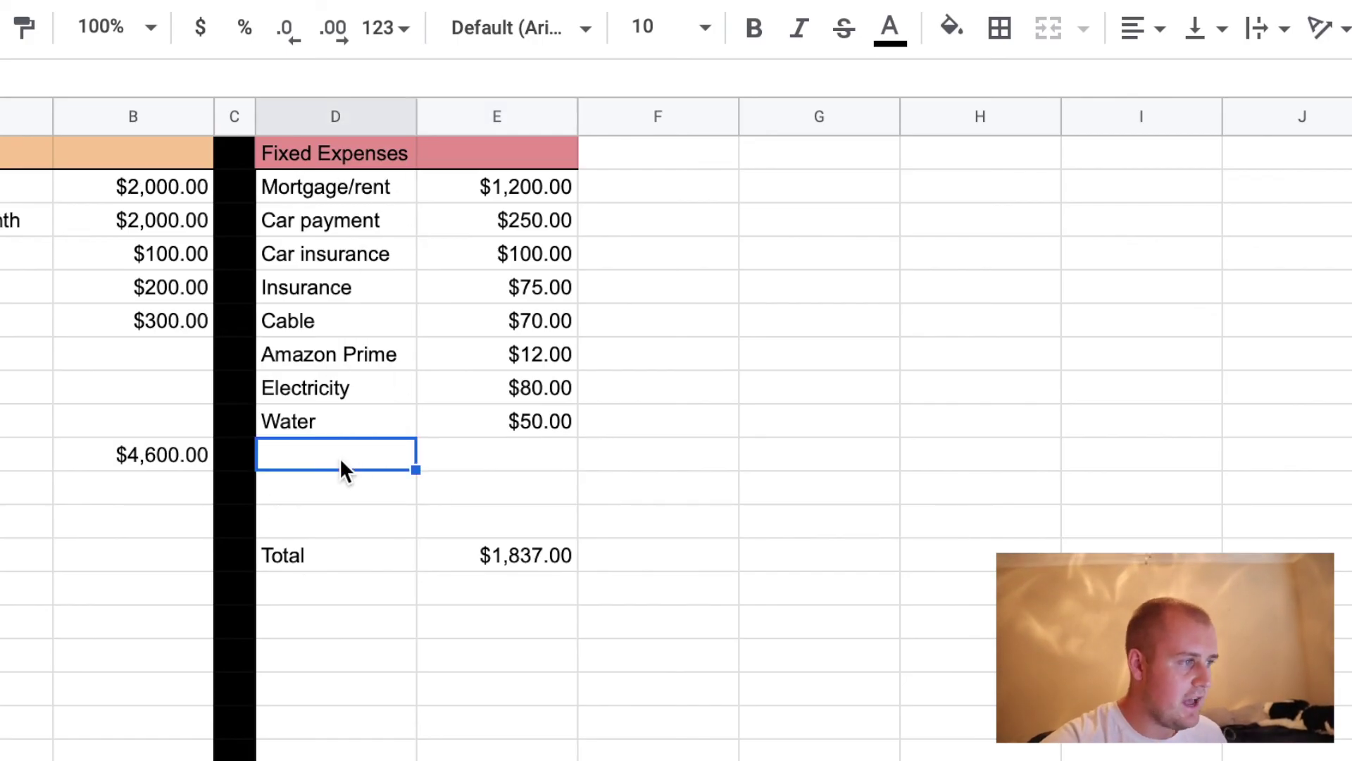
left_click(533, 464)
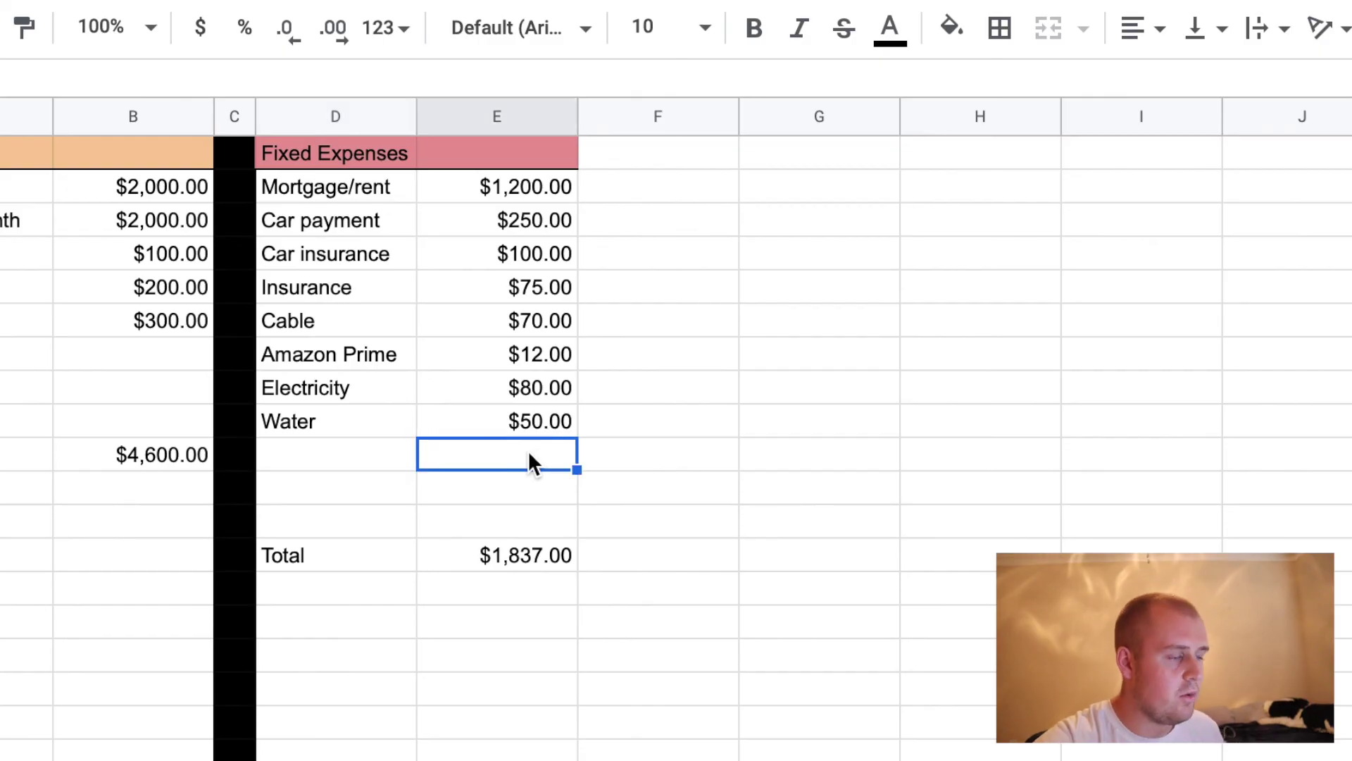
type("100")
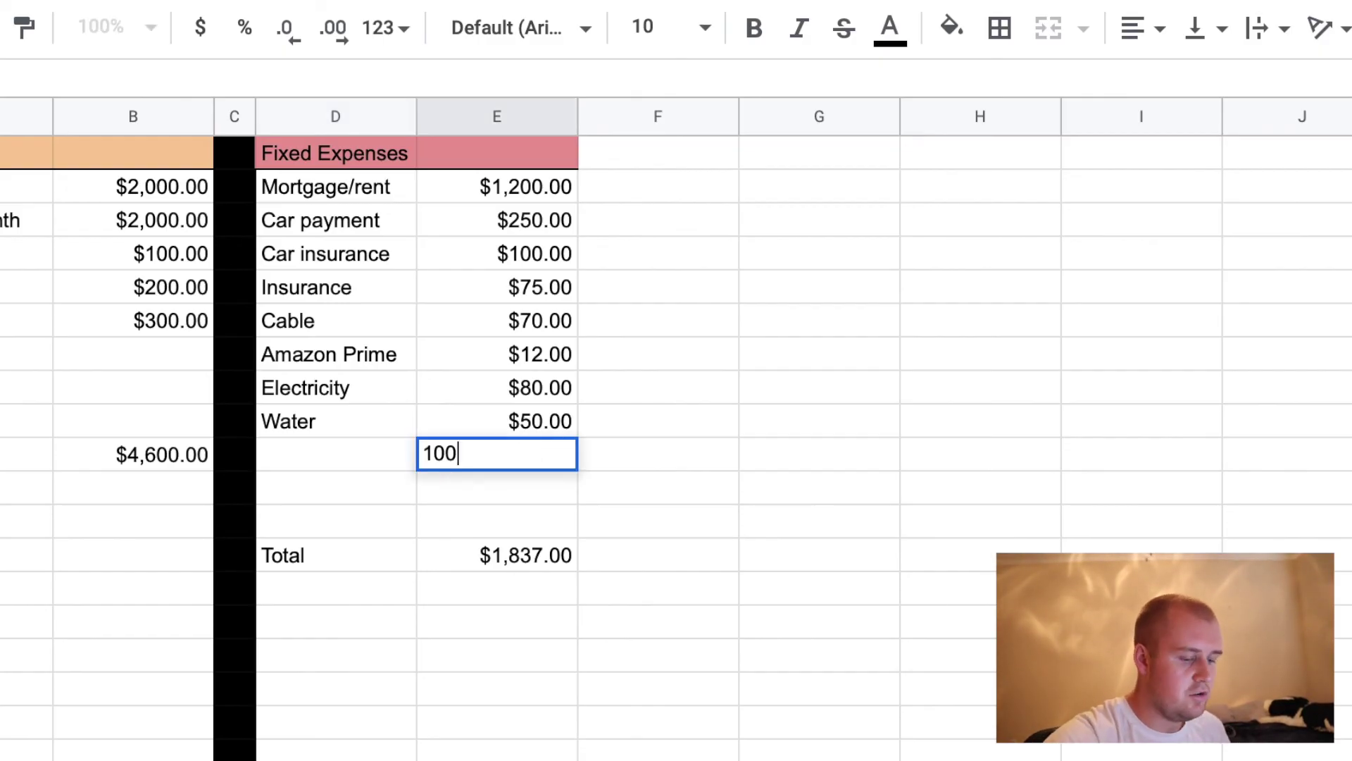
key("Return")
key("Left")
key("Up")
type("Gym")
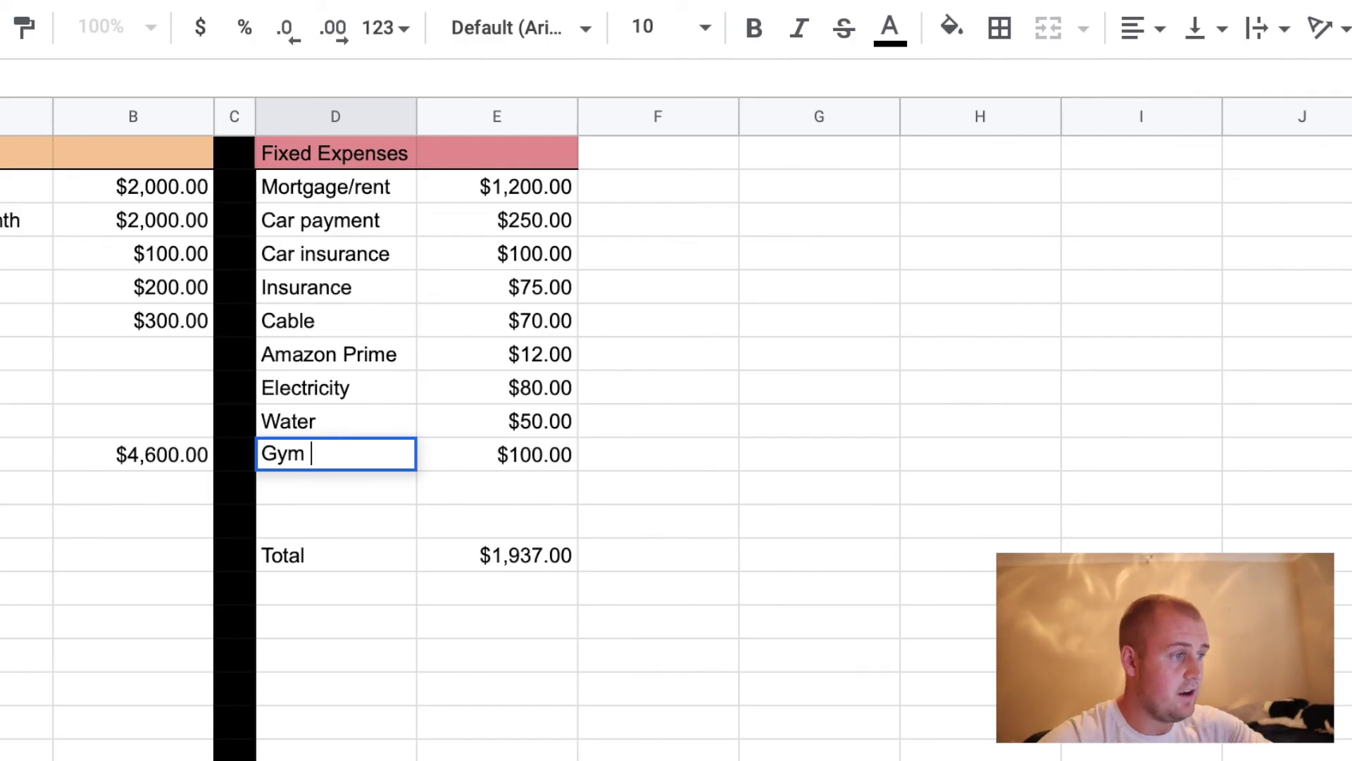
Divide the fixed expenses total by the income total in E14 with =E13/B10 and format the result as a percentage
left_click(490, 592)
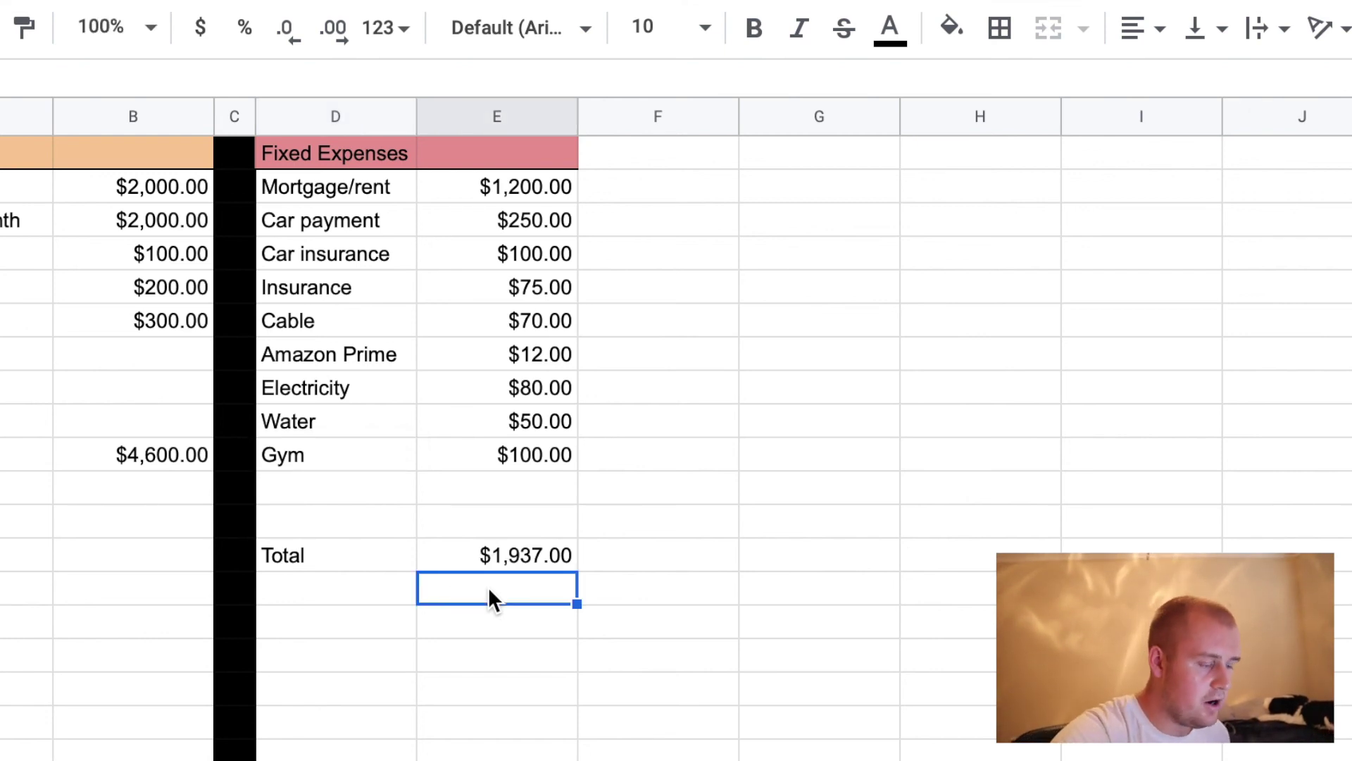
type("=")
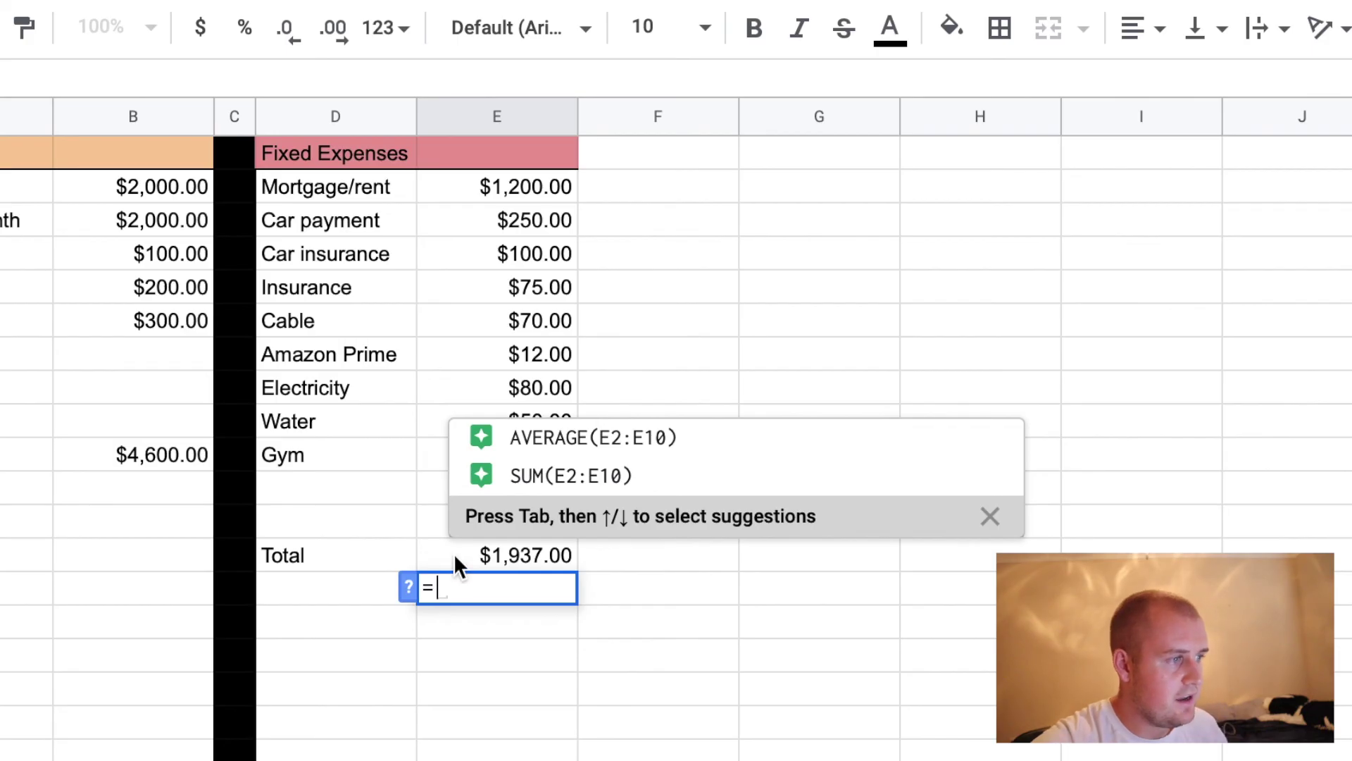
left_click(455, 557)
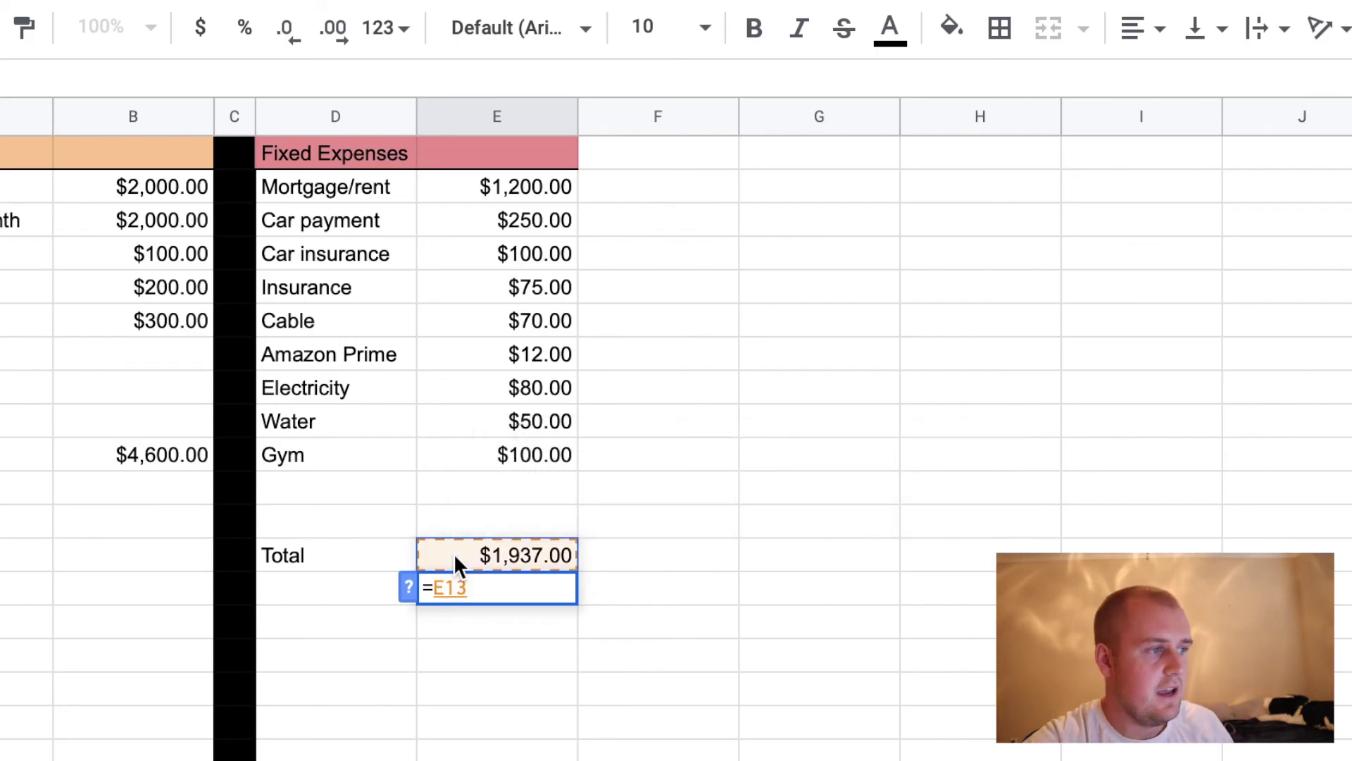
type("/")
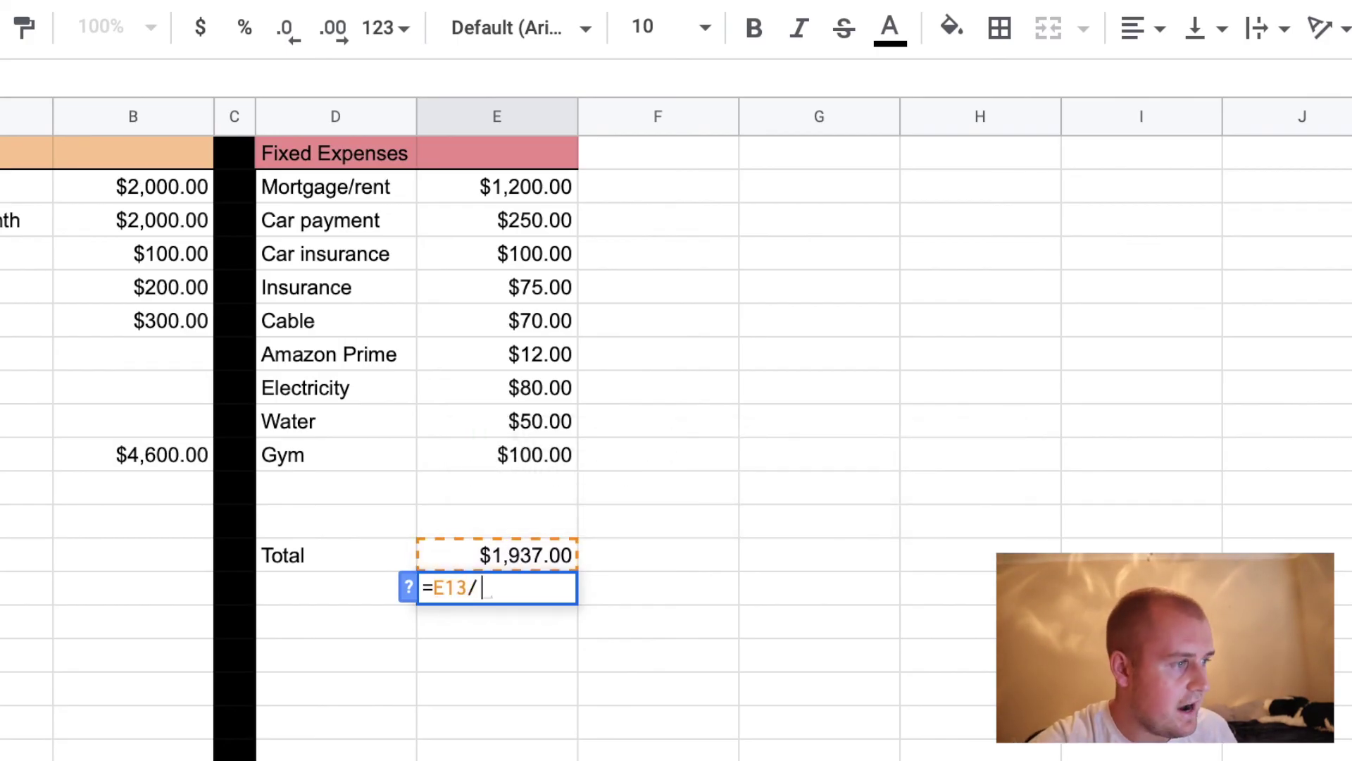
left_click(145, 454)
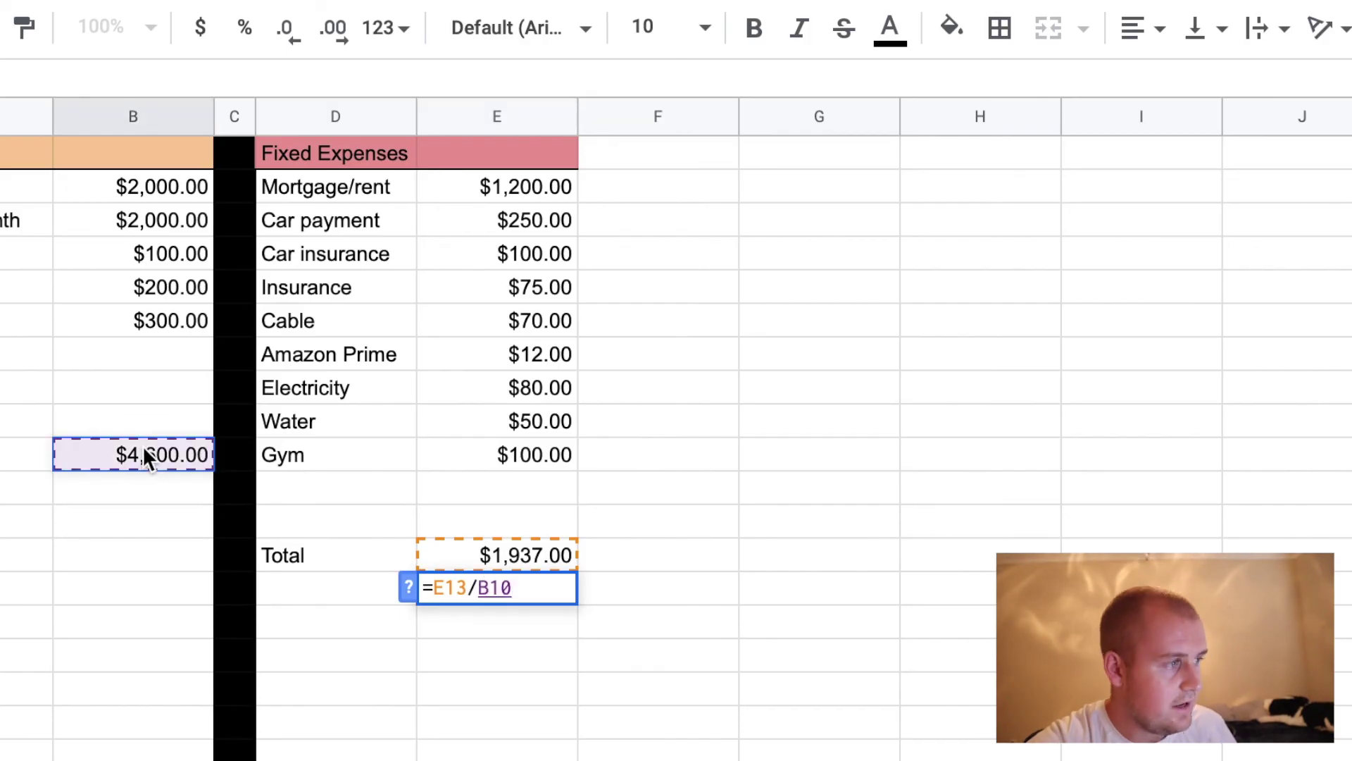
key("Return")
left_click(525, 579)
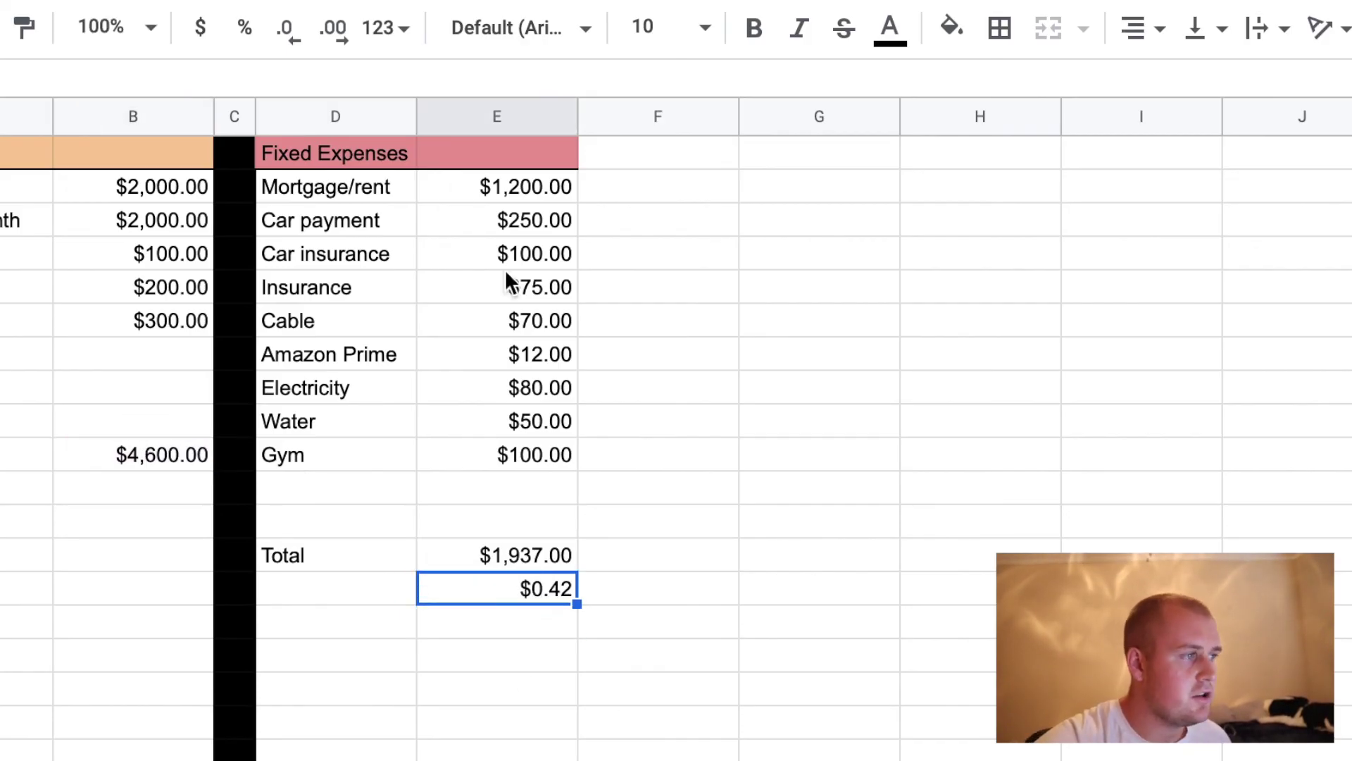
left_click(244, 28)
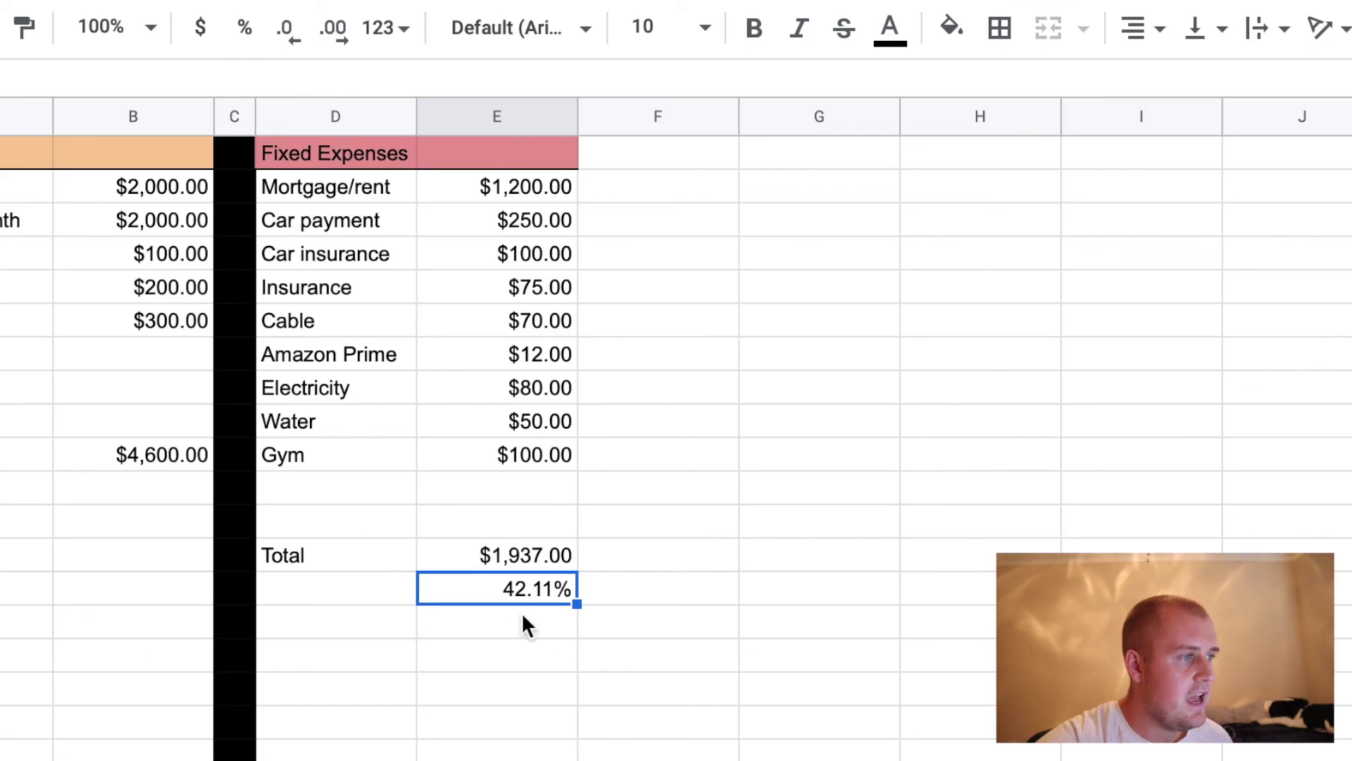
left_click(540, 649)
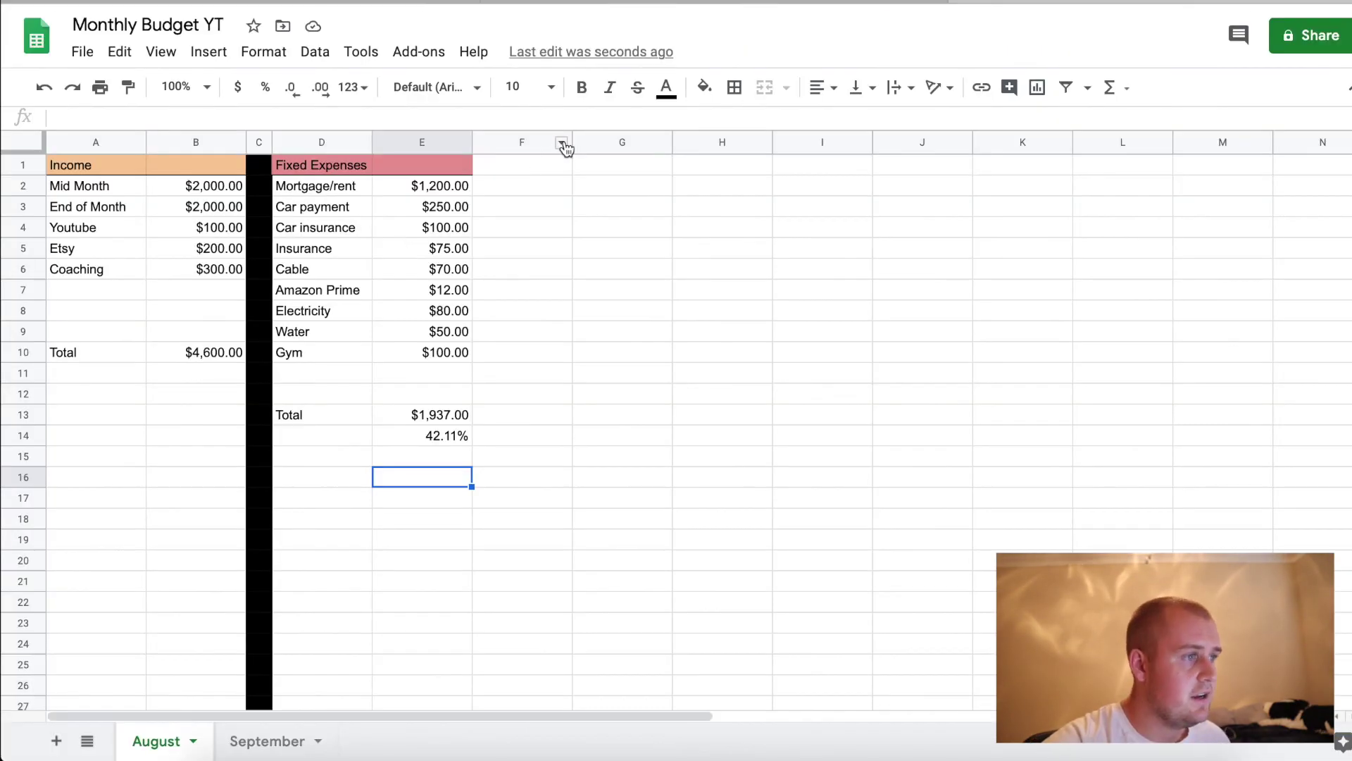
Narrow column F to a thin divider and fill the whole column with black
left_click_drag(571, 144, 496, 144)
left_click(485, 143)
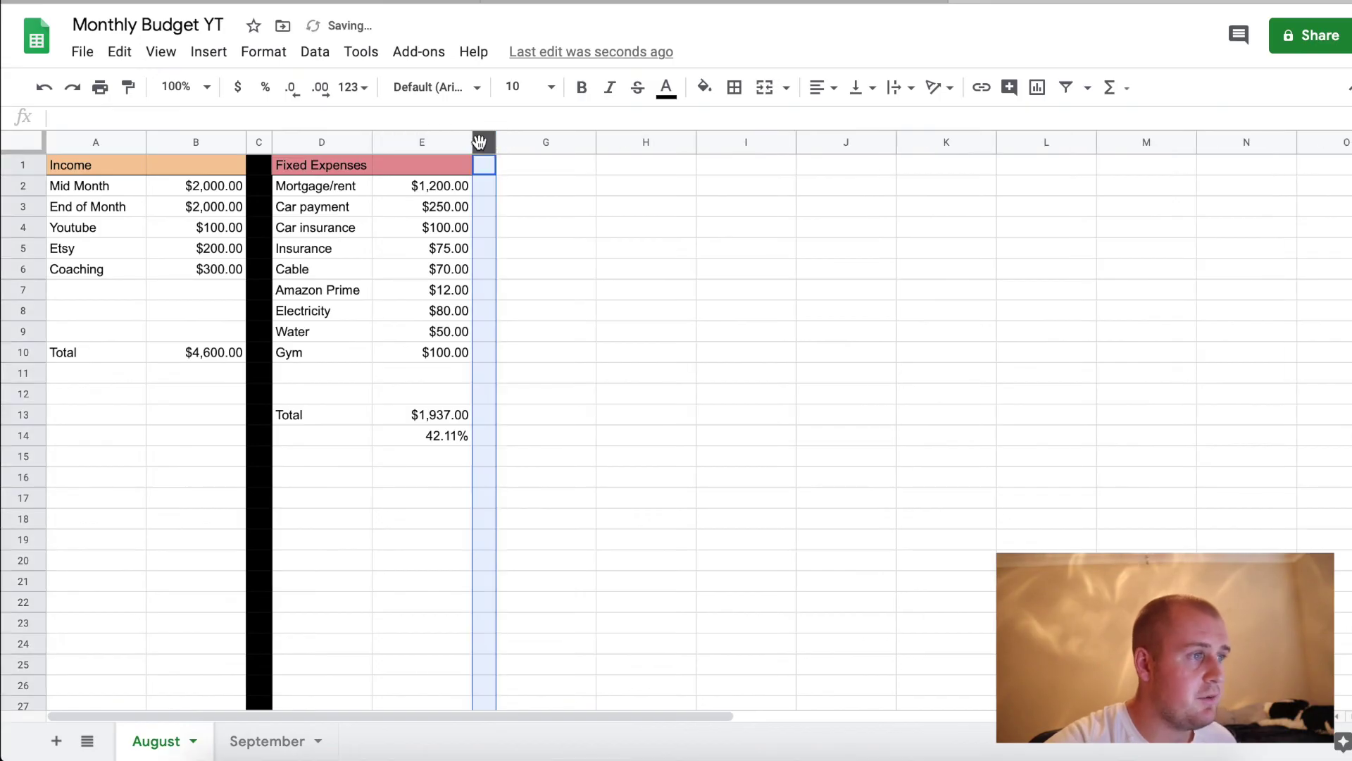
left_click(695, 87)
left_click(713, 155)
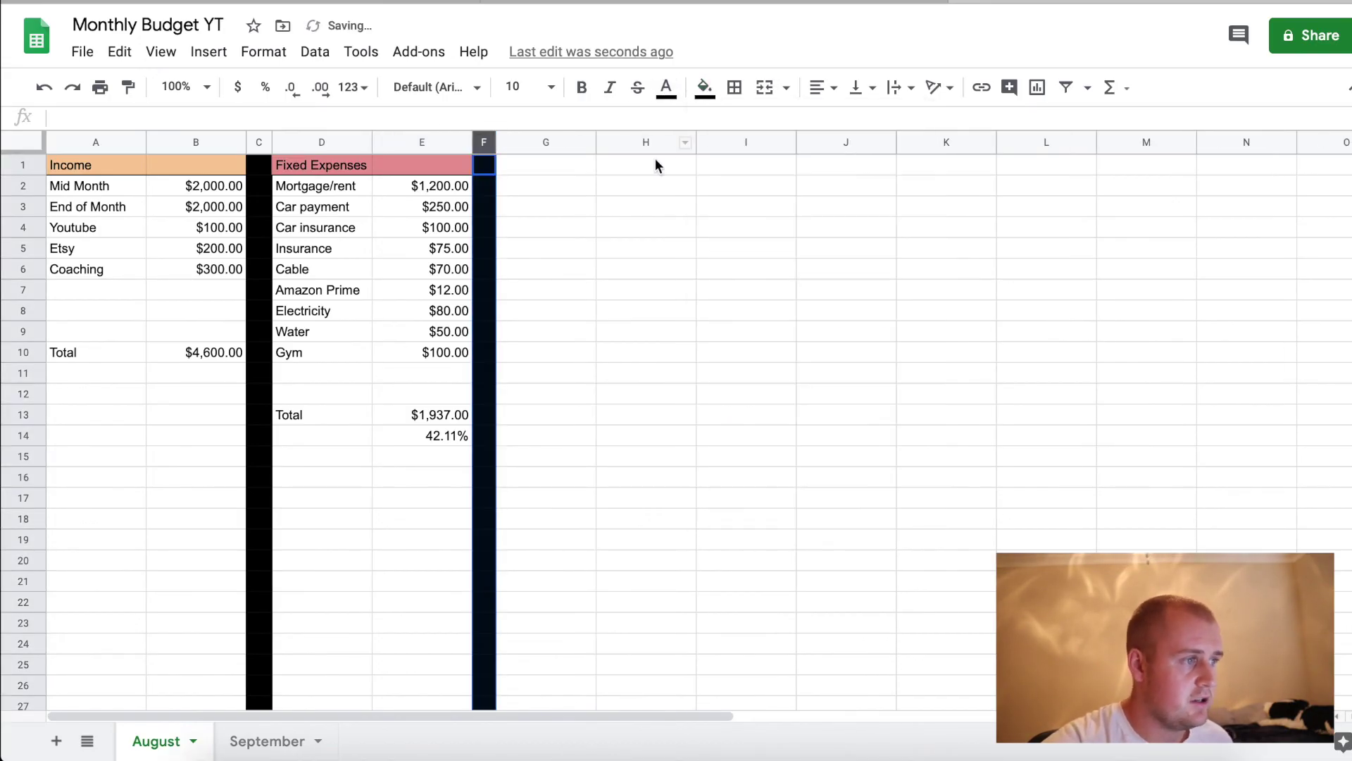
Enter the heading Variable Expenses in G1 and fit the width of column G to it
left_click(544, 164)
left_click(540, 145)
left_click(551, 166)
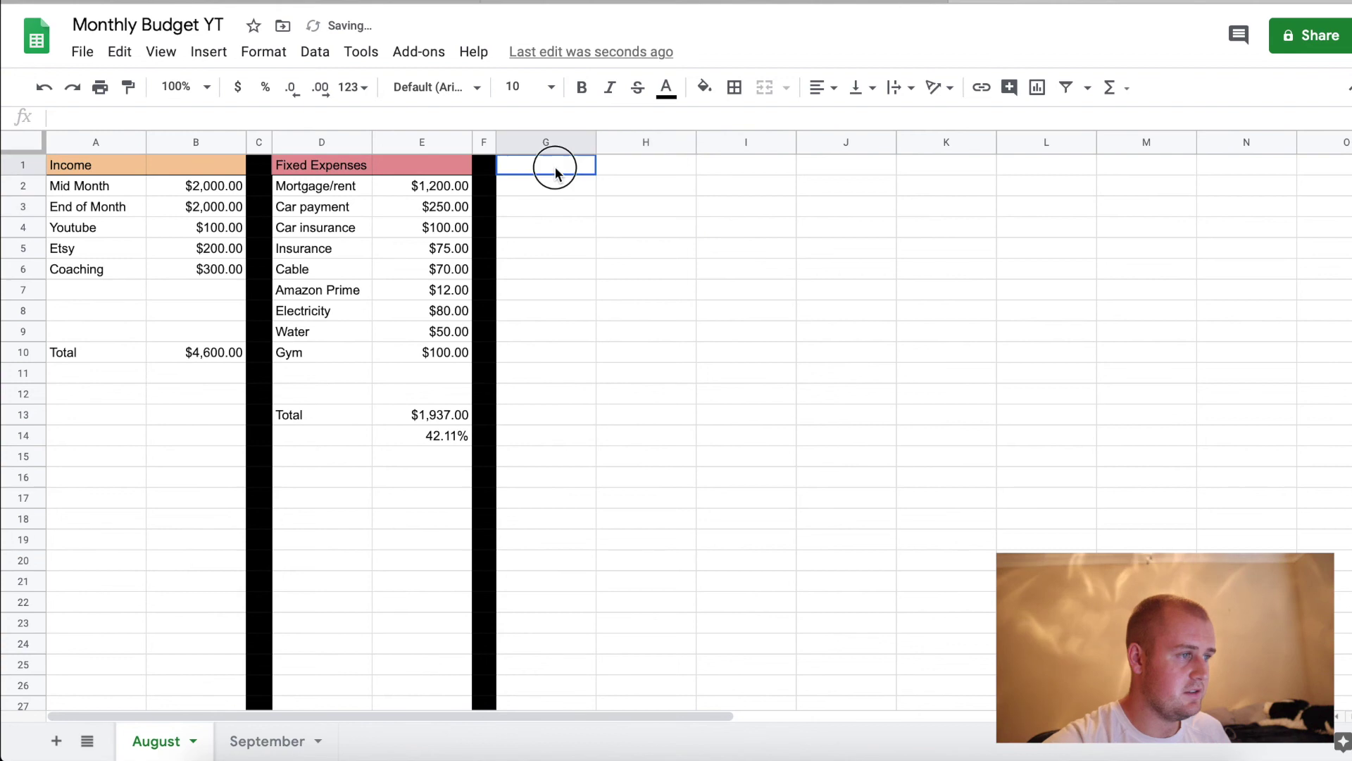
type("Ex")
key("BackSpace")
key("BackSpace")
type("Vairbal")
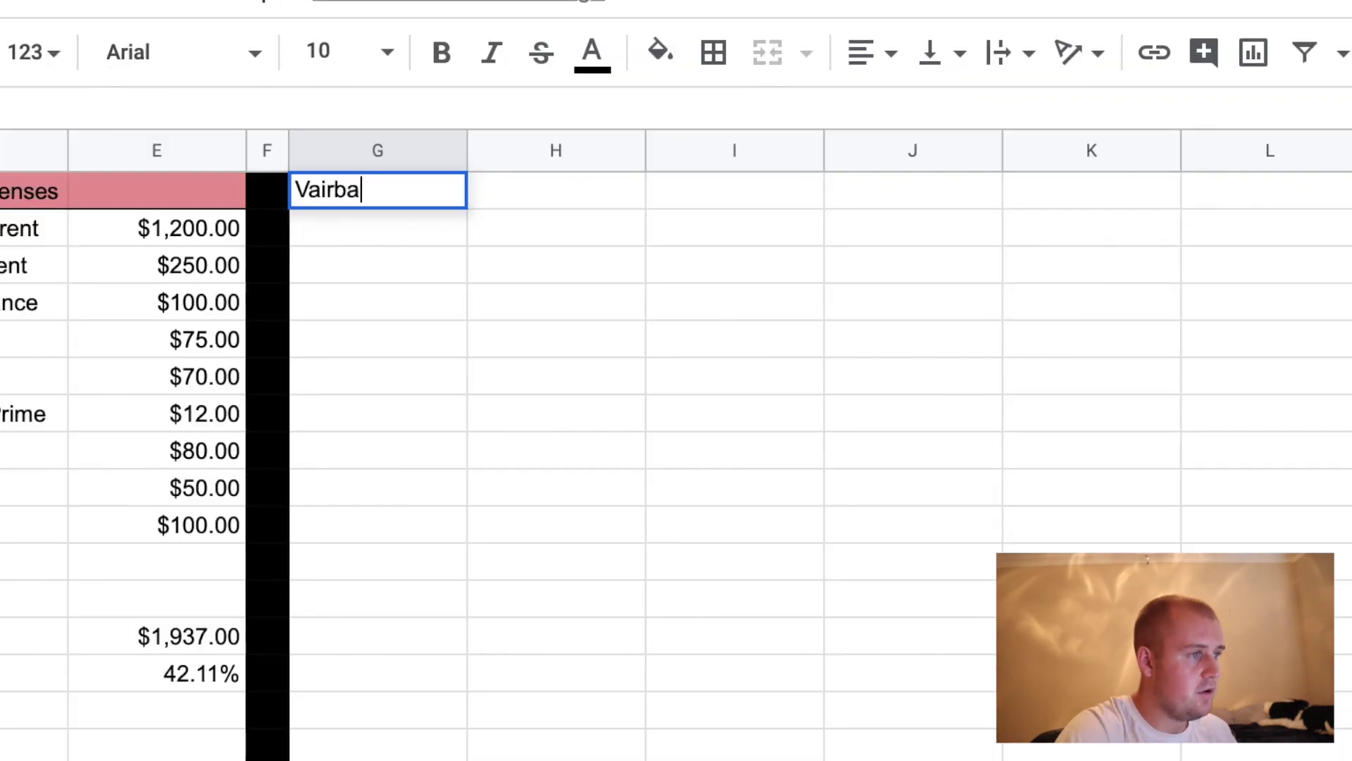
key("BackSpace")
key("BackSpace")
key("BackSpace")
key("BackSpace")
key("BackSpace")
type("rianle")
key("BackSpace")
key("BackSpace")
key("BackSpace")
type("v")
key("BackSpace")
type("ble Expenses")
key("Return")
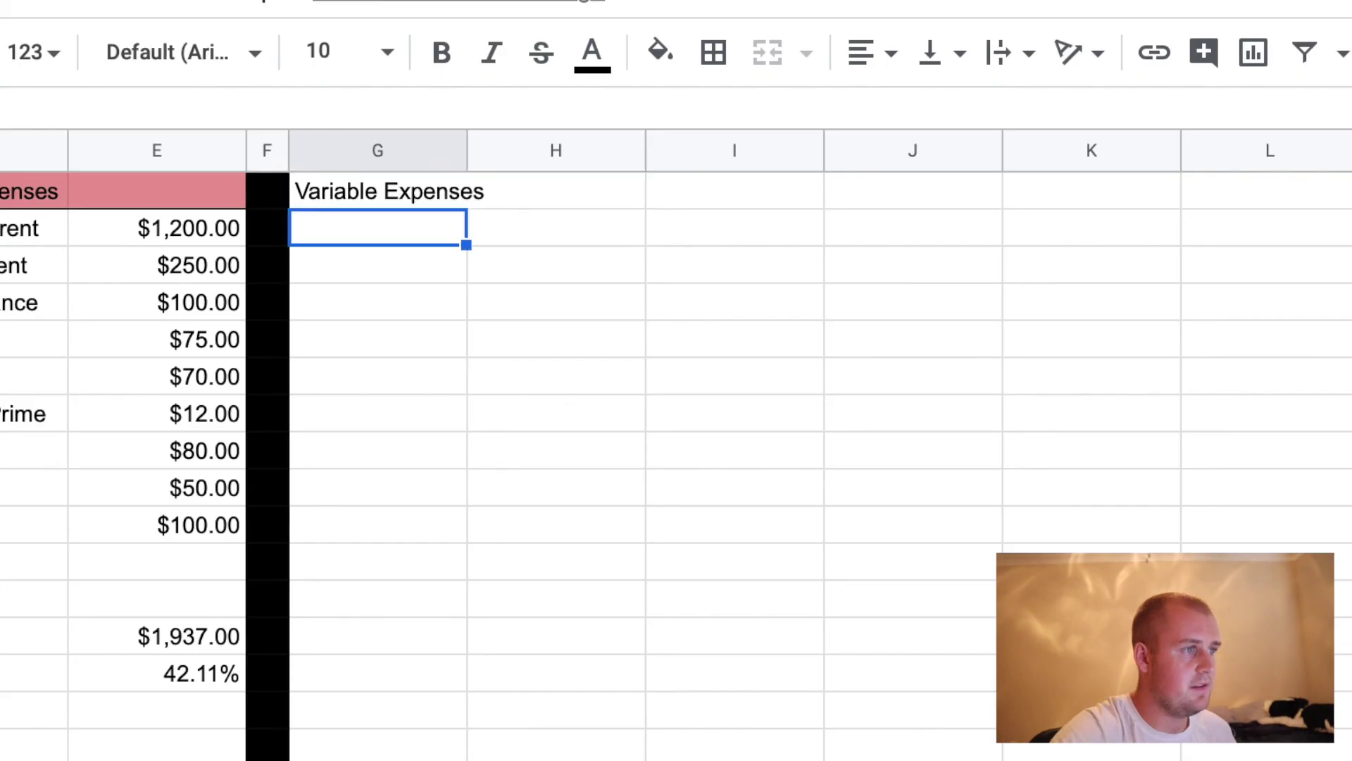
key("Up")
double_click(467, 150)
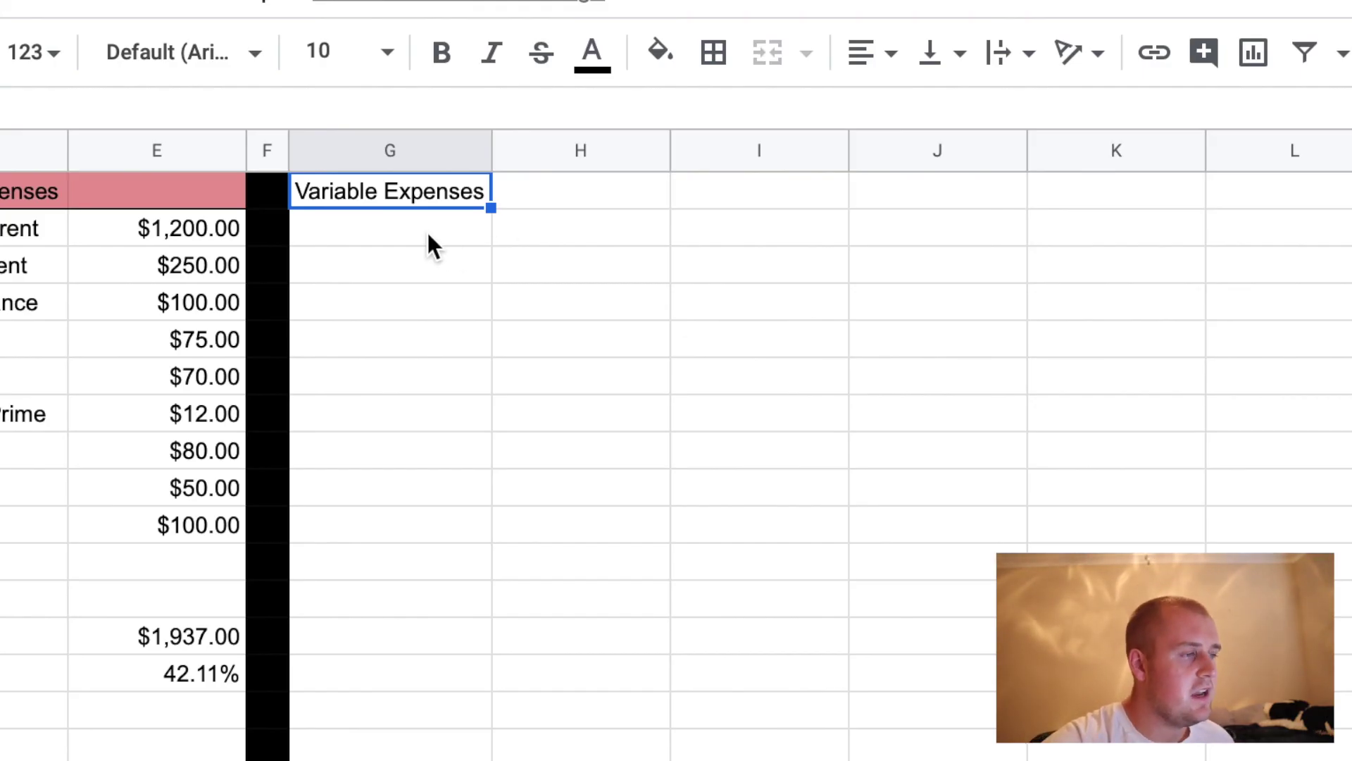
List Gas, Grocery, Eating Out, Entertainment and Misc in G2:G6 under the Variable Expenses heading
left_click(399, 231)
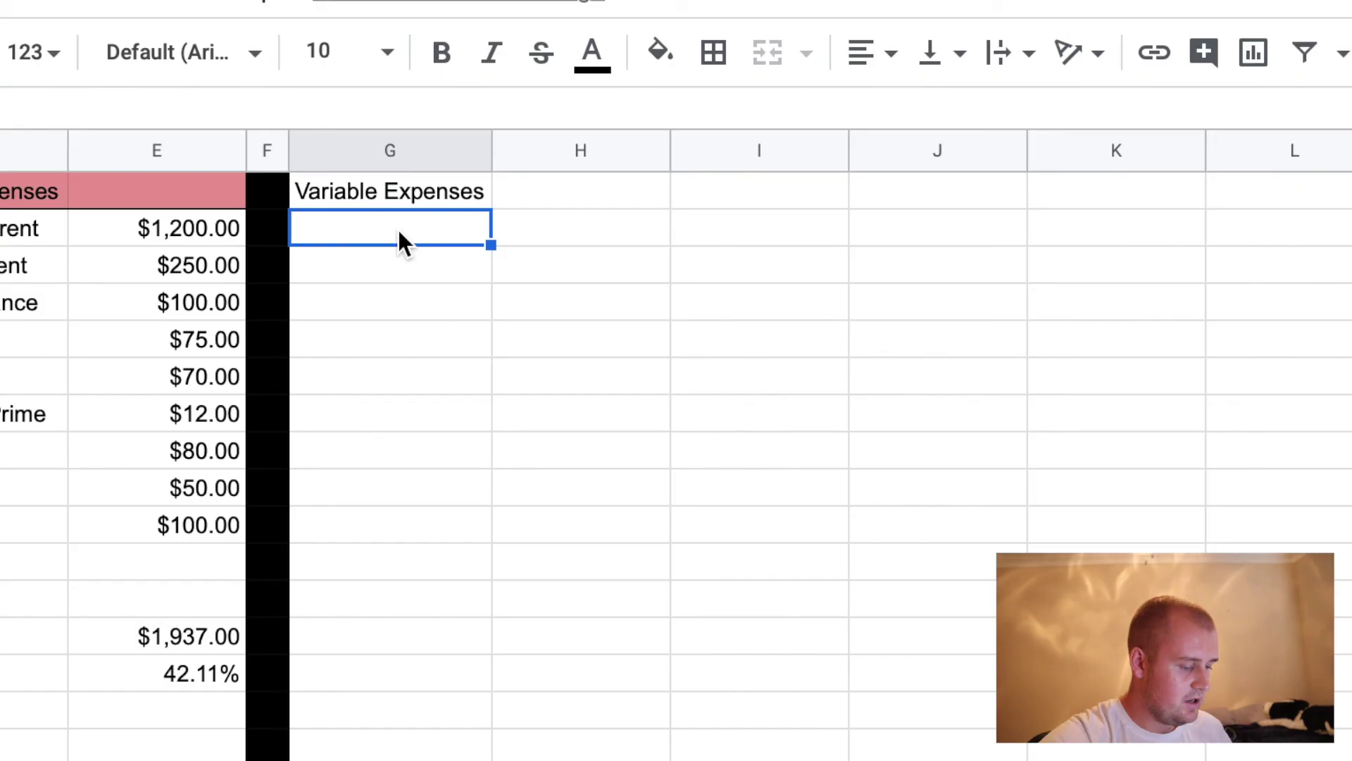
type("Gas")
key("Return")
type("Grocery")
key("Return")
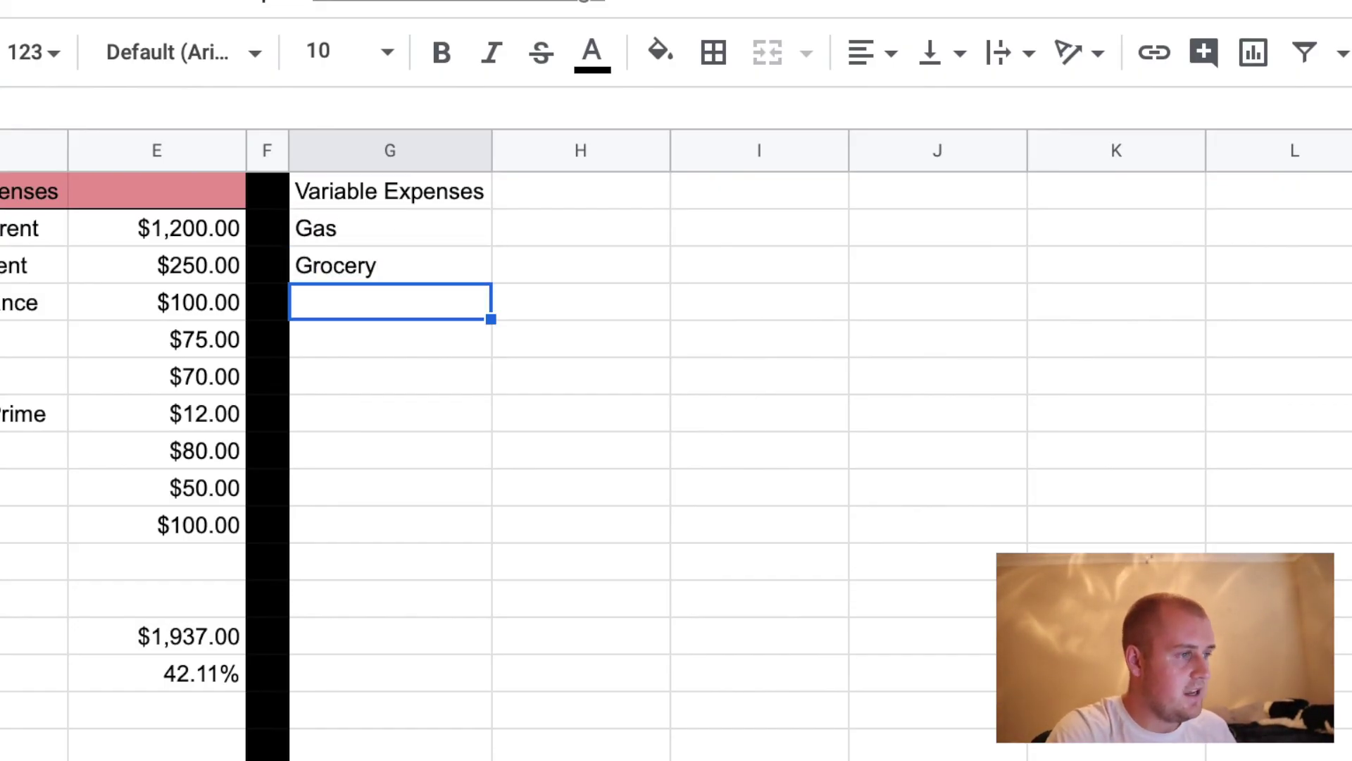
type("Eating Out")
key("Return")
type("En")
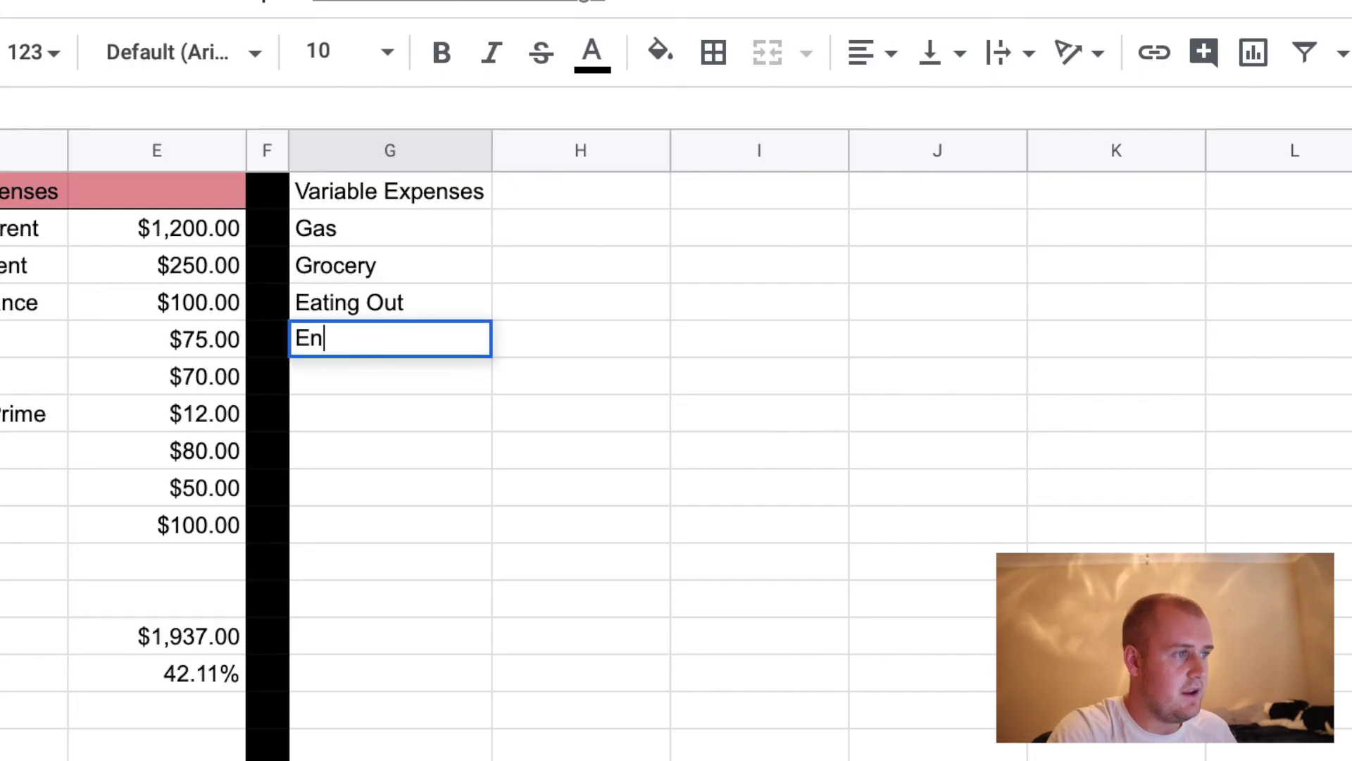
type("tertainment")
key("Return")
type("Misc")
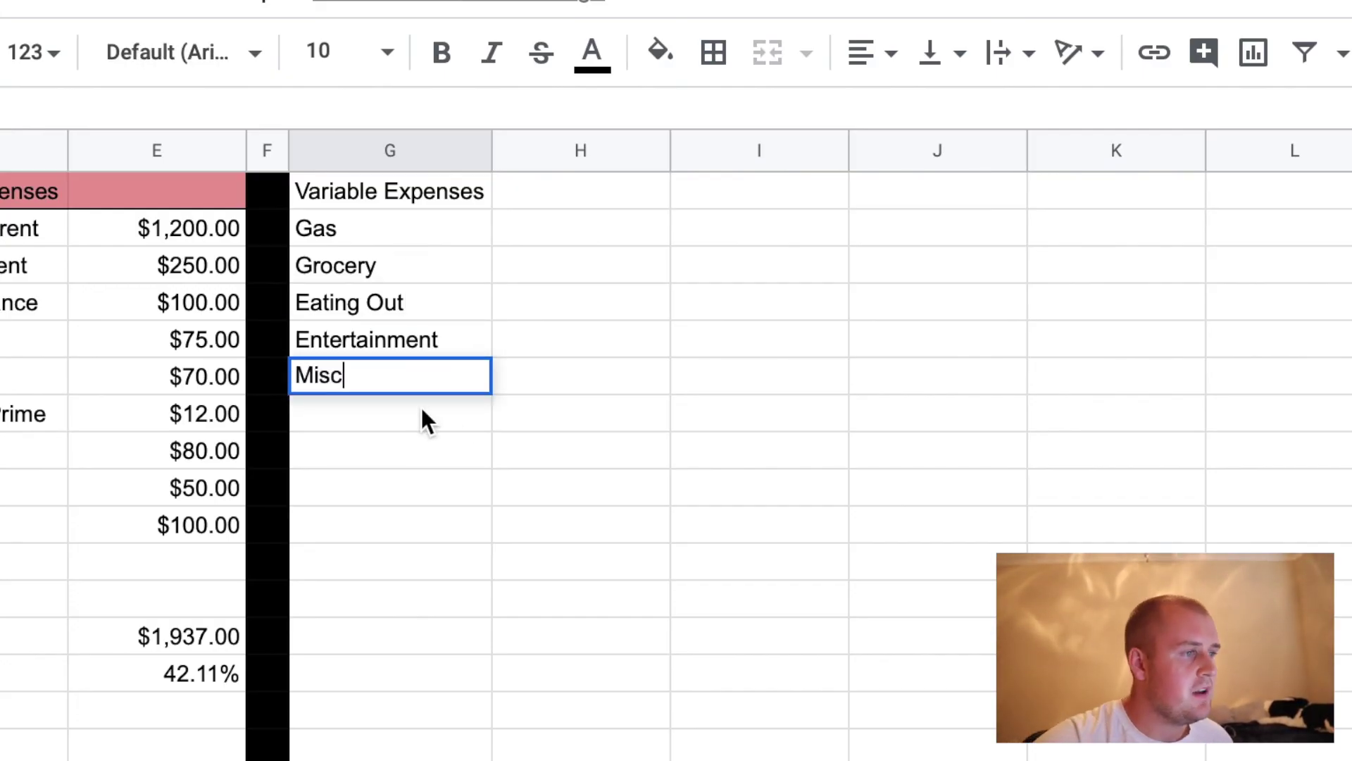
key("Return")
Enter the heading Amount Budgeted in H1 and fit the width of column H to it
left_click(556, 191)
type("Amount Budgeted")
key("Return")
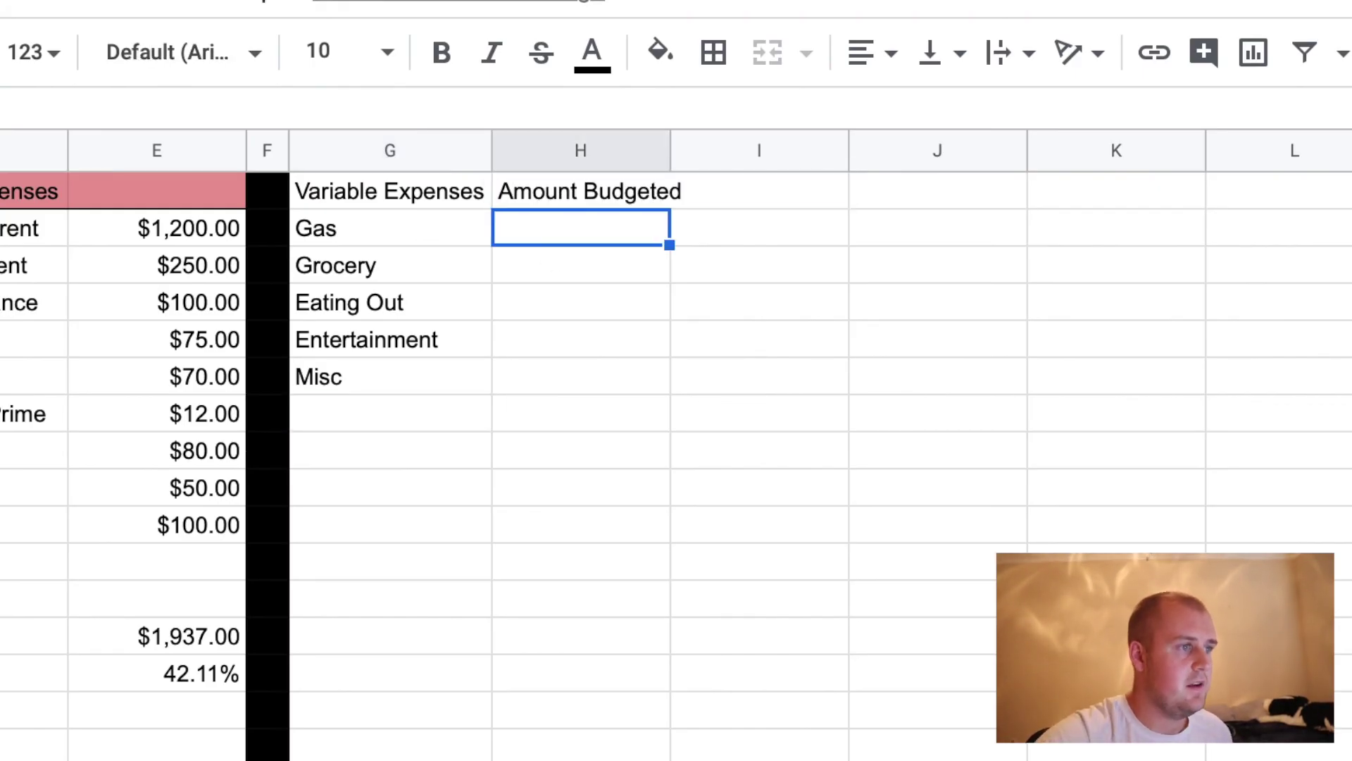
double_click(669, 155)
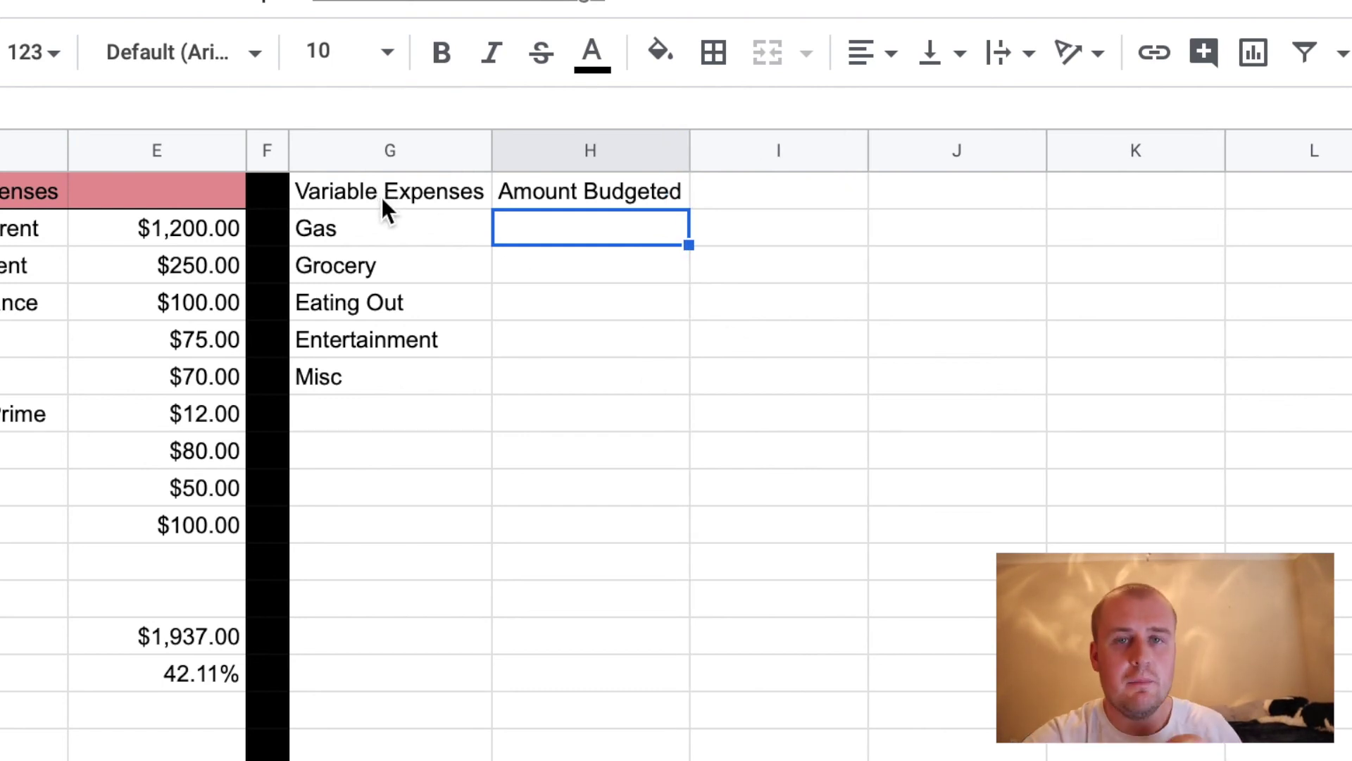
Enter the budgeted amounts 100, 300, 200, 200 and 300 in H2:H6 for Gas, Grocery, Eating Out, Entertainment and Misc
key("Return")
type("100")
key("Return")
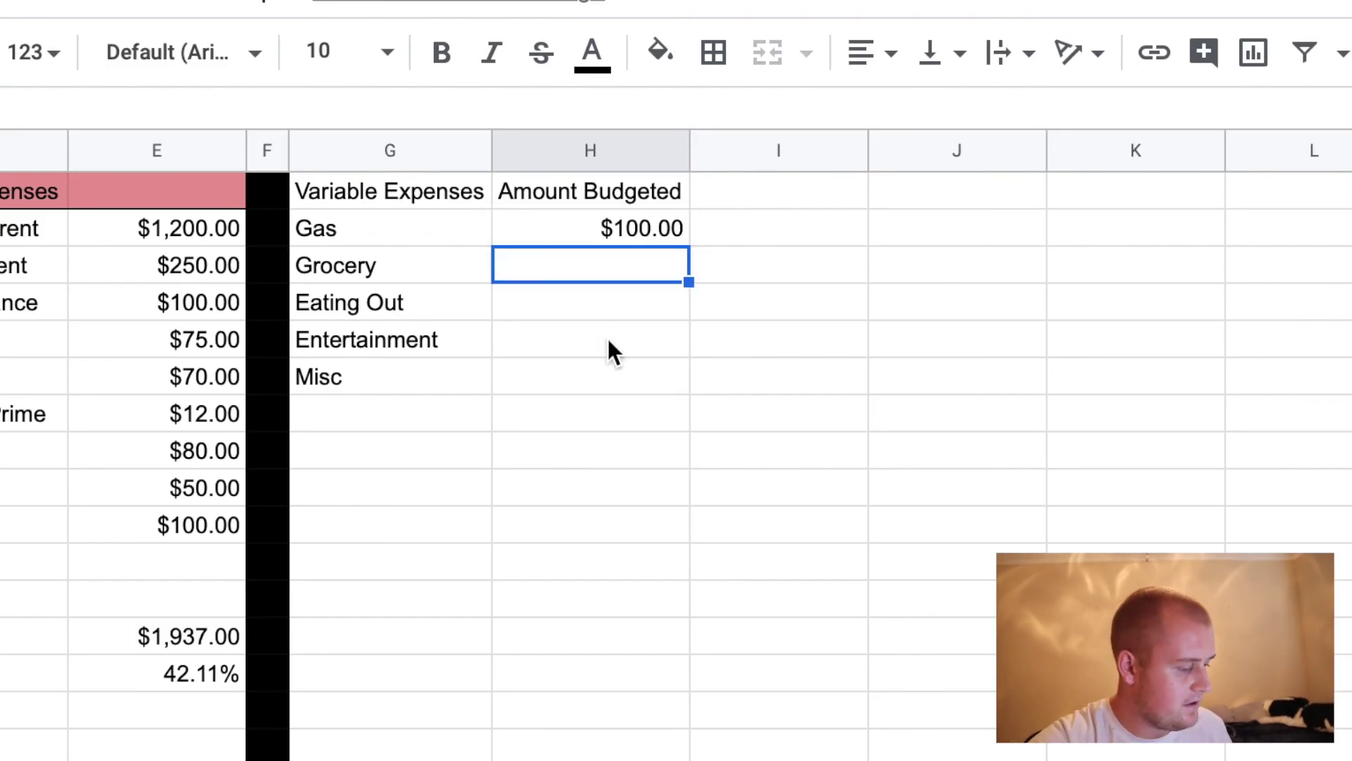
type("300")
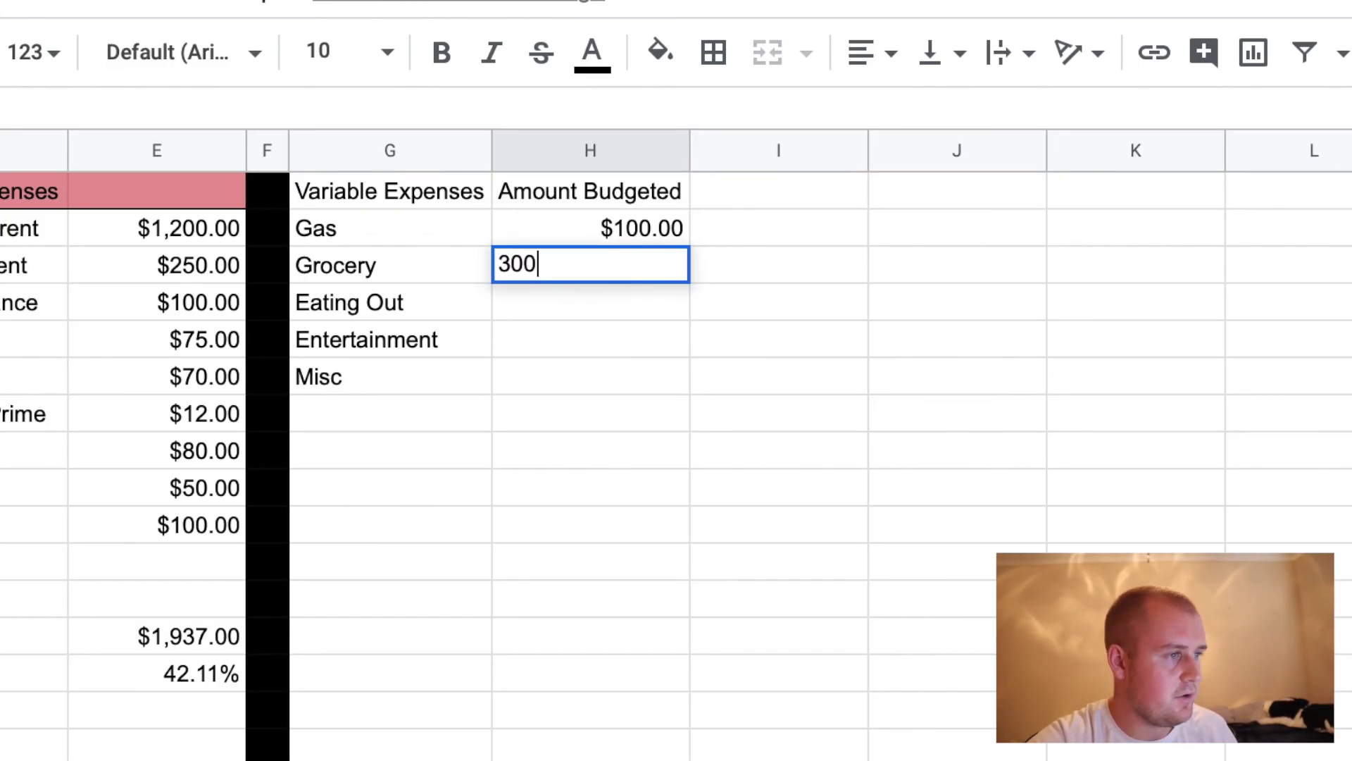
key("Return")
type("200")
key("Return")
type("20")
key("Return")
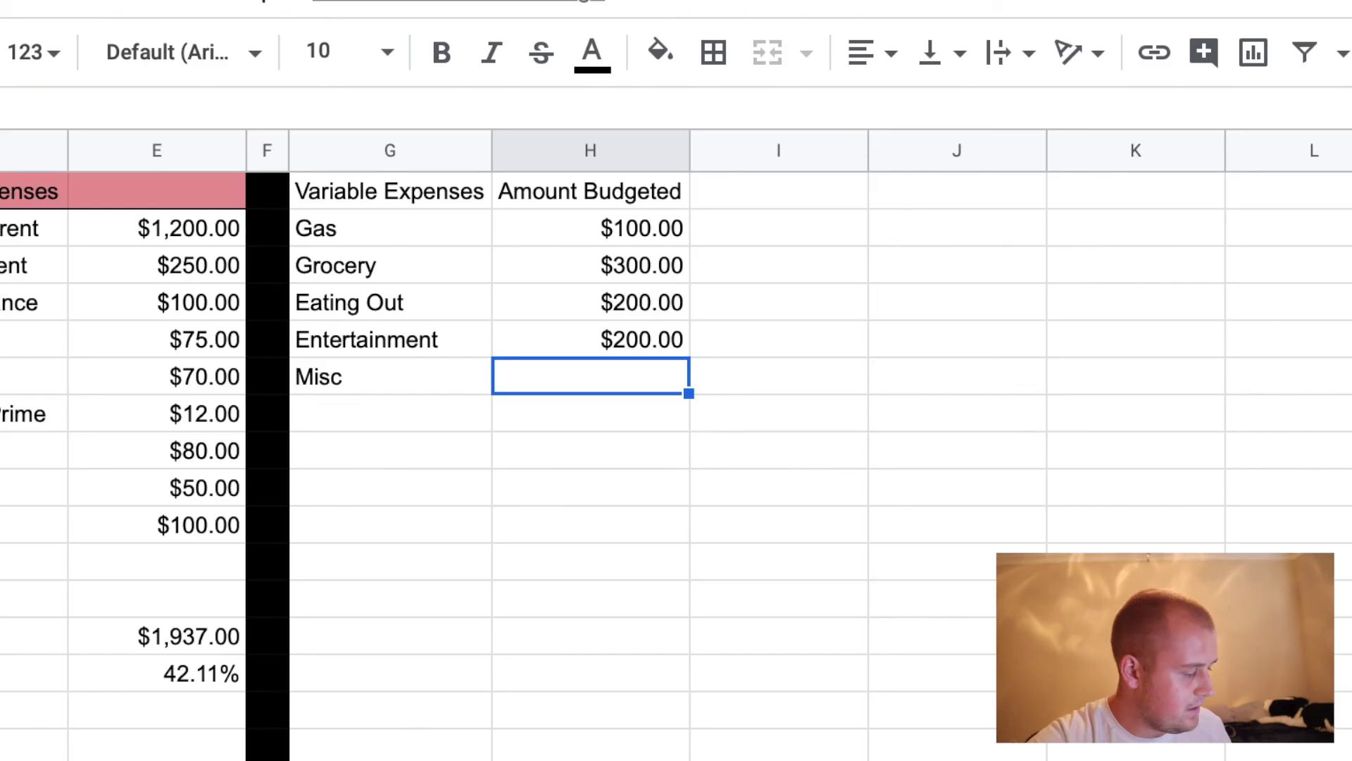
type("300")
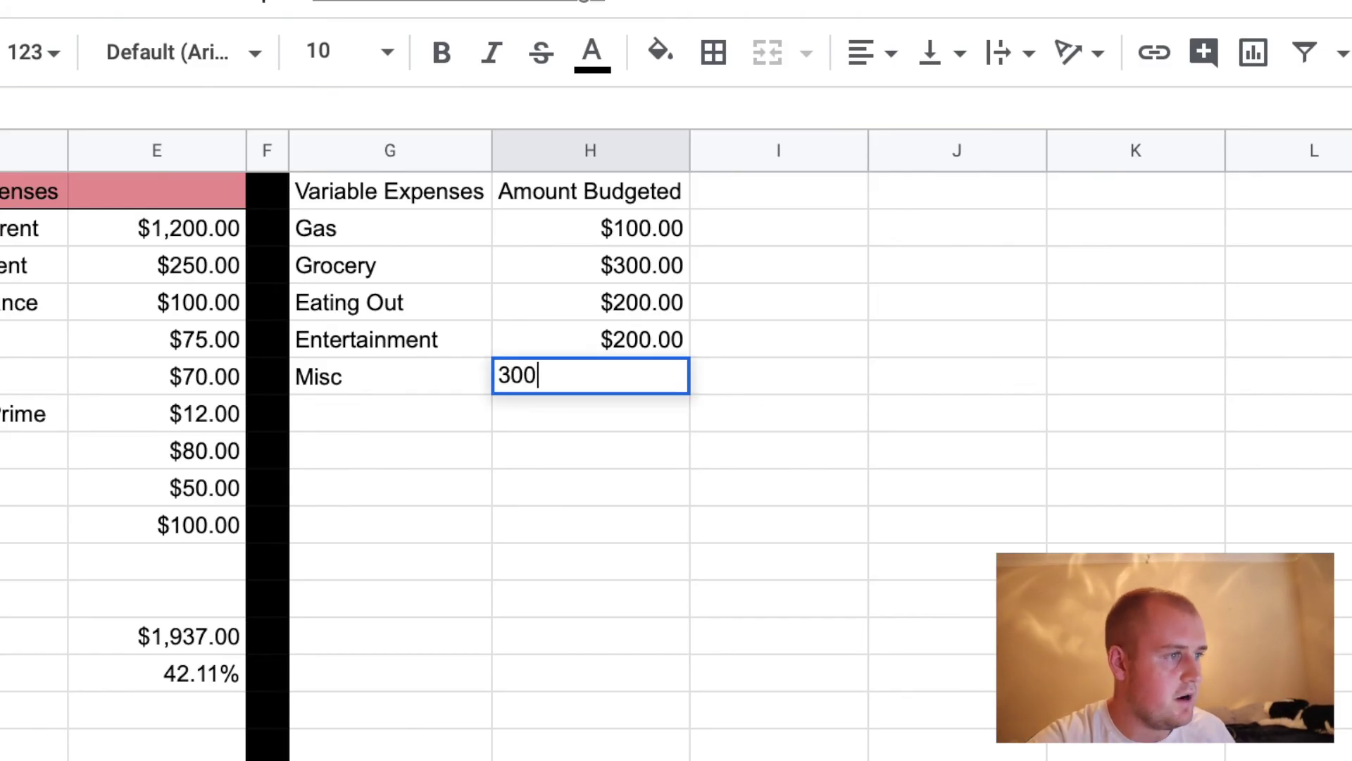
key("Return")
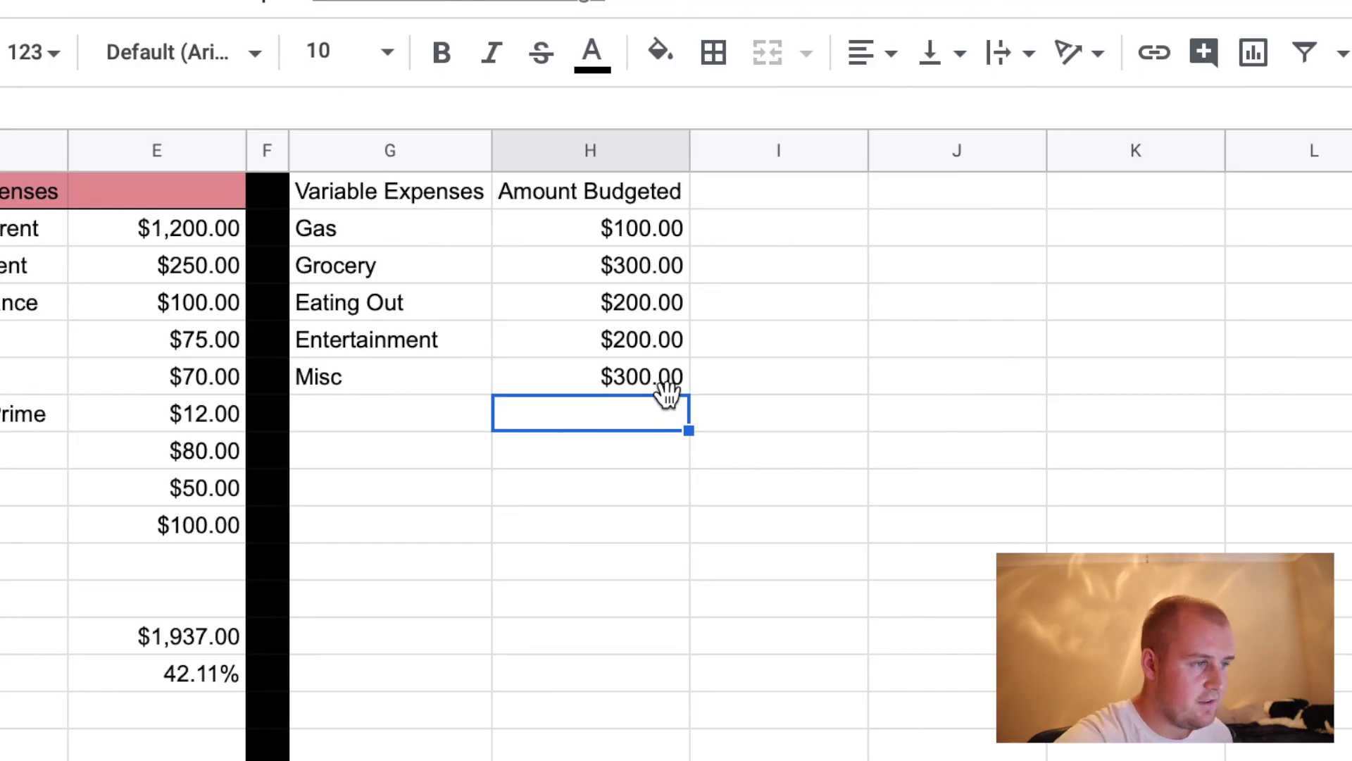
Total the budgeted variable expense amounts in H9 with a SUM formula starting from H2
key("Down")
key("Down")
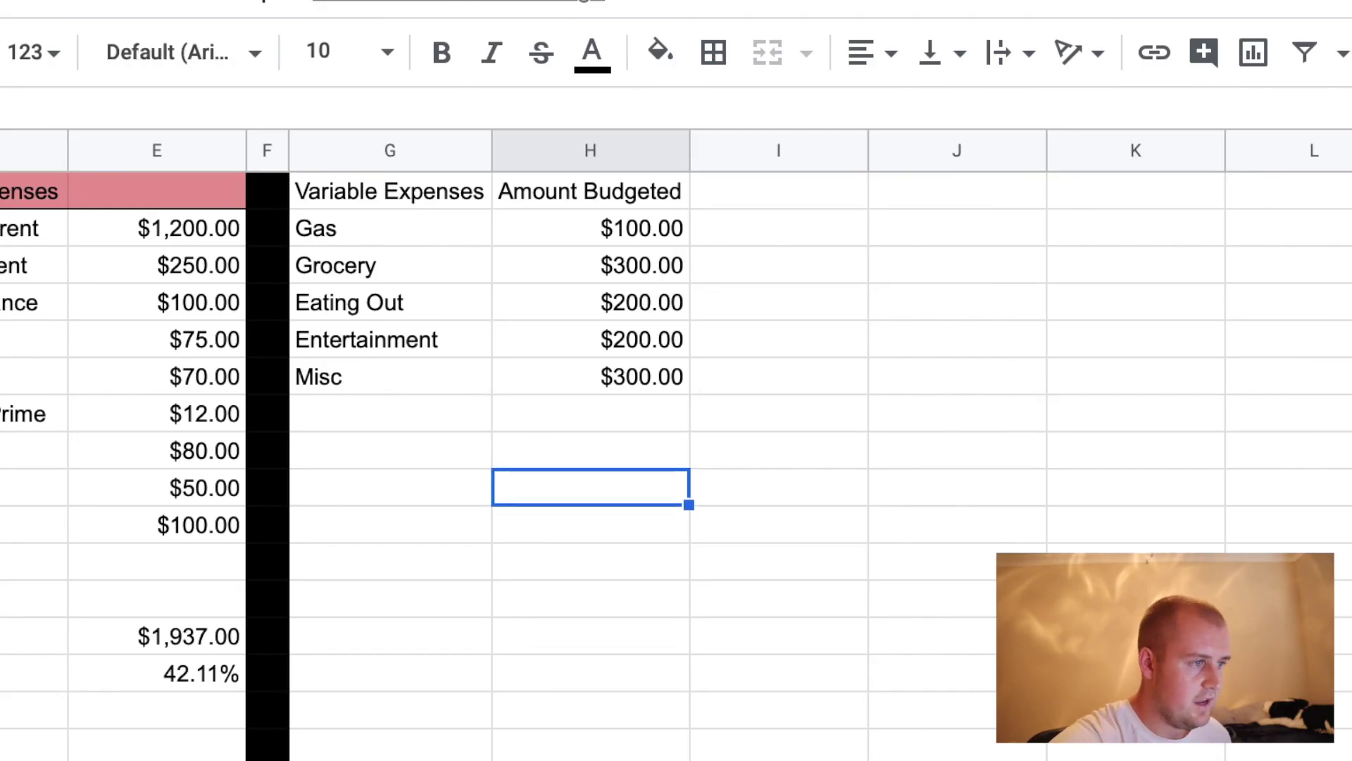
type("=sum(")
left_click_drag(637, 228, 643, 436)
type(")")
key("Return")
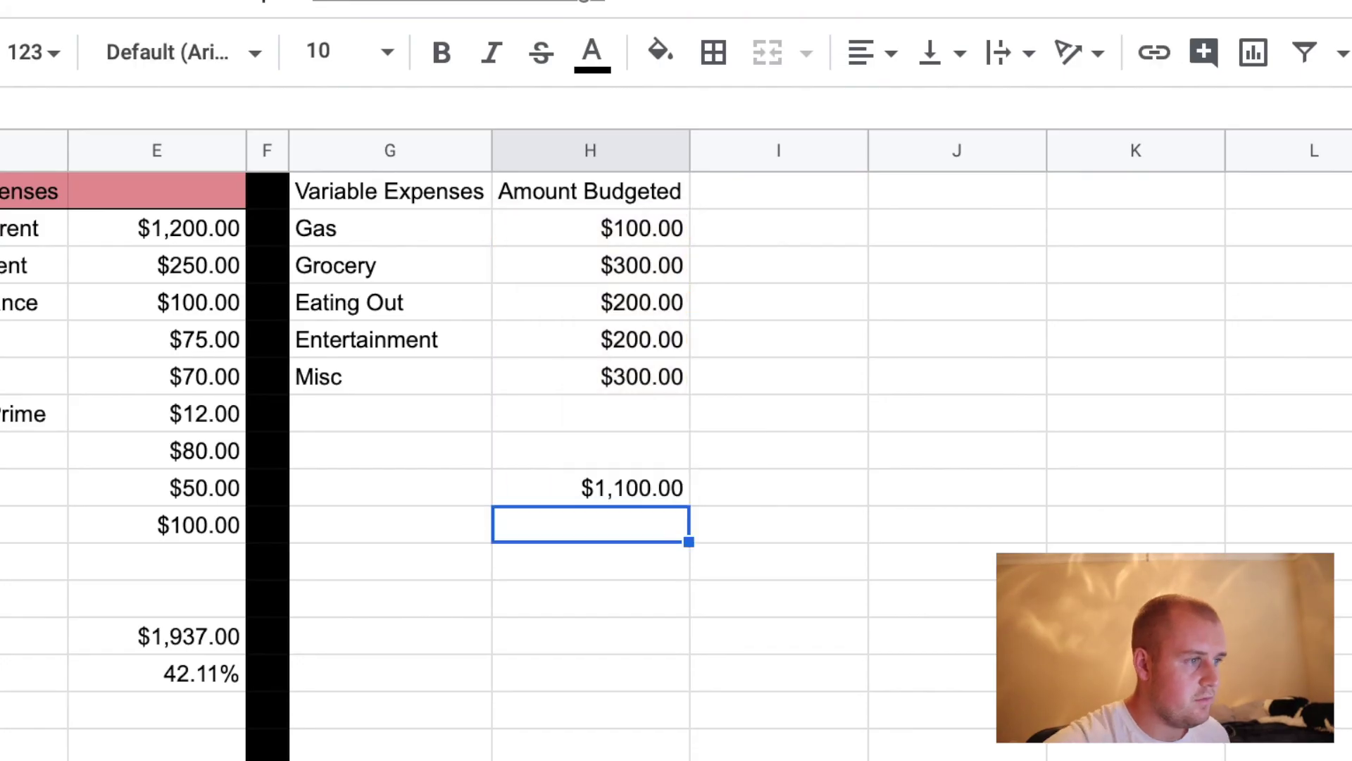
Add a top border to the budgeted total in H9
left_click(619, 485)
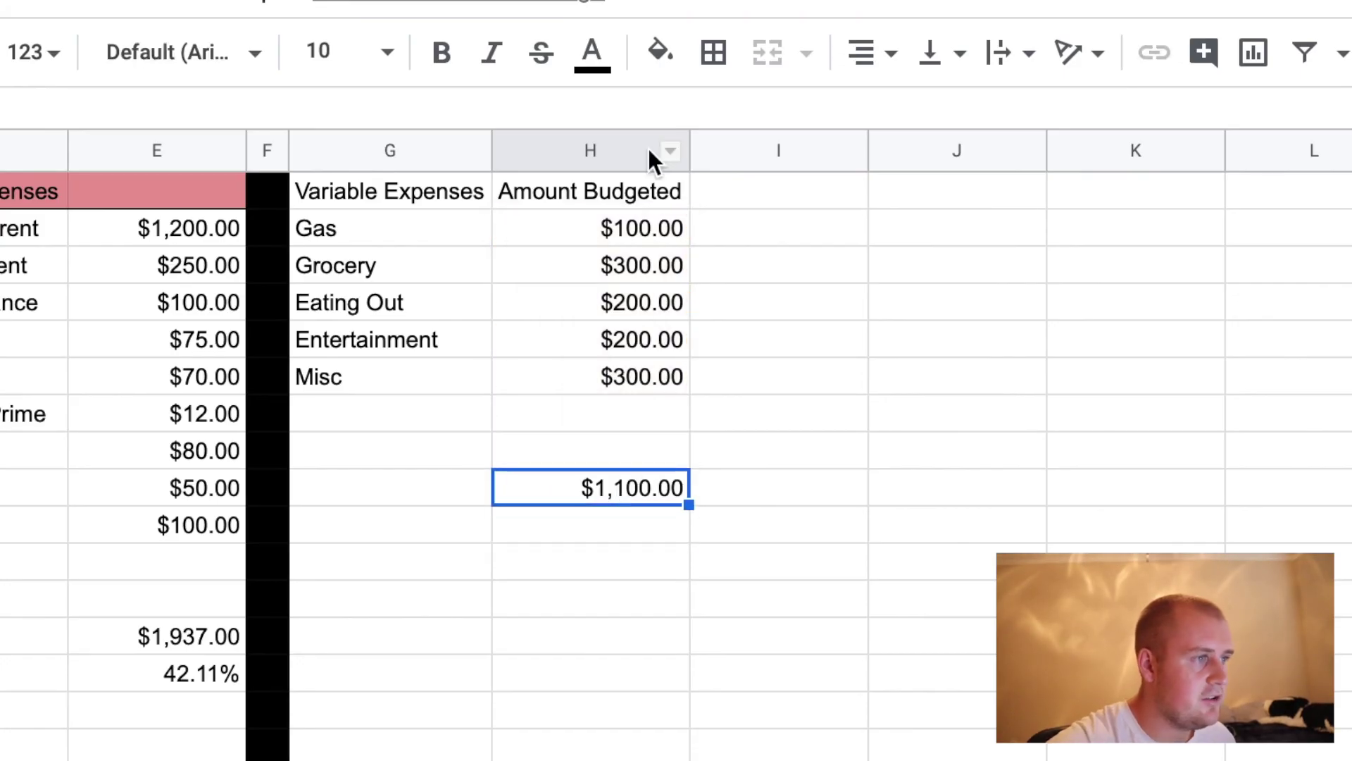
left_click(713, 53)
left_click(776, 174)
left_click(693, 622)
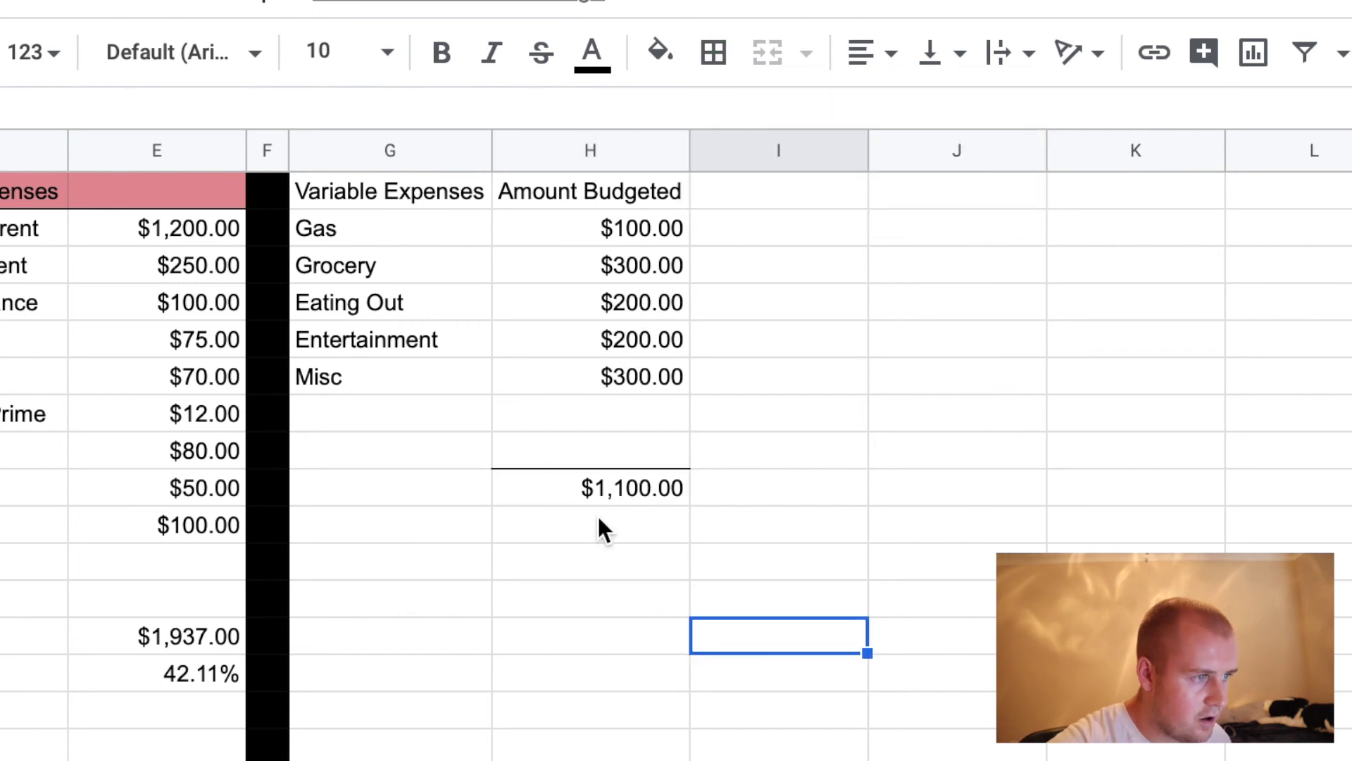
Enter the headings Amount Spent in I1 and Amount Left in J1, and narrow column J to fit its heading
left_click(734, 192)
type("Amount Spent")
key("Return")
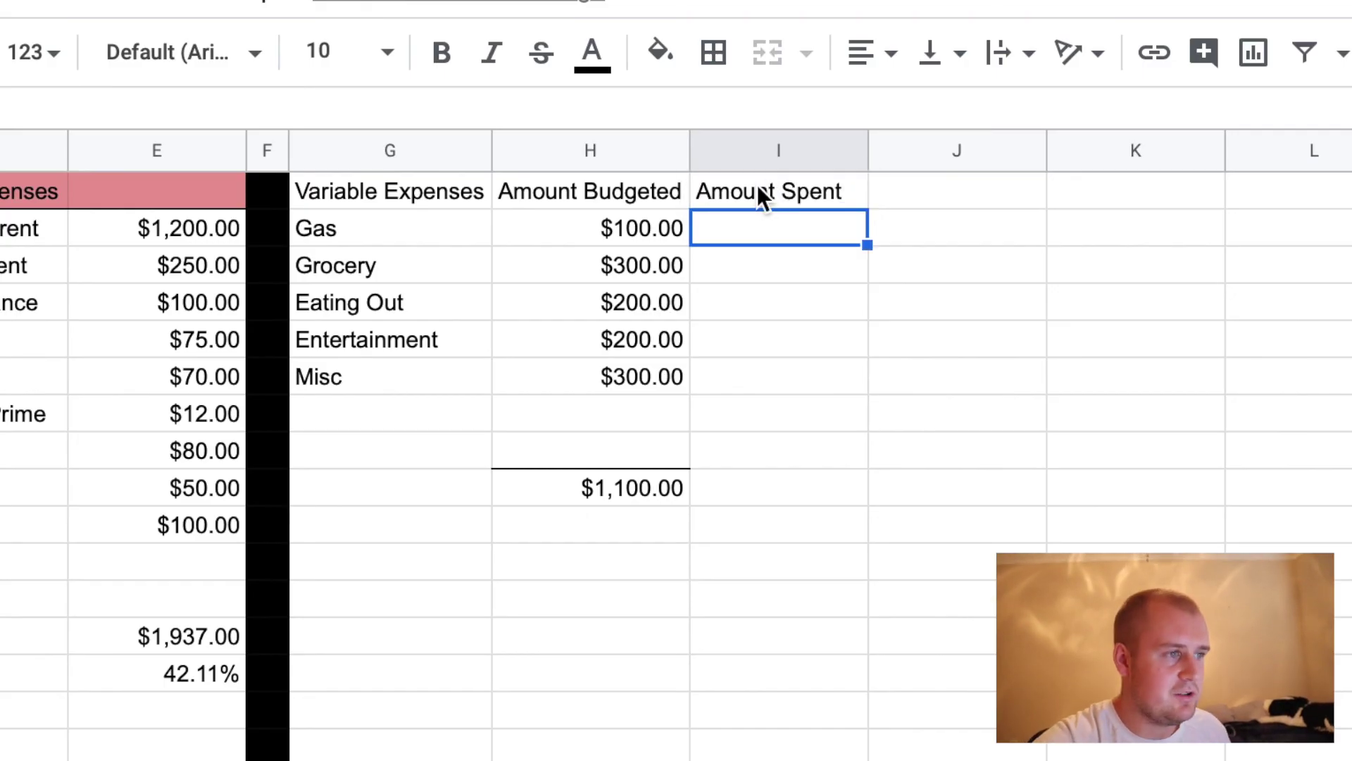
left_click(901, 186)
type("Amount Left")
key("Return")
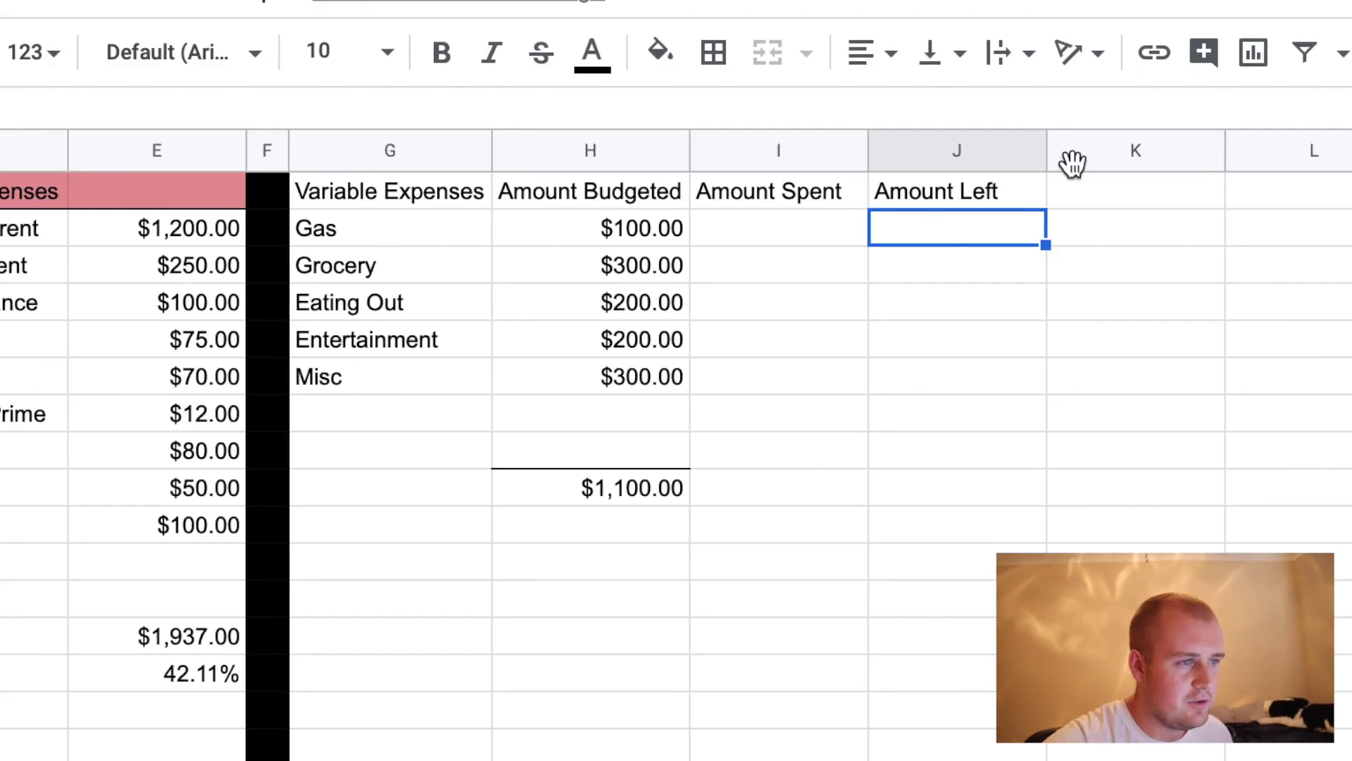
left_click_drag(1047, 160, 1008, 160)
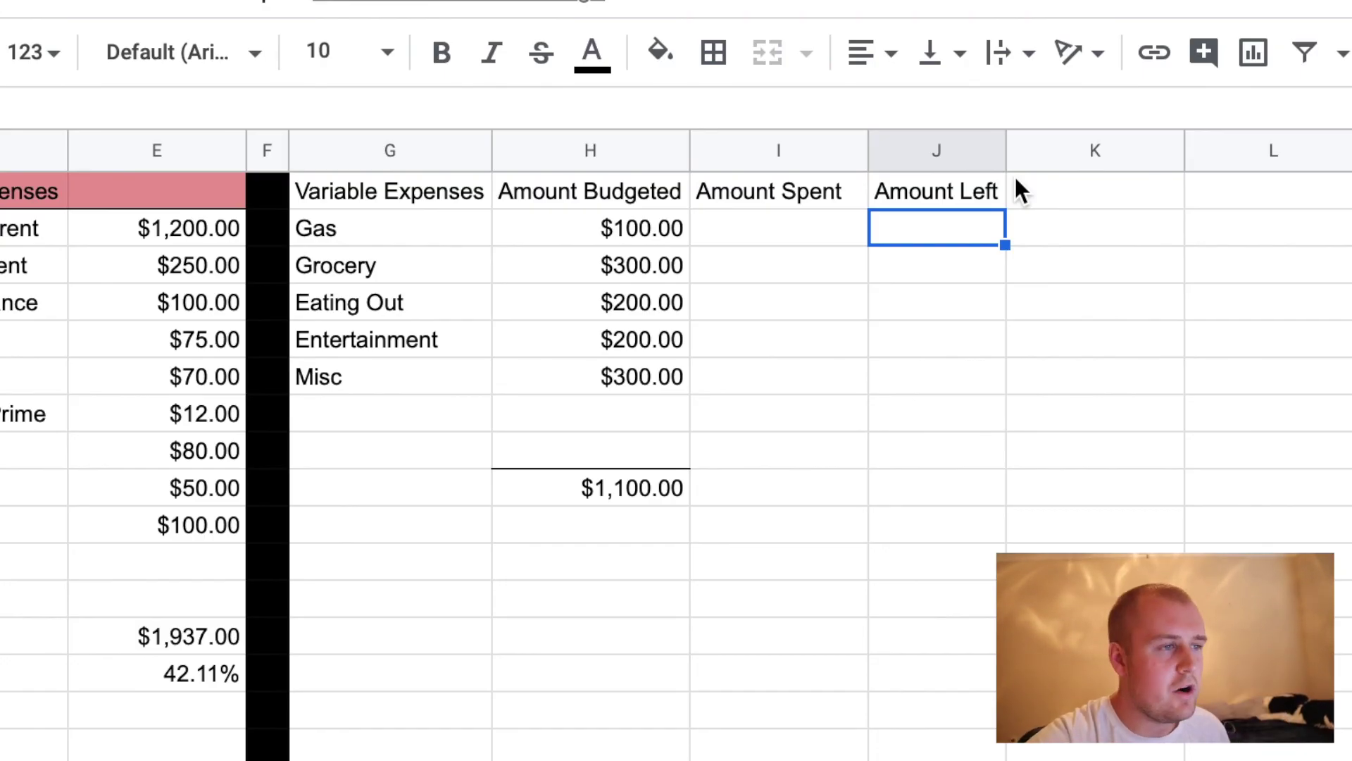
Give the variable expenses header cells G1:J1 a bottom border and a dark red fill
left_click_drag(399, 185, 885, 195)
left_click(698, 67)
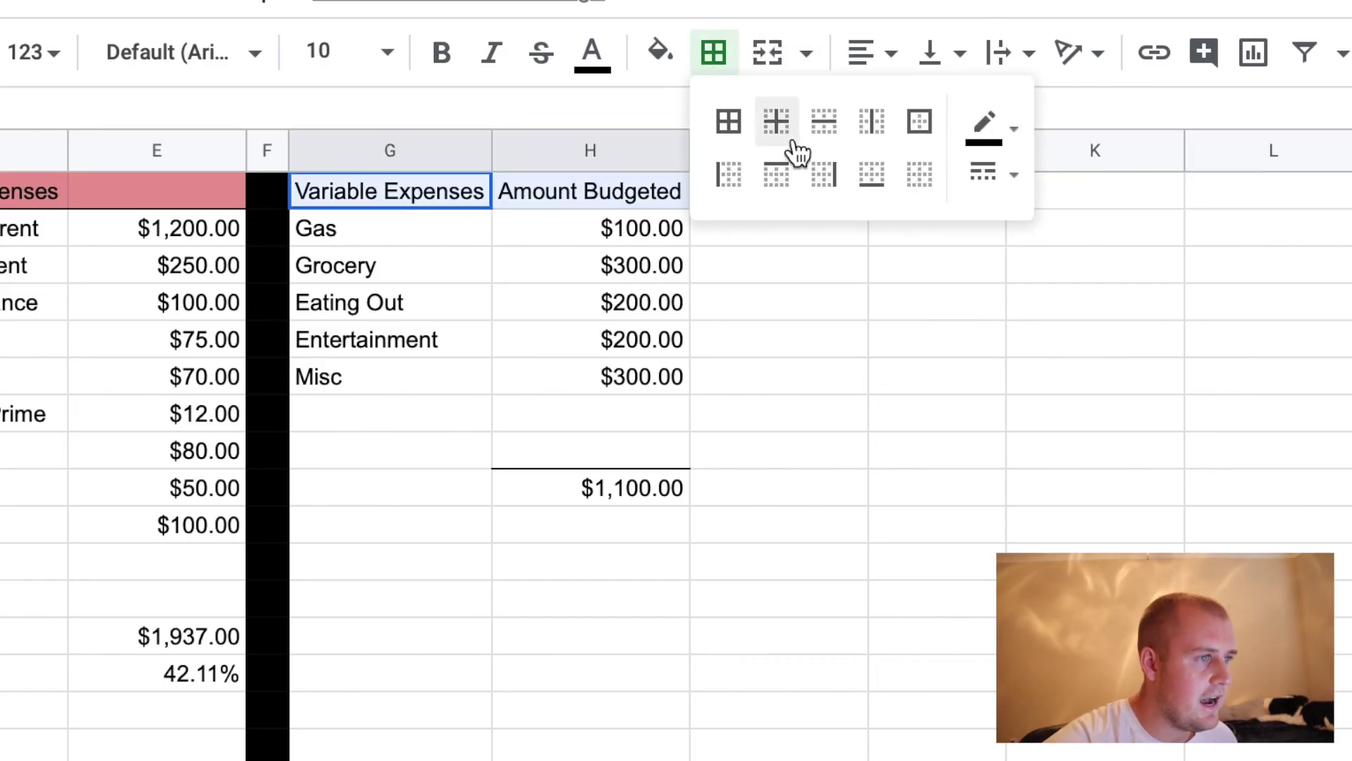
left_click(868, 179)
left_click(658, 52)
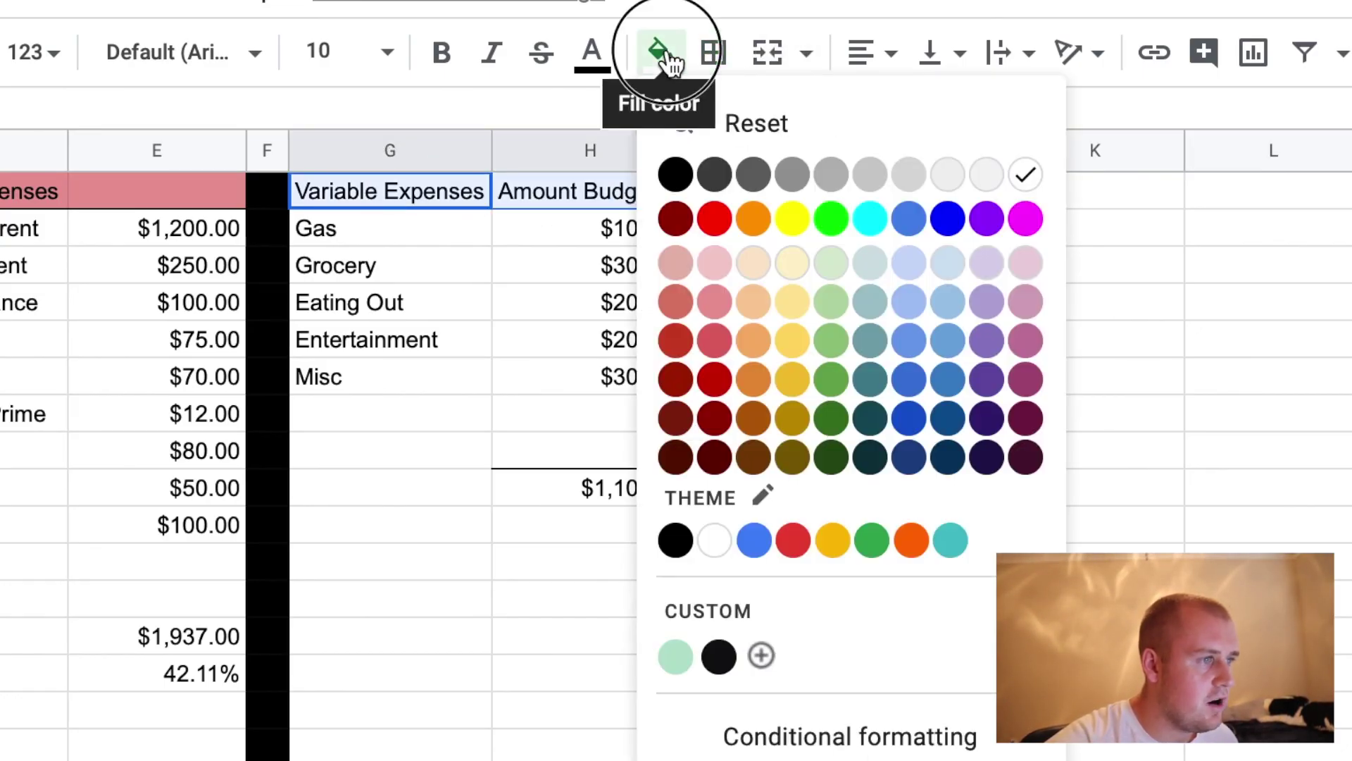
left_click(687, 349)
left_click(839, 363)
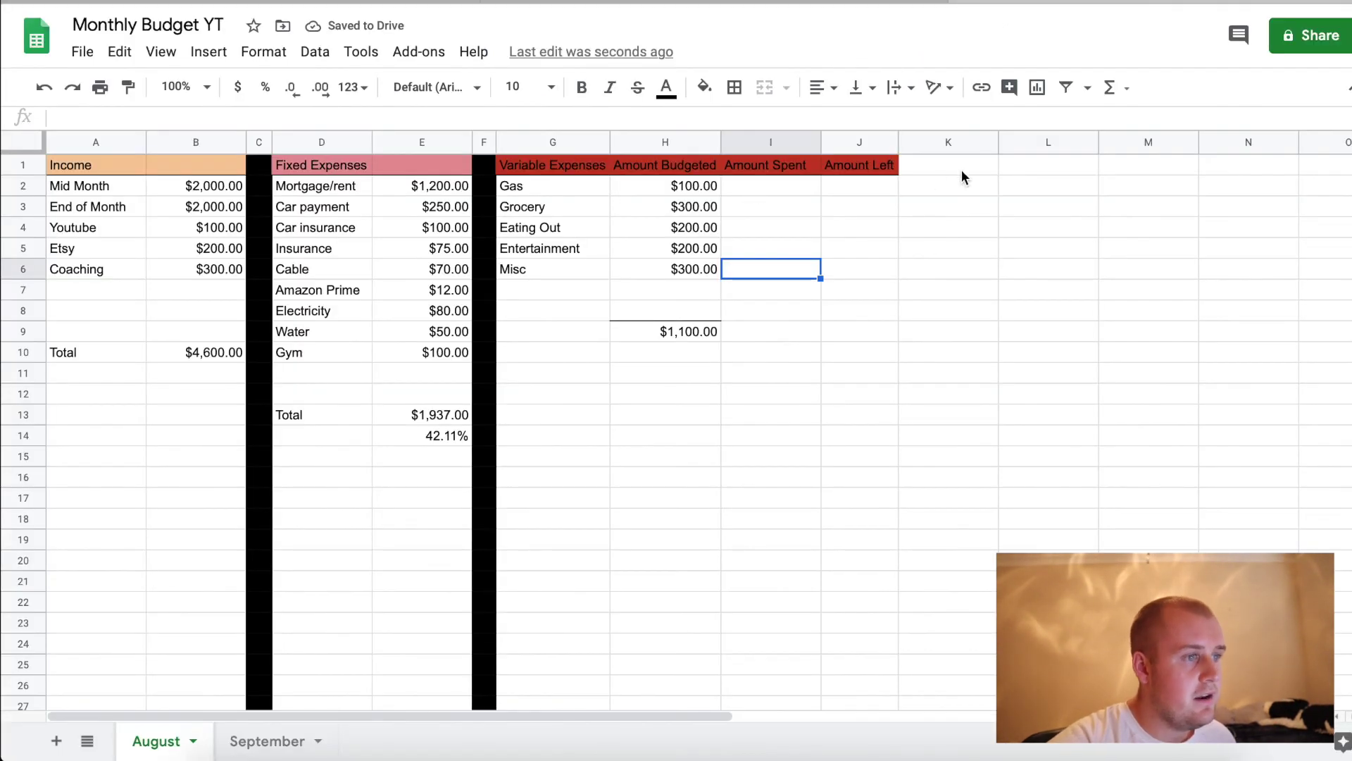
Narrow column K to a thin divider and fill the whole column with black
left_click_drag(998, 142, 922, 143)
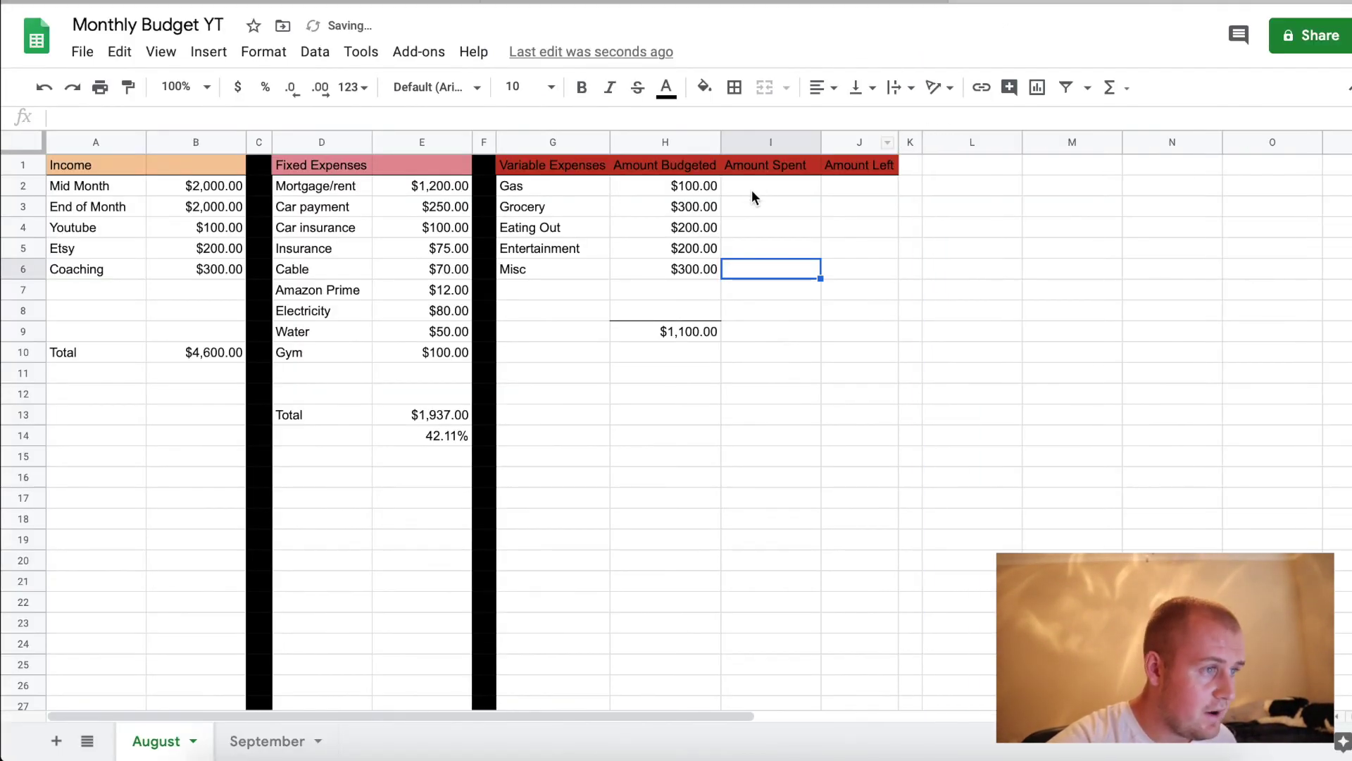
left_click(911, 141)
left_click(704, 87)
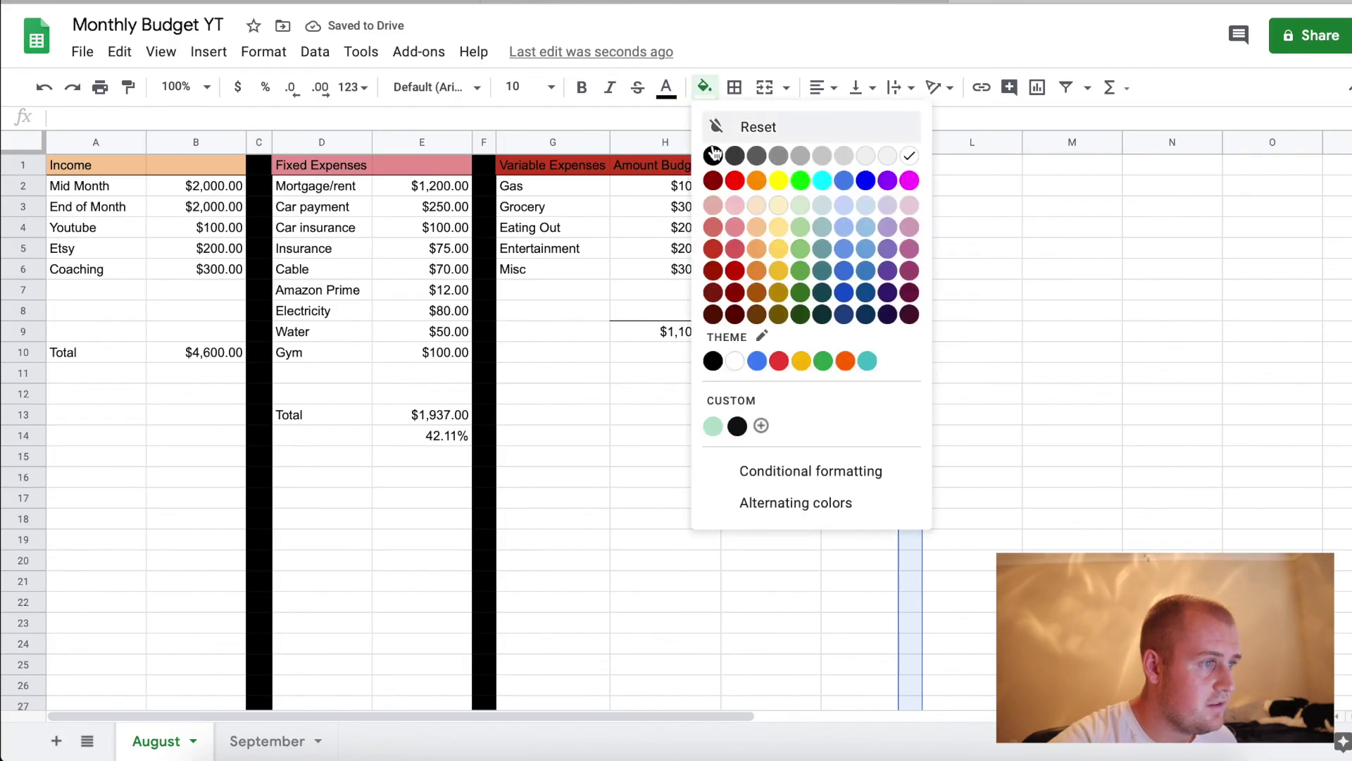
left_click(716, 151)
left_click(1053, 268)
Enter the heading Expenses in L1 and select L1:N1
left_click(972, 165)
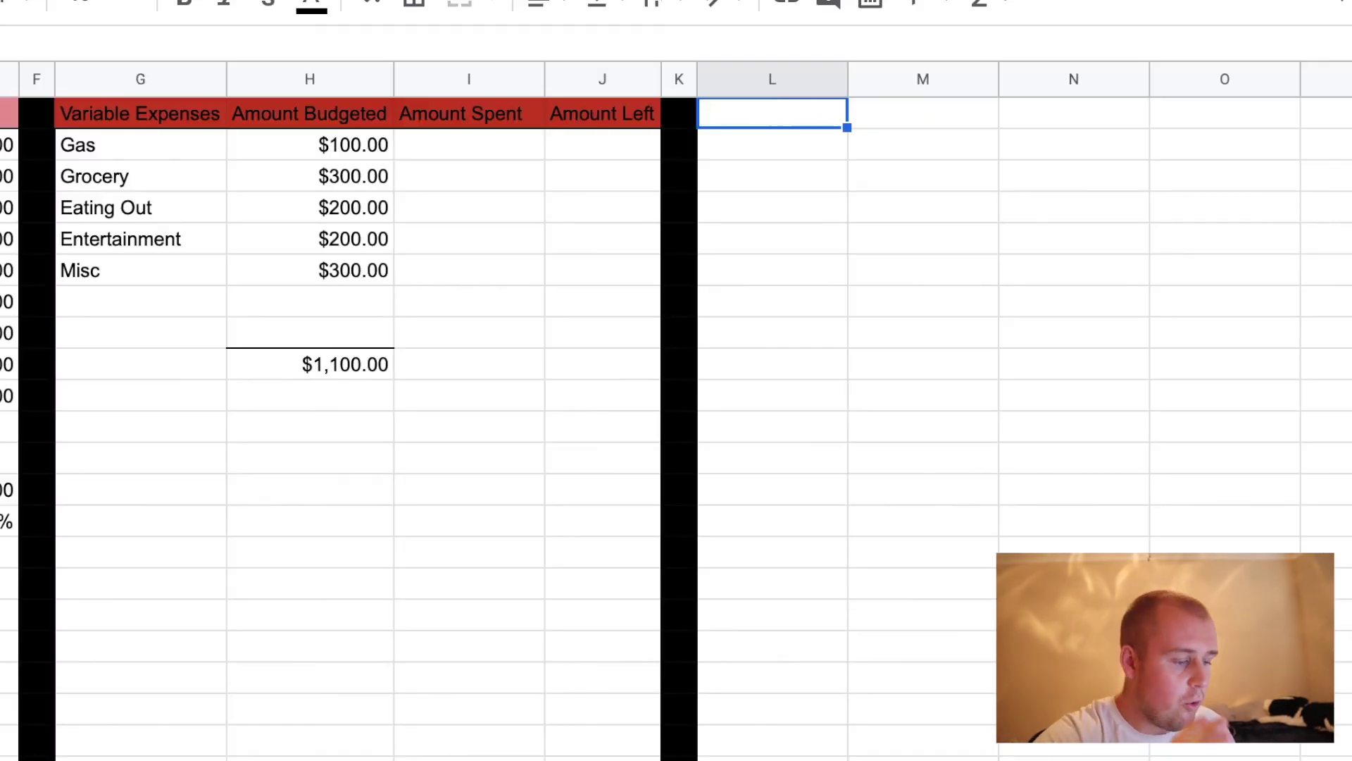
type("Expenses")
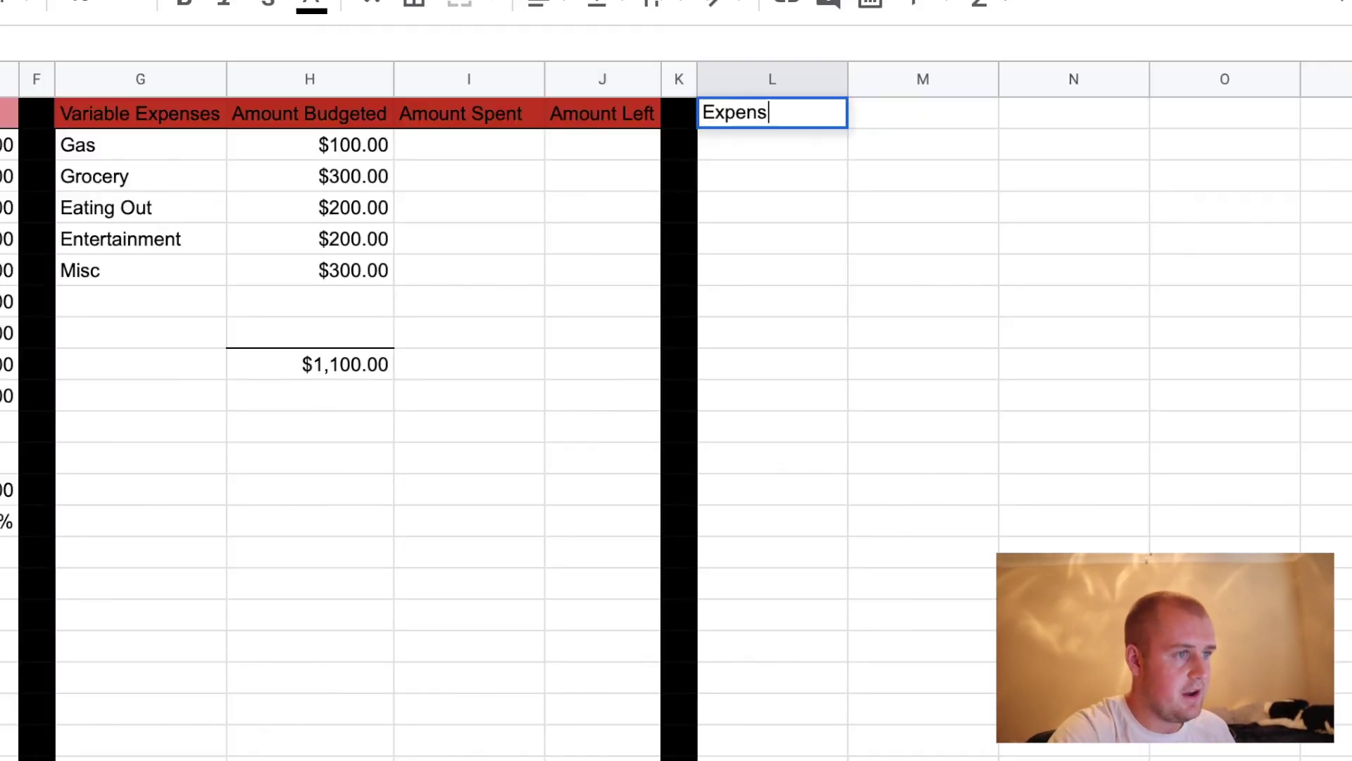
key("Return")
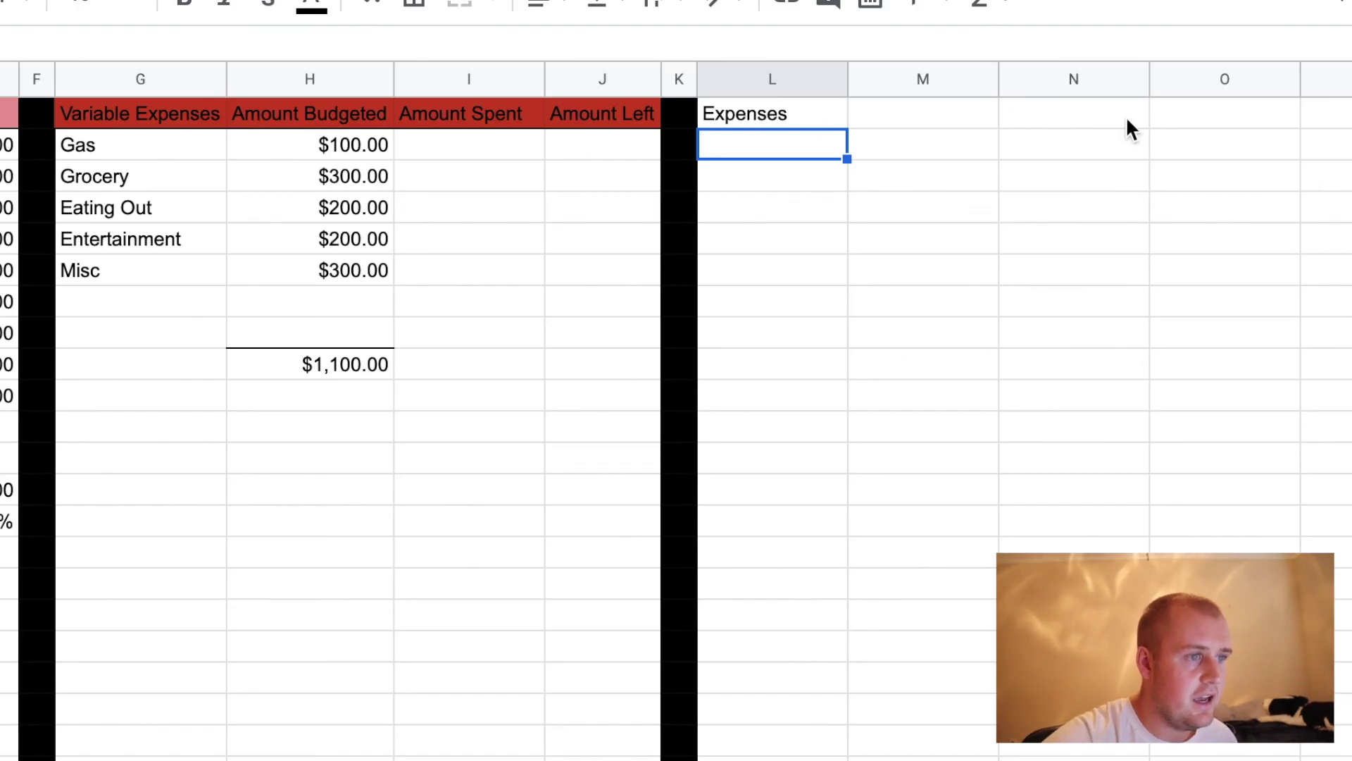
left_click_drag(842, 113, 1036, 119)
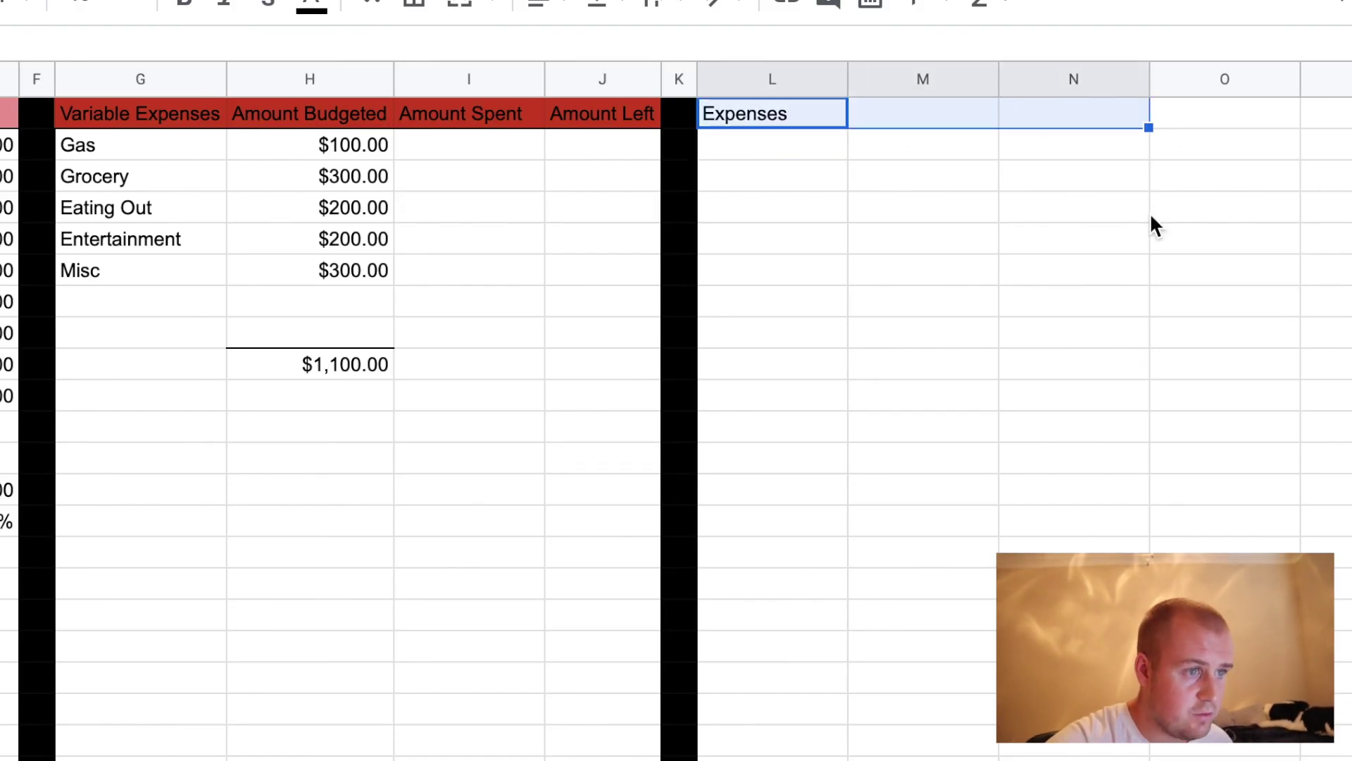
Narrow column O to a thin divider and fill the whole column with black
left_click_drag(1301, 79, 1195, 82)
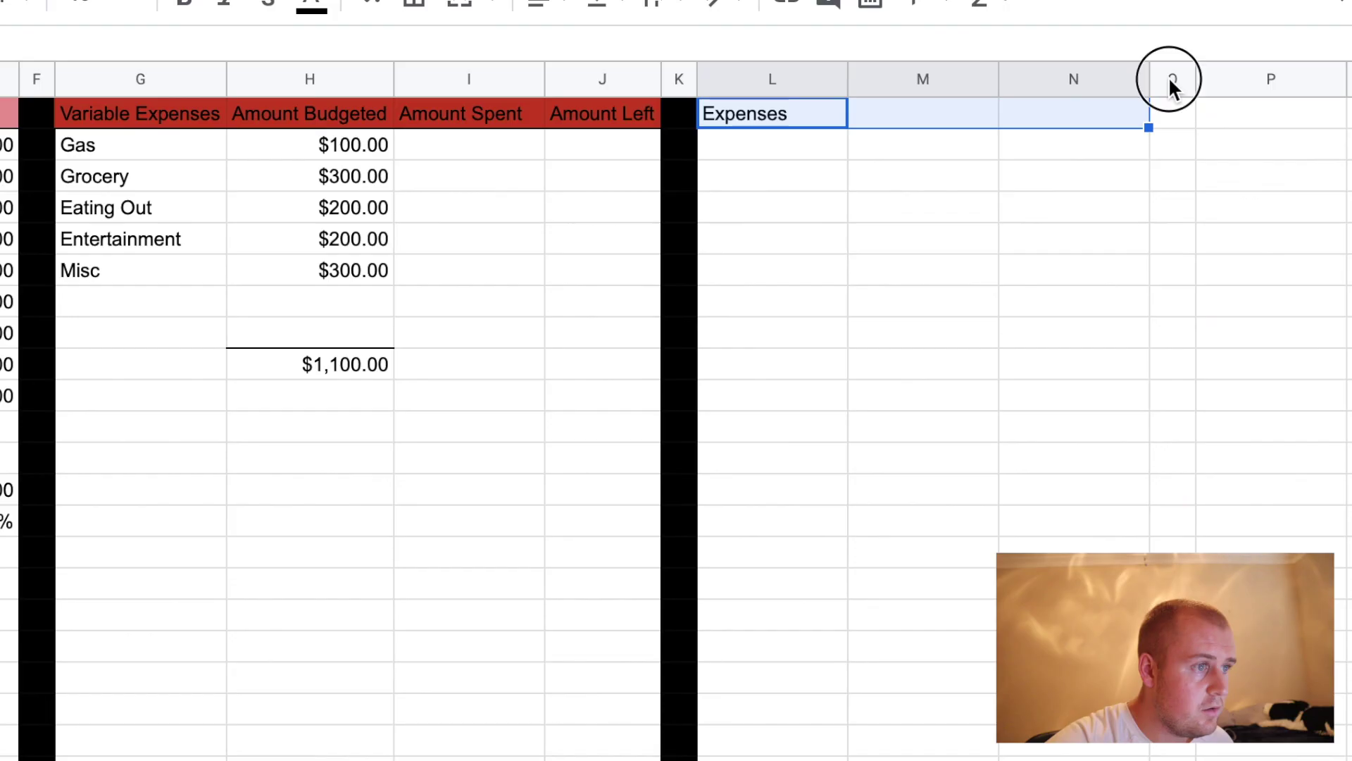
left_click(1172, 81)
left_click(371, 4)
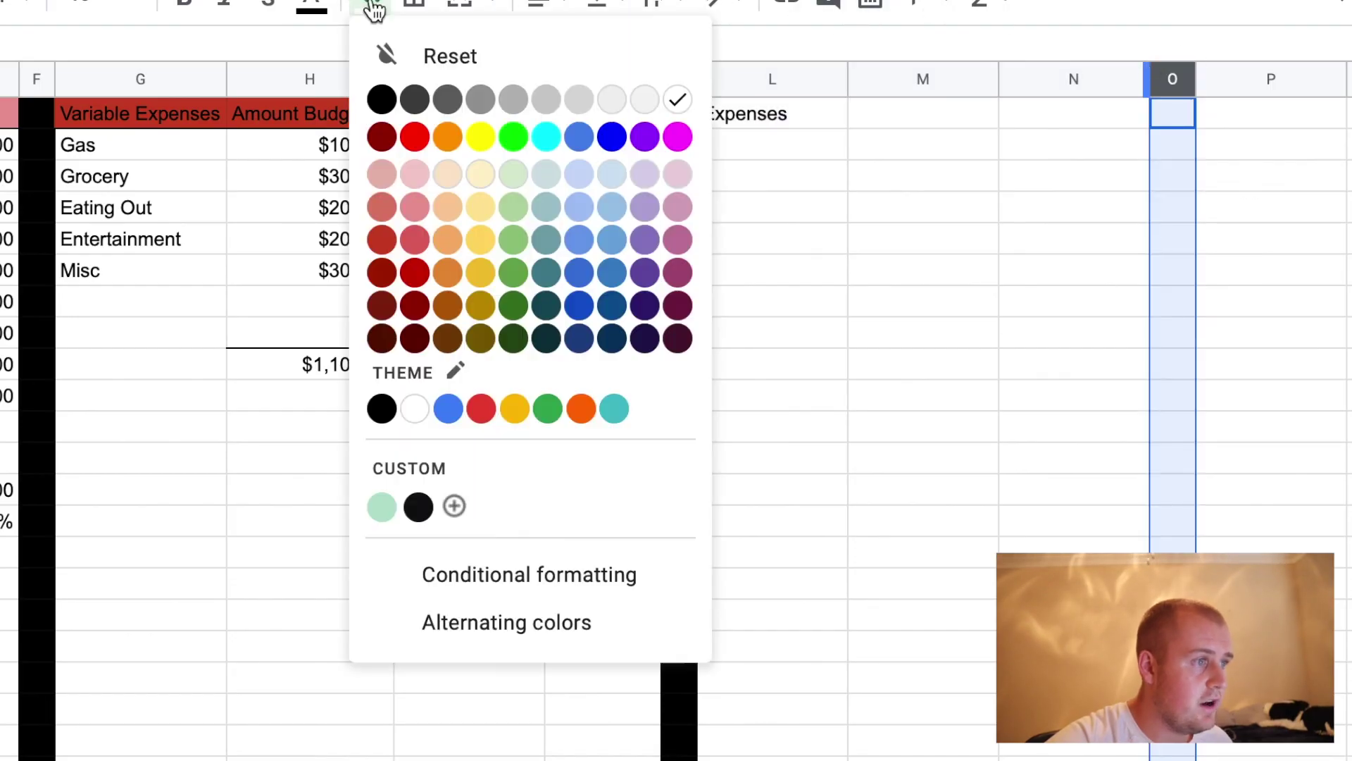
left_click(382, 99)
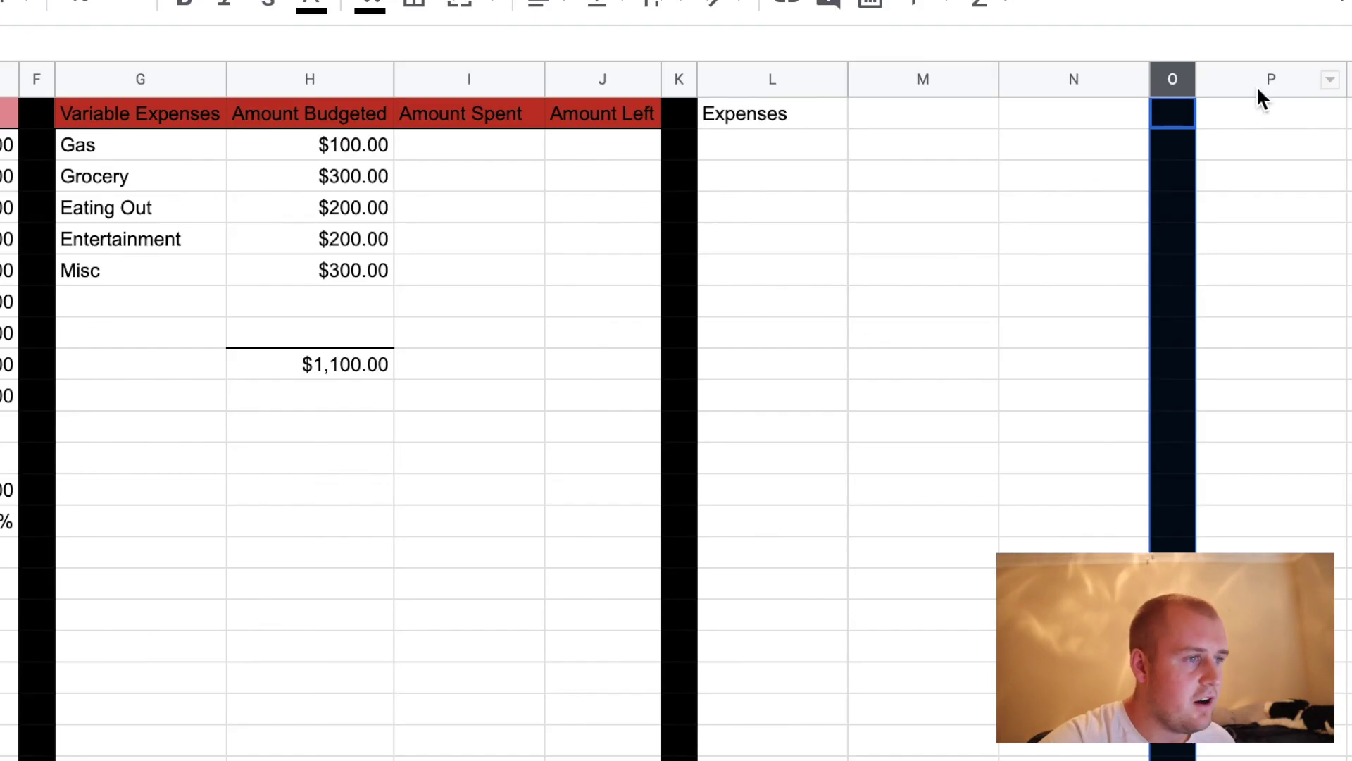
Record a first expense under the Expenses heading, with Gas in L2 and the amount 30 in M2
left_click(755, 147)
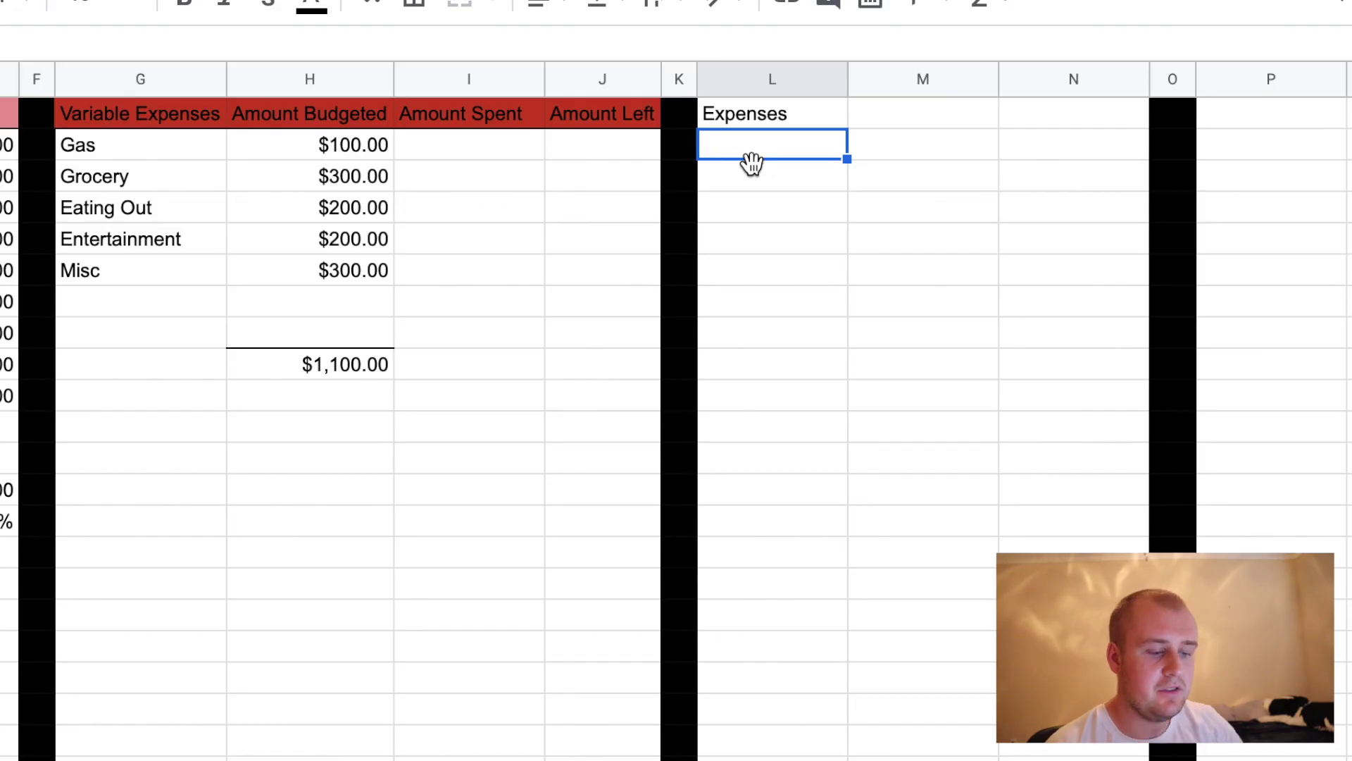
key("Right")
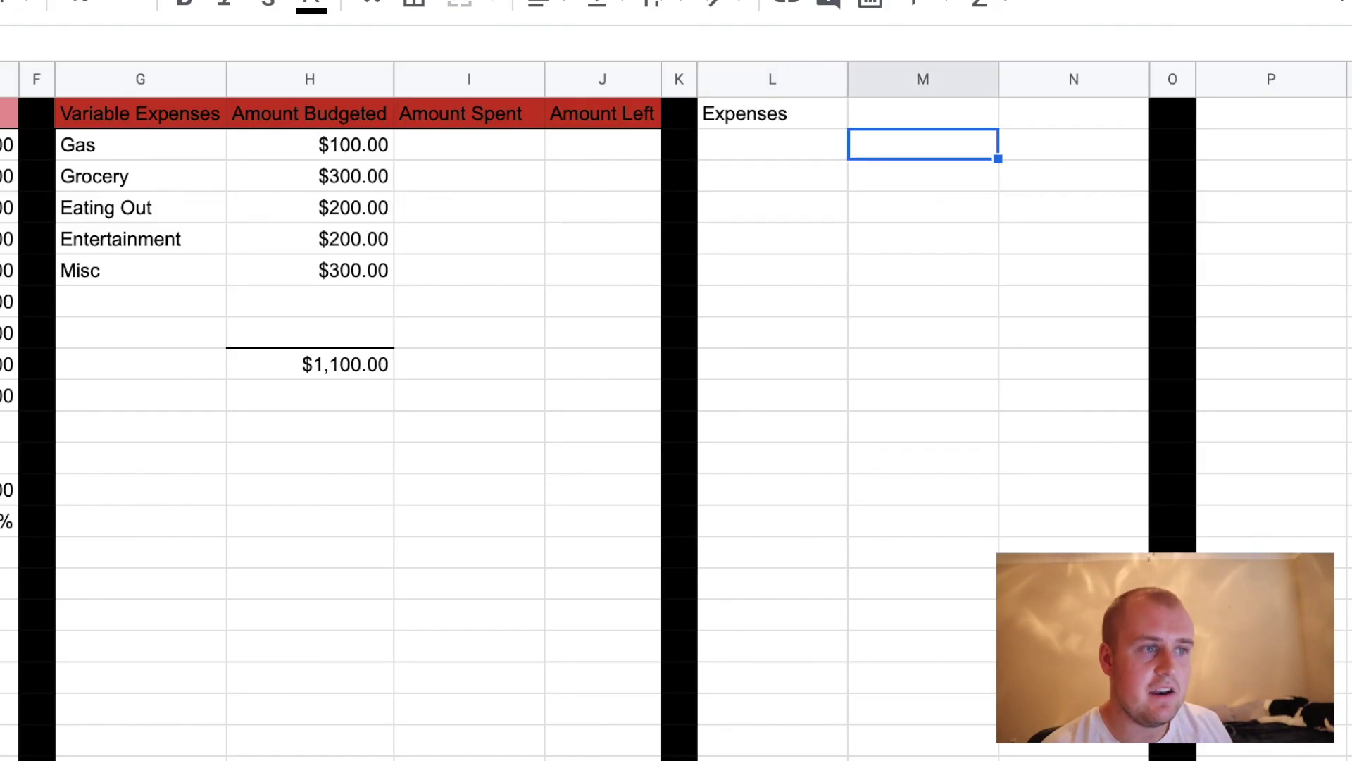
key("Right")
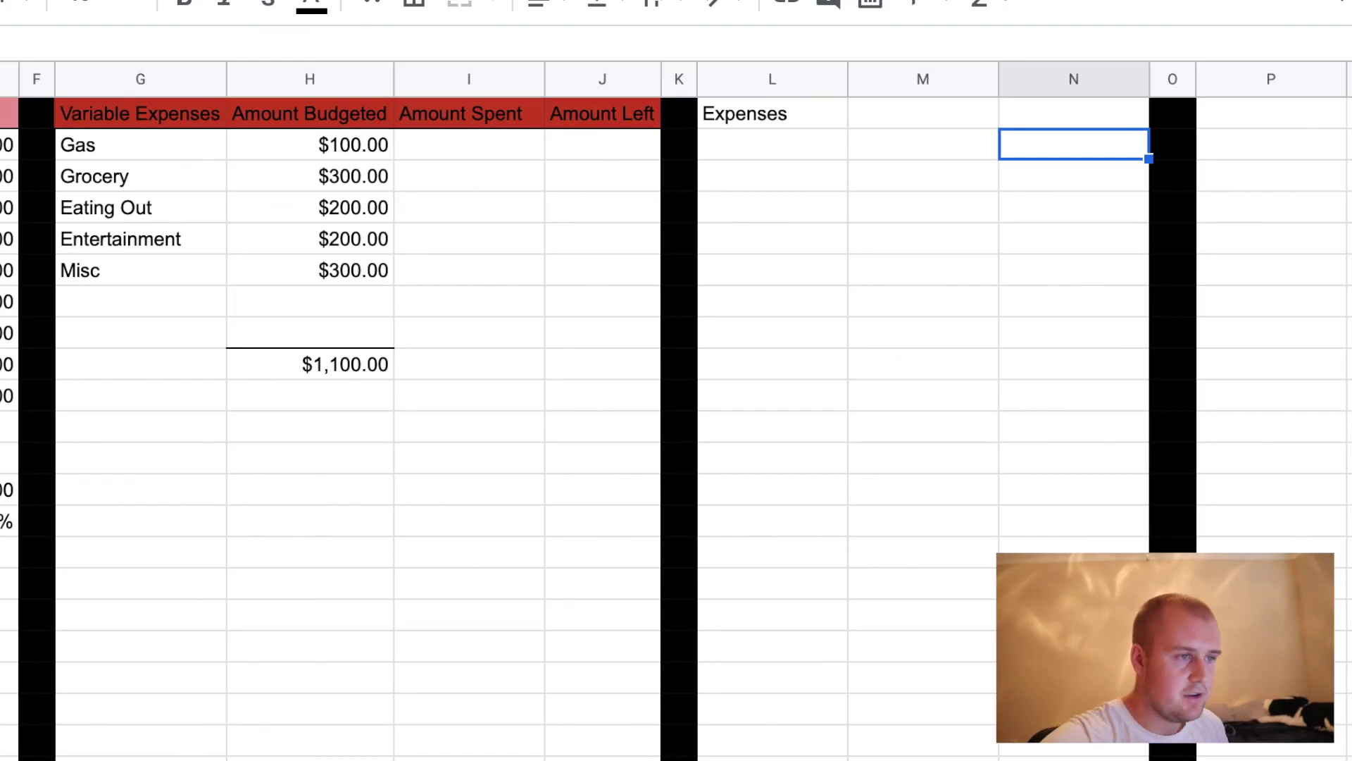
left_click(772, 144)
type("Gas")
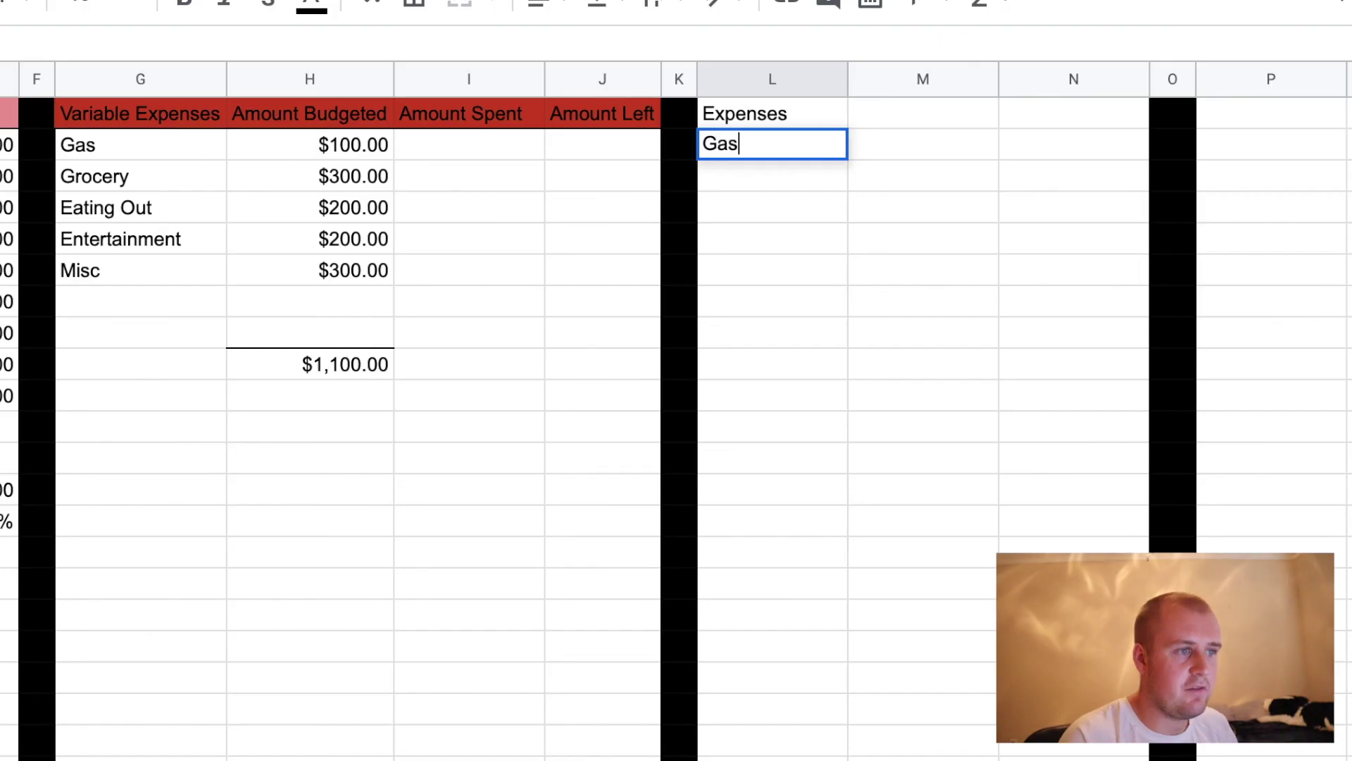
key("Tab")
type("30")
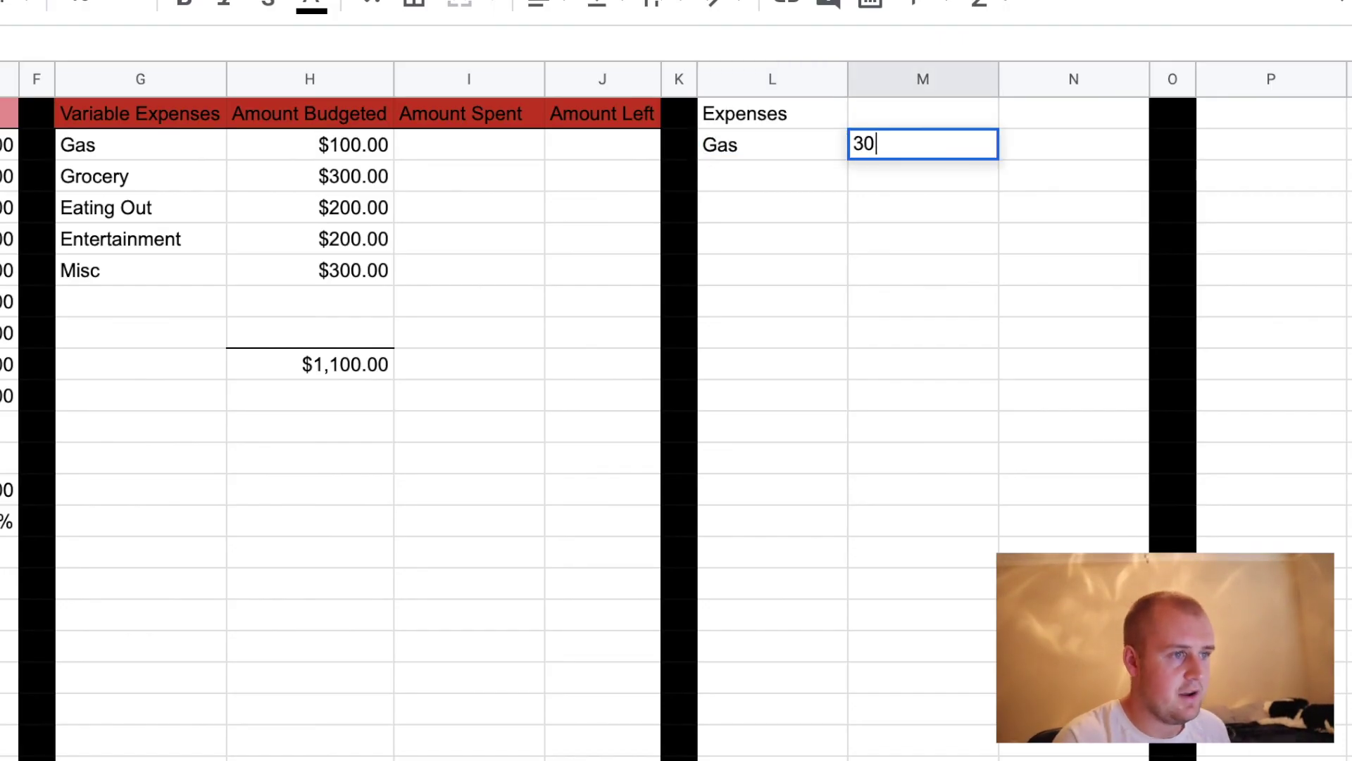
key("Tab")
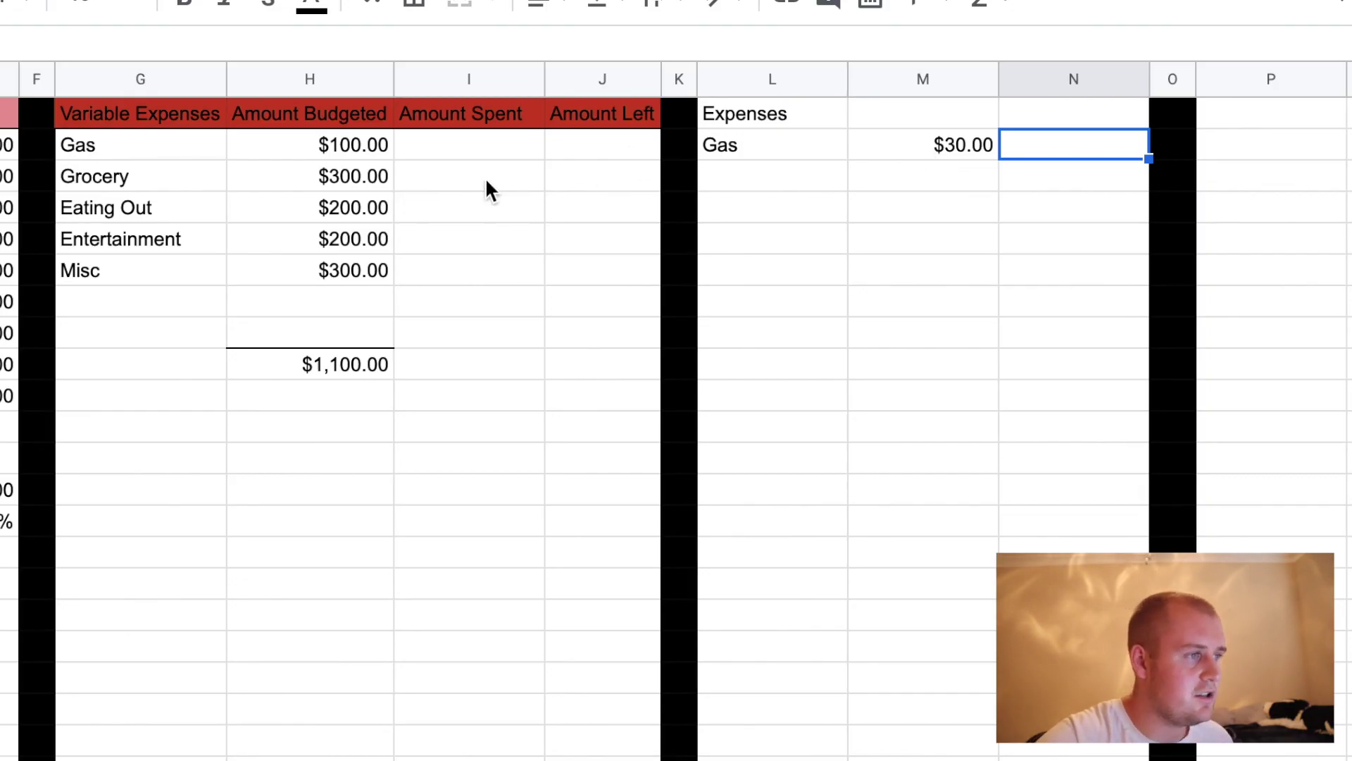
Enter the formula =SUMIF(L2:L100,"Gas*",M2:M100) as the Amount Spent for Gas in I2
left_click(475, 148)
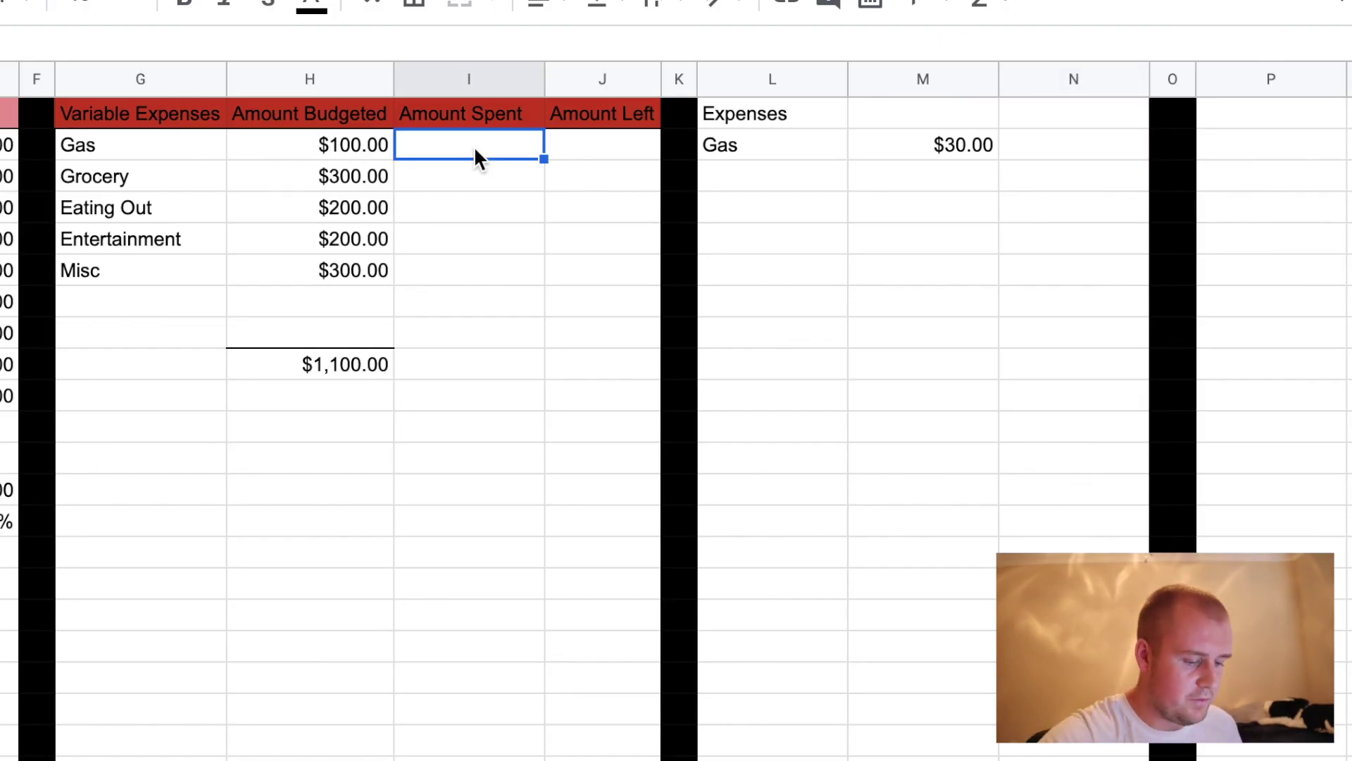
type("=sumif")
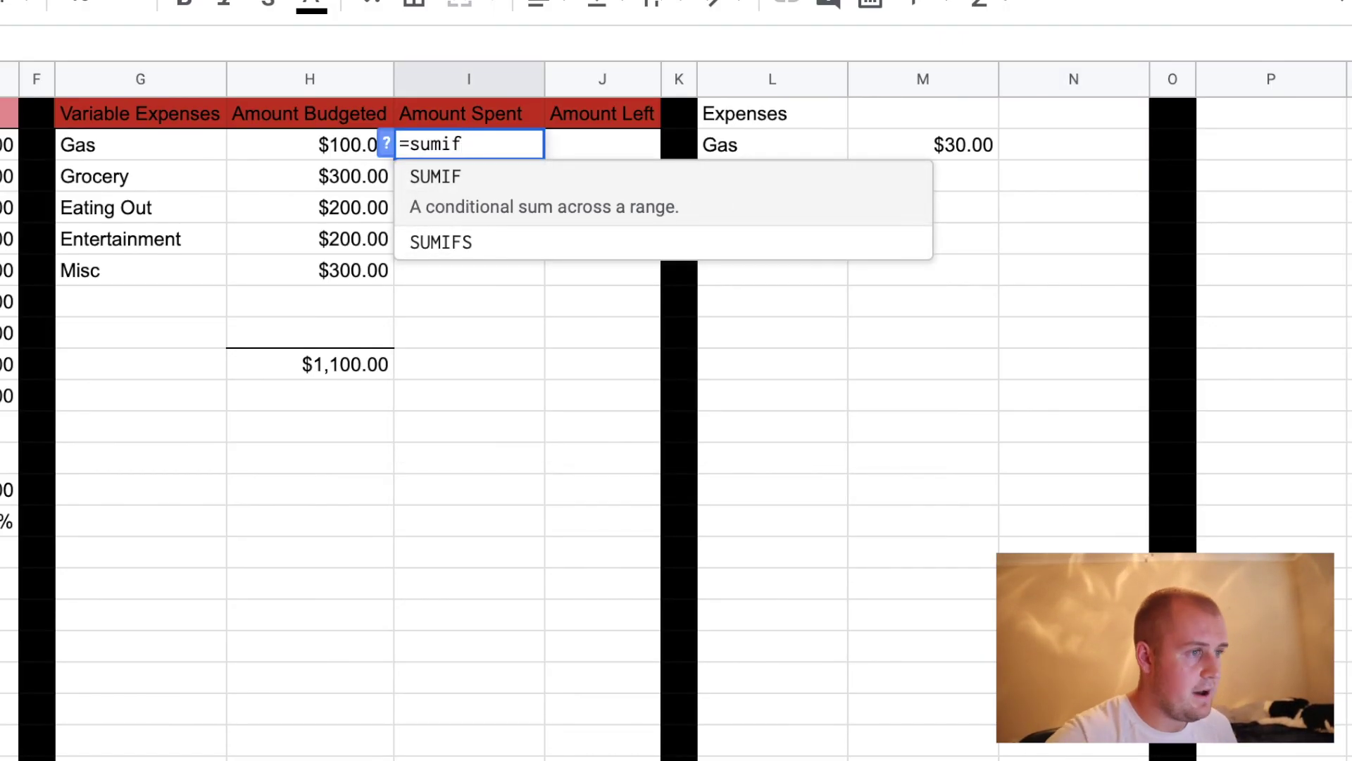
key("Tab")
left_click(778, 141)
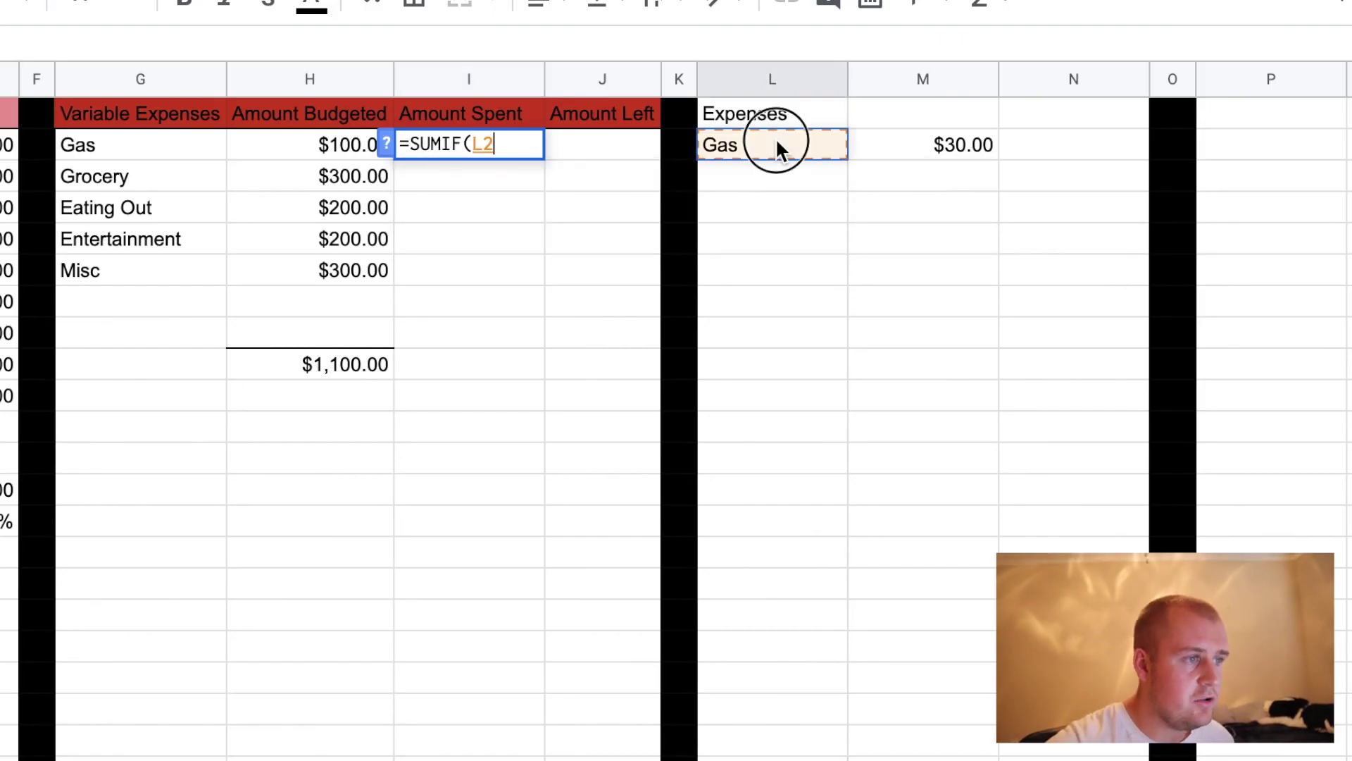
type(":L100")
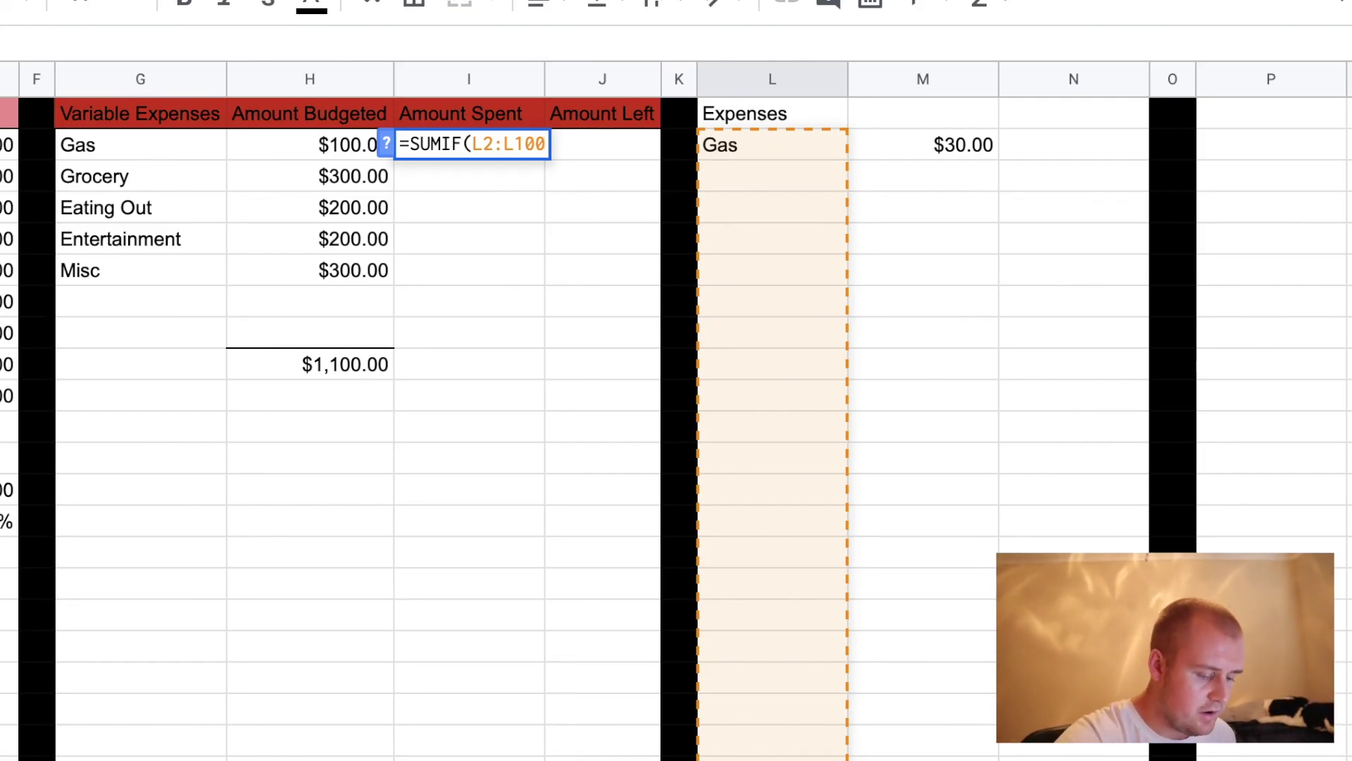
type(",")
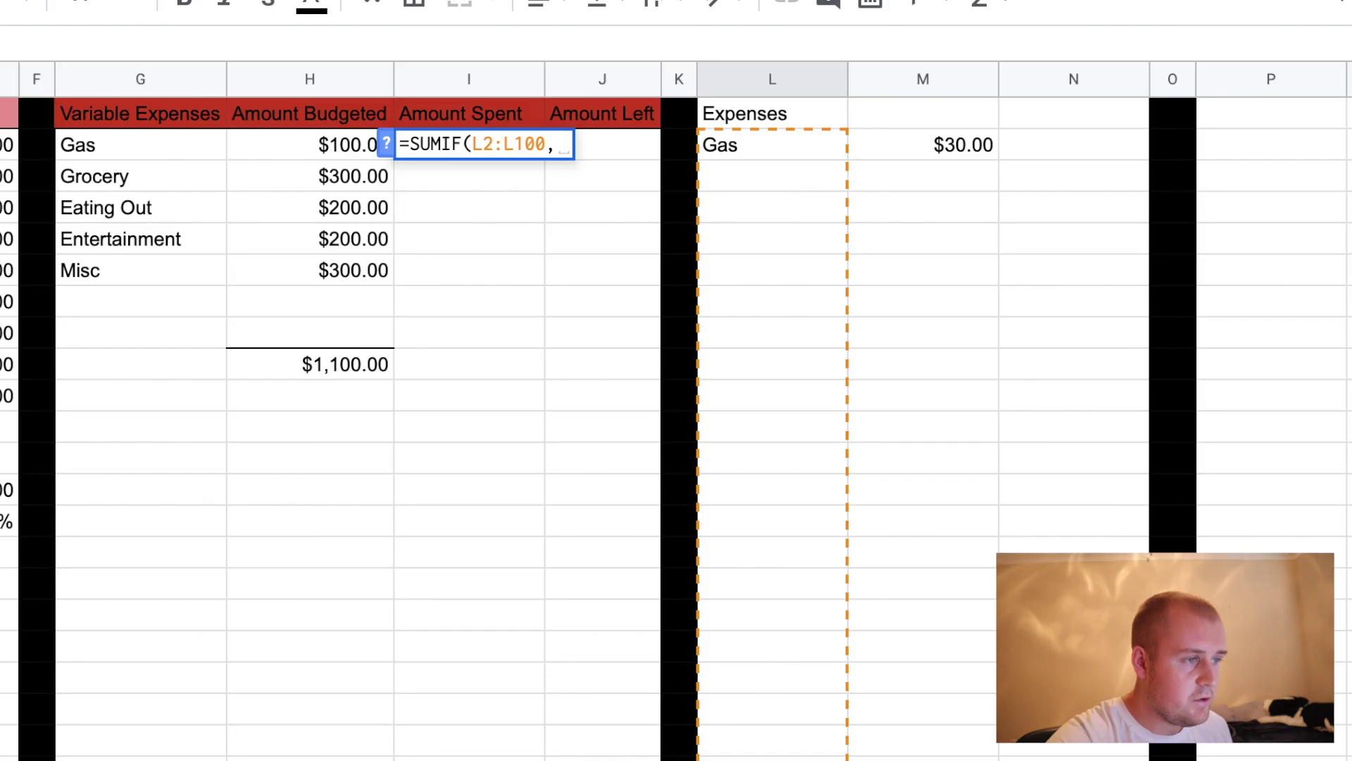
type("\"Gas*")
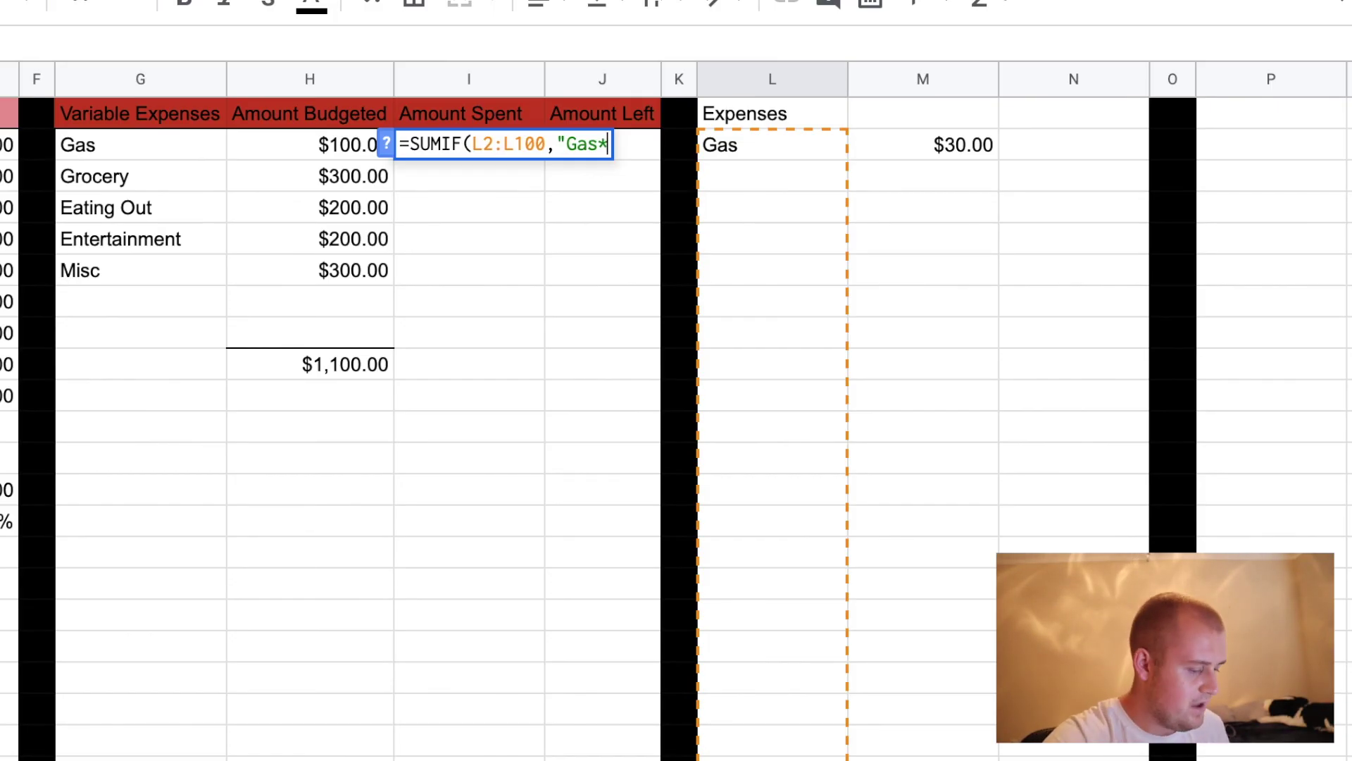
type("\"")
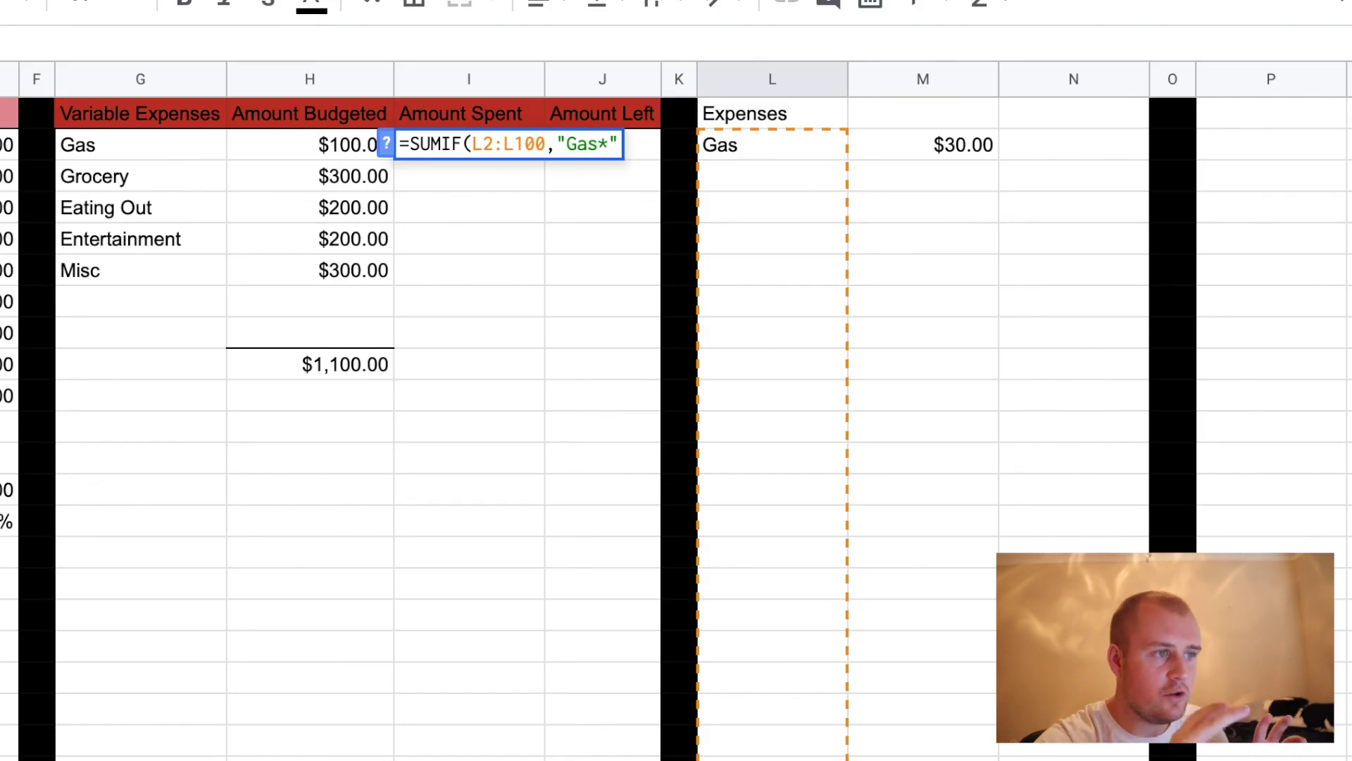
type(",")
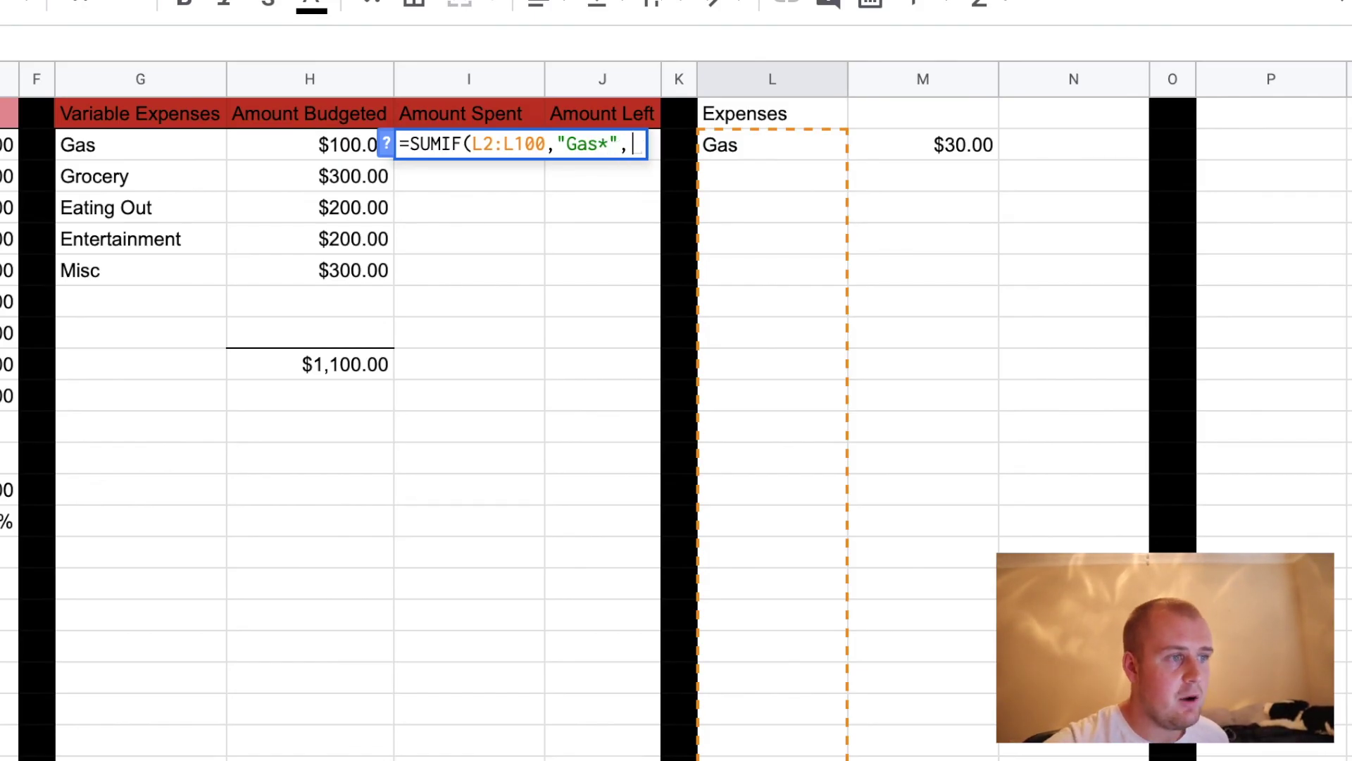
left_click(926, 148)
type(":M100")
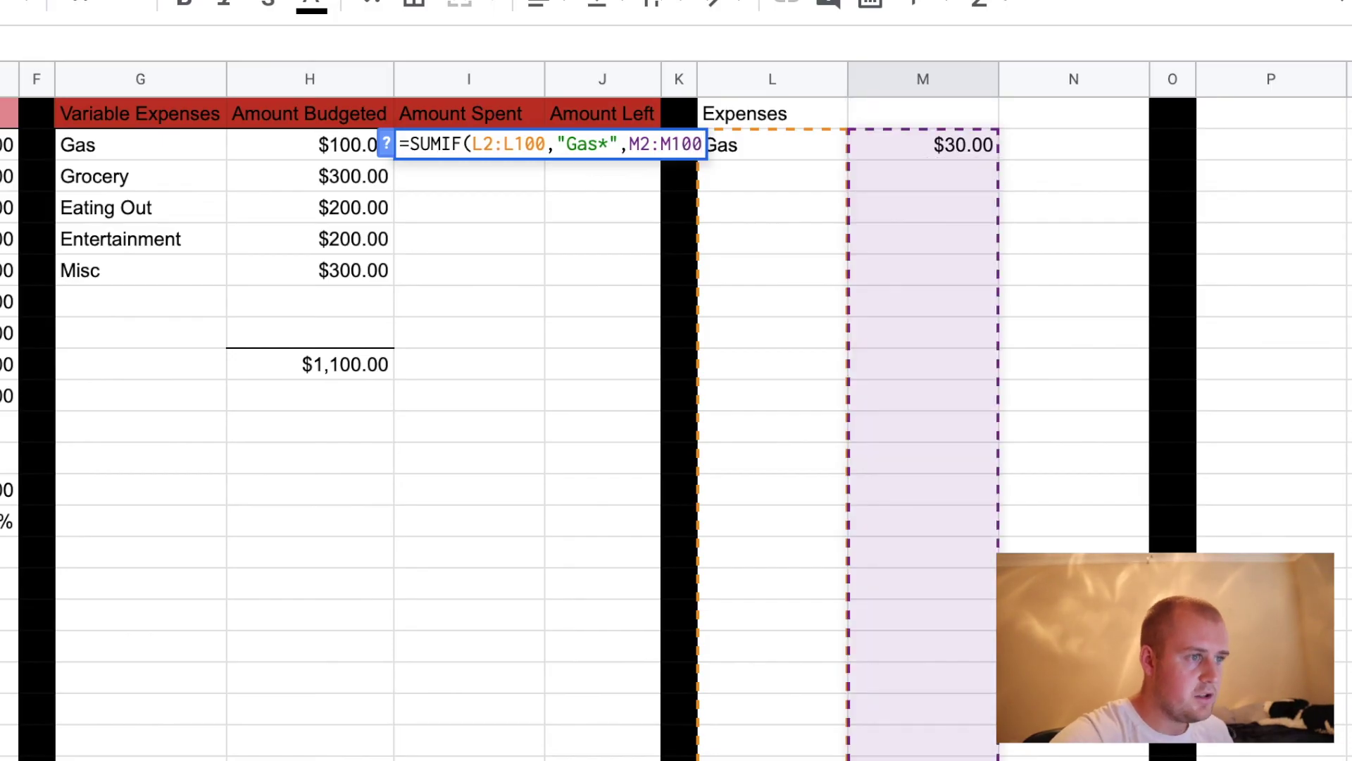
type(")")
key("Return")
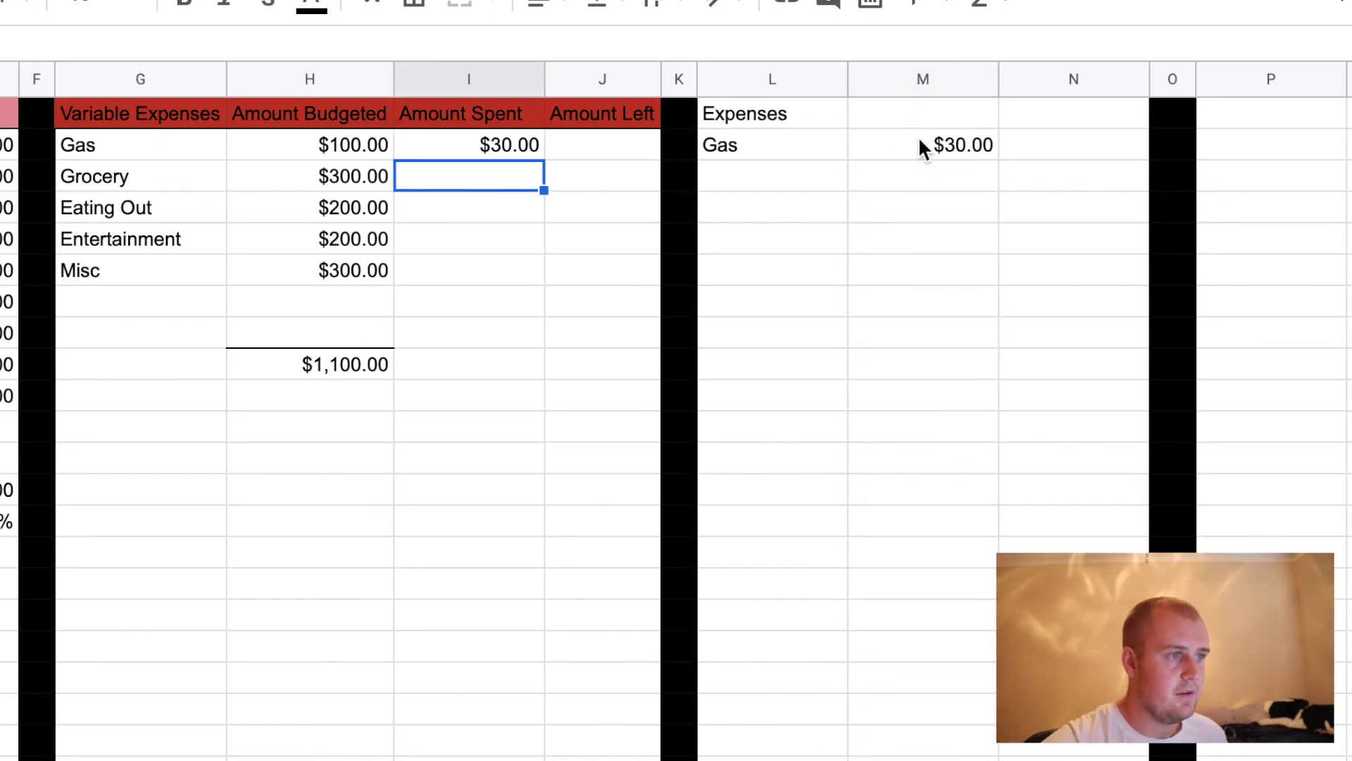
Record a second expense in the expense log, with Gas in L3 and the amount 30 in M3
left_click(792, 182)
type("Gas")
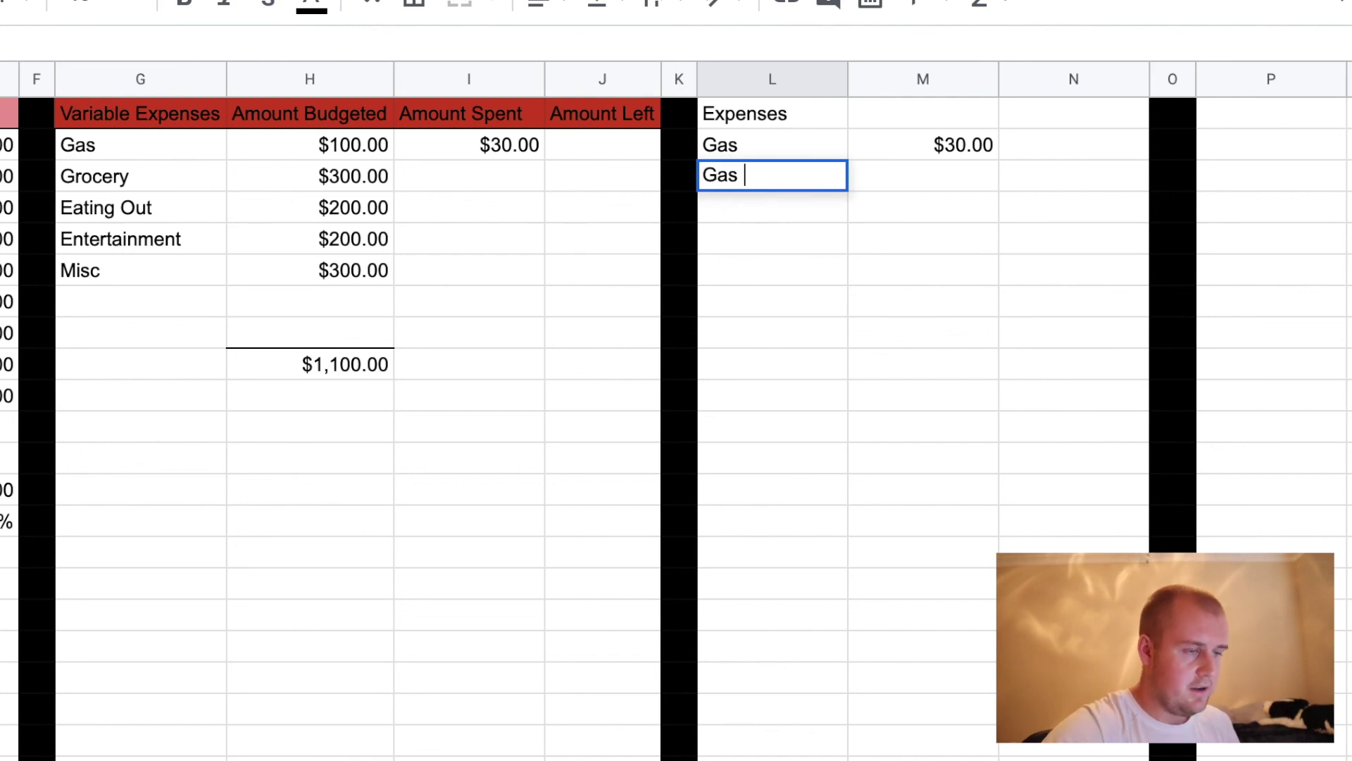
key("Return")
left_click(923, 176)
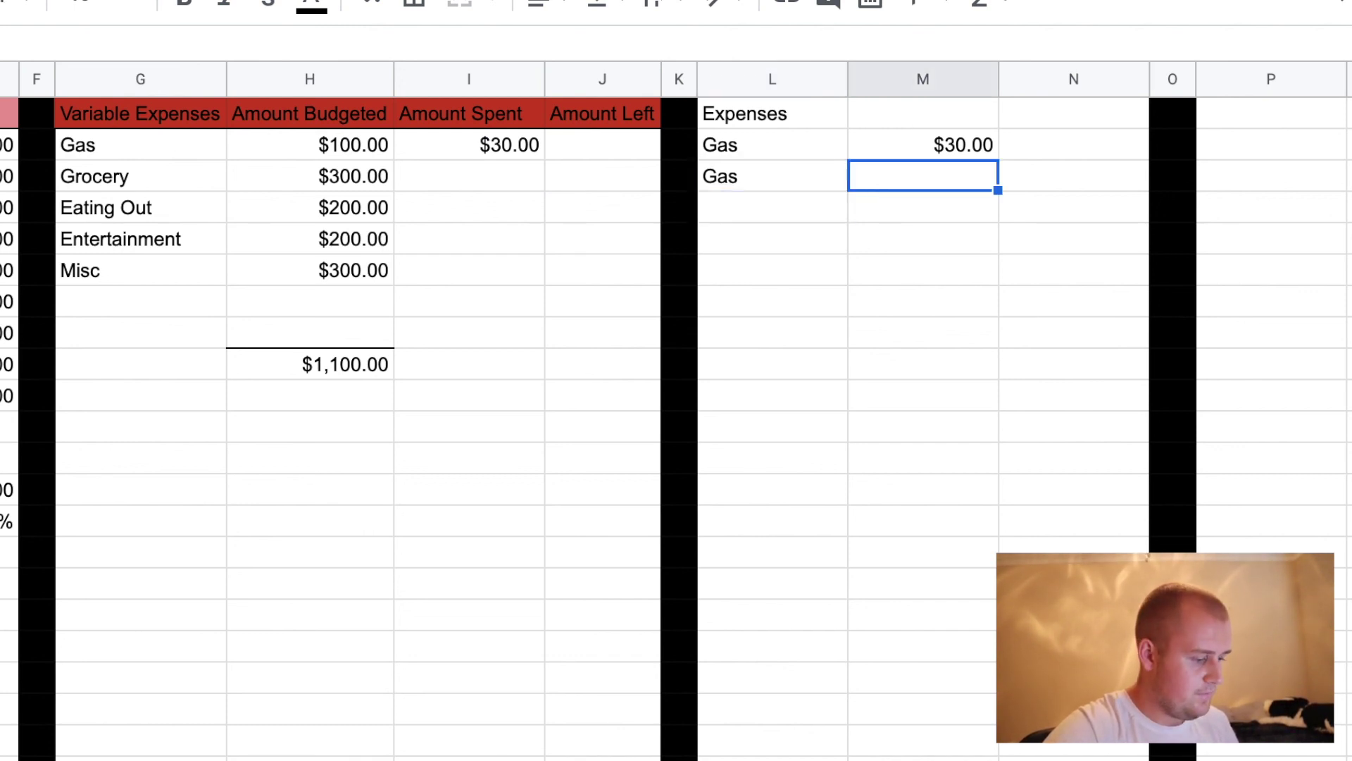
type("30")
key("Return")
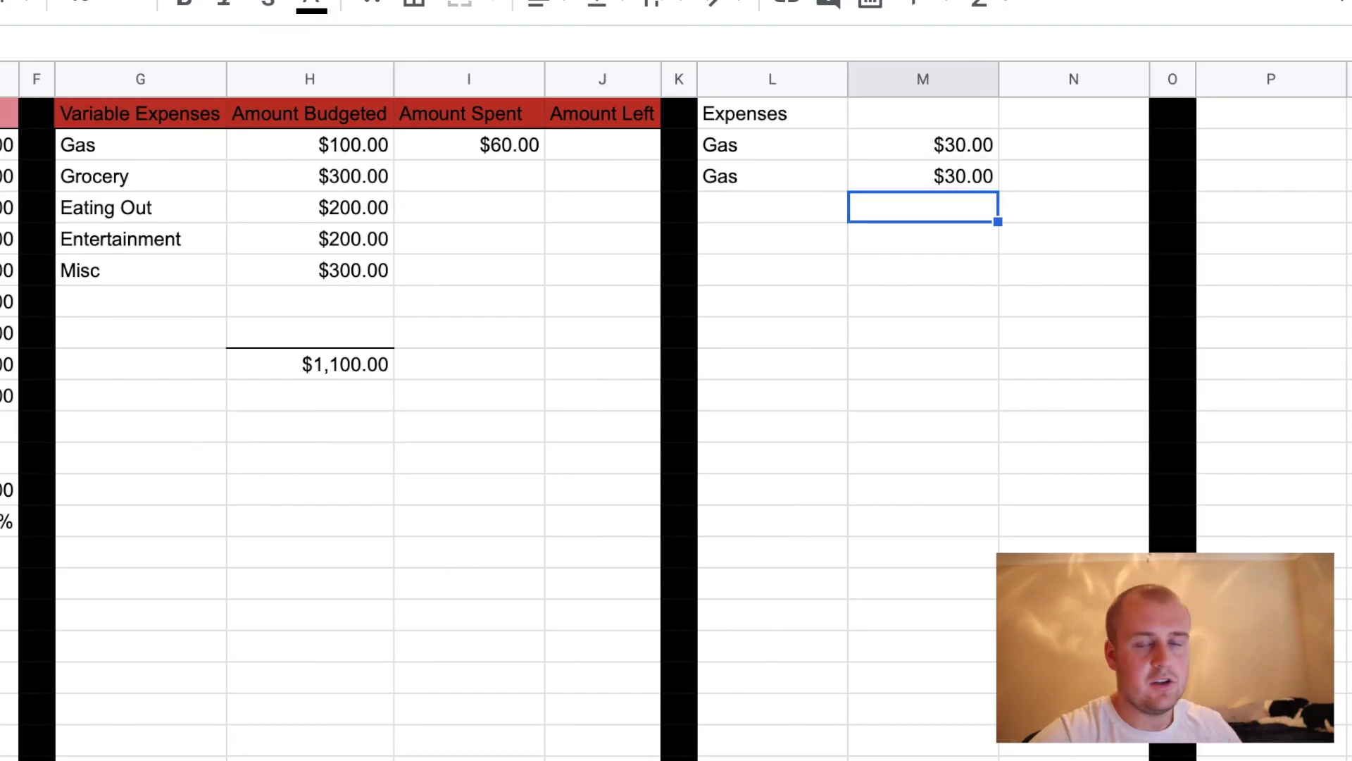
Calculate the Amount Left for Gas in J2 with the formula =H2-I2
left_click(618, 146)
type("=")
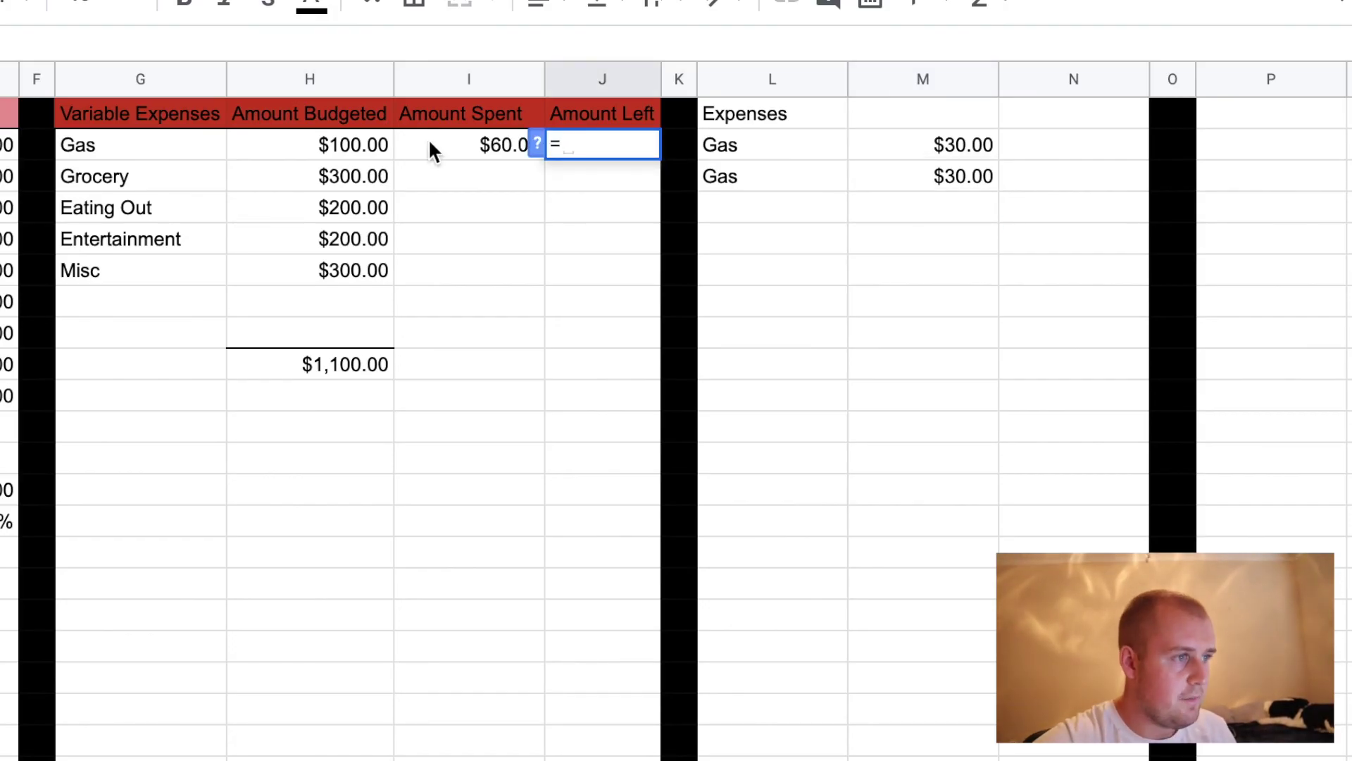
left_click(345, 143)
type("-")
left_click(423, 144)
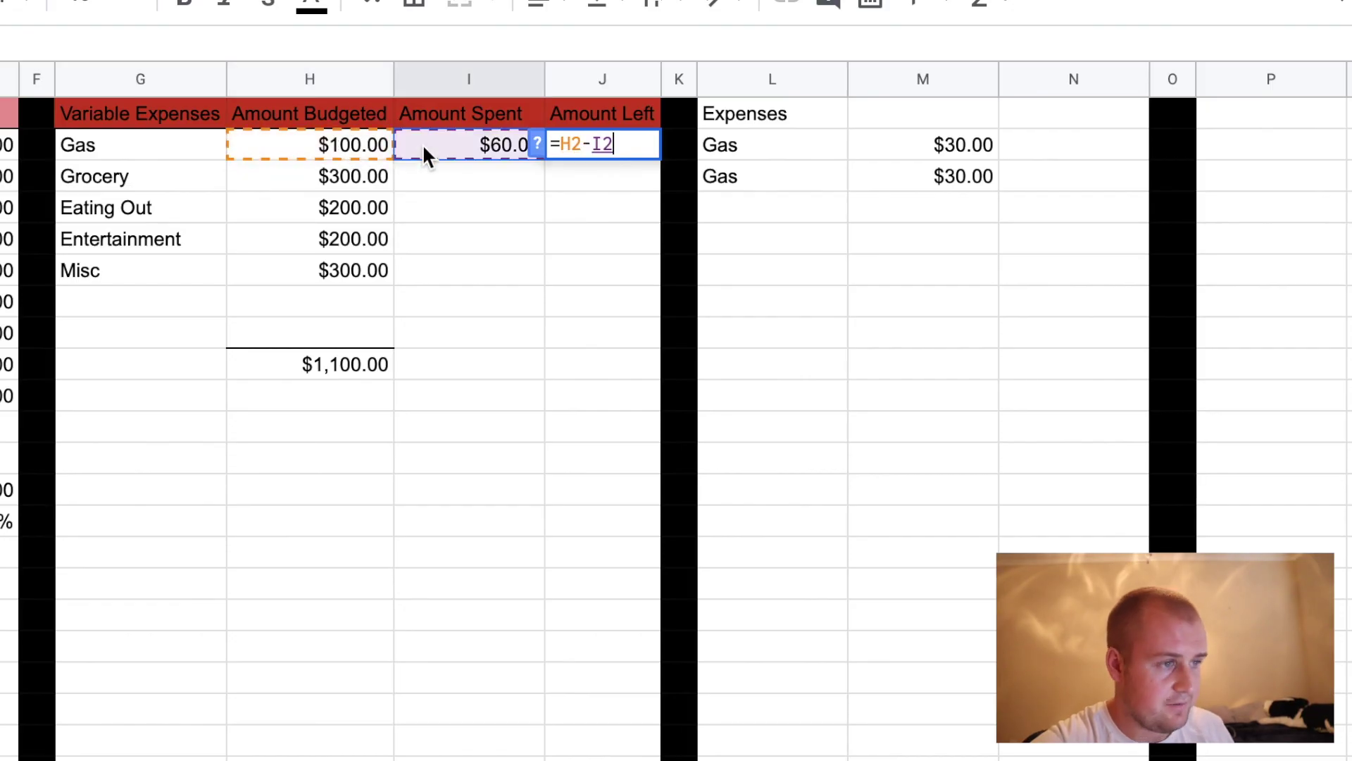
key("Return")
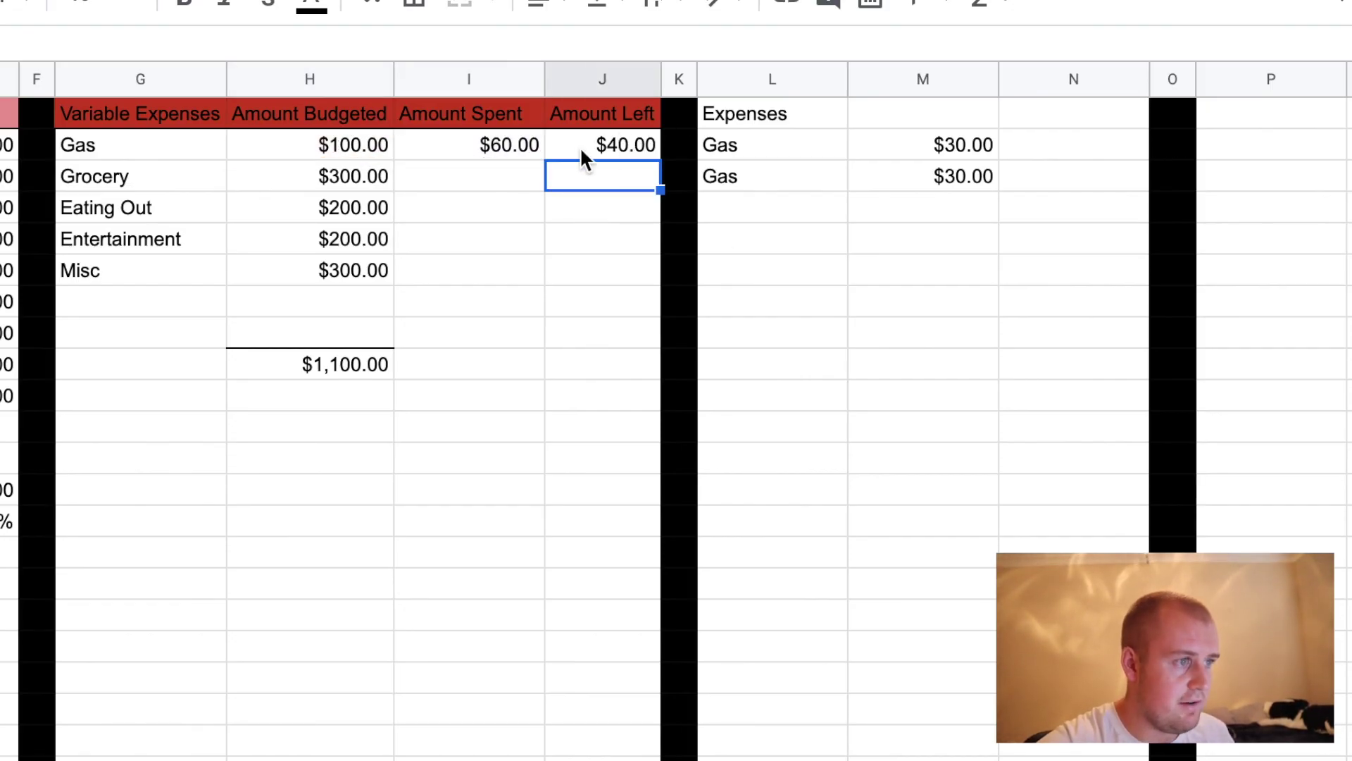
Make the ranges in the I2 formula absolute as $L$2:$L$100 and $M$2:$M$100, and fill the formula down to I6
left_click(512, 147)
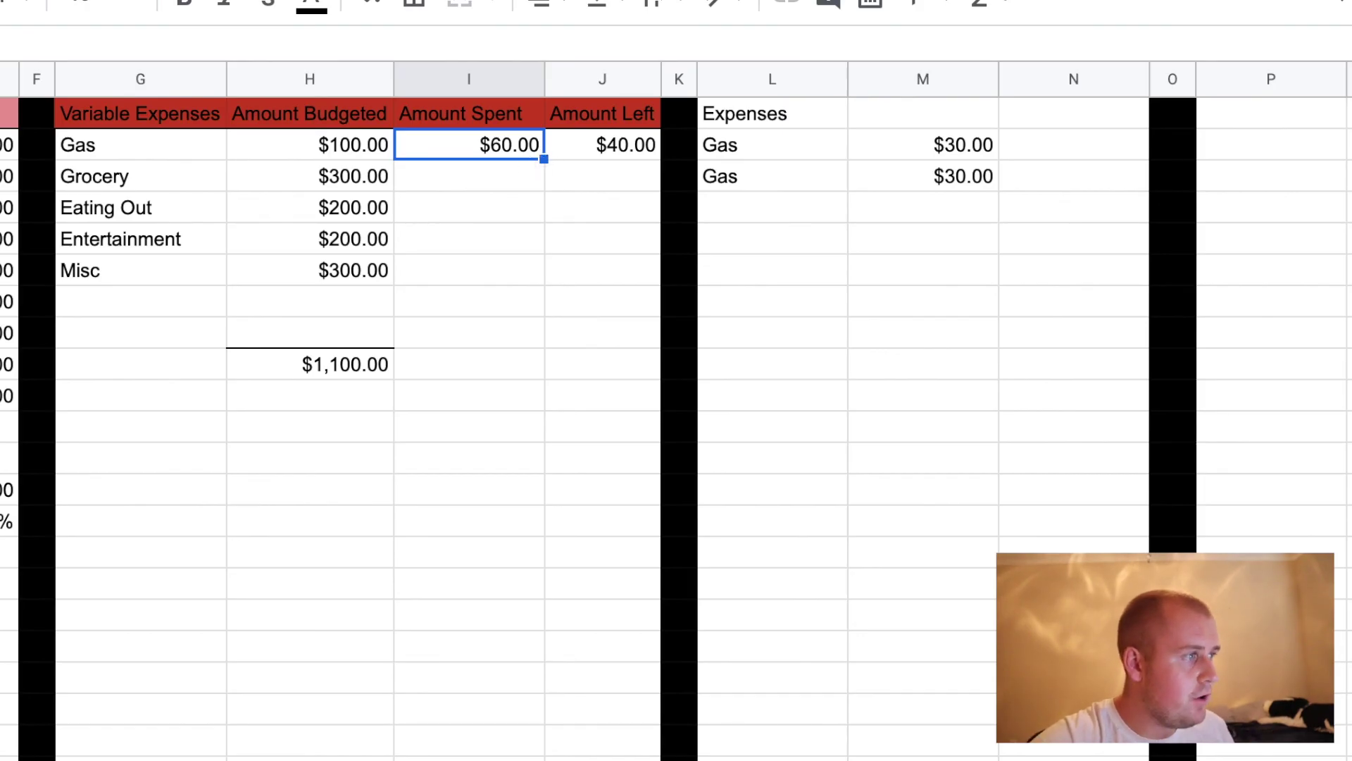
type("=SUMIF(L2:L100,\"Gas*\",M2:M100)")
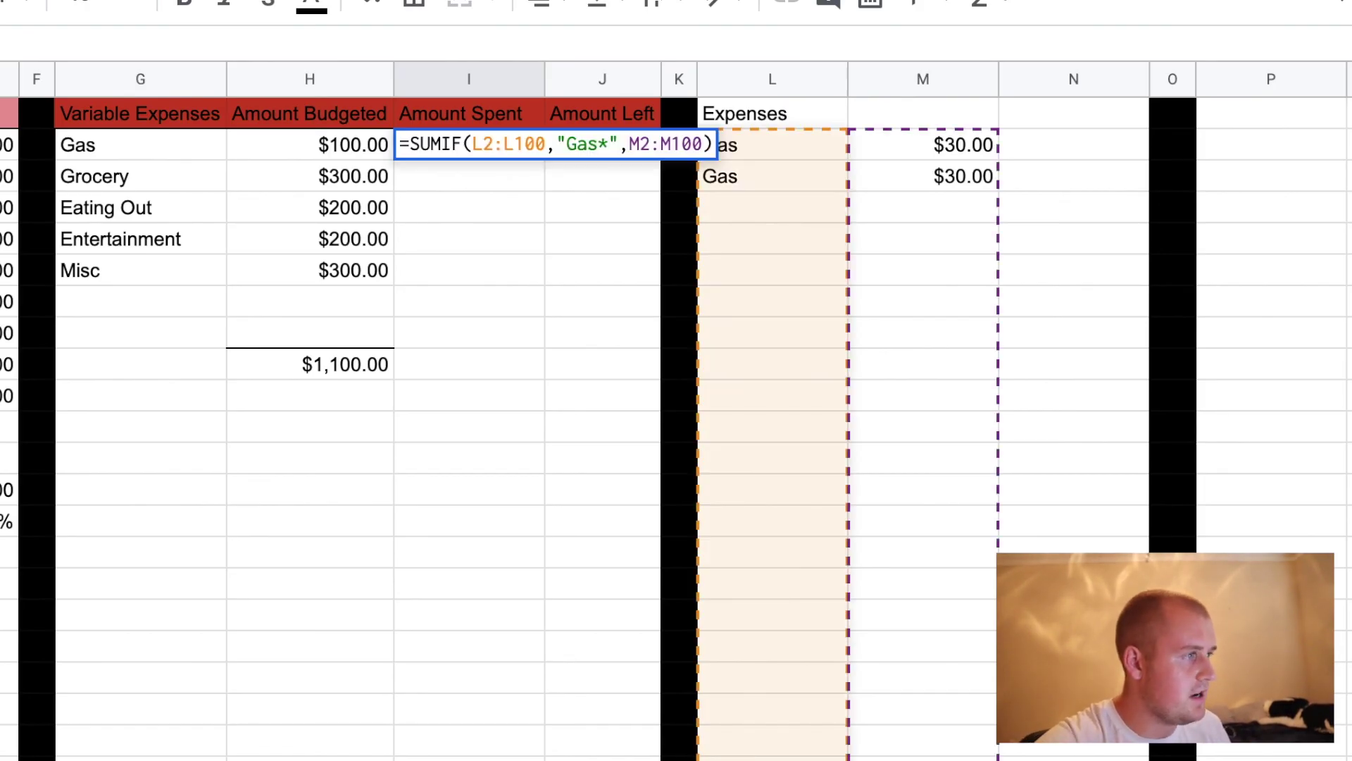
type("$L")
type("$2:L")
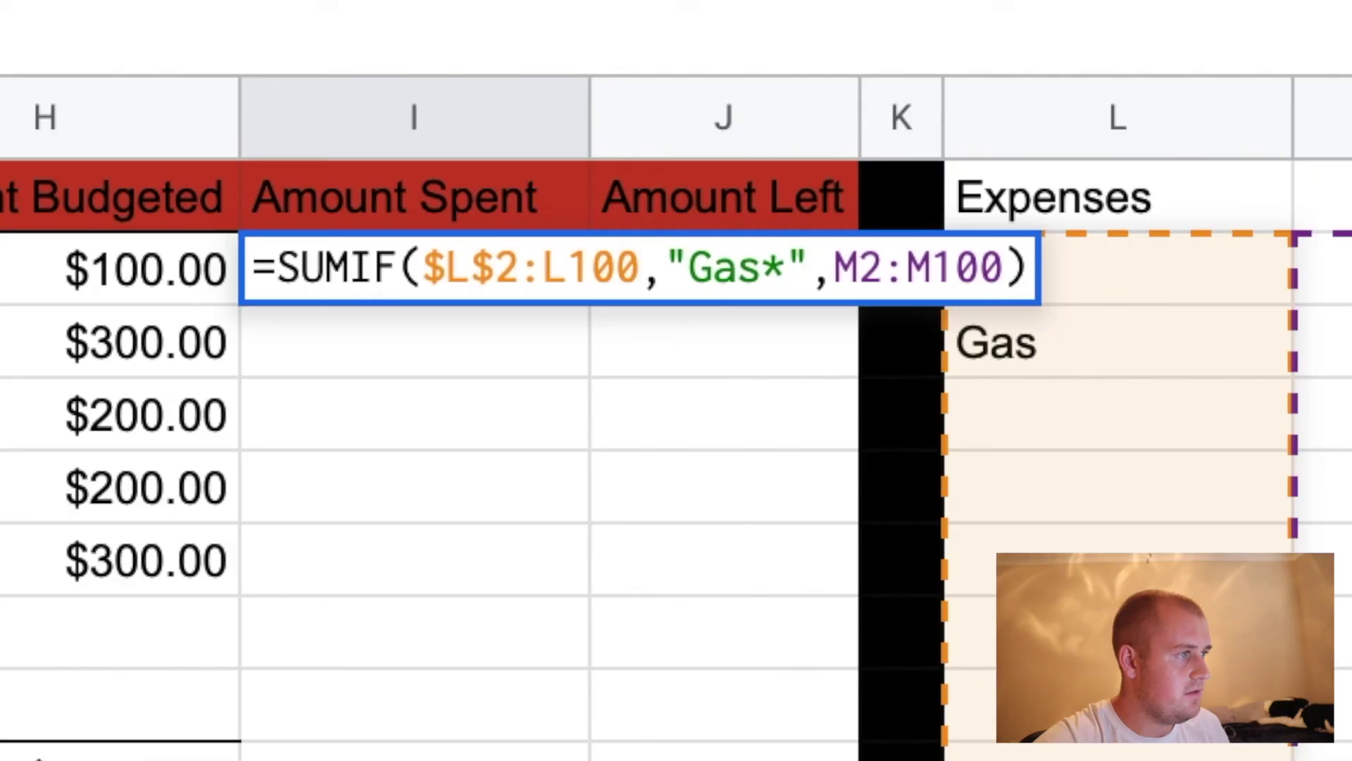
type("$L")
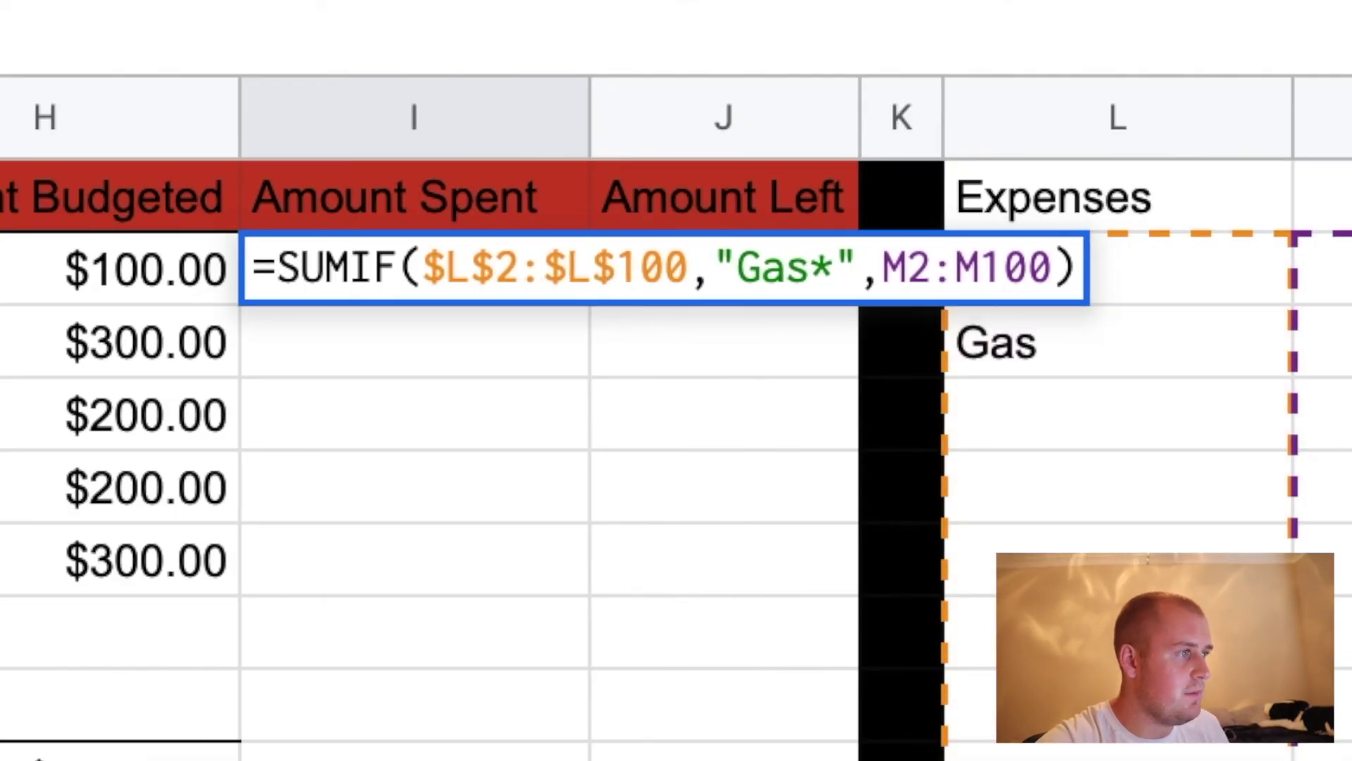
type("$L")
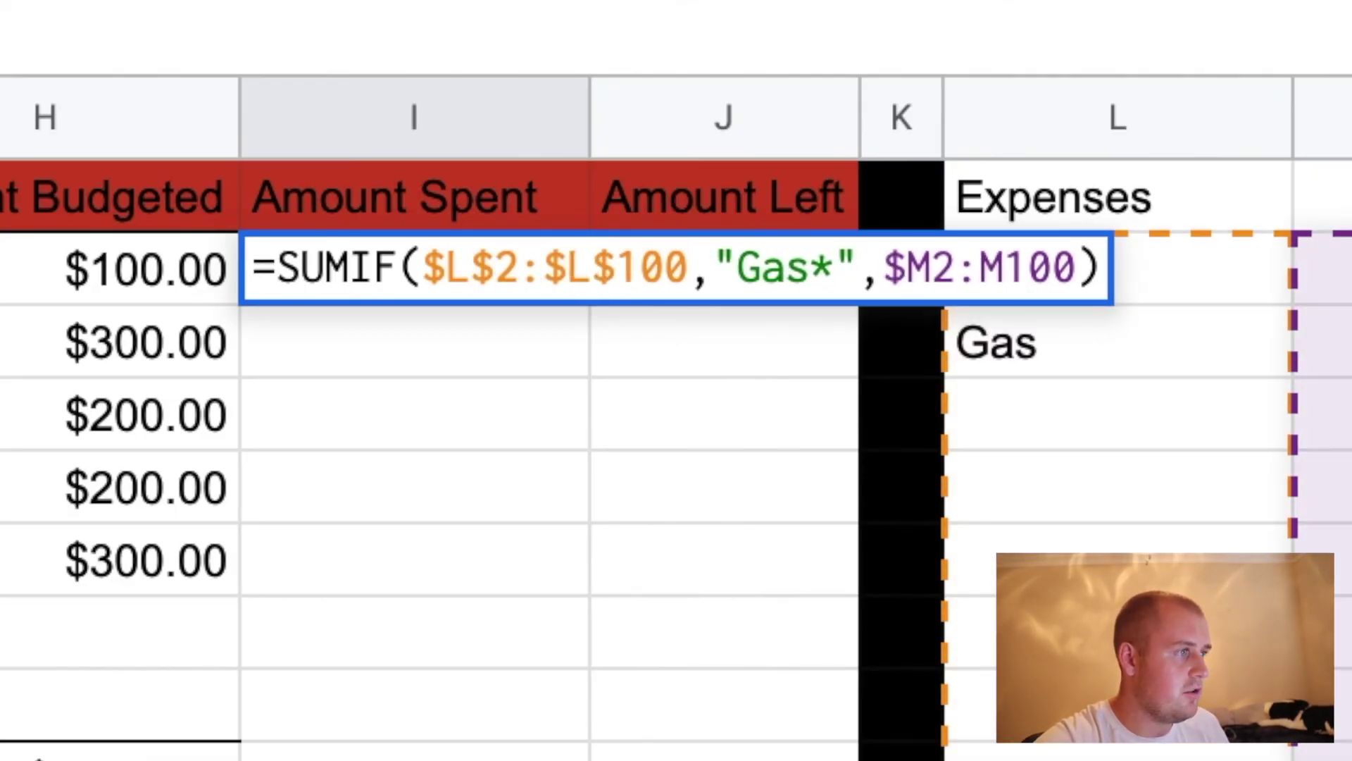
type("$2:$")
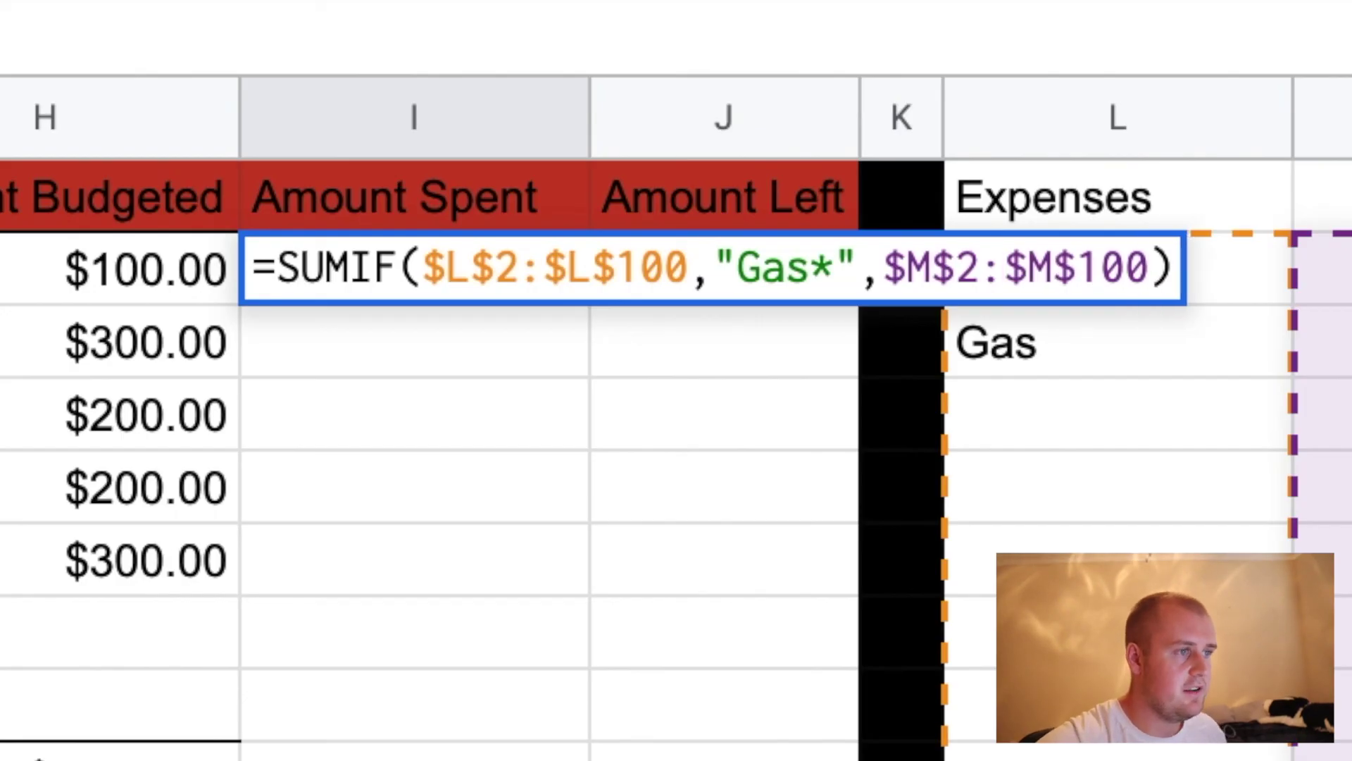
key("Return")
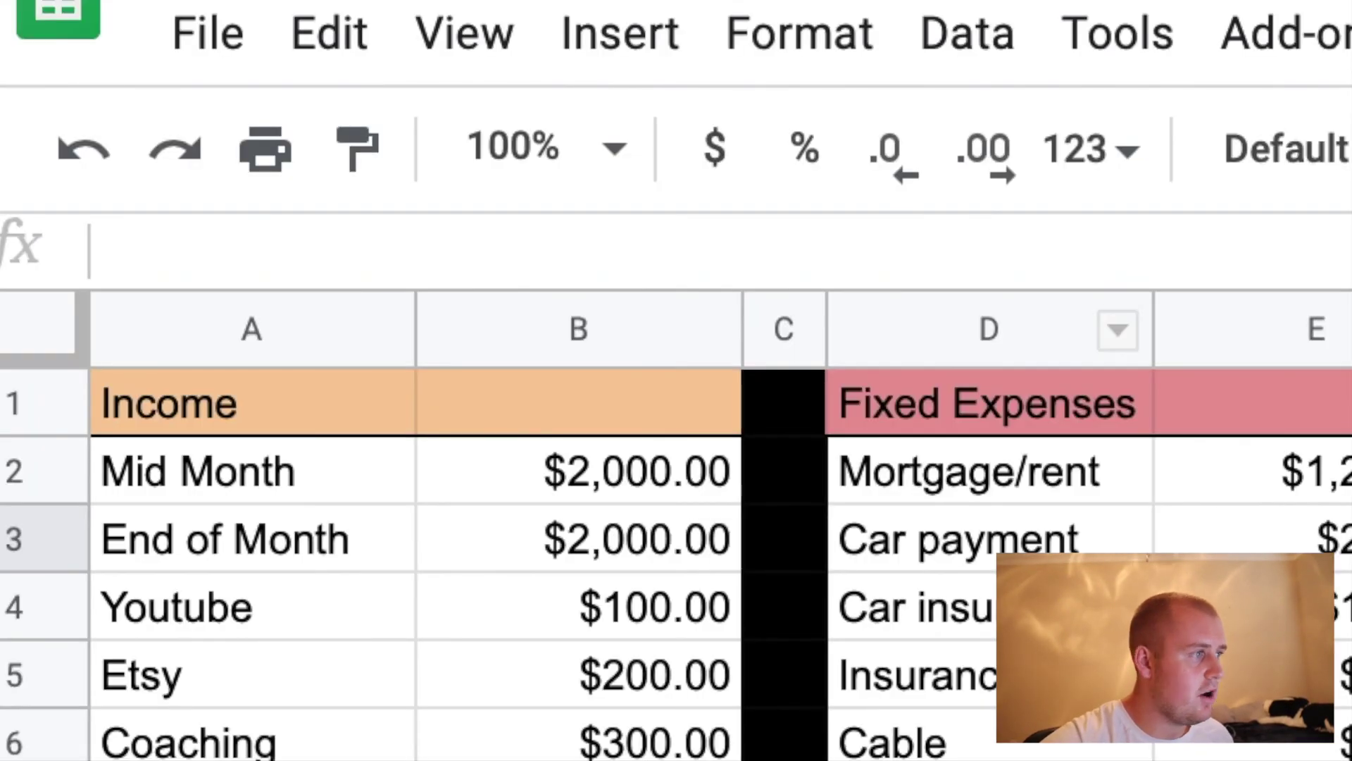
key("Up")
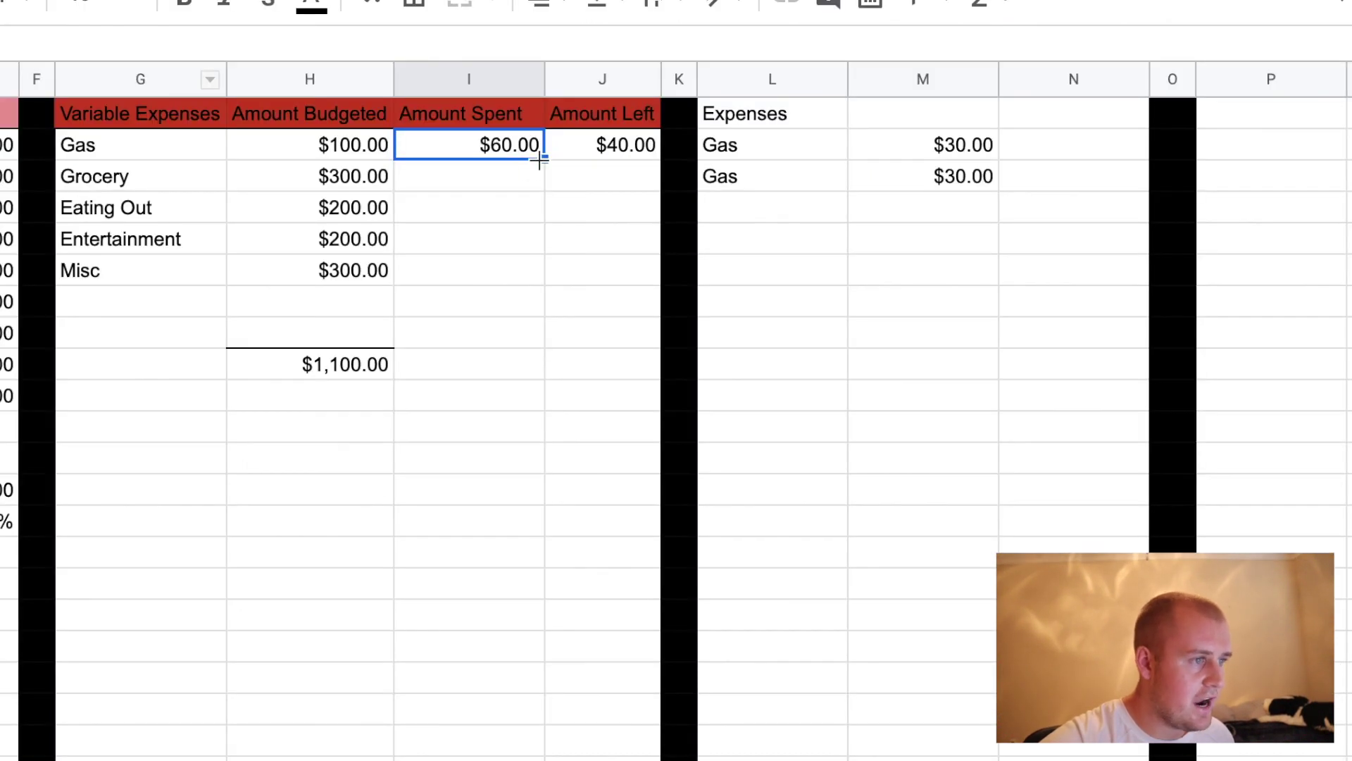
left_click_drag(544, 159, 535, 269)
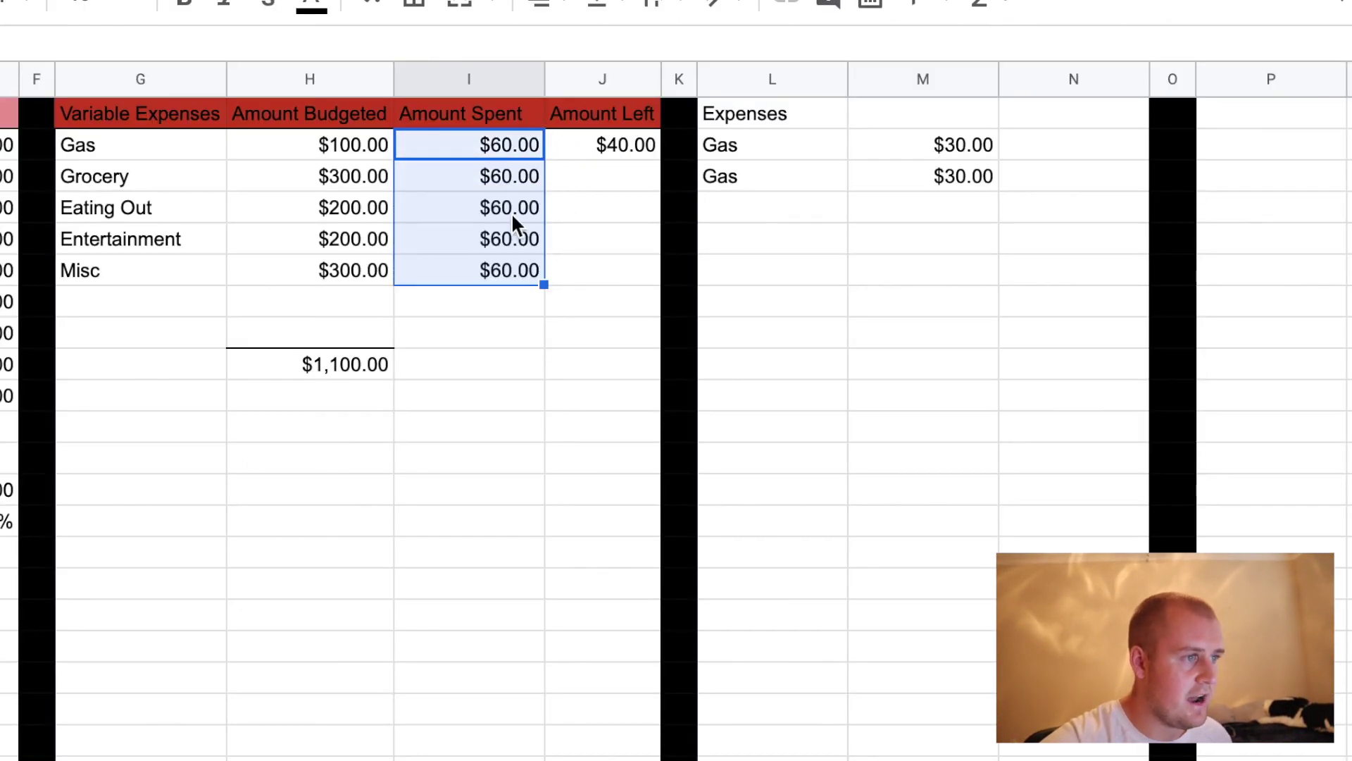
Change the criterion in the Grocery row's Amount Spent formula to "Groc*"
left_click(477, 176)
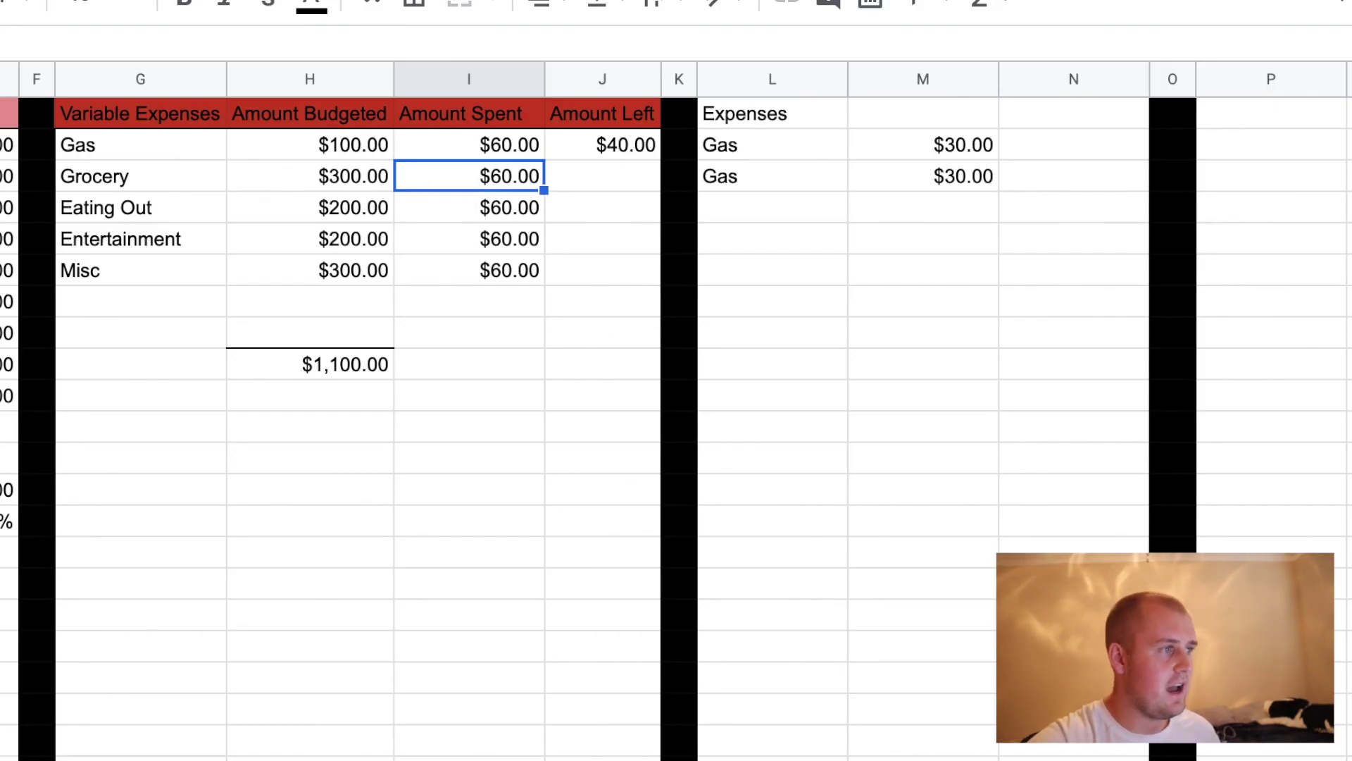
key("Return")
key("BackSpace")
key("BackSpace")
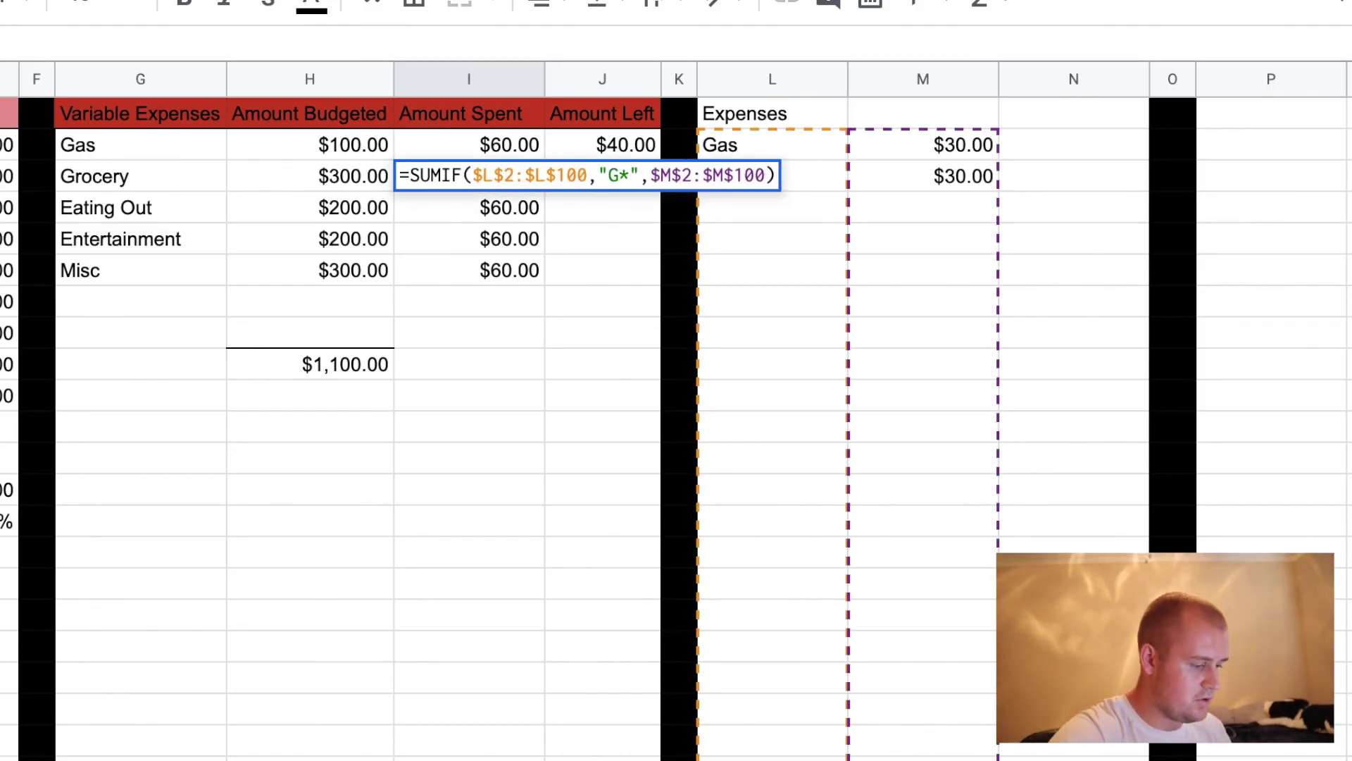
type("roc")
key("Return")
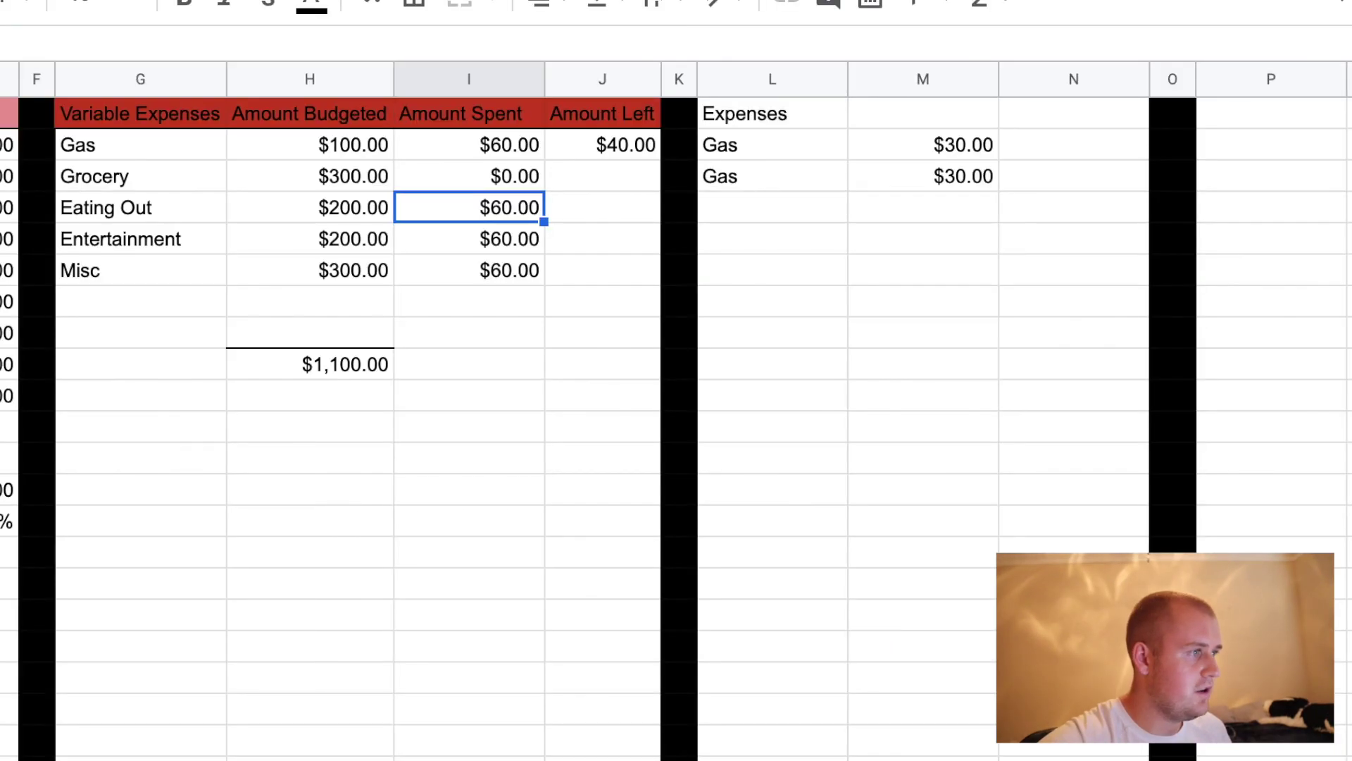
Change the criterion in the Eating Out row's Amount Spent formula to "Eating*"
key("Return")
key("BackSpace")
key("BackSpace")
key("BackSpace")
type("Eating")
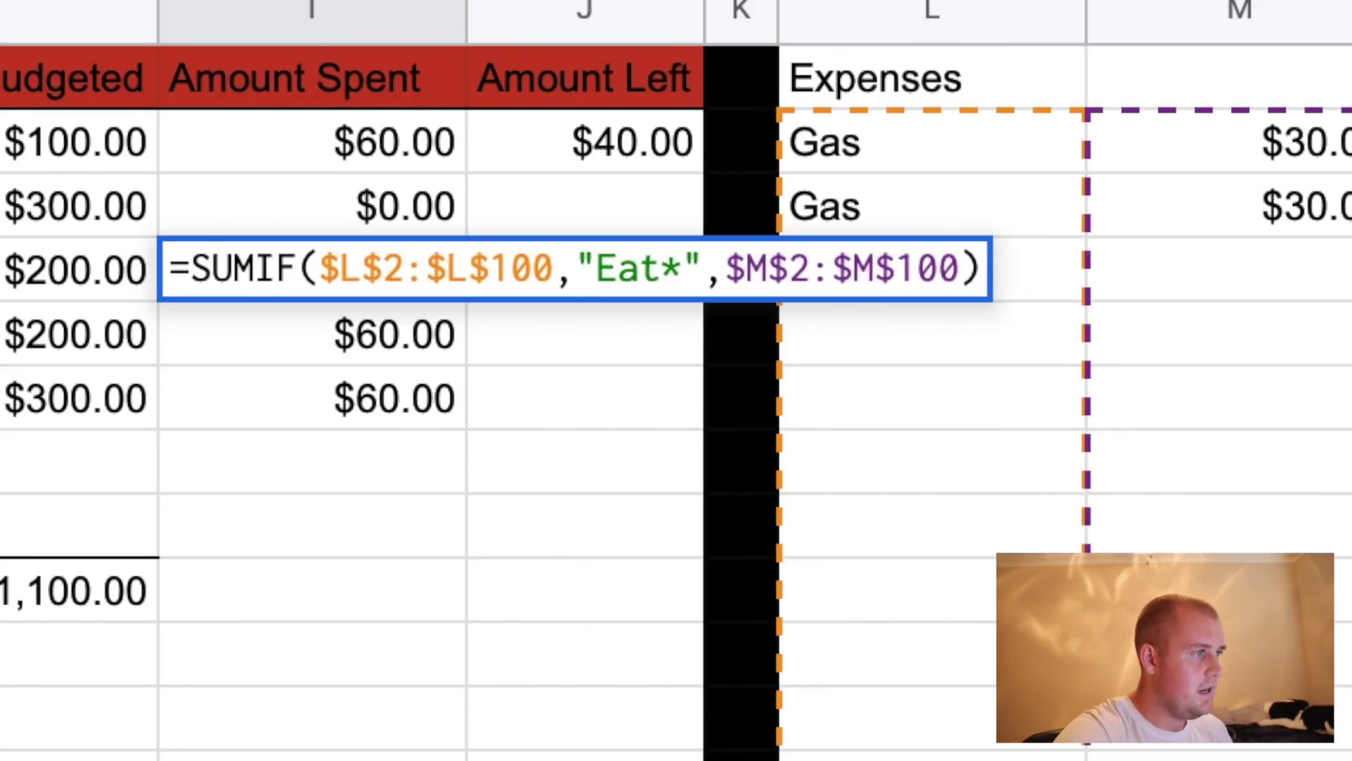
key("Return")
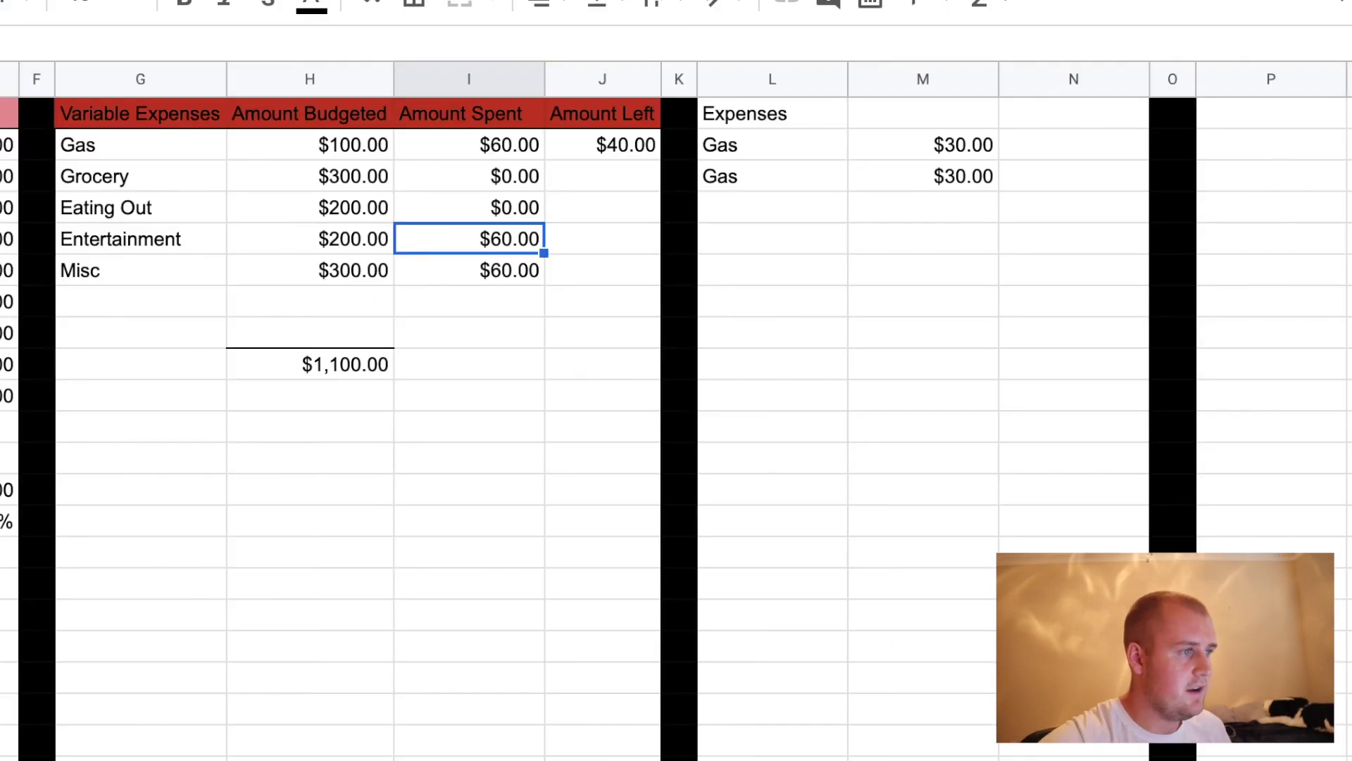
Change the criterion in the Entertainment row's Amount Spent formula to "Entertain*"
key("Return")
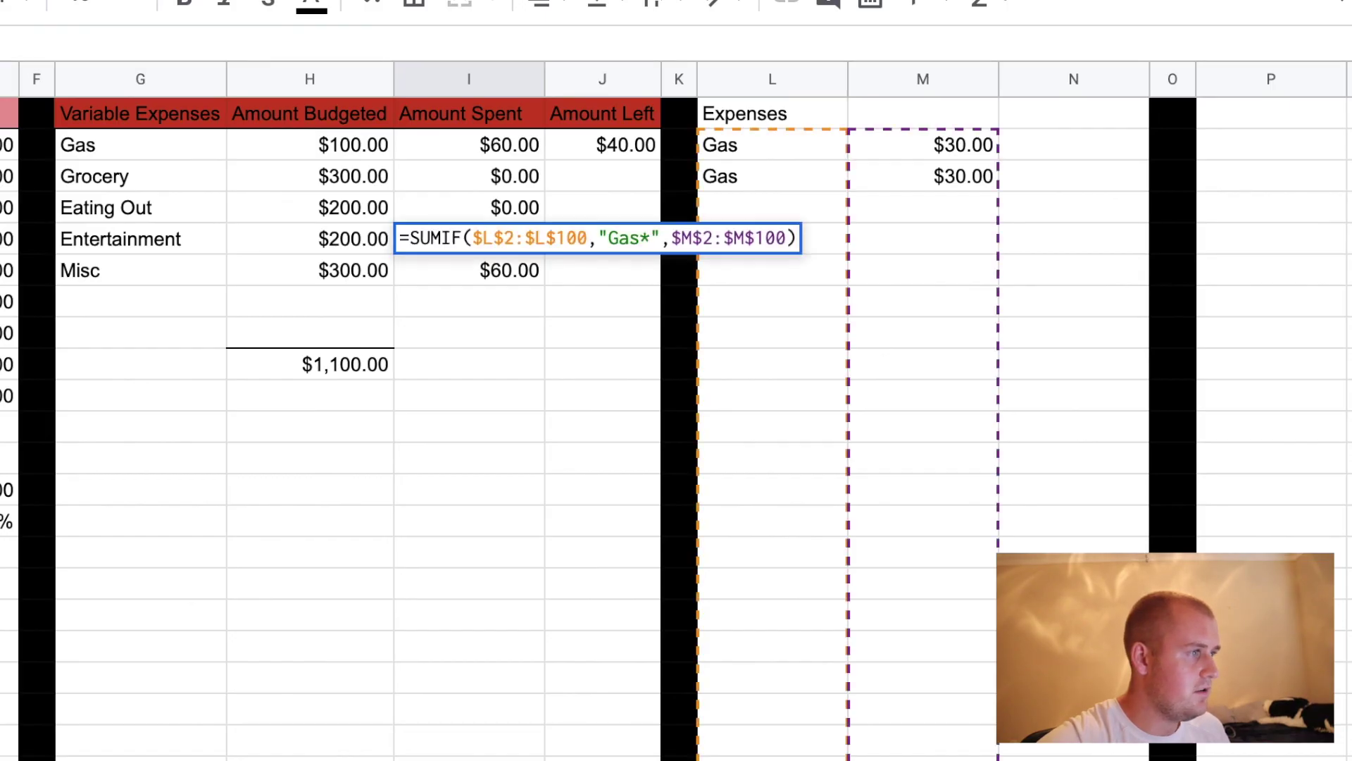
key("BackSpace")
key("BackSpace")
key("BackSpace")
type("Entertain")
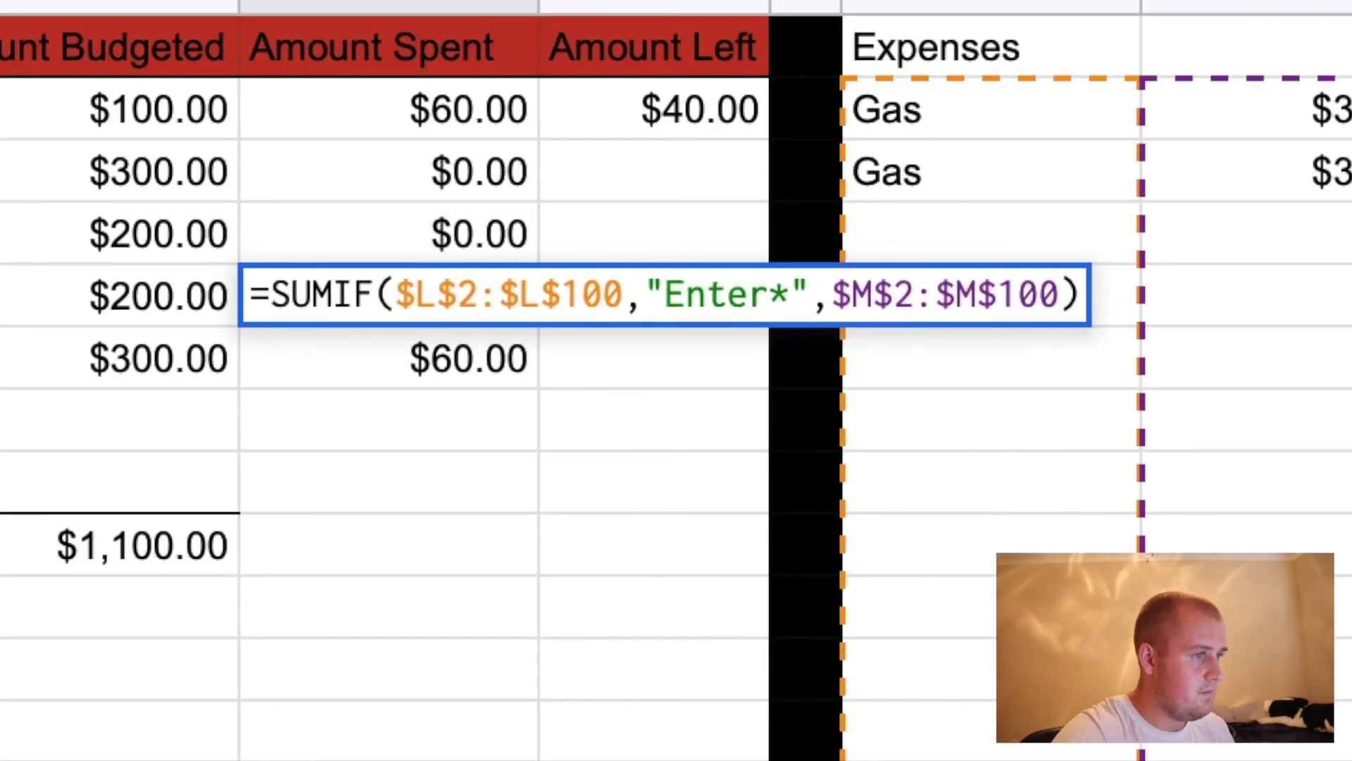
key("Return")
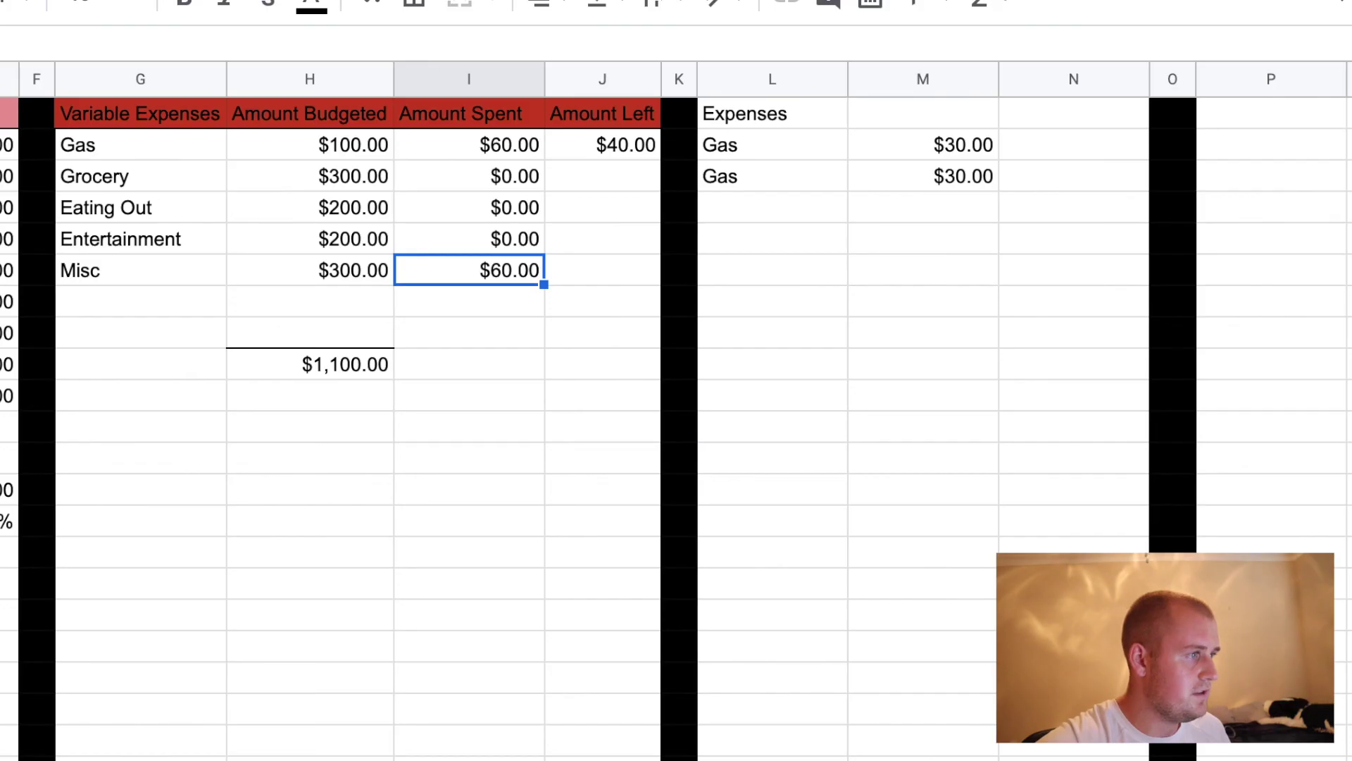
Change the criterion in the Misc row's Amount Spent formula to "Misc*"
key("Return")
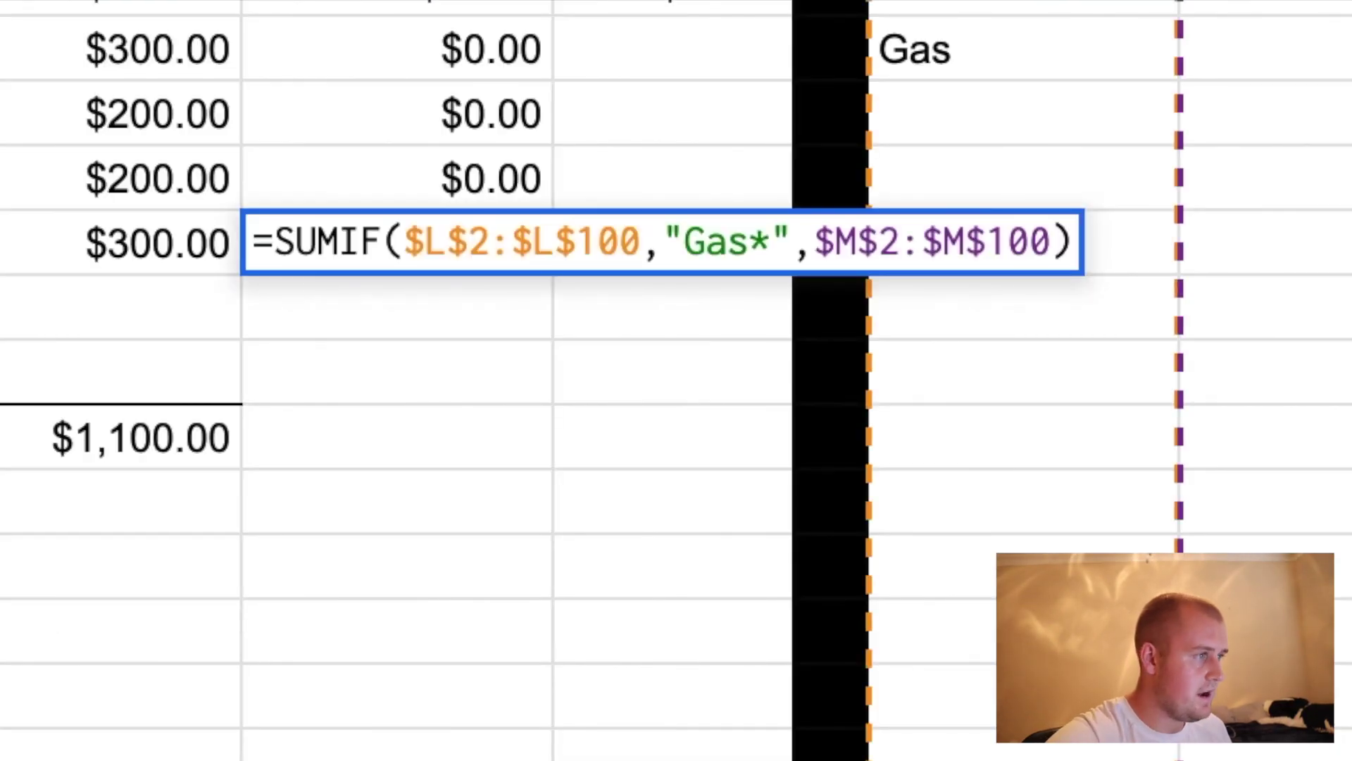
key("BackSpace")
key("BackSpace")
key("BackSpace")
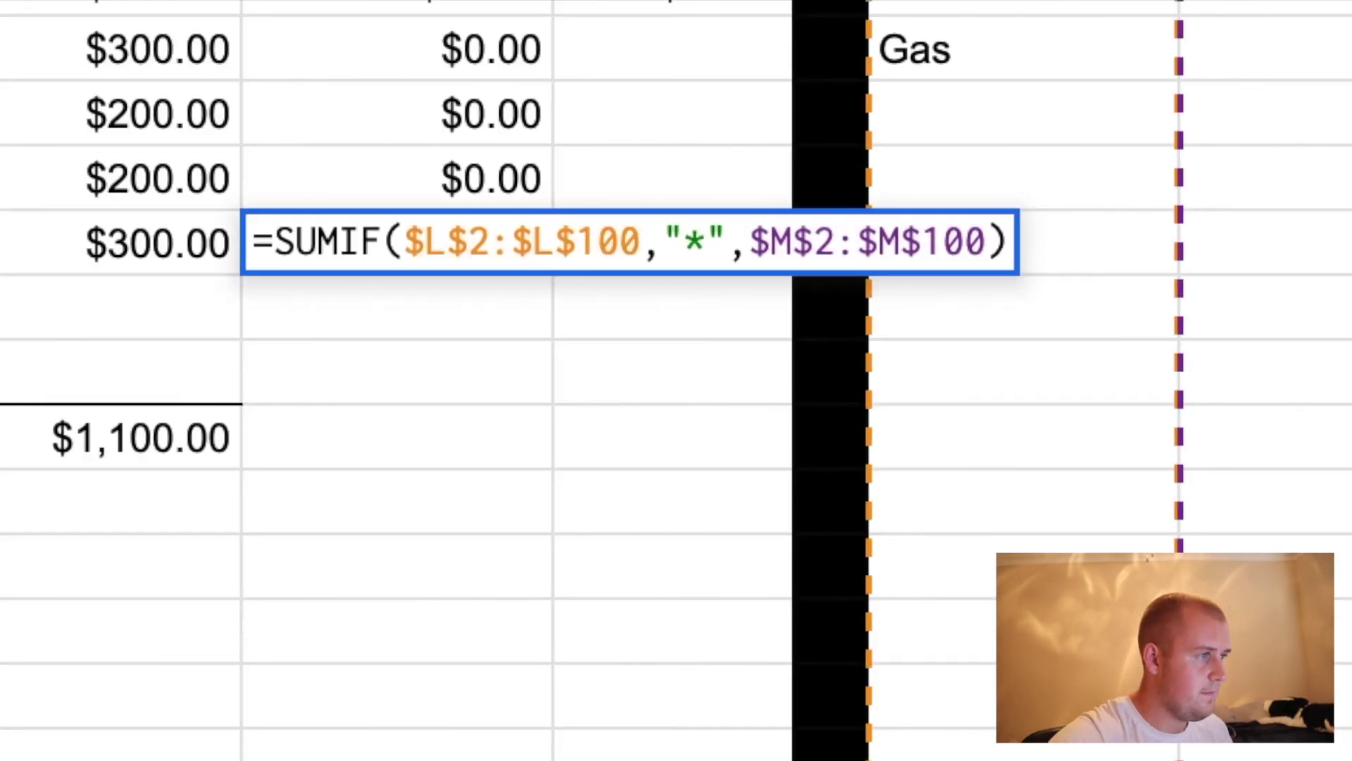
type("Misc")
key("Return")
Log a Misc expense of 100 in the first empty row of the Expenses list
left_click(754, 214)
type("Misc")
key("Tab")
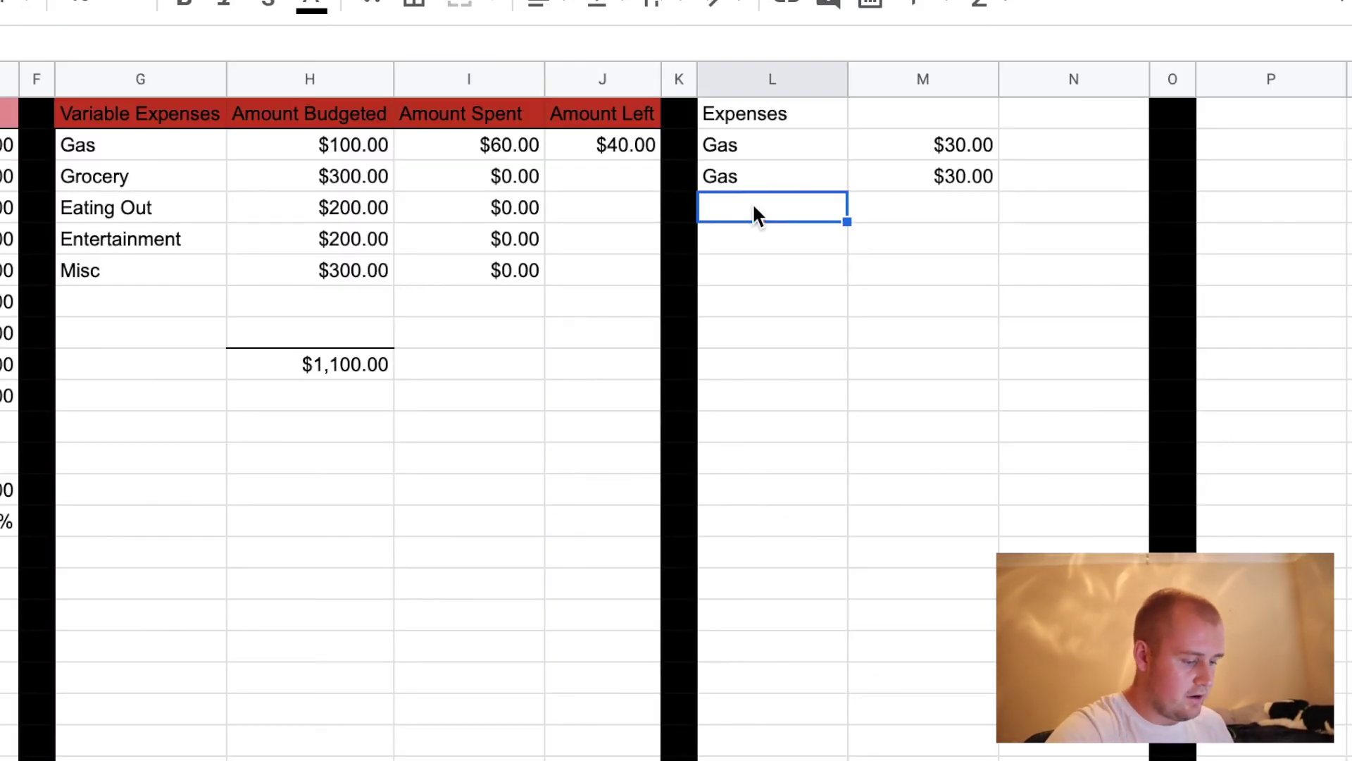
type("100")
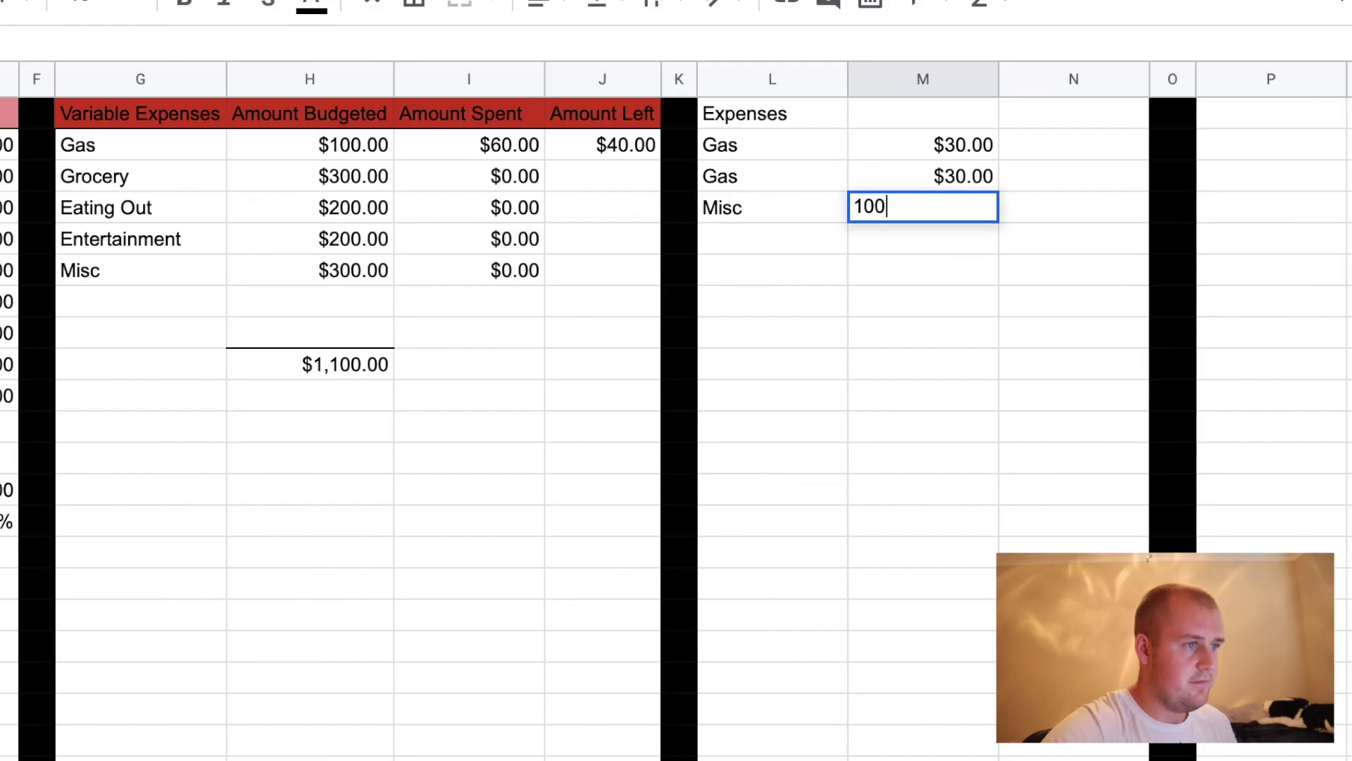
key("Return")
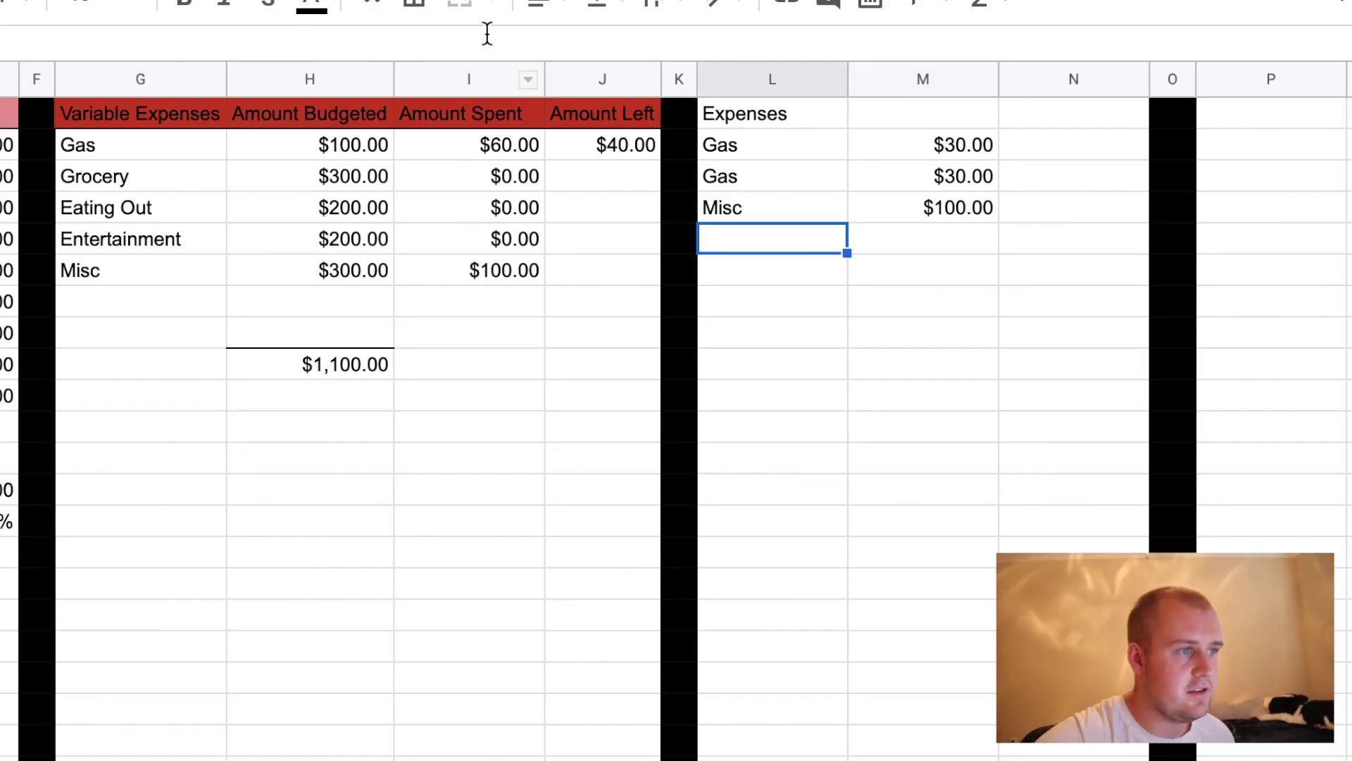
Fill the Gas row's Amount Left formula down through the Misc row
left_click(642, 145)
left_click_drag(660, 159, 645, 286)
left_click(611, 310)
left_click(614, 234)
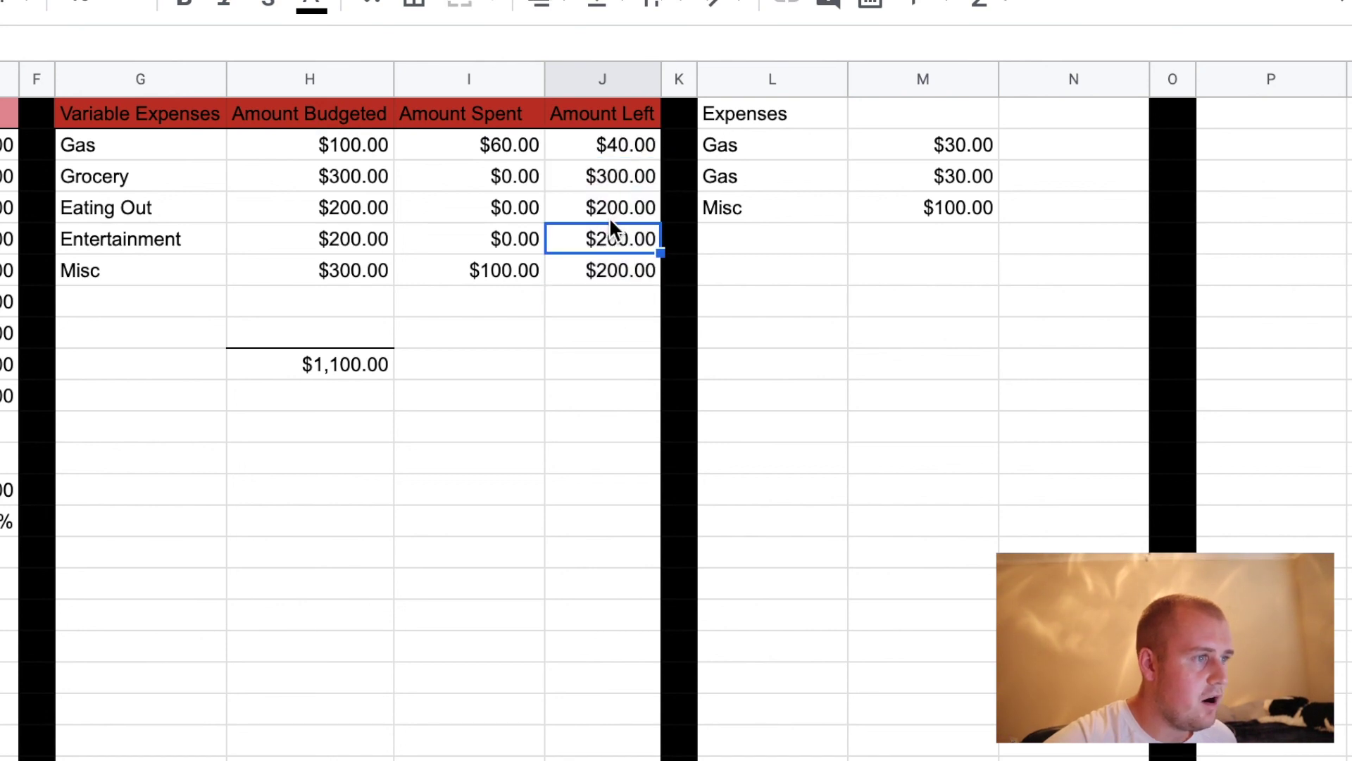
left_click(610, 209)
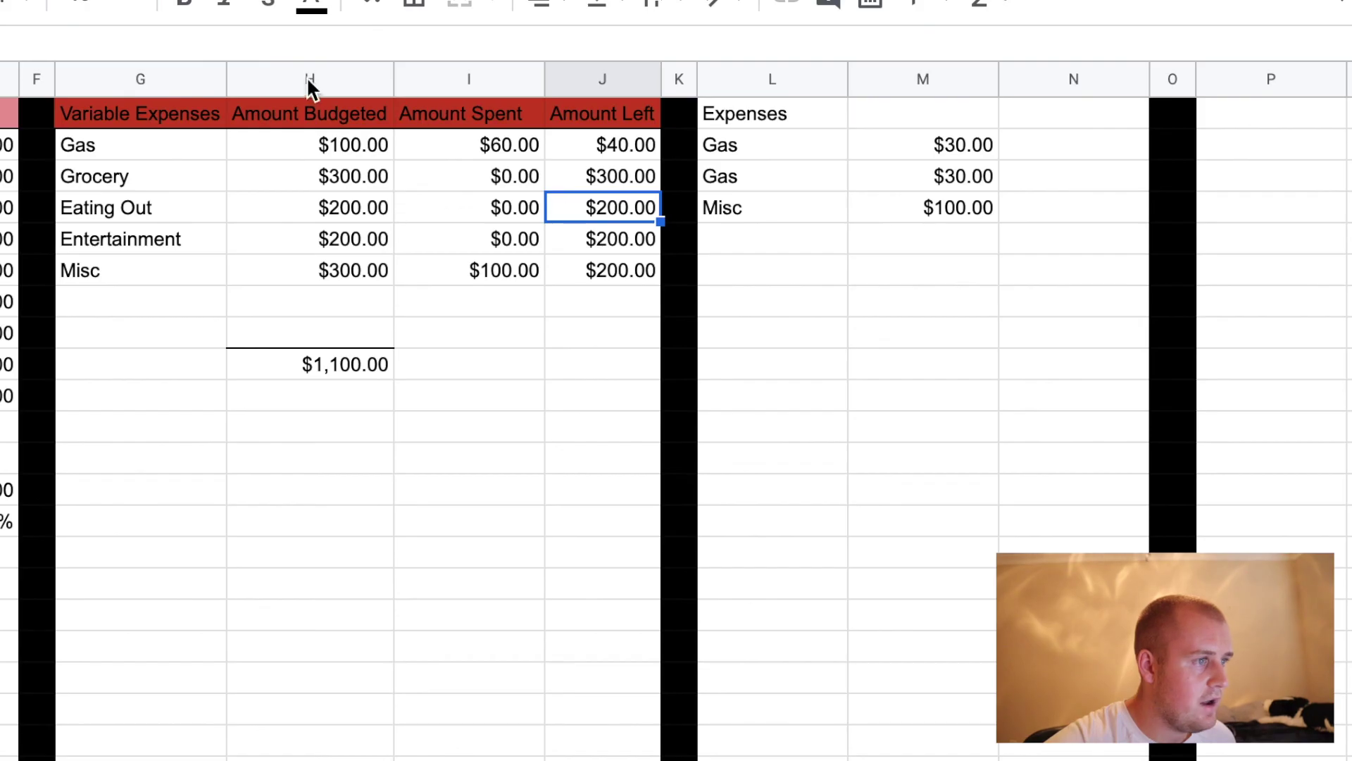
left_click(328, 206)
left_click(444, 206)
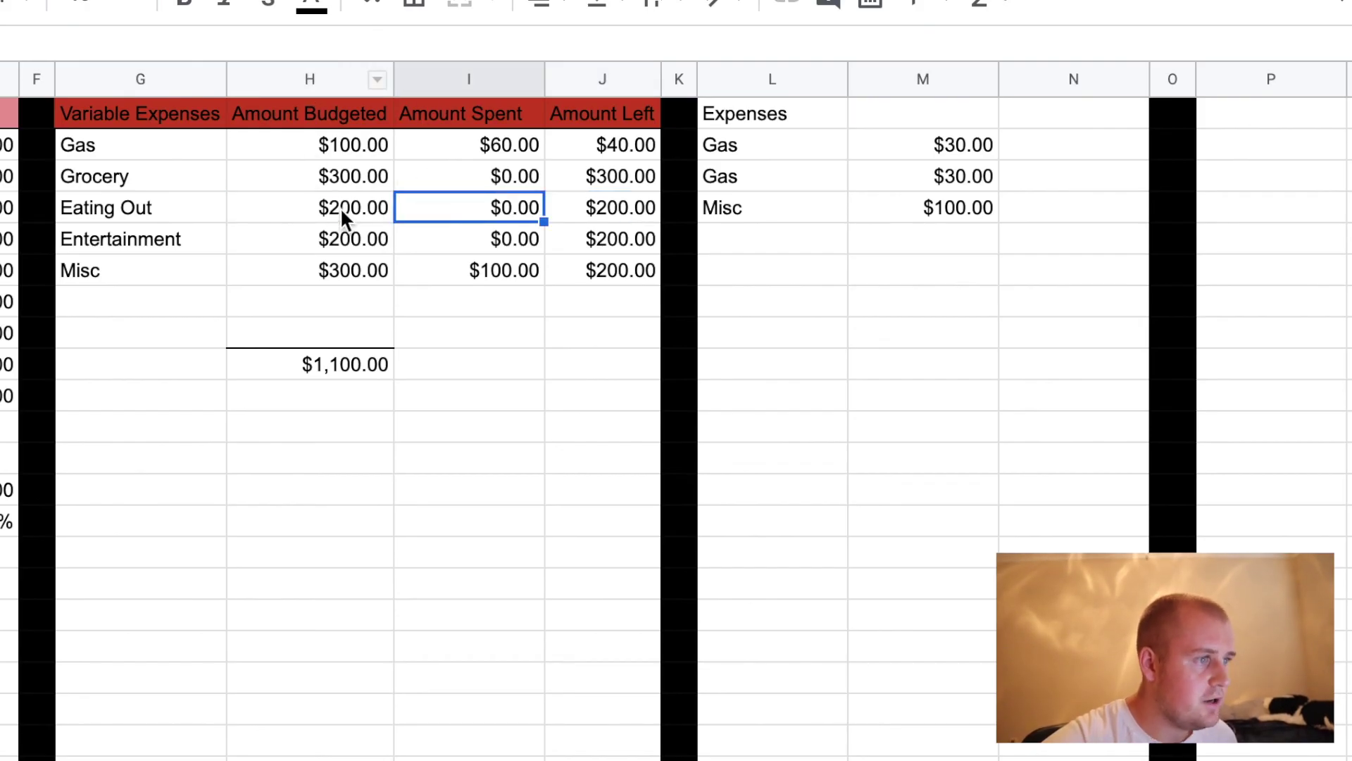
left_click(615, 215)
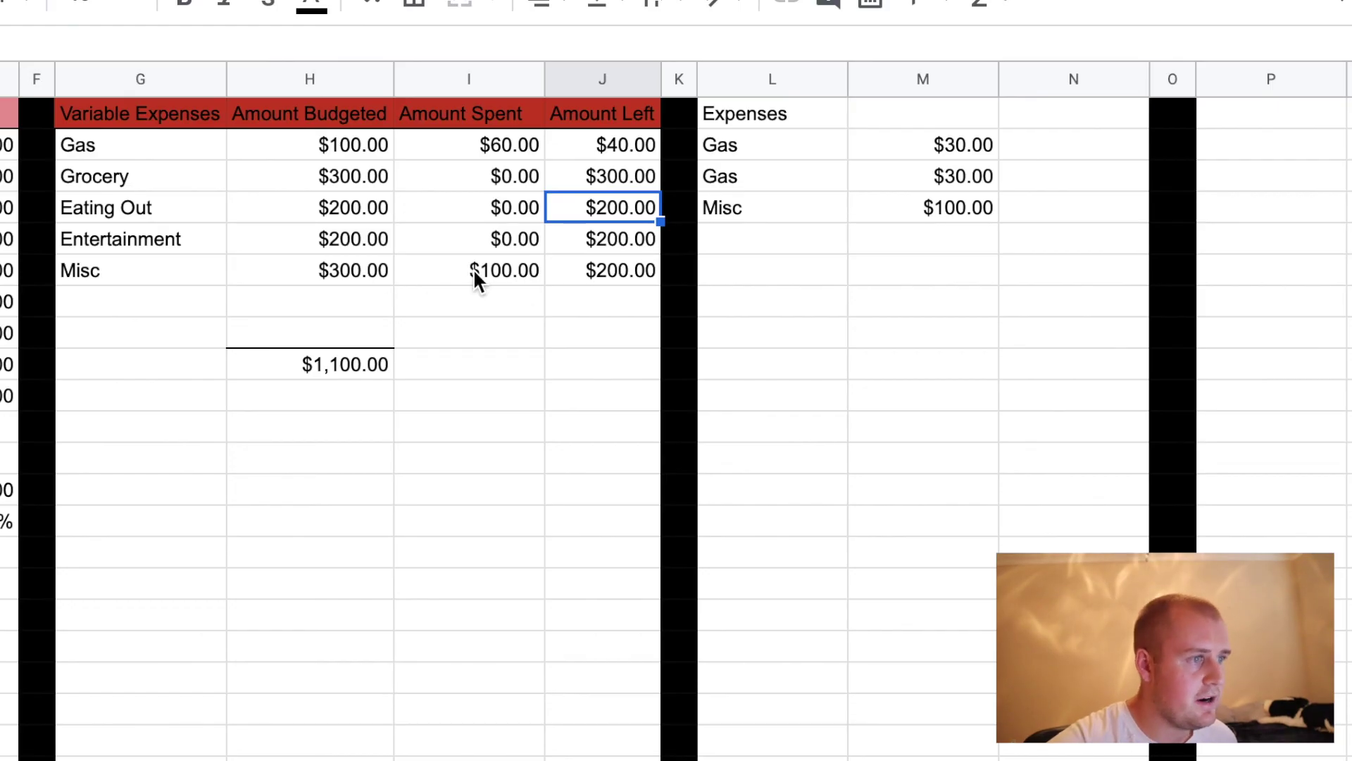
Total the Amount Spent and Amount Left columns in row 9 with =SUM(I2:I8) and =SUM(J2:J8)
left_click(458, 364)
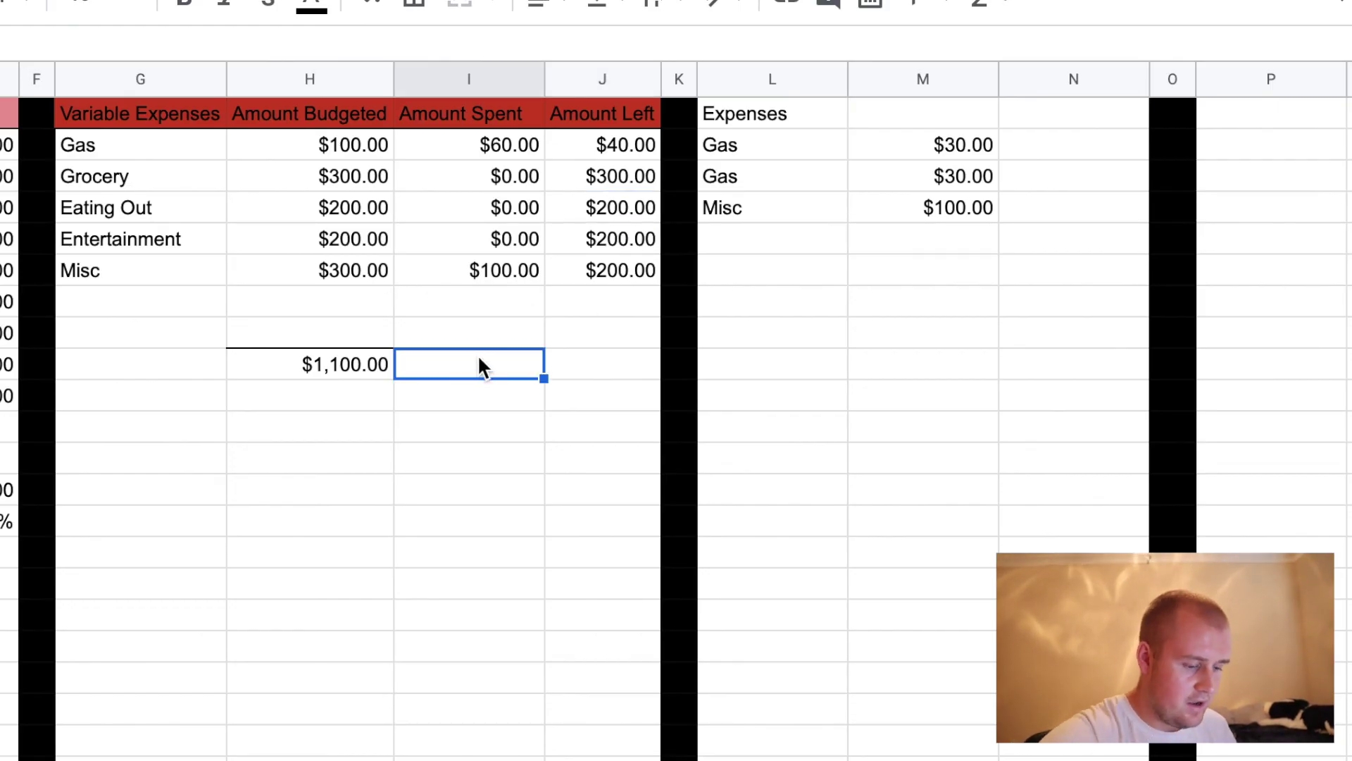
type("=su")
key("Tab")
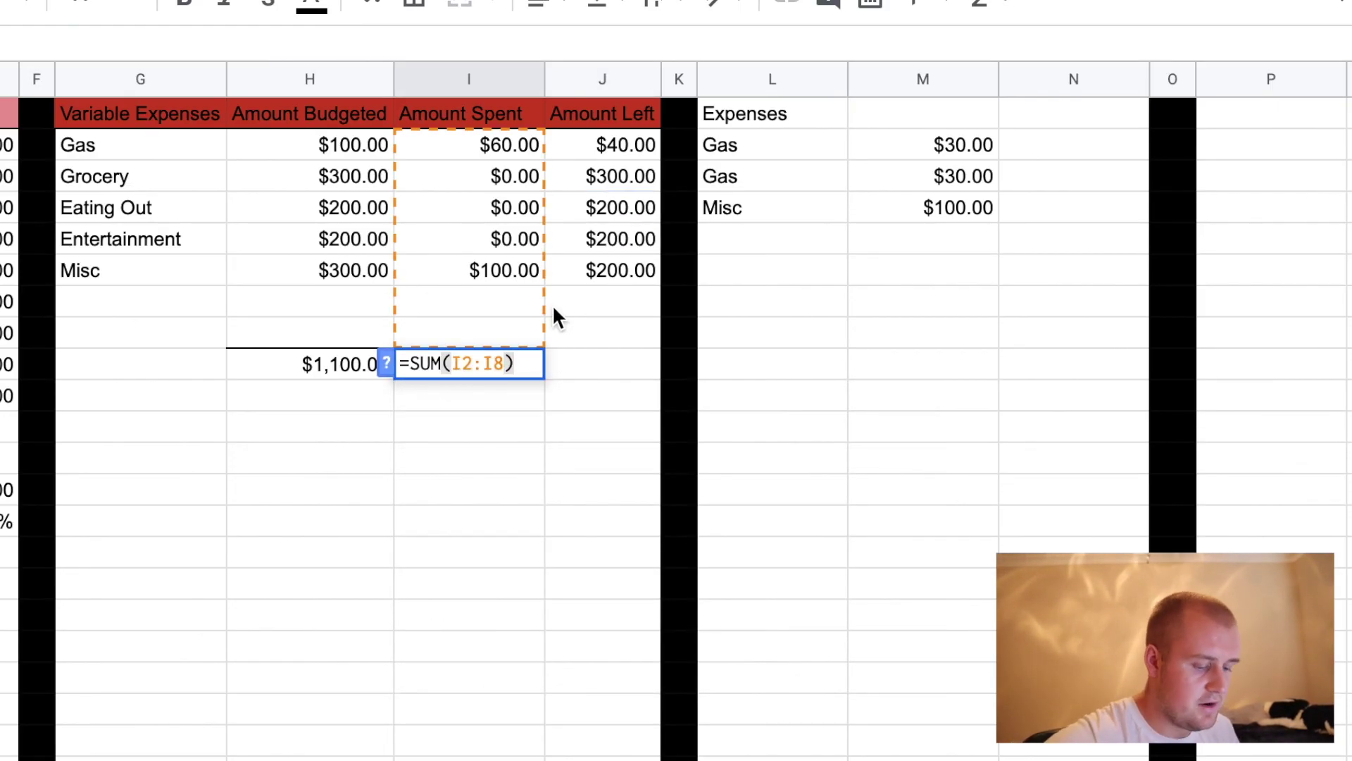
key("Return")
left_click(589, 356)
type("=sum")
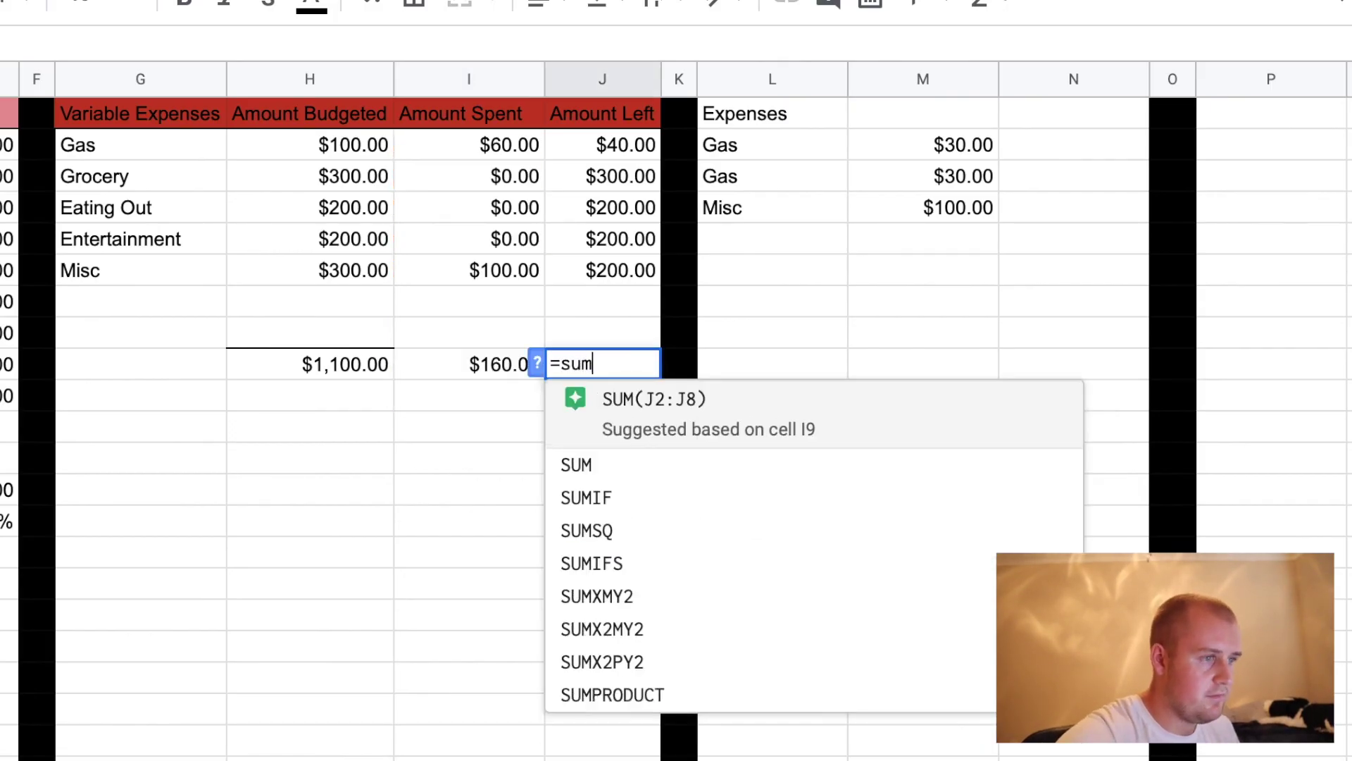
key("Tab")
key("Return")
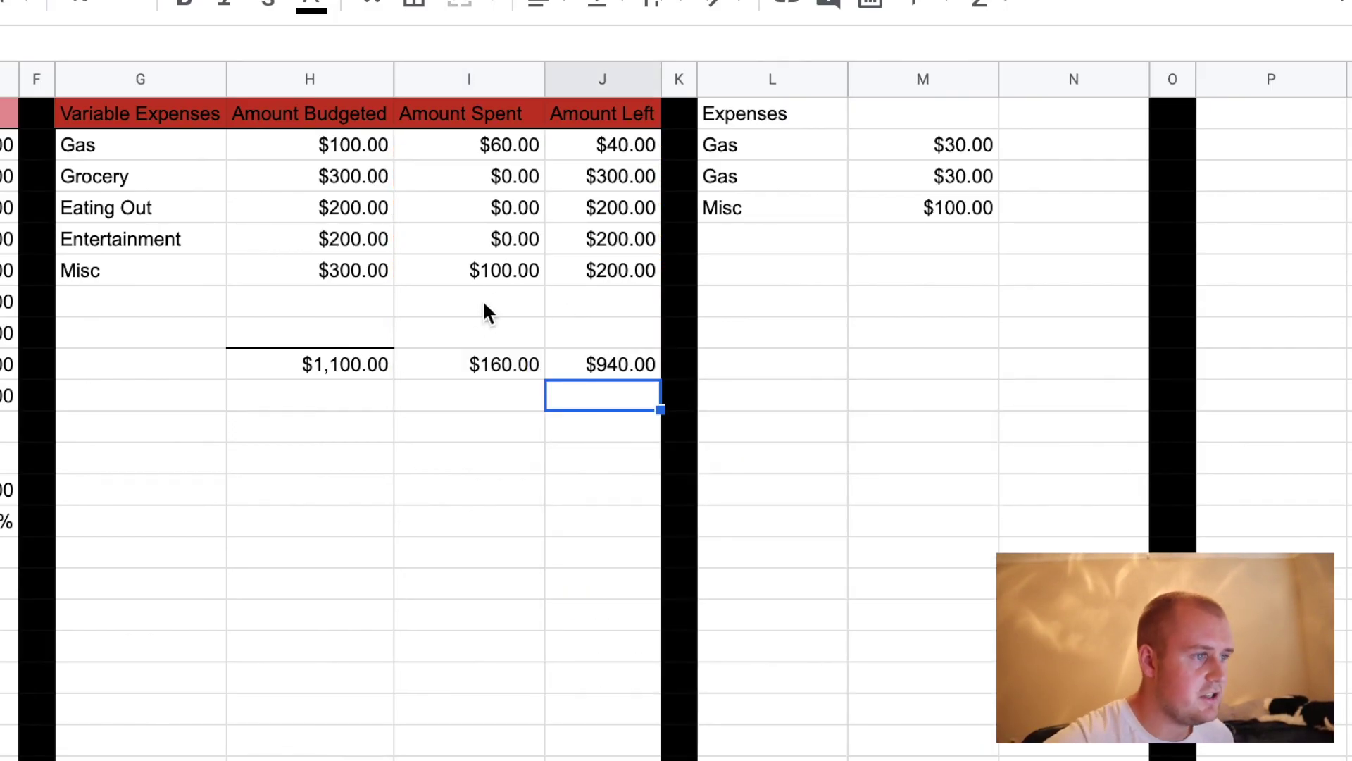
Add a top border to the Amount Spent and Amount Left totals in I9:J9
left_click_drag(426, 363, 564, 362)
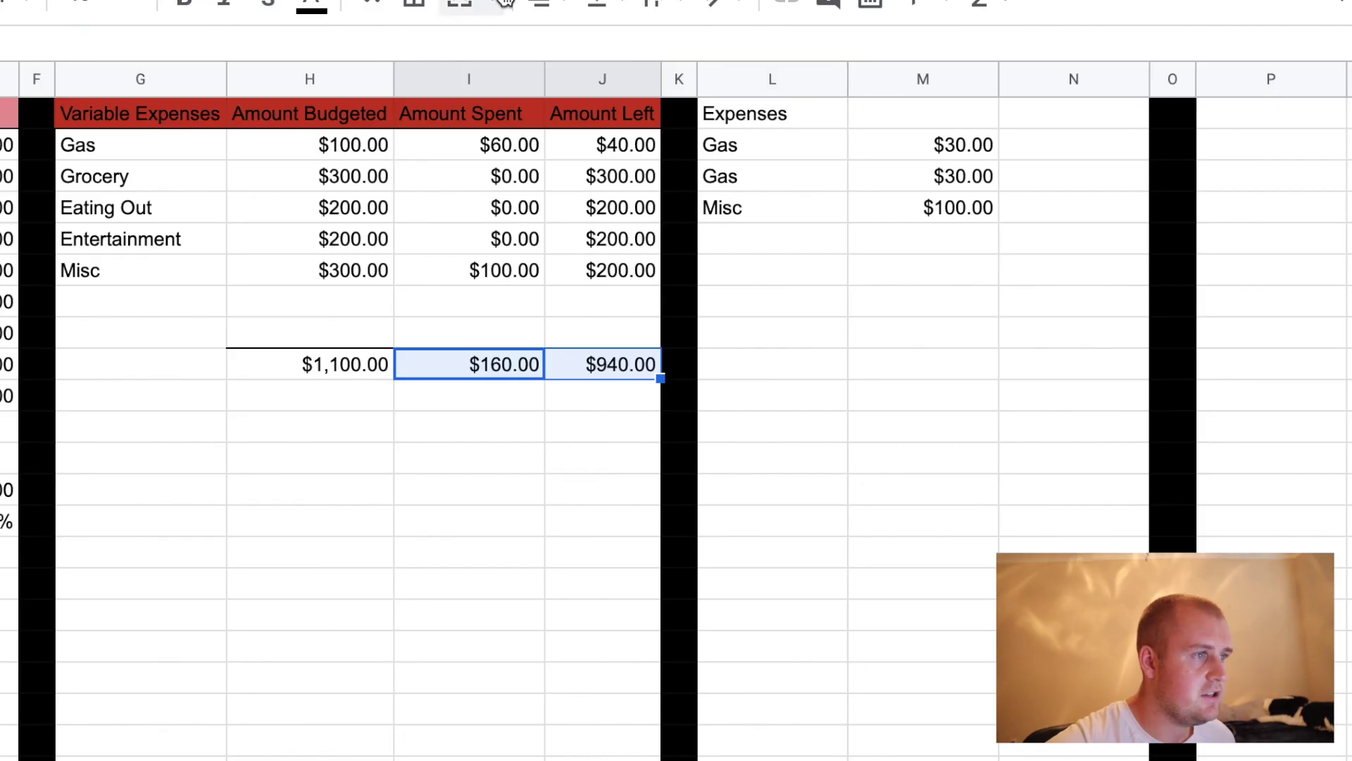
left_click(414, 4)
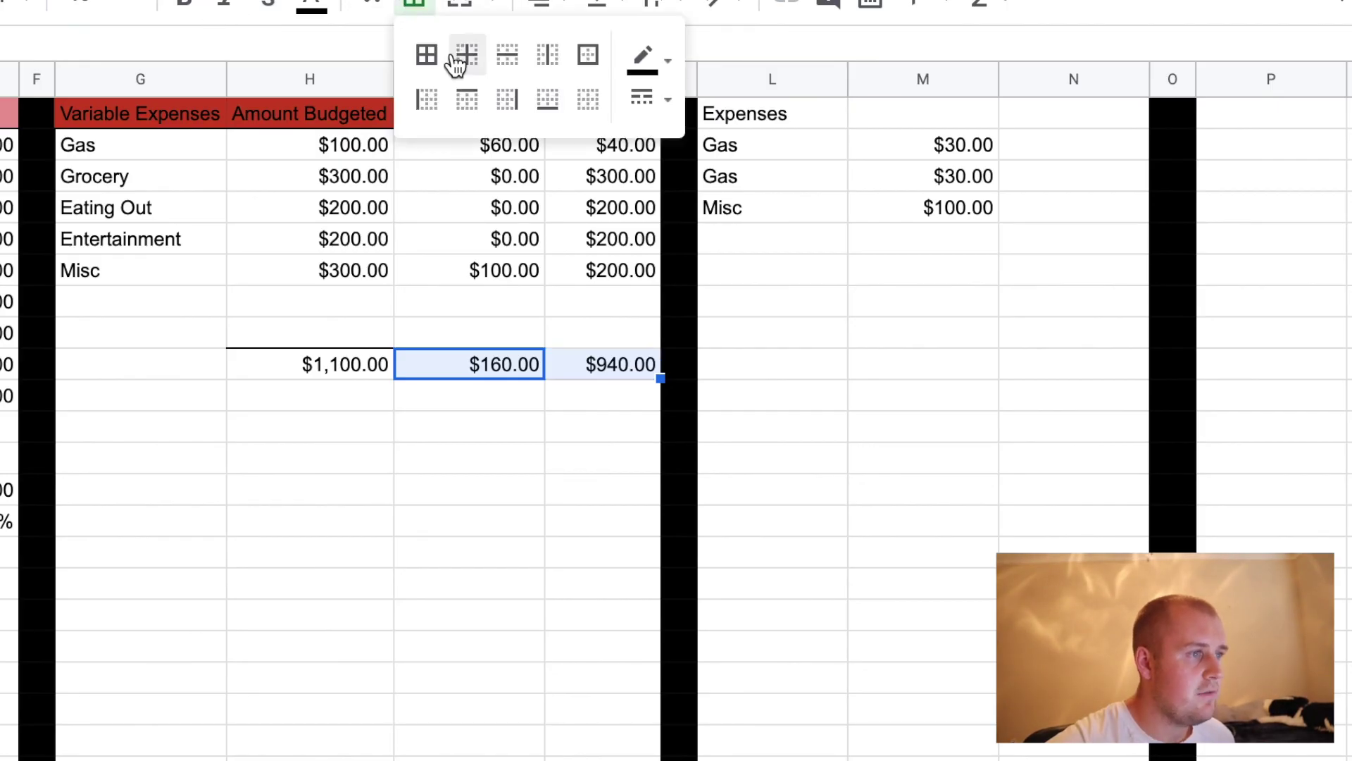
left_click(467, 99)
left_click(521, 405)
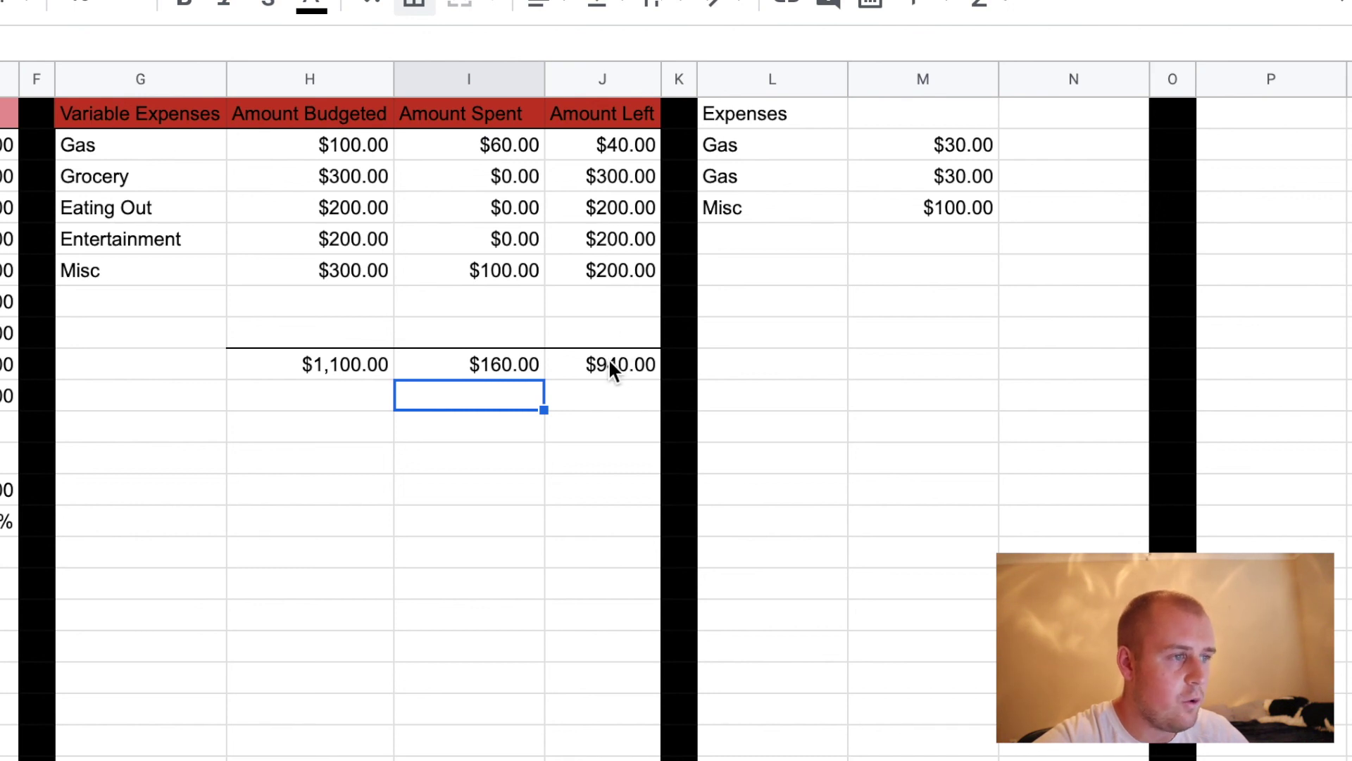
Log an Eating Out expense of 100 below the Misc entry in the Expenses list
left_click(756, 248)
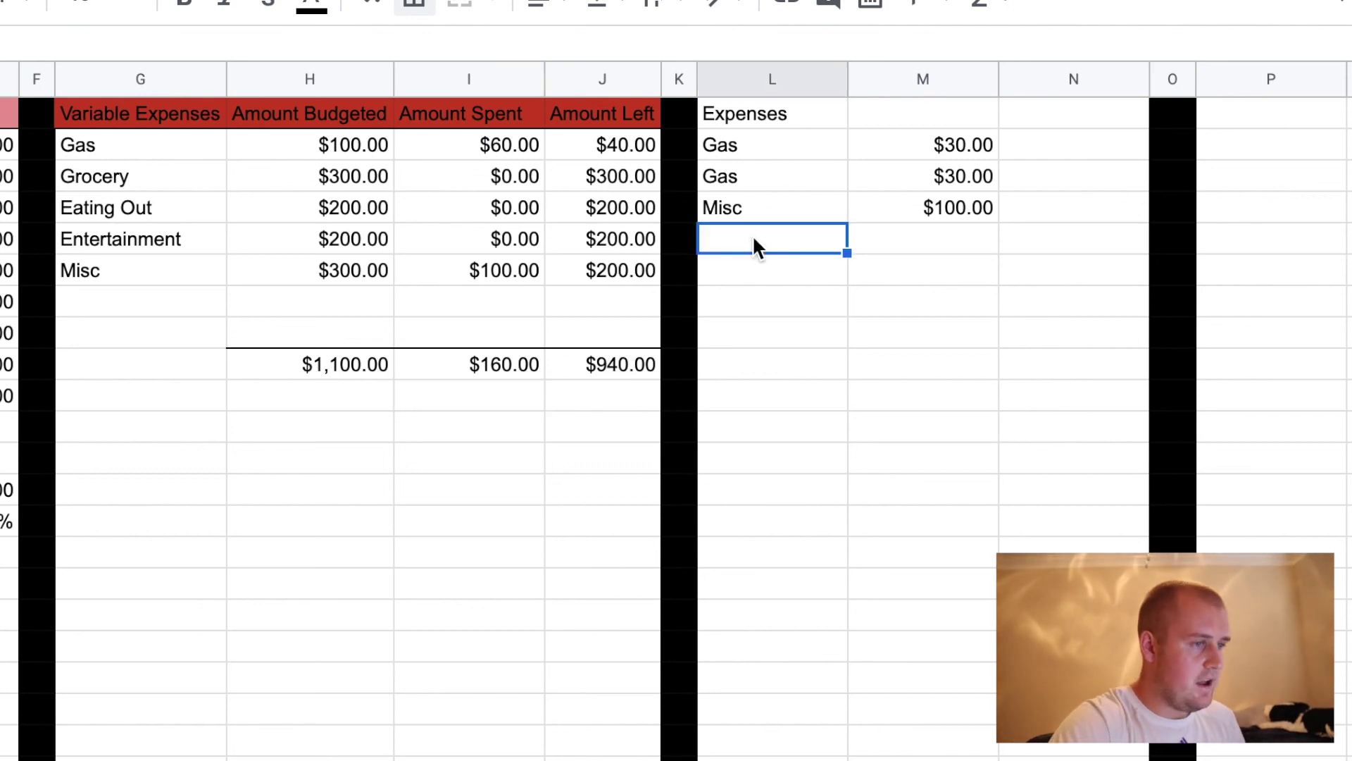
type("Eating Out")
key("Tab")
type("100")
key("Return")
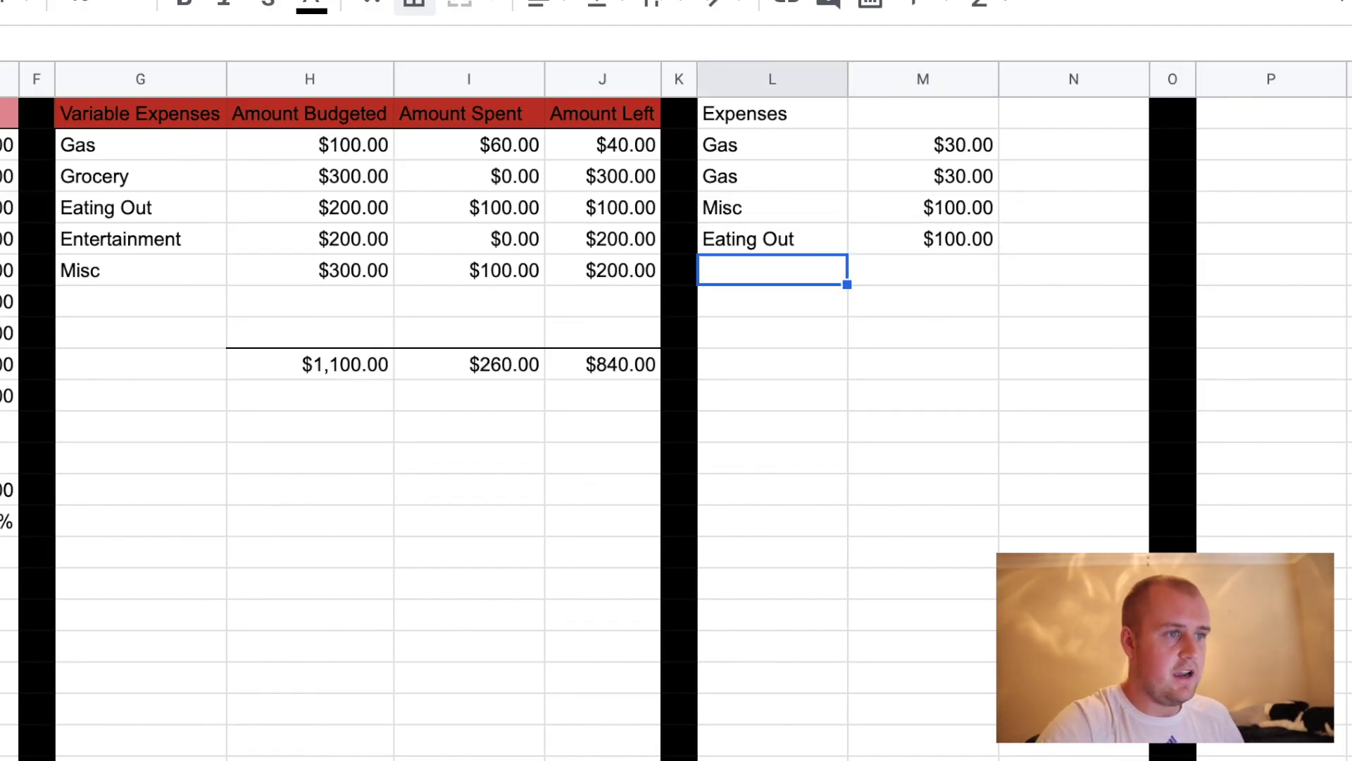
Add the note "Date to Chilis" in column N beside the Eating Out expense
left_click(1056, 242)
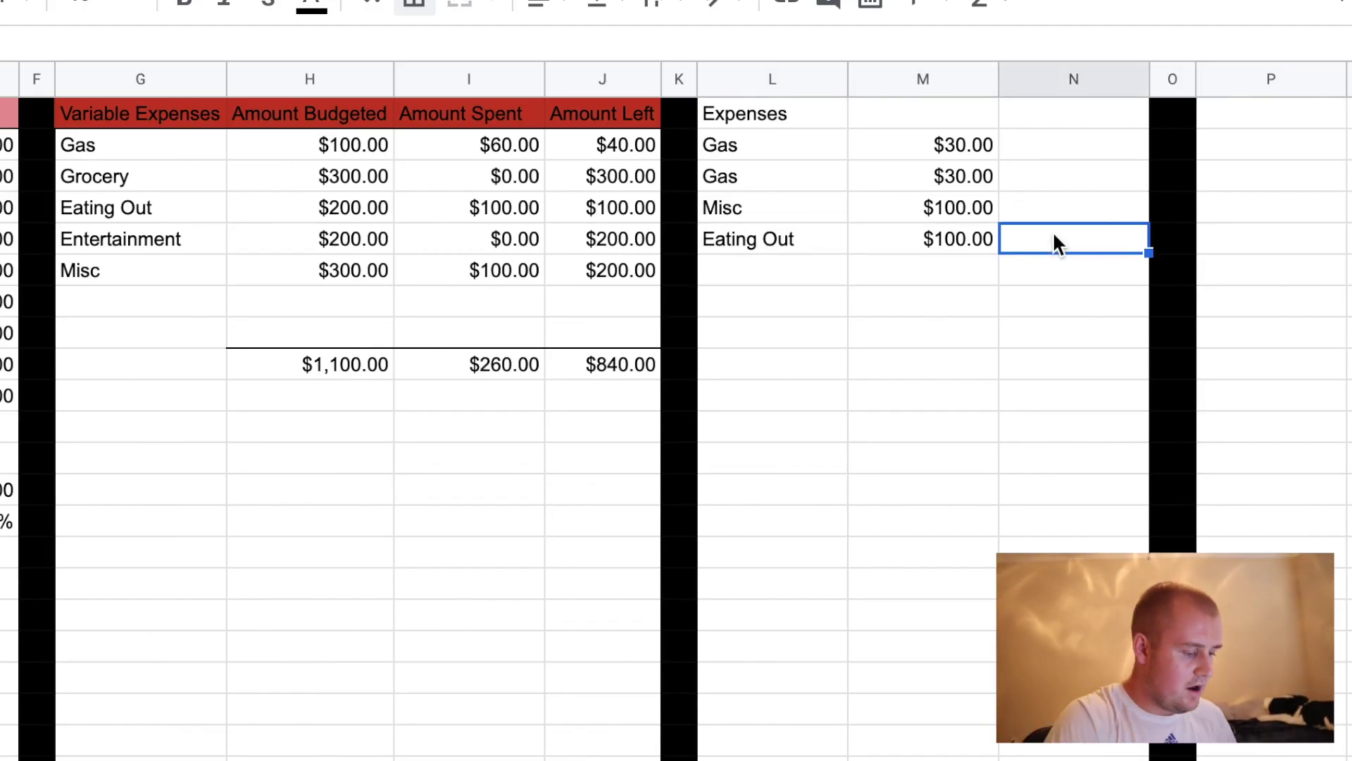
type("Date to Chi")
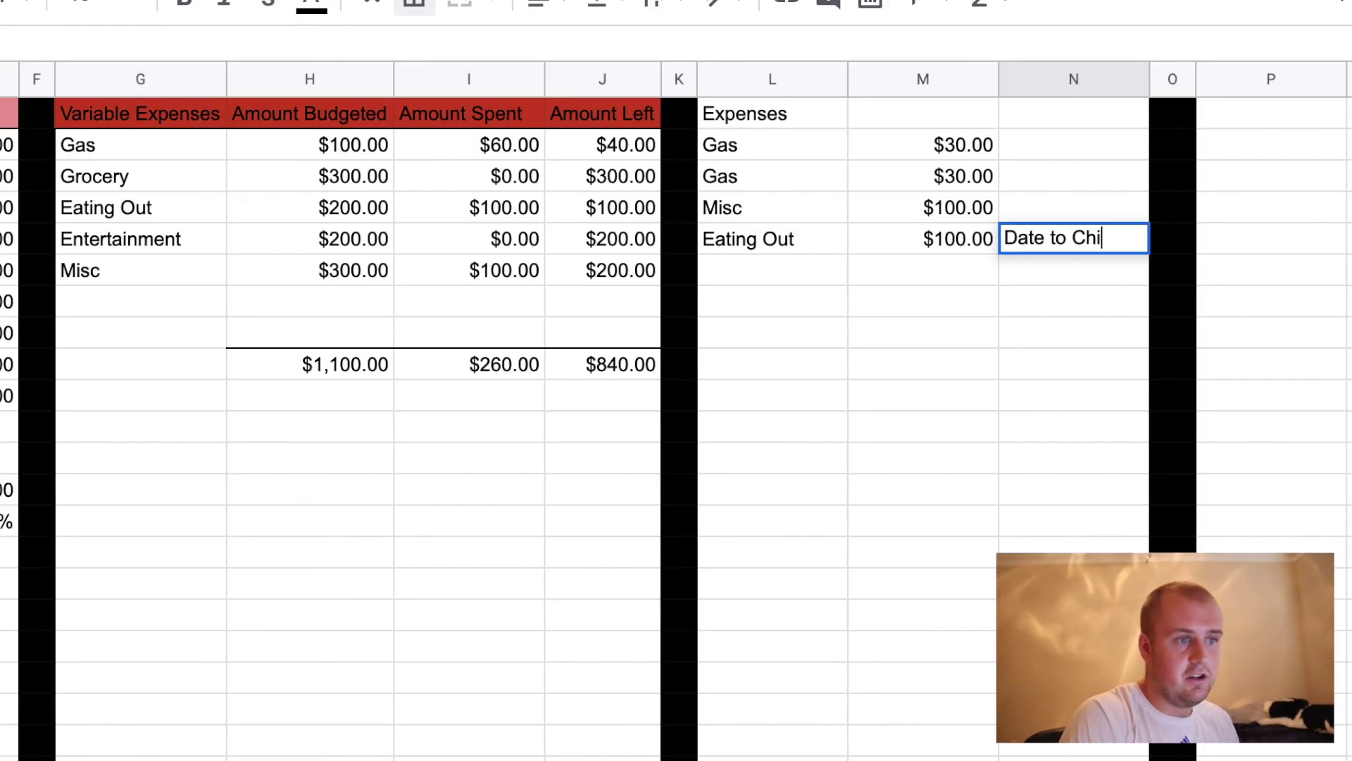
type("lis")
key("Return")
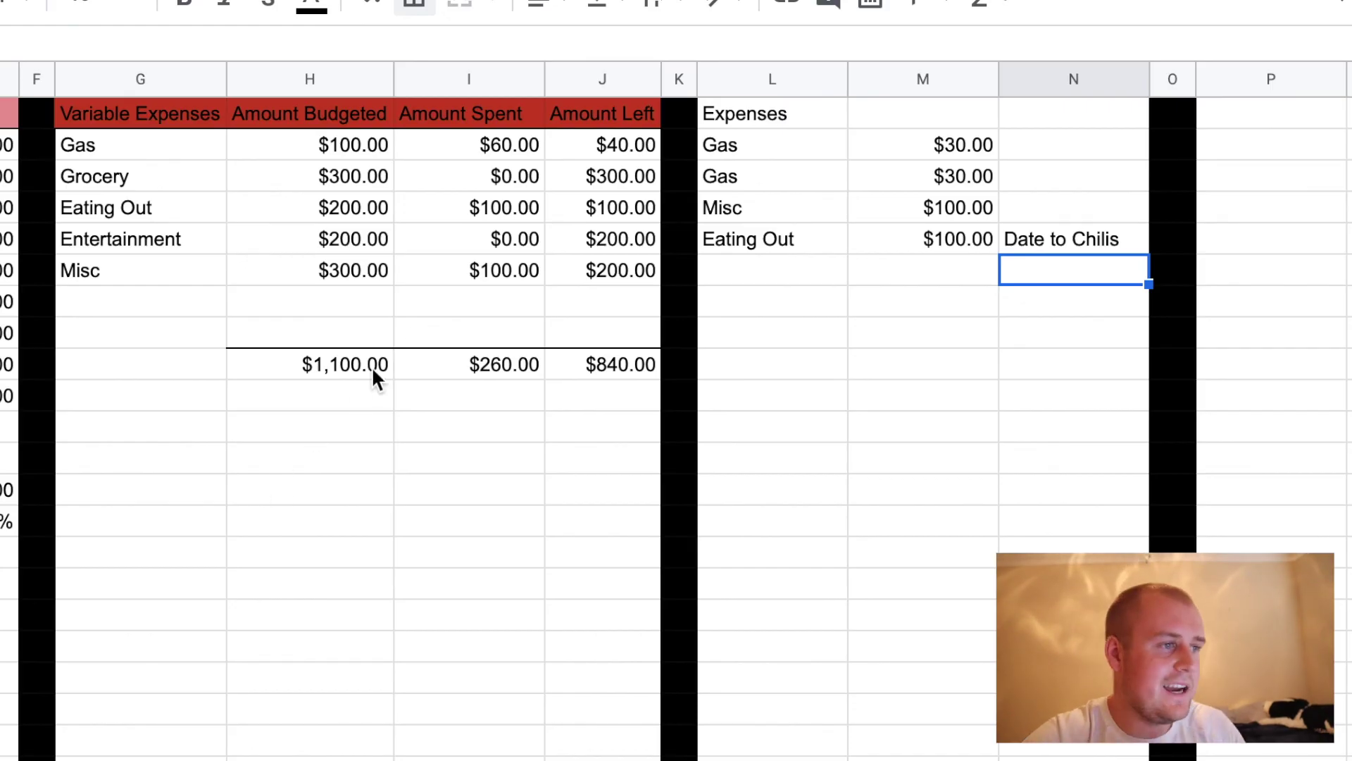
Add a conditional formatting rule to J2:J9 that applies the default green style to values greater than or equal to 0
left_click_drag(604, 145, 614, 360)
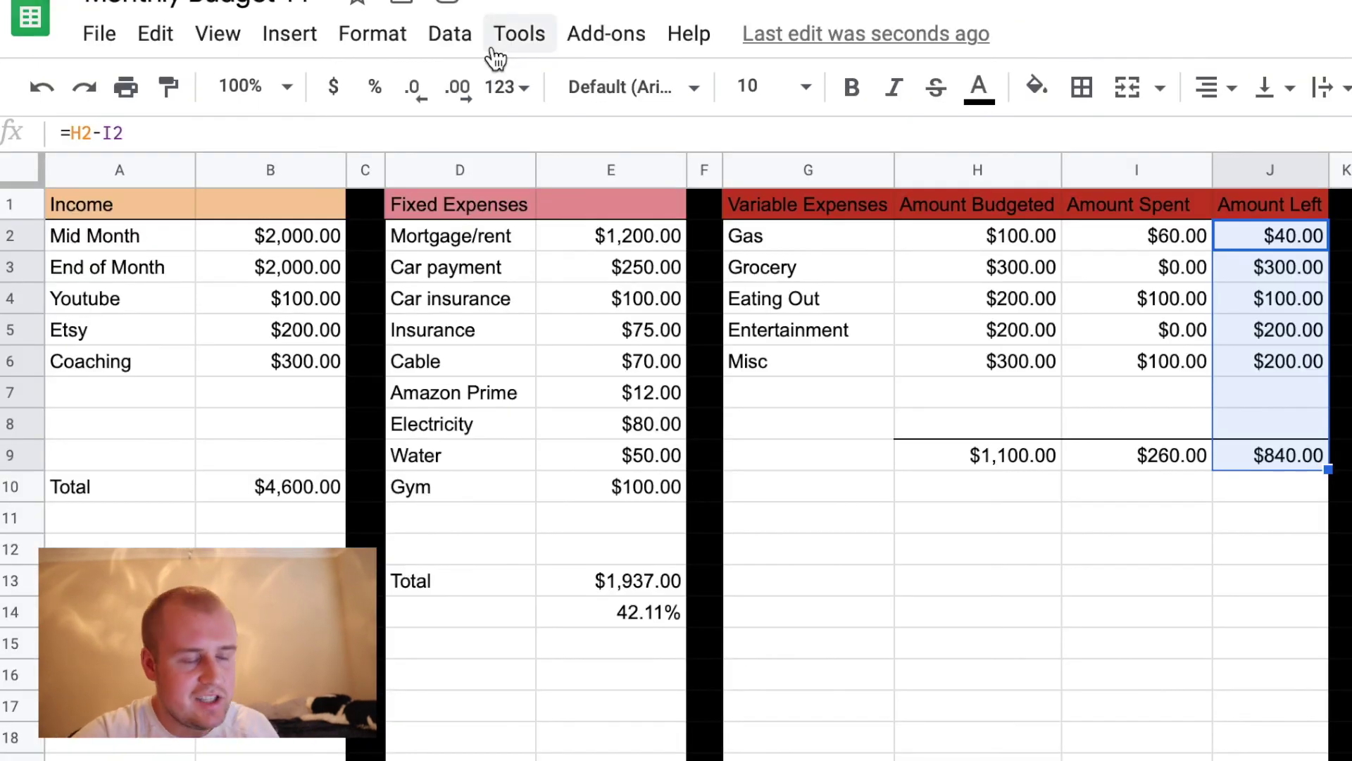
left_click(377, 48)
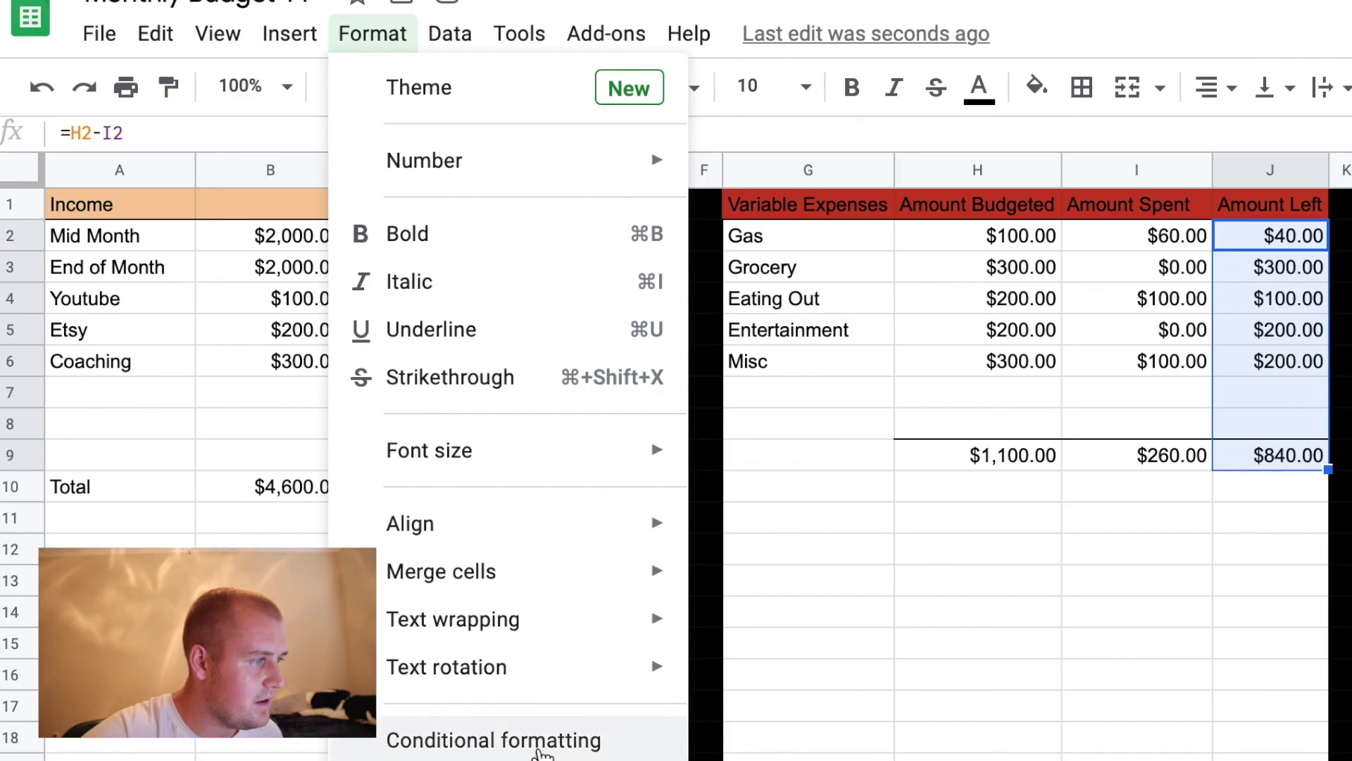
left_click(532, 743)
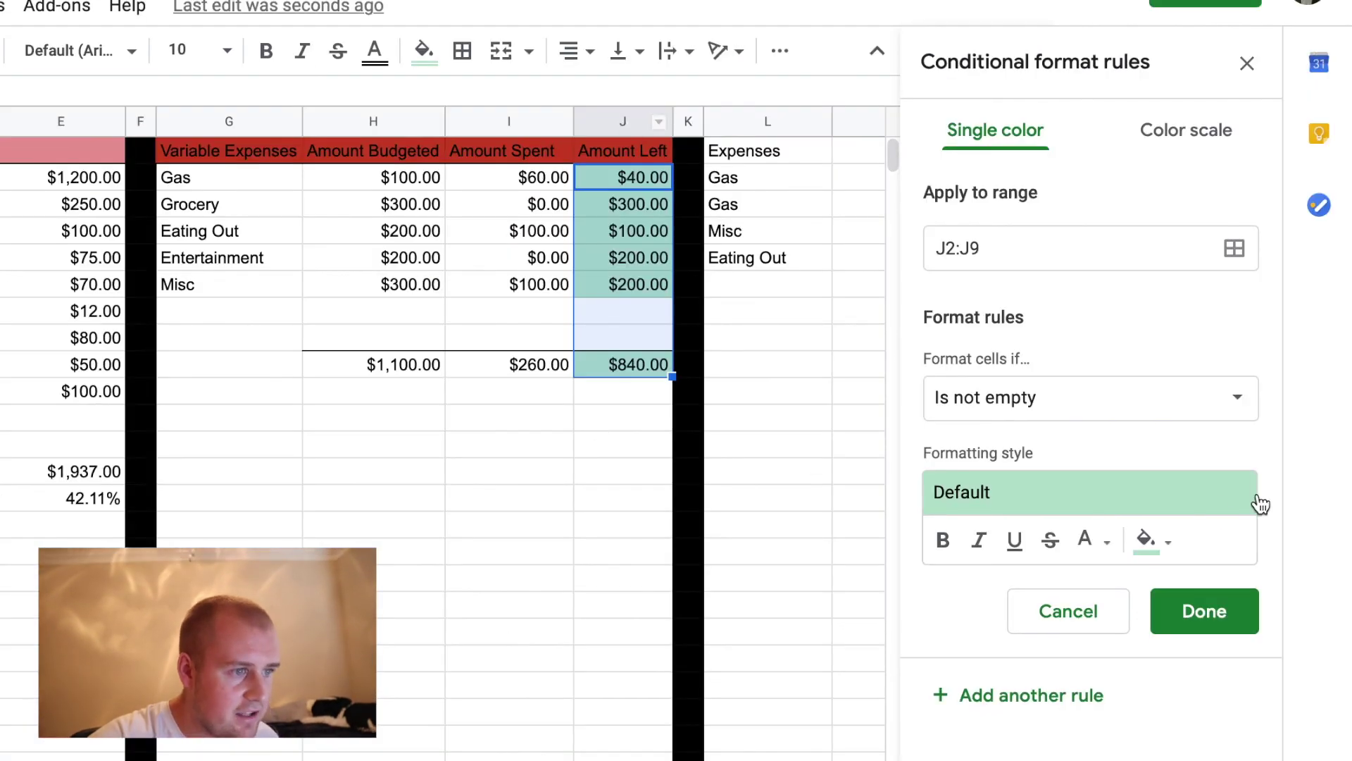
left_click(1116, 389)
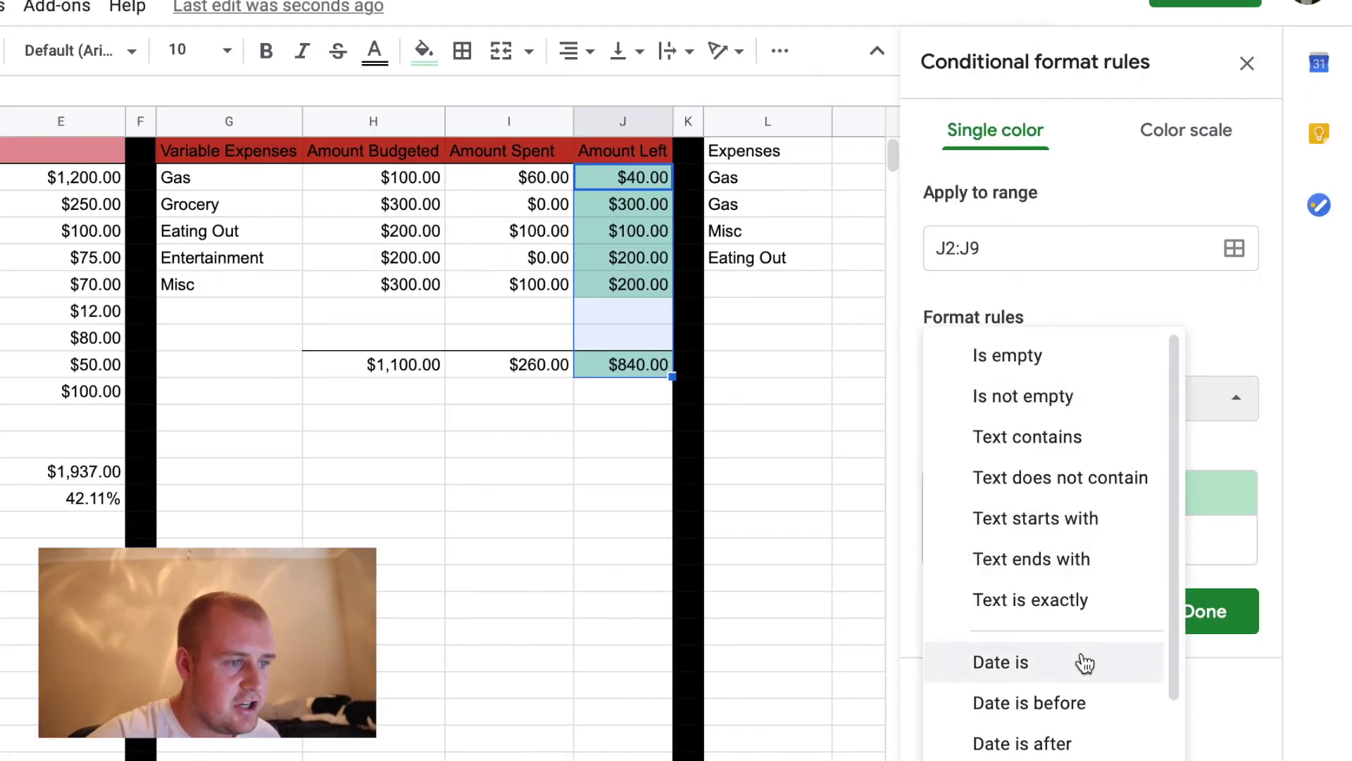
scroll(1080, 649, "down", 5)
left_click(1063, 386)
left_click(1108, 468)
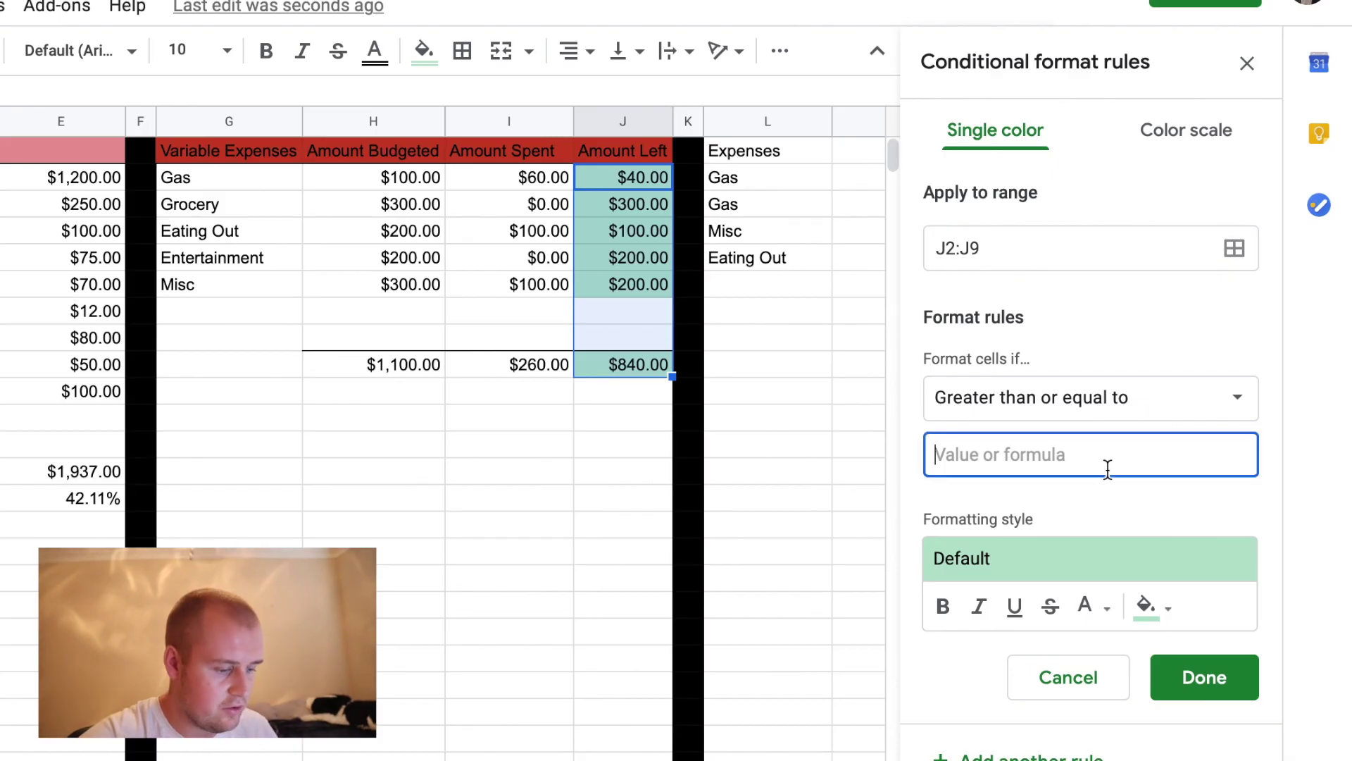
type("0")
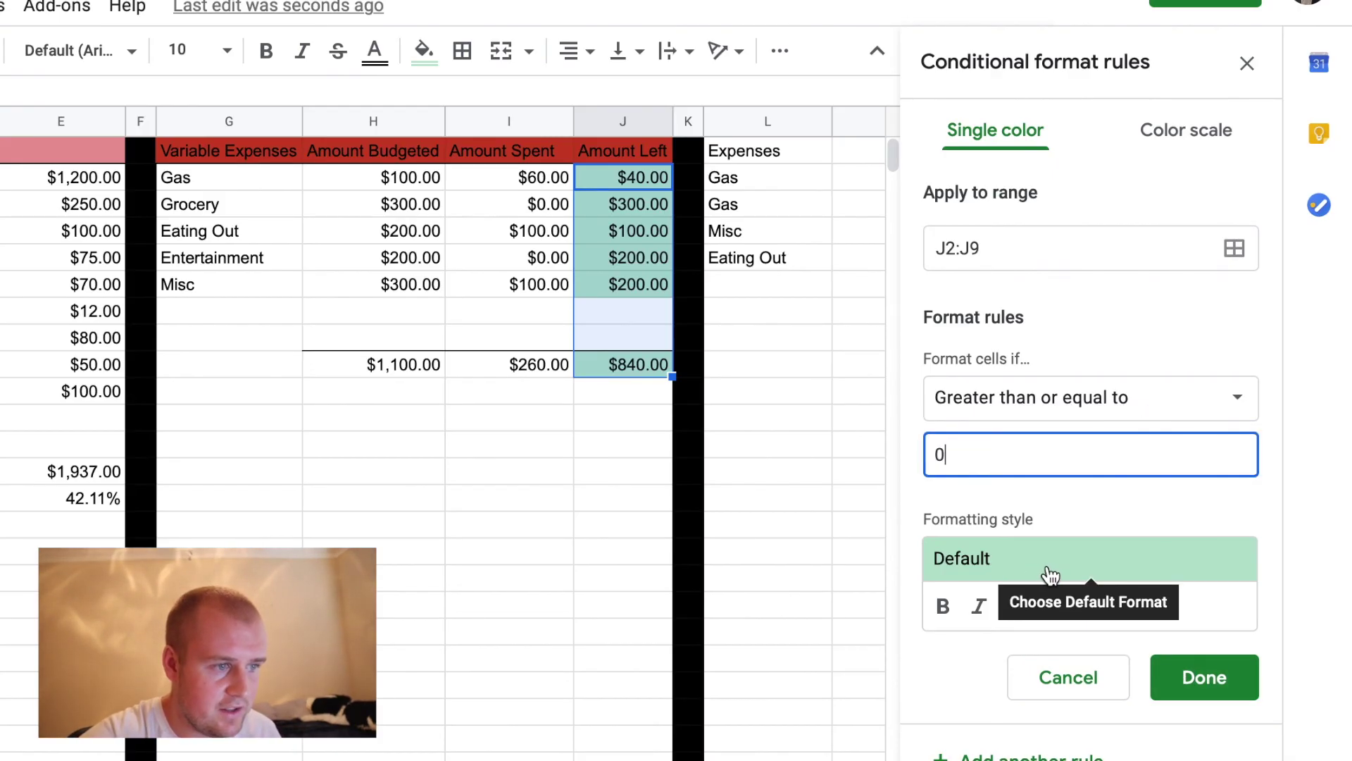
left_click(1202, 680)
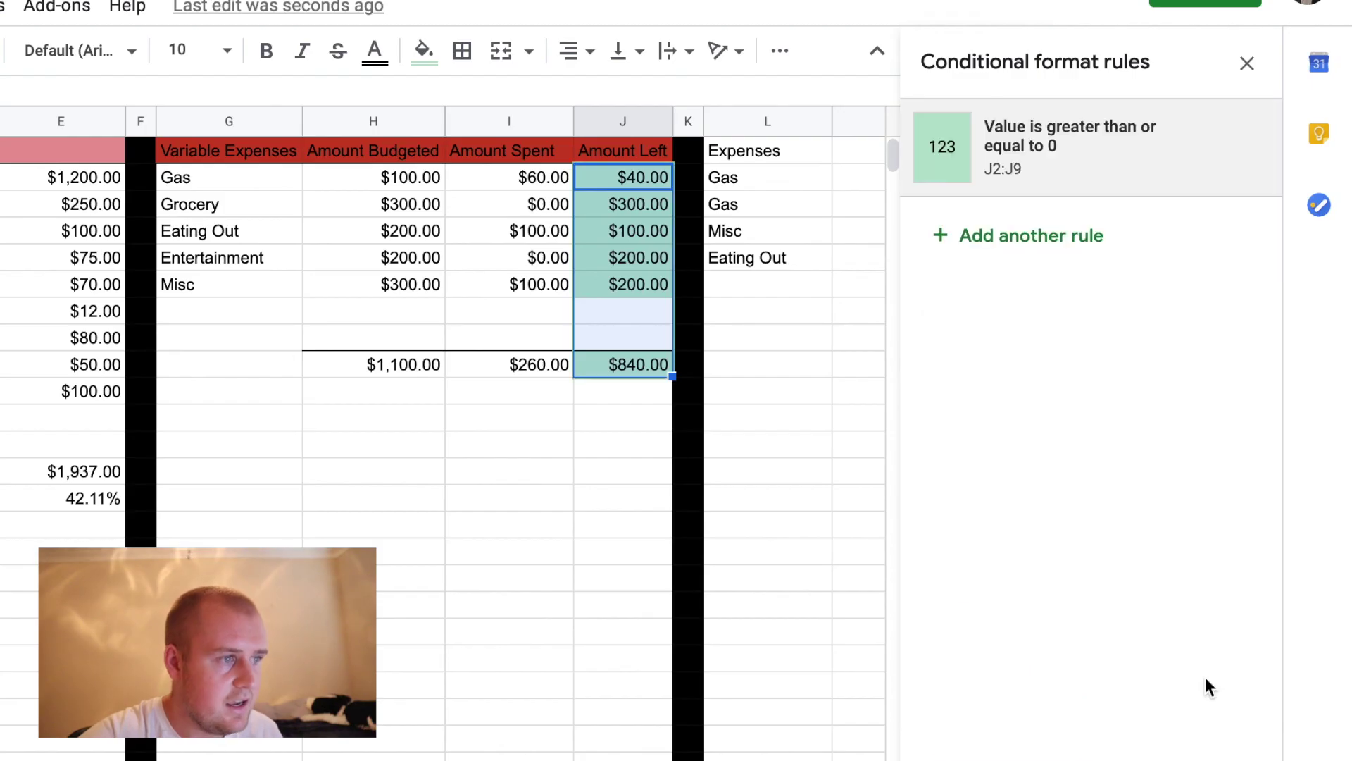
Add a second conditional formatting rule to J2:J9 that fills values less than 0 with red, and close the rules
left_click(1080, 238)
left_click(1078, 396)
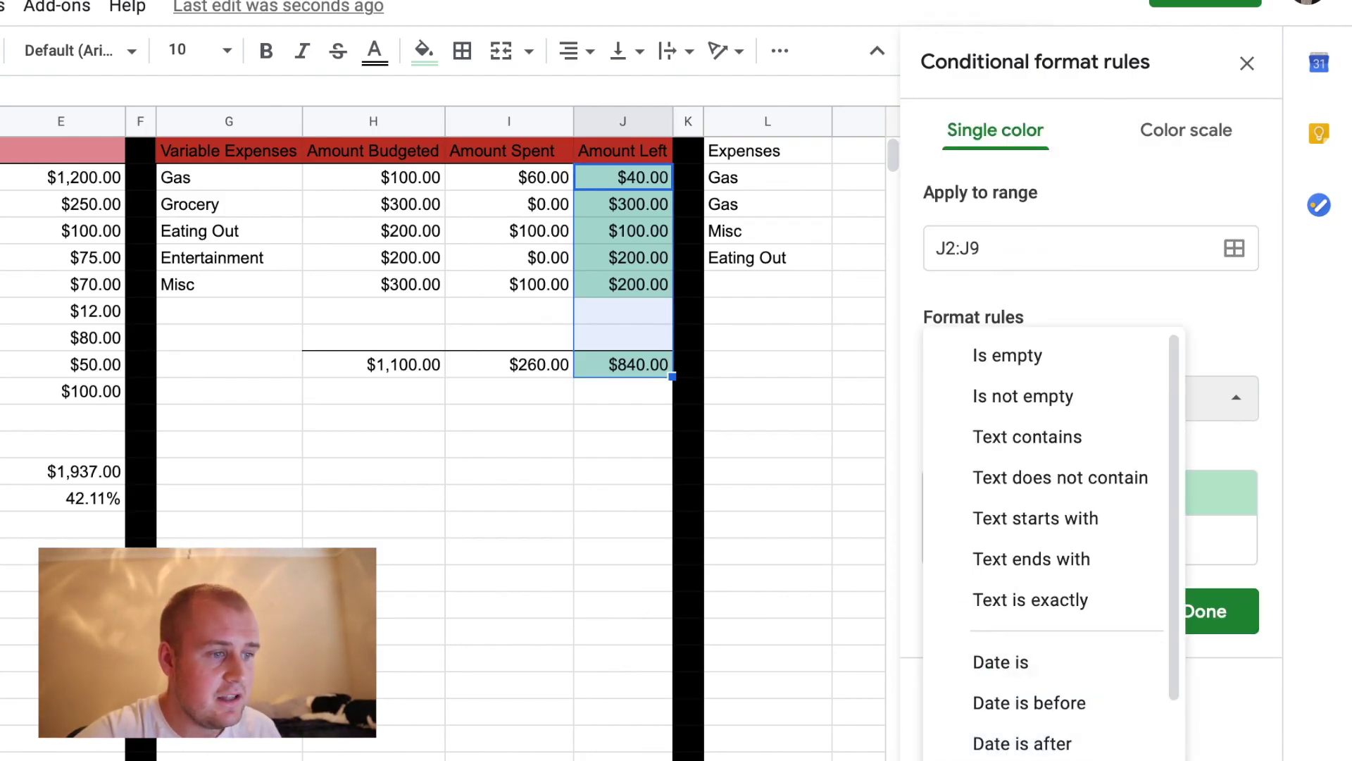
scroll(1056, 564, "down", 3)
left_click(1060, 594)
left_click(1044, 457)
type("0")
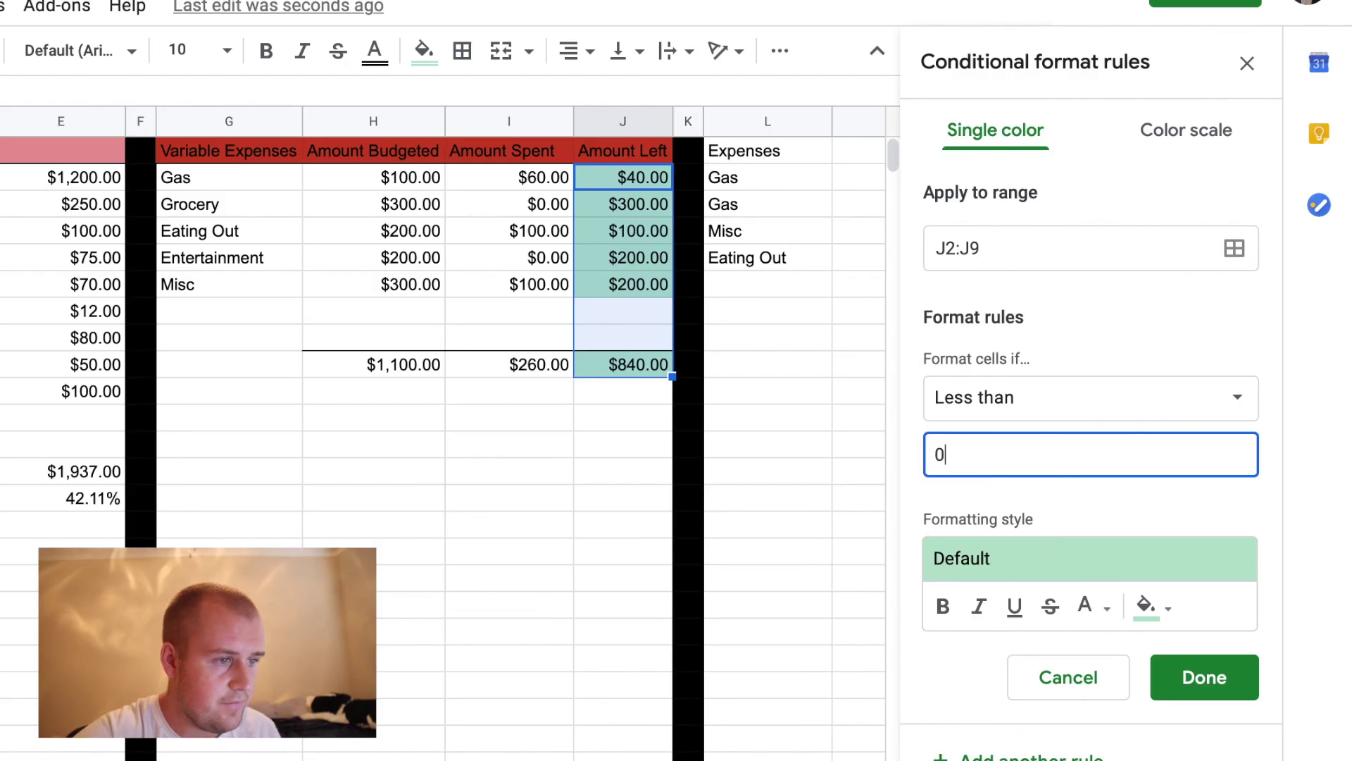
left_click(1147, 605)
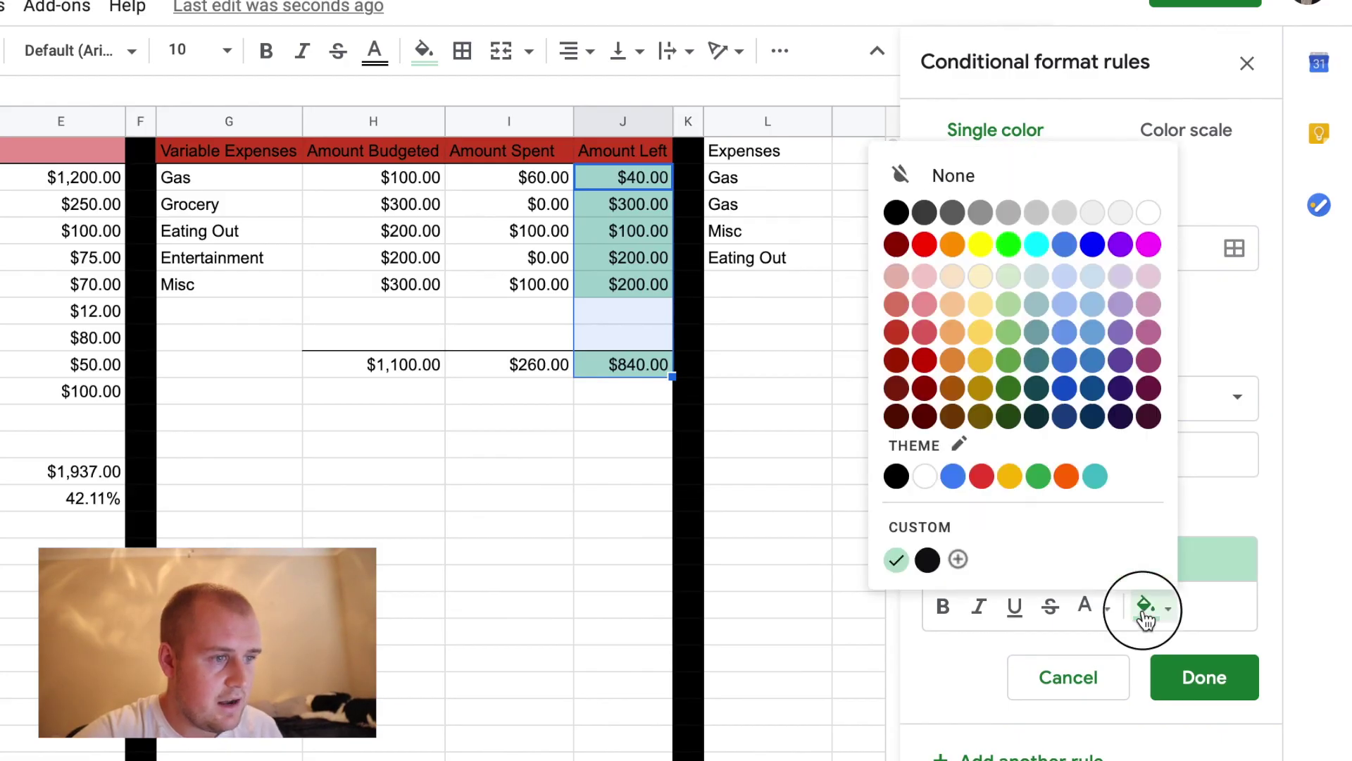
left_click(925, 332)
left_click(1203, 677)
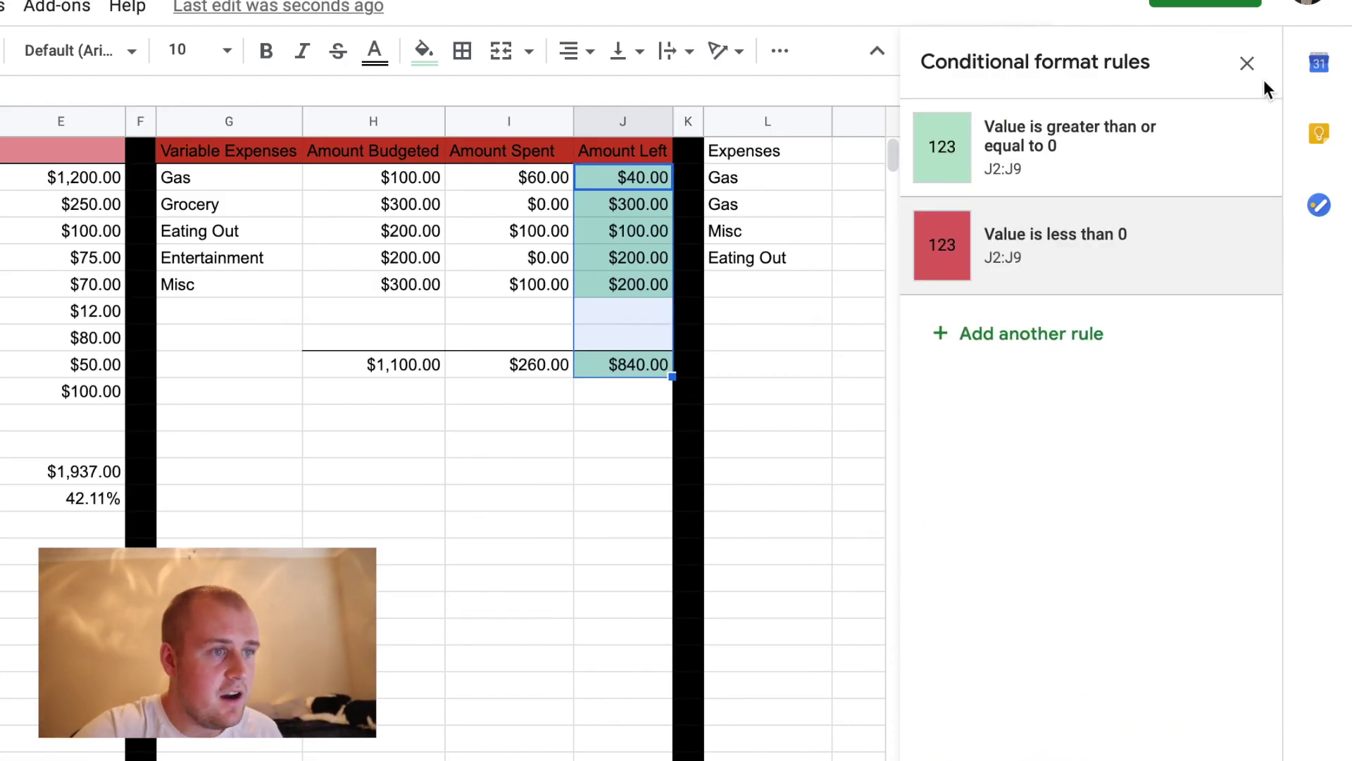
left_click(1247, 63)
left_click(897, 417)
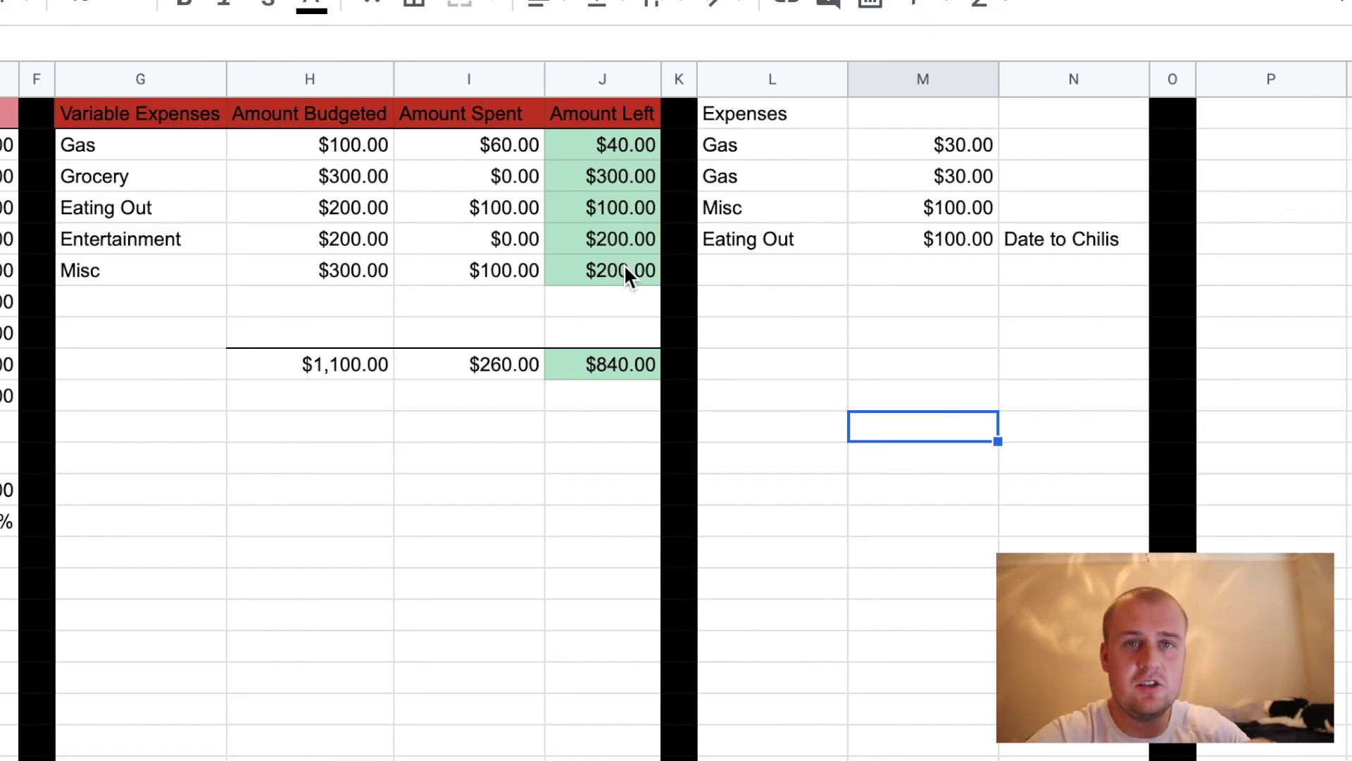
Log a second Eating Out expense of 150 in the next empty row of the Expenses list
left_click(744, 265)
type("Eating Out")
key("Tab")
type("150")
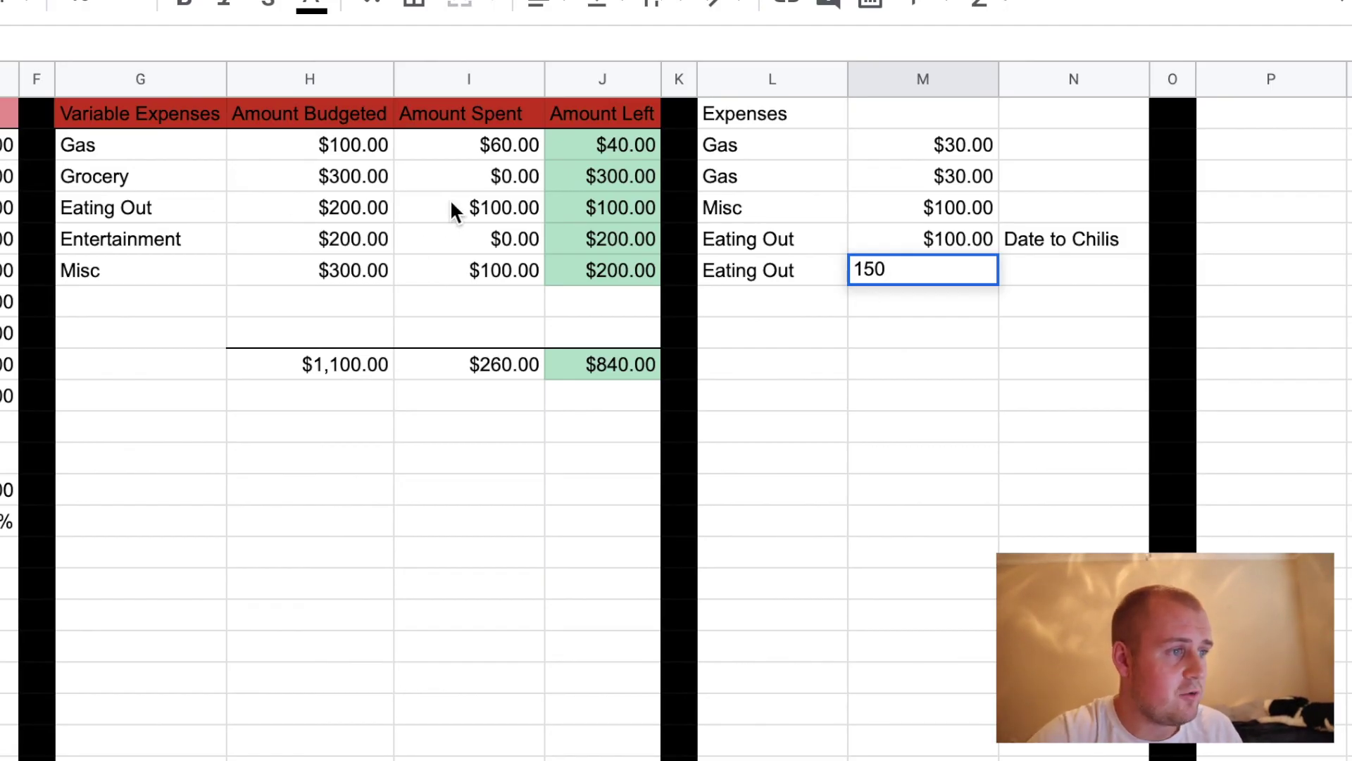
key("Return")
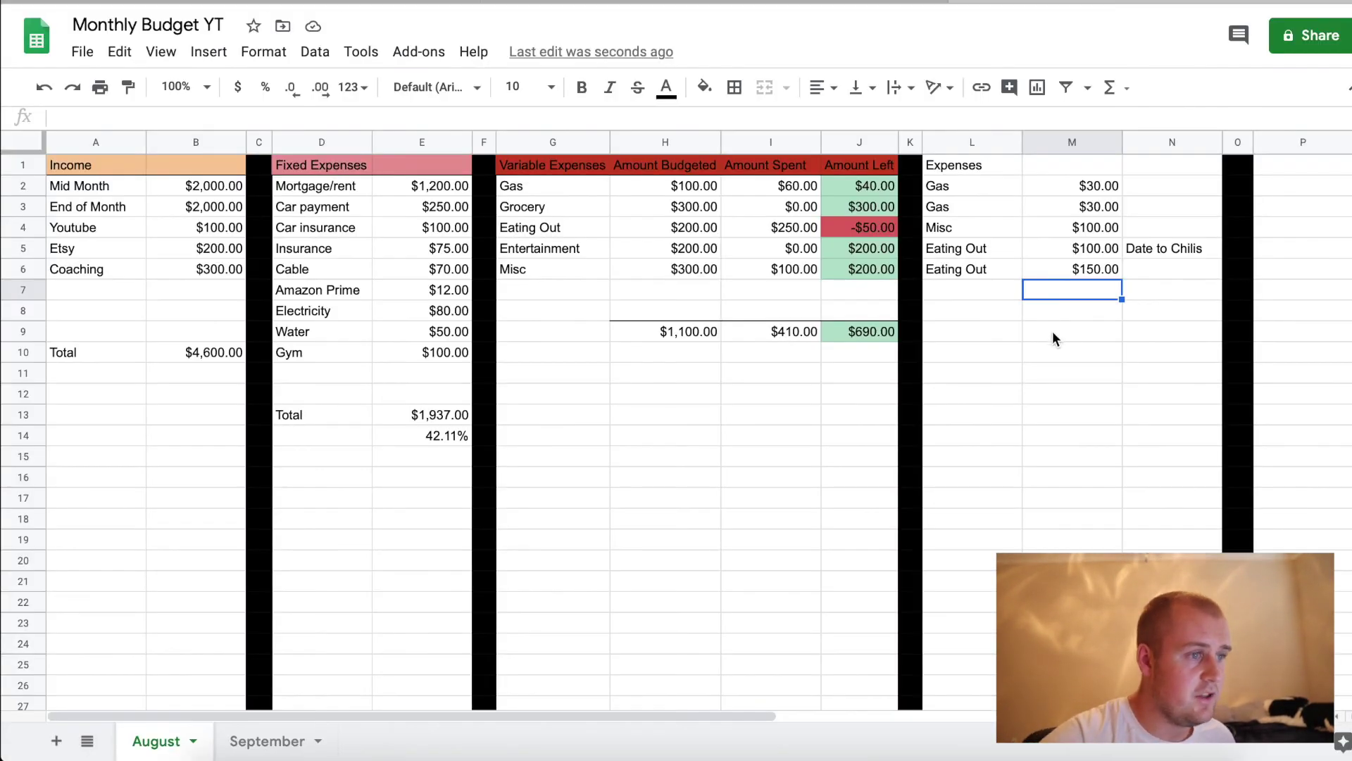
Add a "Savings" heading in P1 and fill P1:Q1 with green
scroll(898, 370, "right", 5)
scroll(1052, 338, "left", 5)
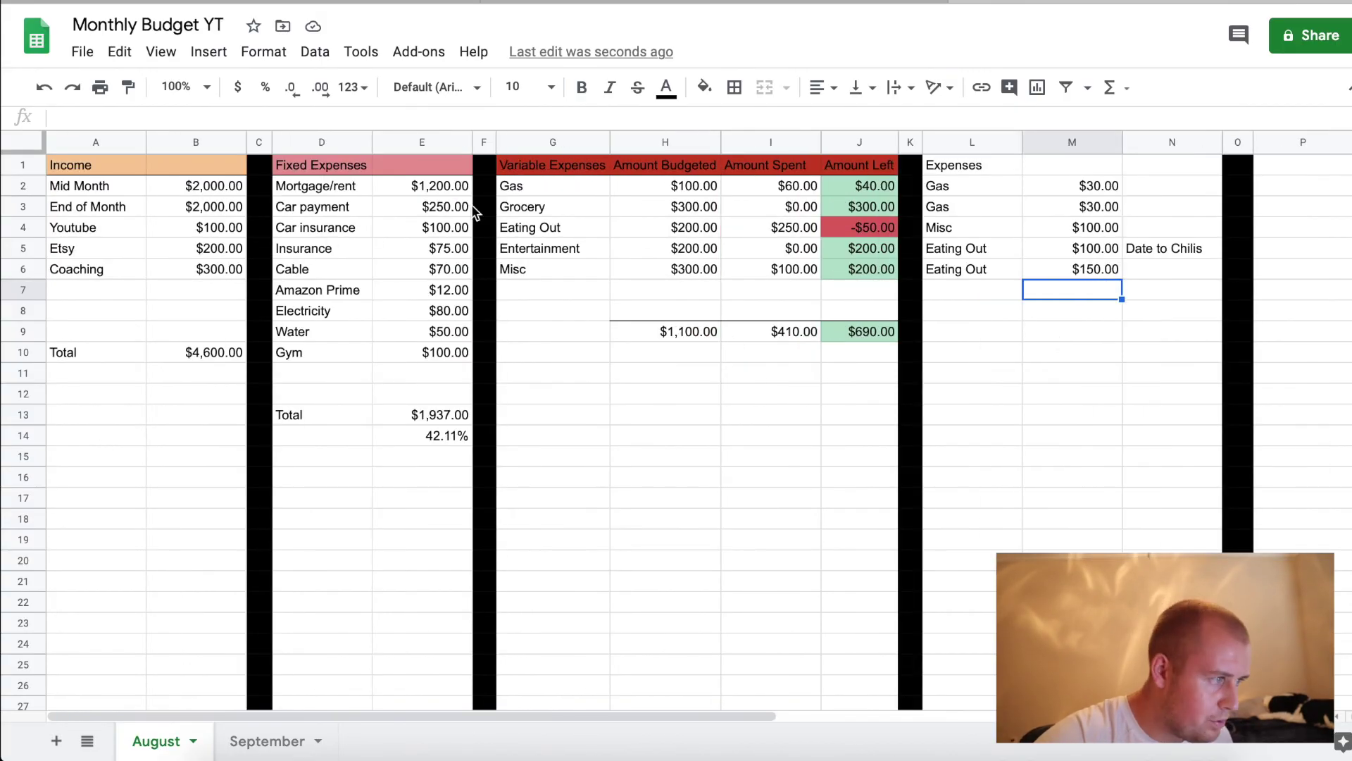
scroll(752, 383, "right", 6)
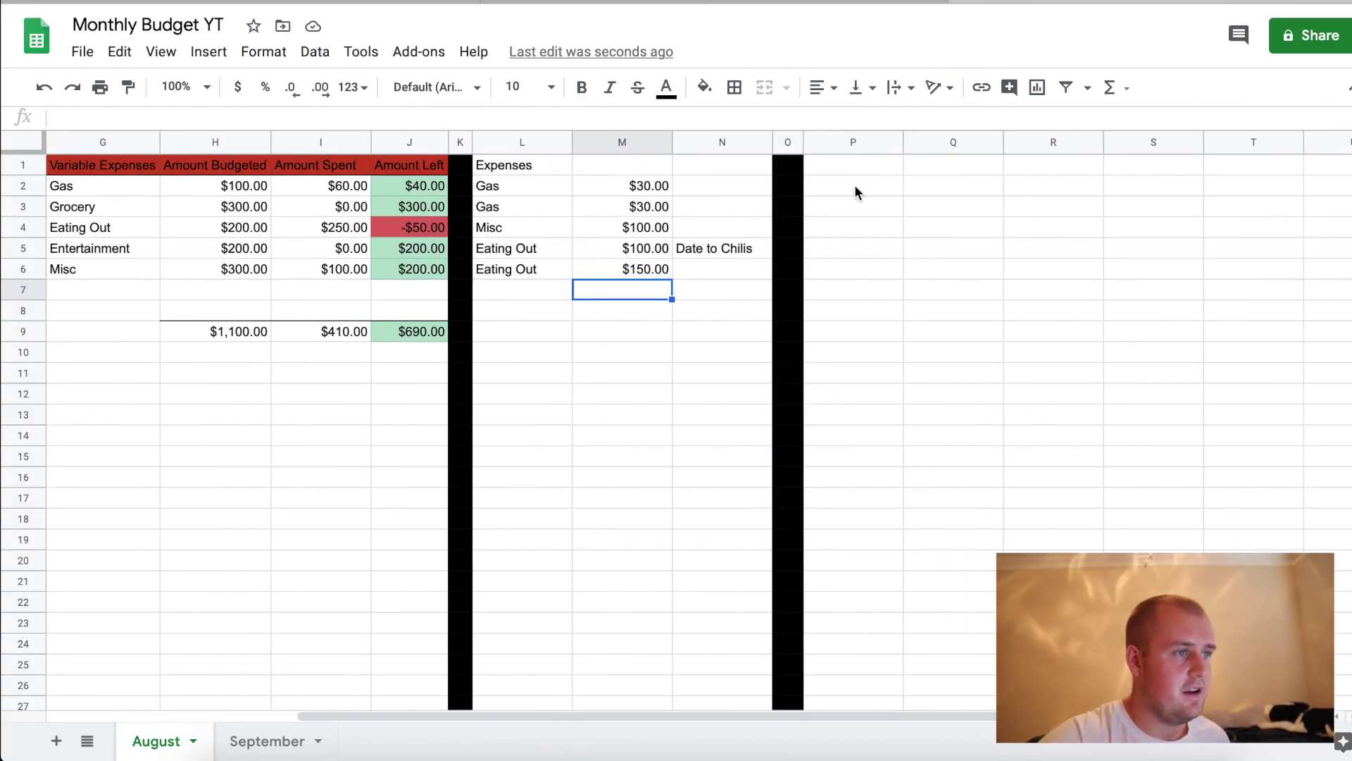
left_click(853, 166)
type("Savings")
key("Return")
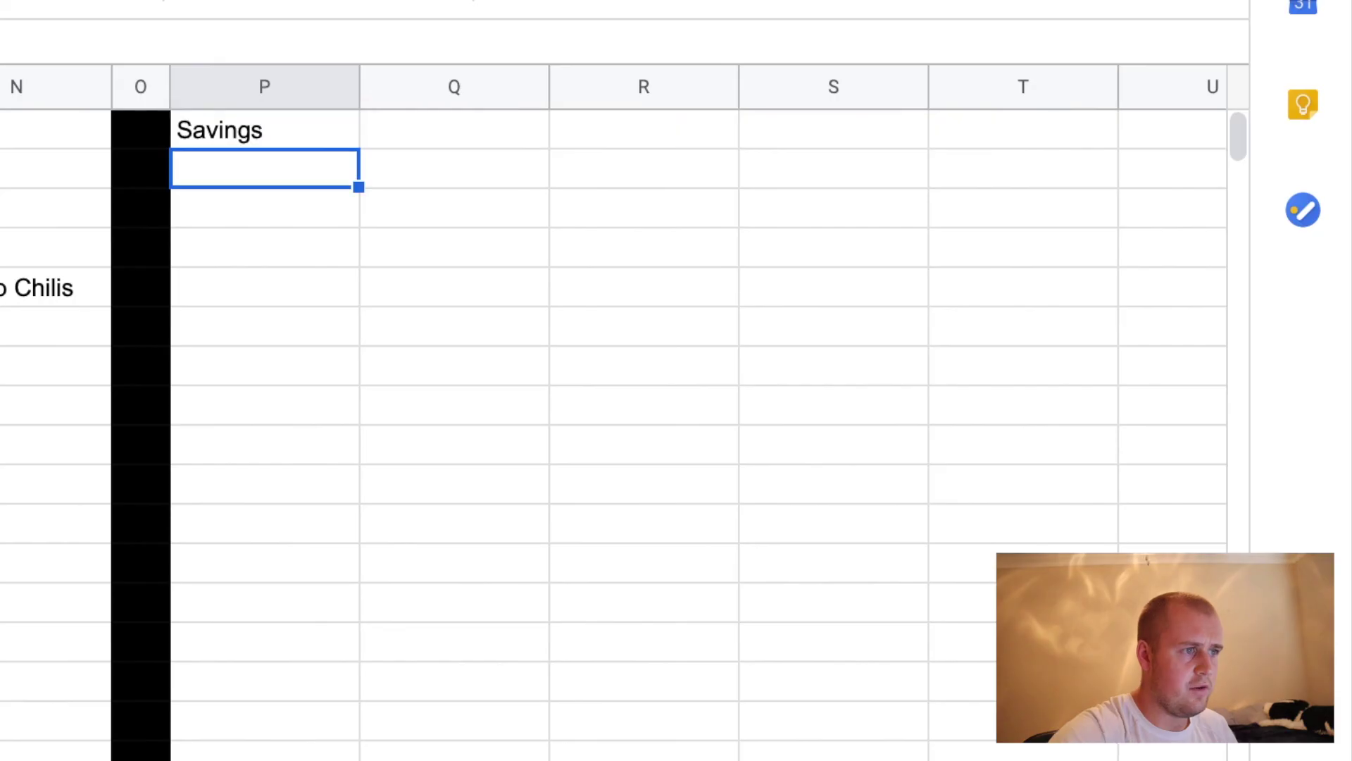
left_click_drag(250, 136, 453, 130)
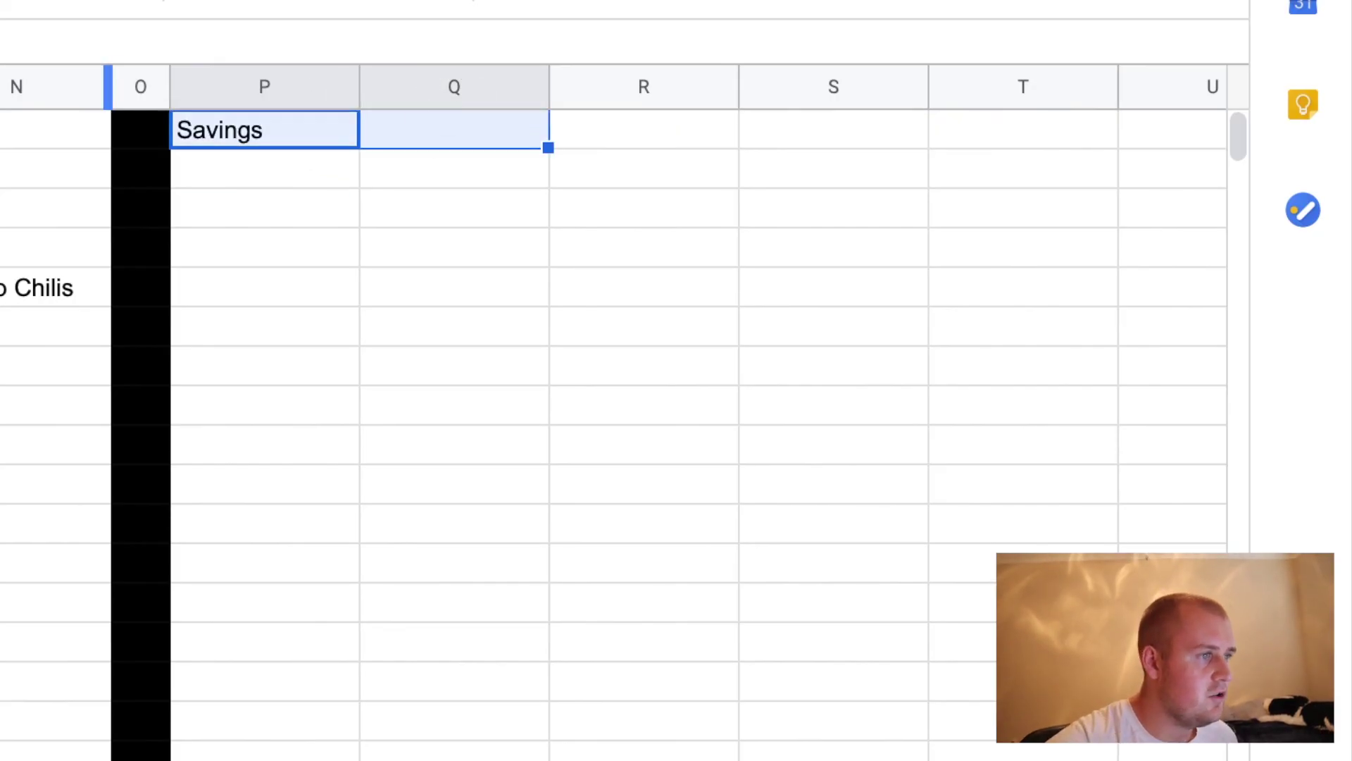
left_click(164, 285)
left_click(454, 326)
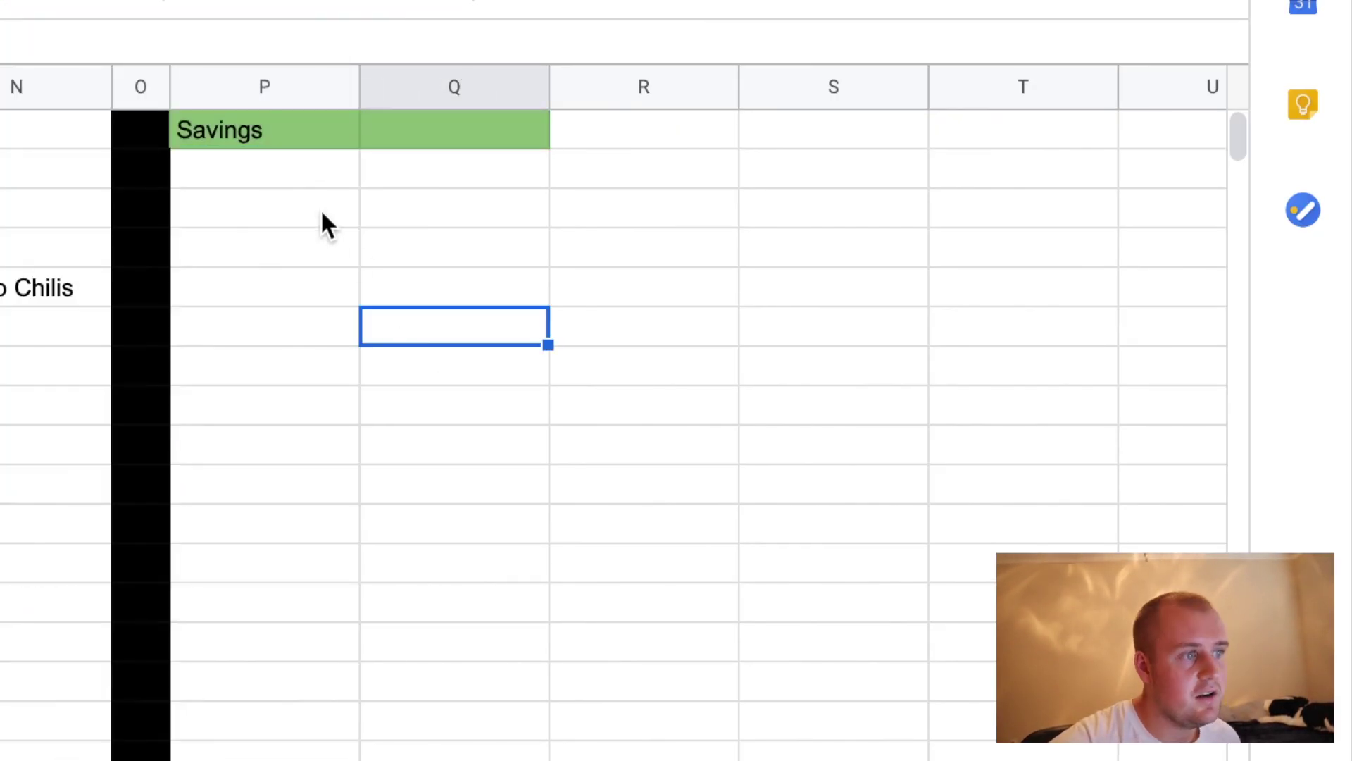
Label P8 "Total" and sum the savings range Q2:Q7 in Q8
left_click(250, 174)
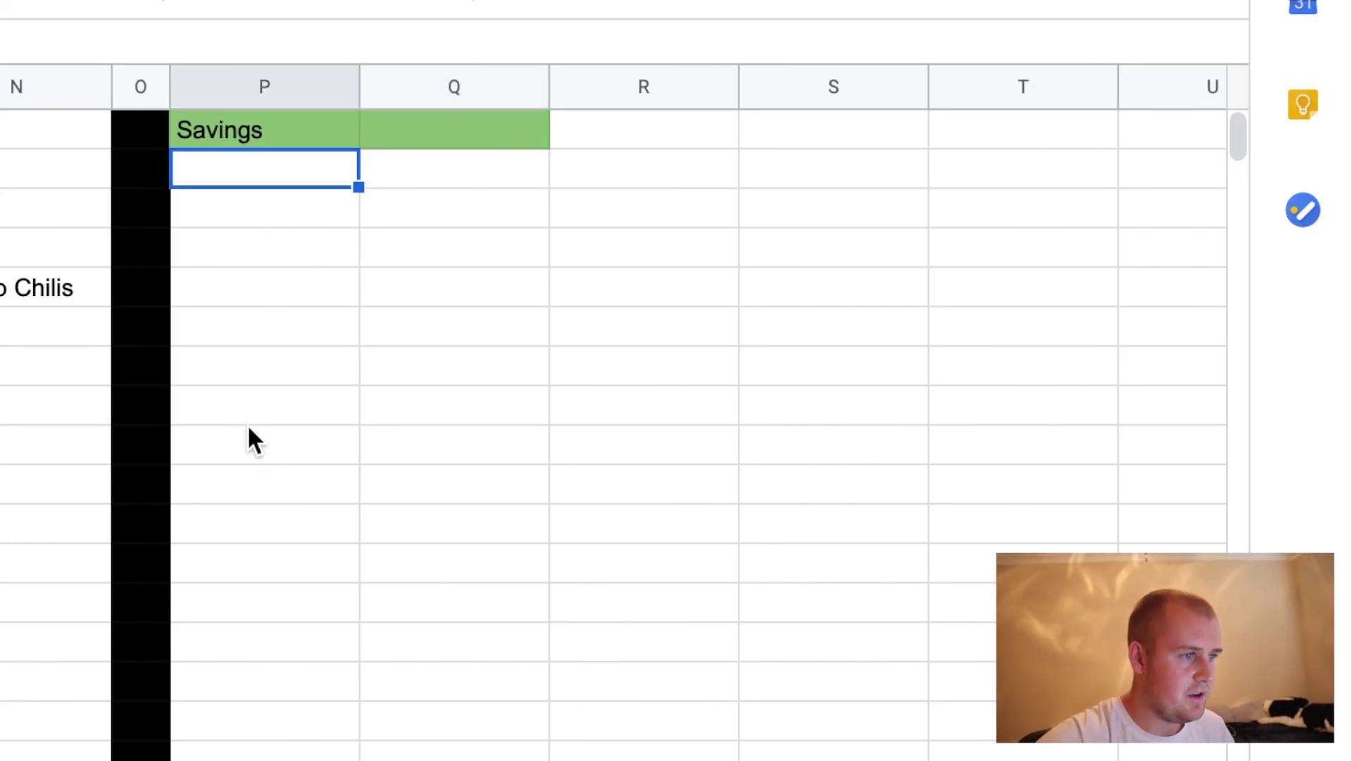
left_click(240, 402)
type("Tota")
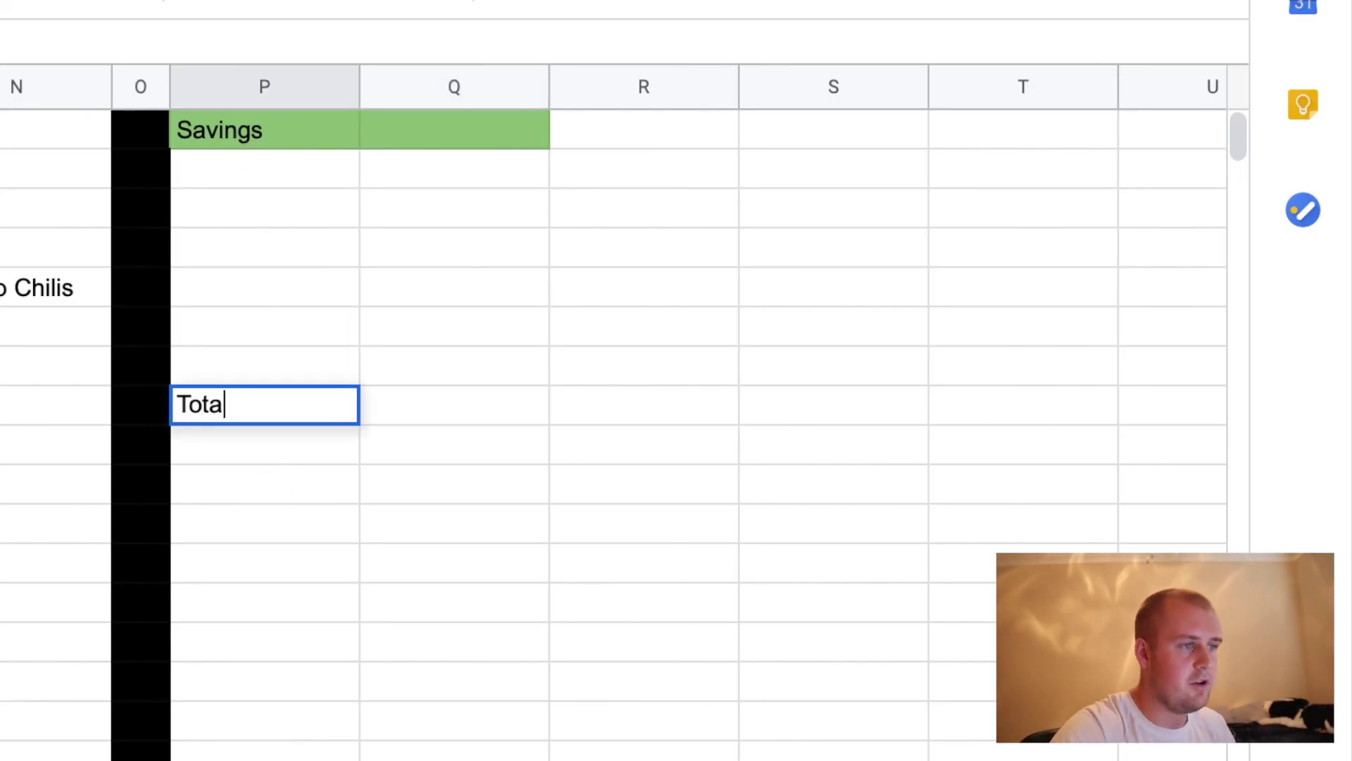
type("l")
key("Tab")
type("=su")
key("Tab")
left_click_drag(422, 172, 427, 365)
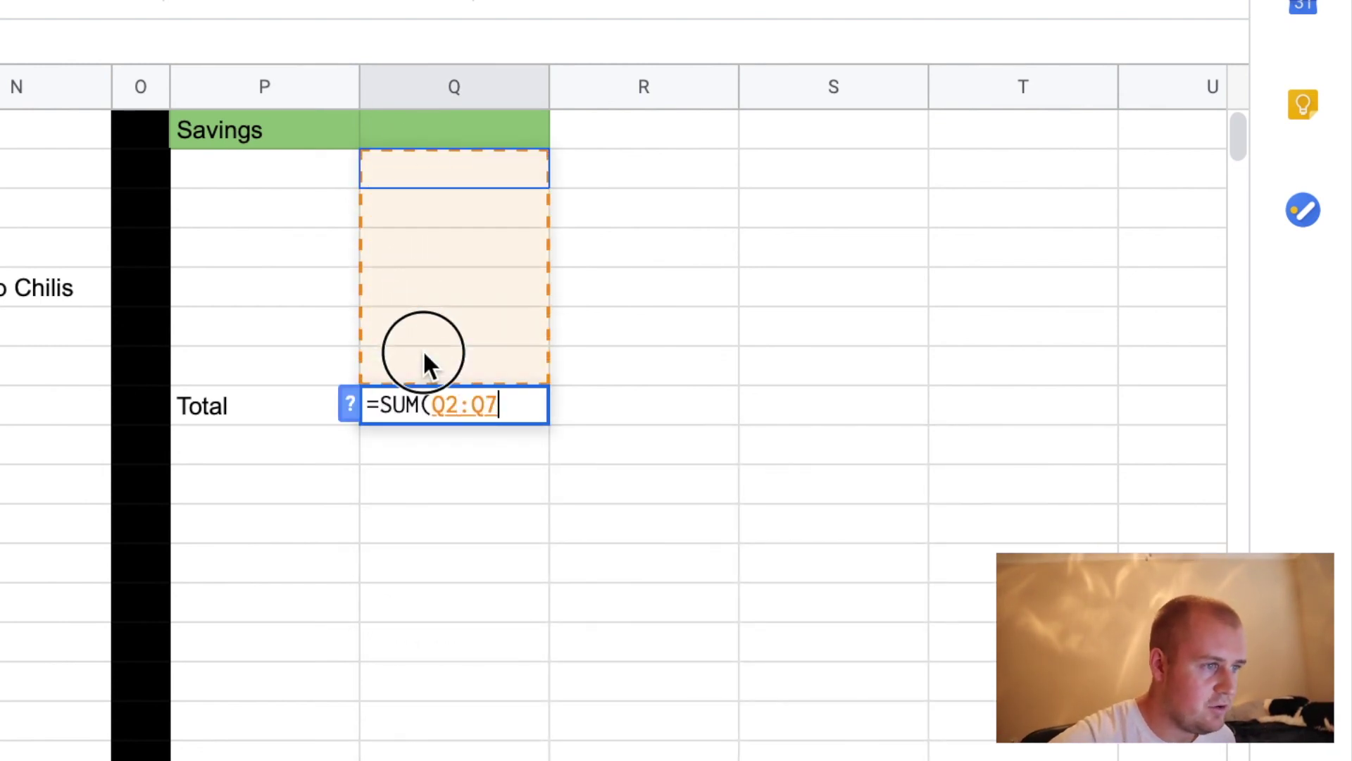
type(")")
key("Return")
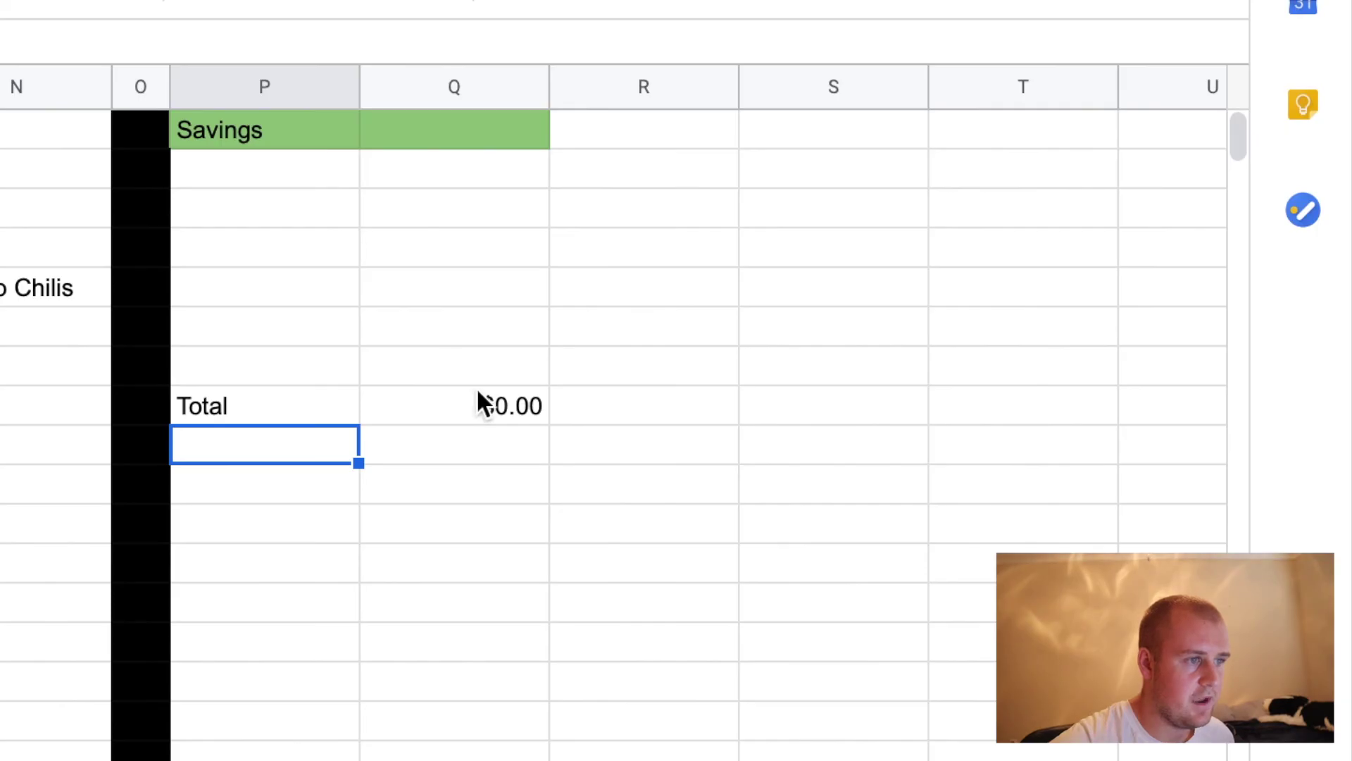
Log the first savings entry as "8/2 M1 Finance" in P2 with an amount of 300 in Q2
scroll(559, 263, "left", 10)
scroll(648, 275, "right", 5)
left_click(729, 180)
scroll(902, 183, "left", 3)
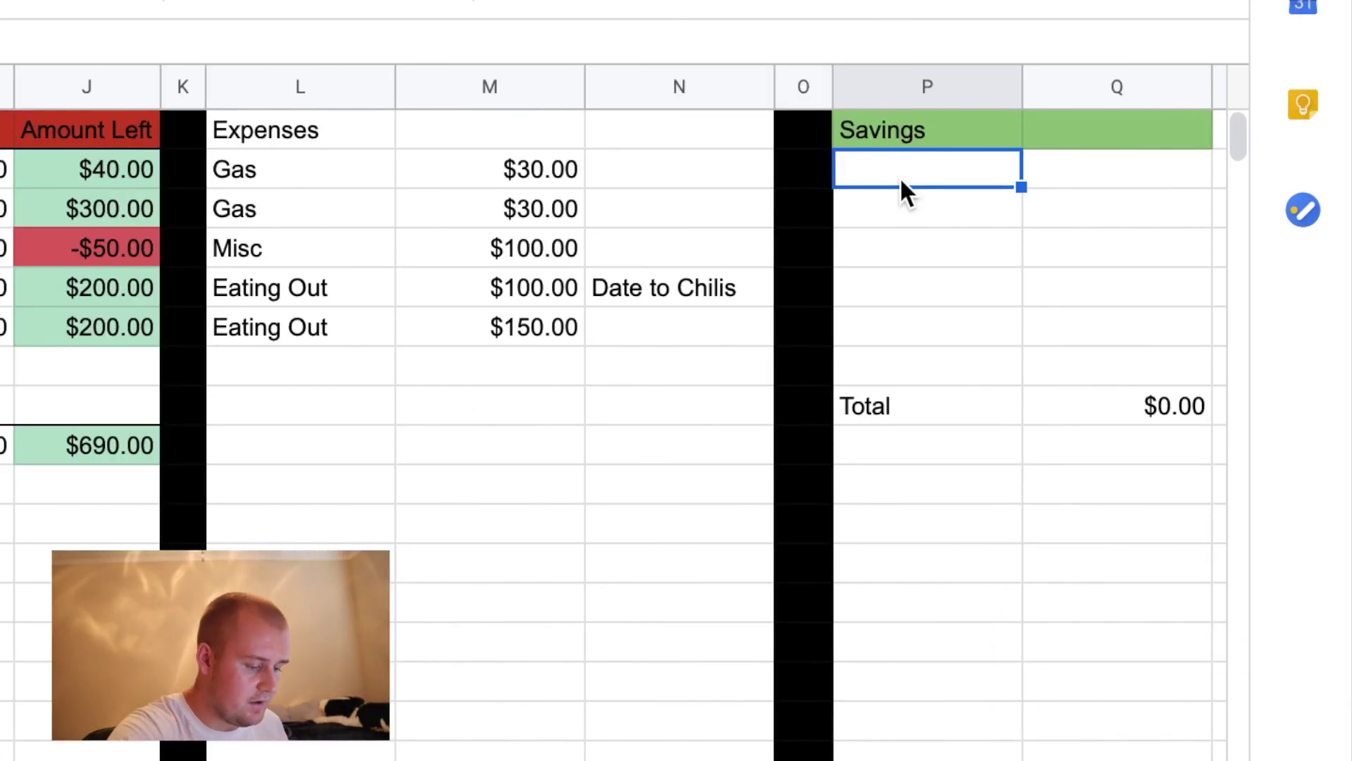
type("8/2 M1 Finance")
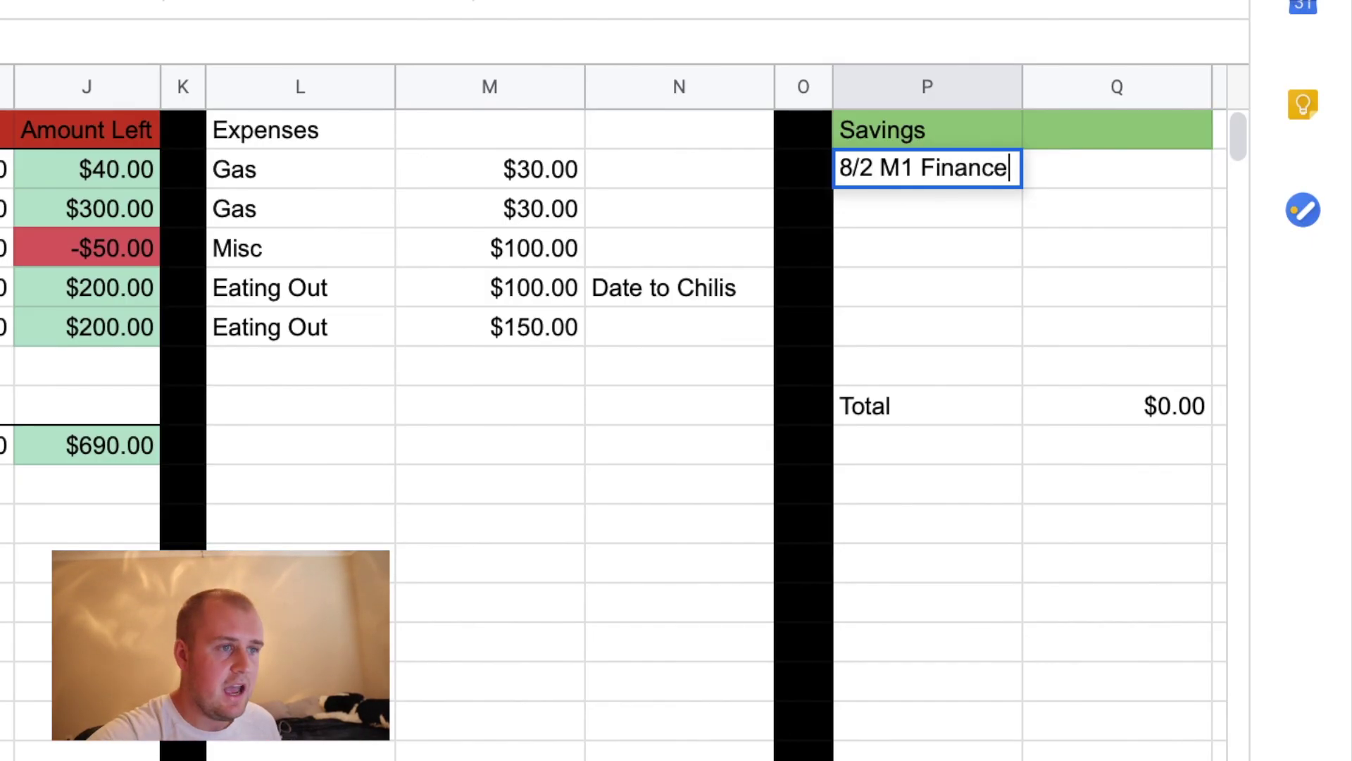
key("Tab")
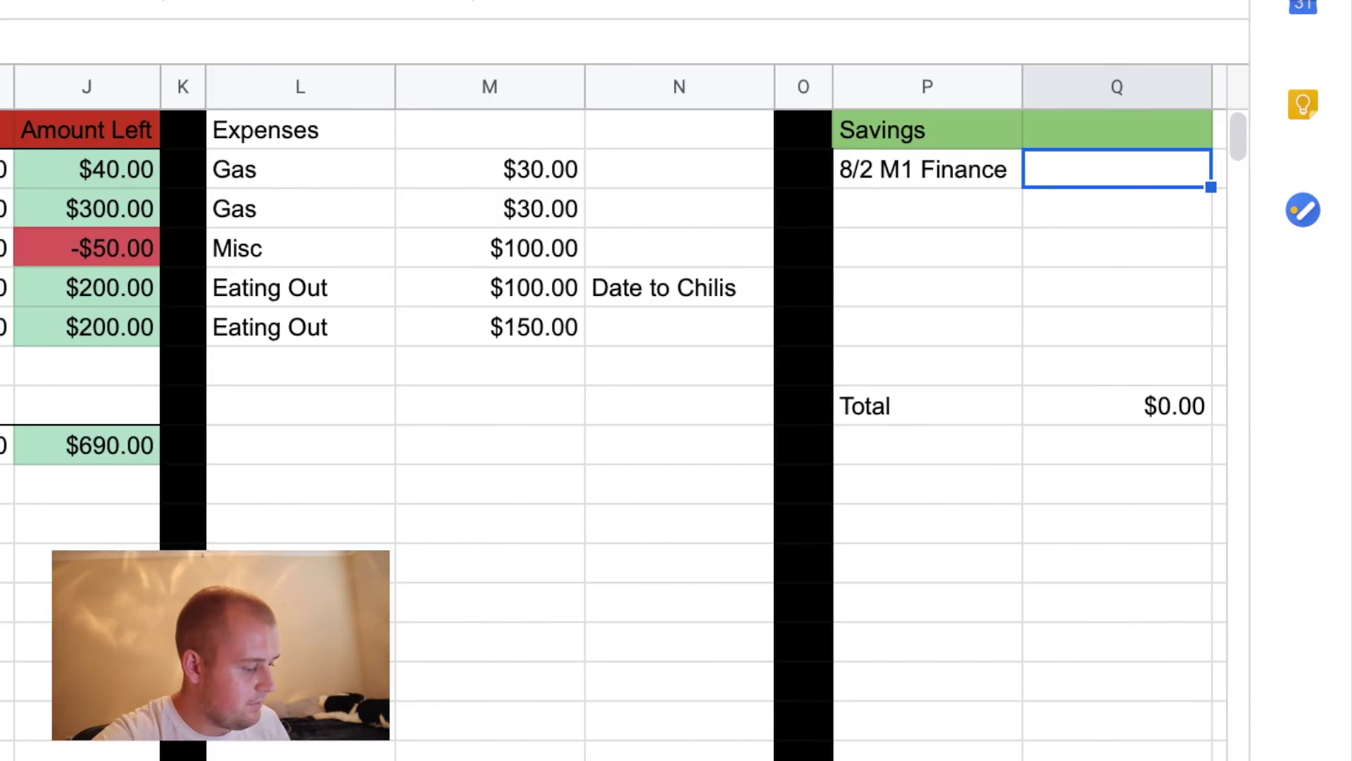
type("300")
key("Return")
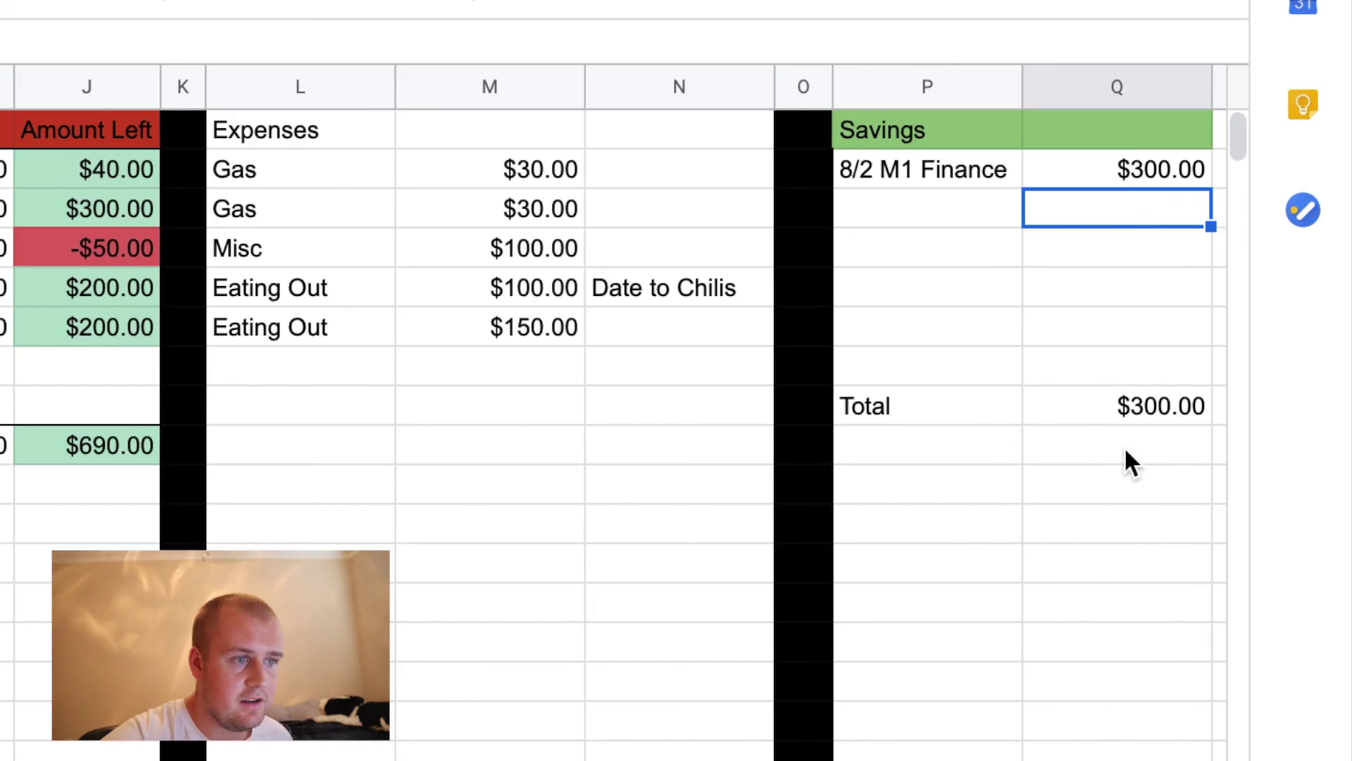
Calculate total savings as a share of total income in Q9 with =Q8/B10, formatted as a percentage
left_click(1113, 465)
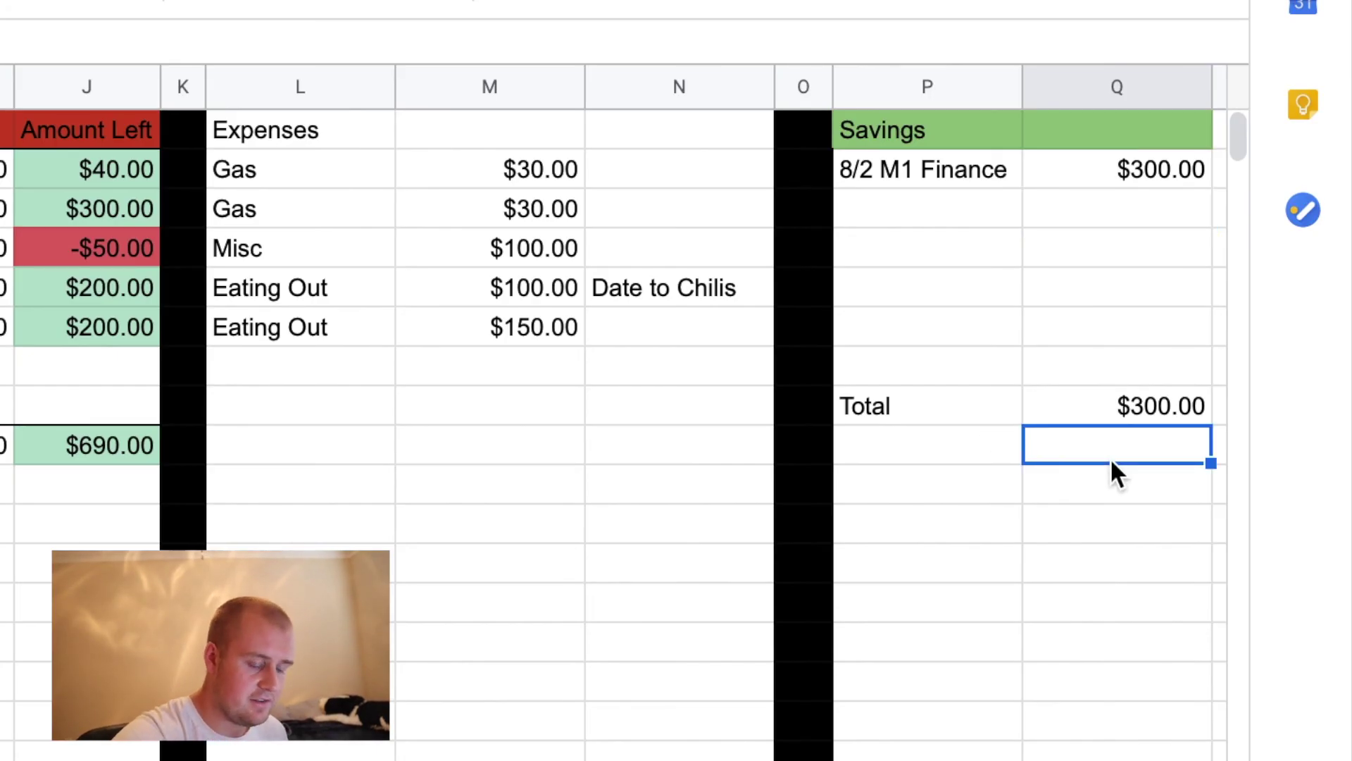
type("=")
left_click(1164, 407)
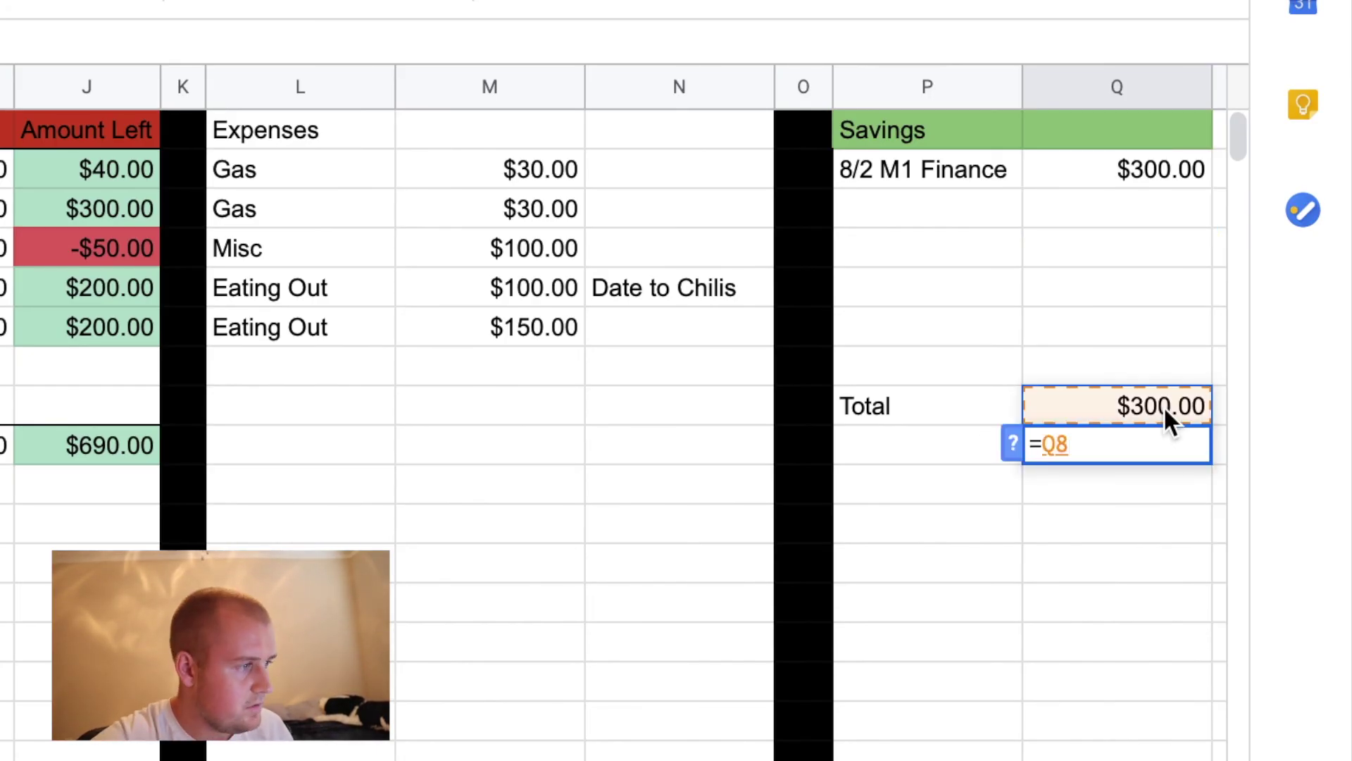
type("/B10")
key("Return")
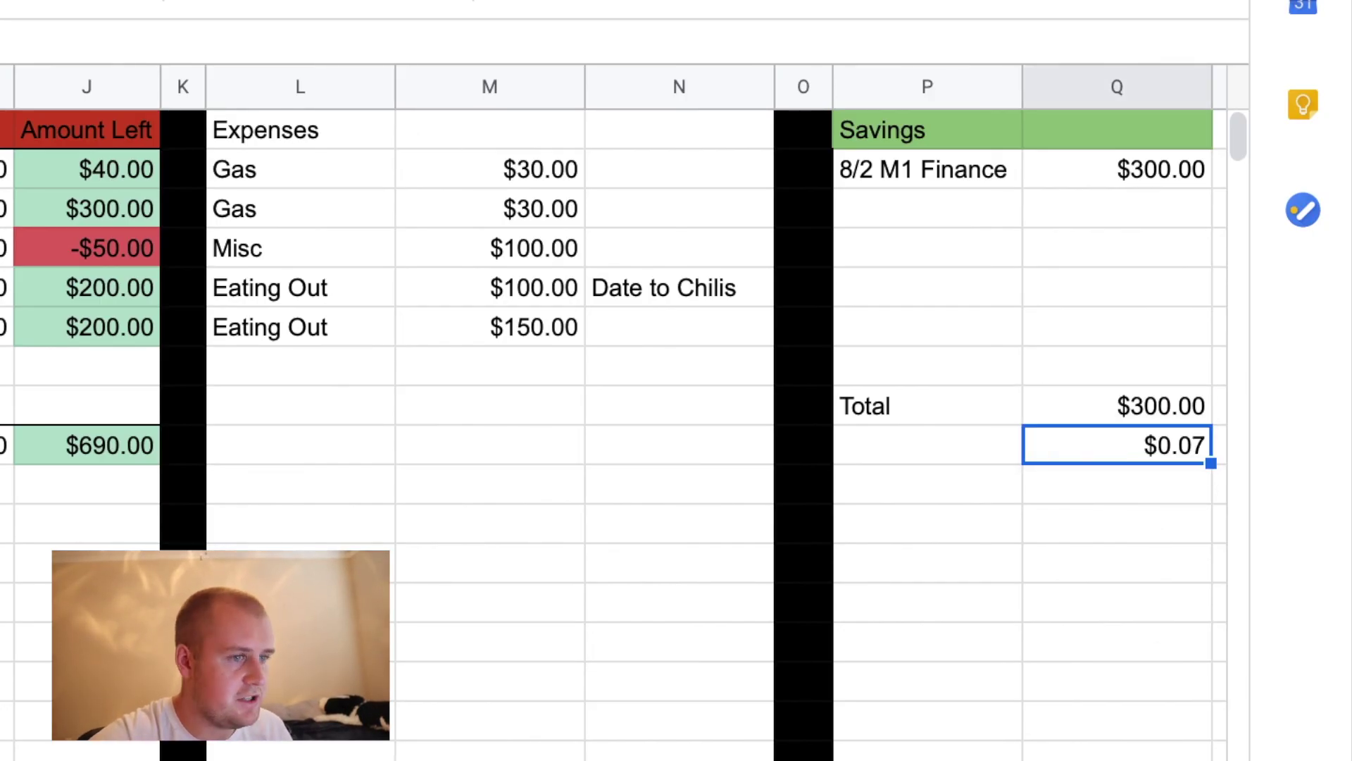
key("ctrl+shift+5")
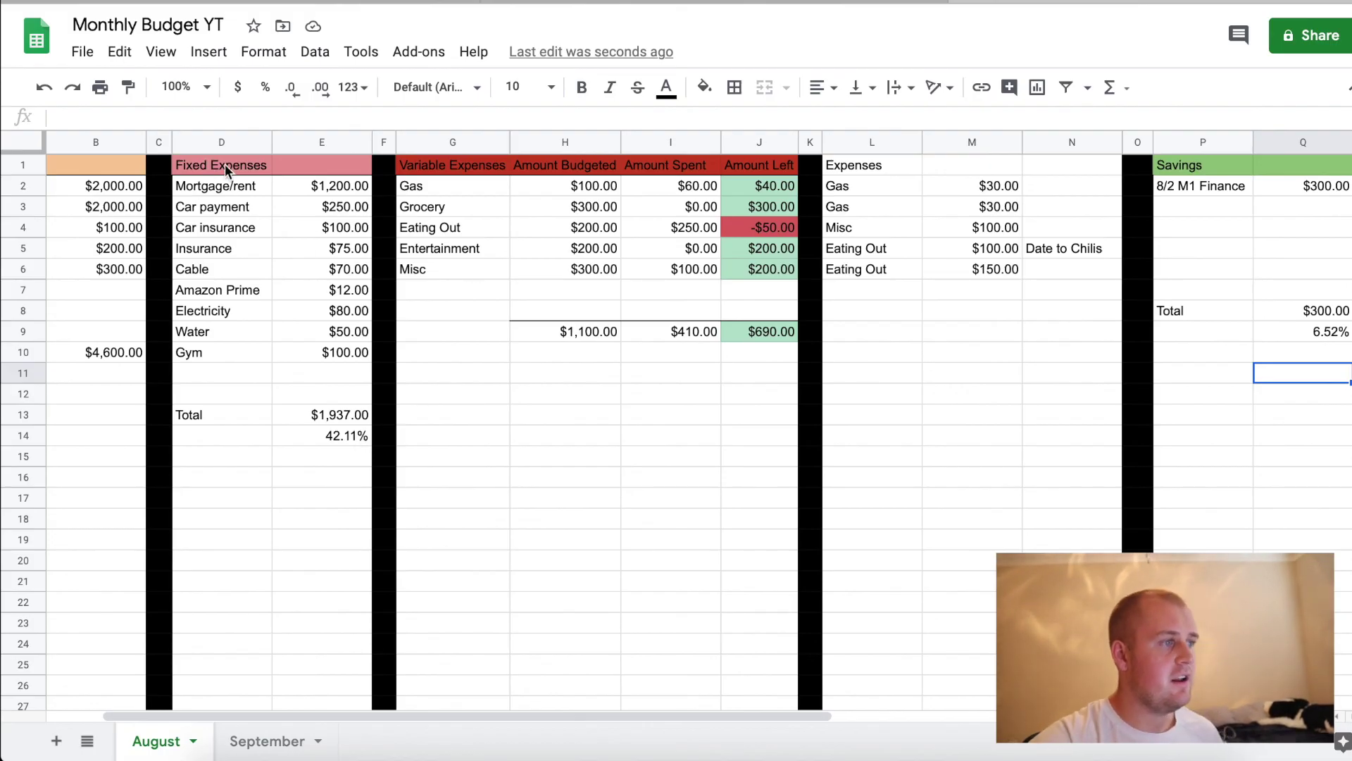
Label D17 "Total Expenses" and add the fixed expense total and the total amount spent in E17 with =E13+I9
scroll(226, 164, "left", 2)
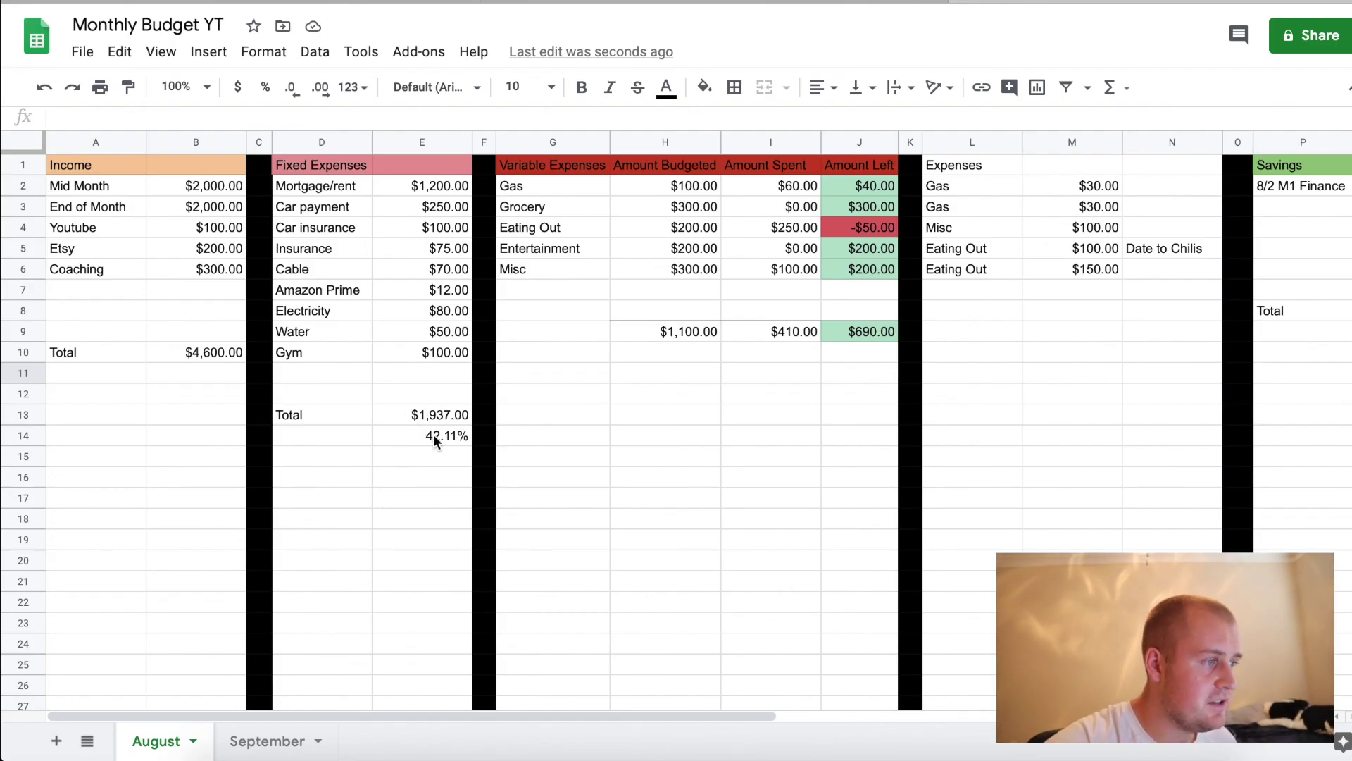
left_click(329, 502)
type("T")
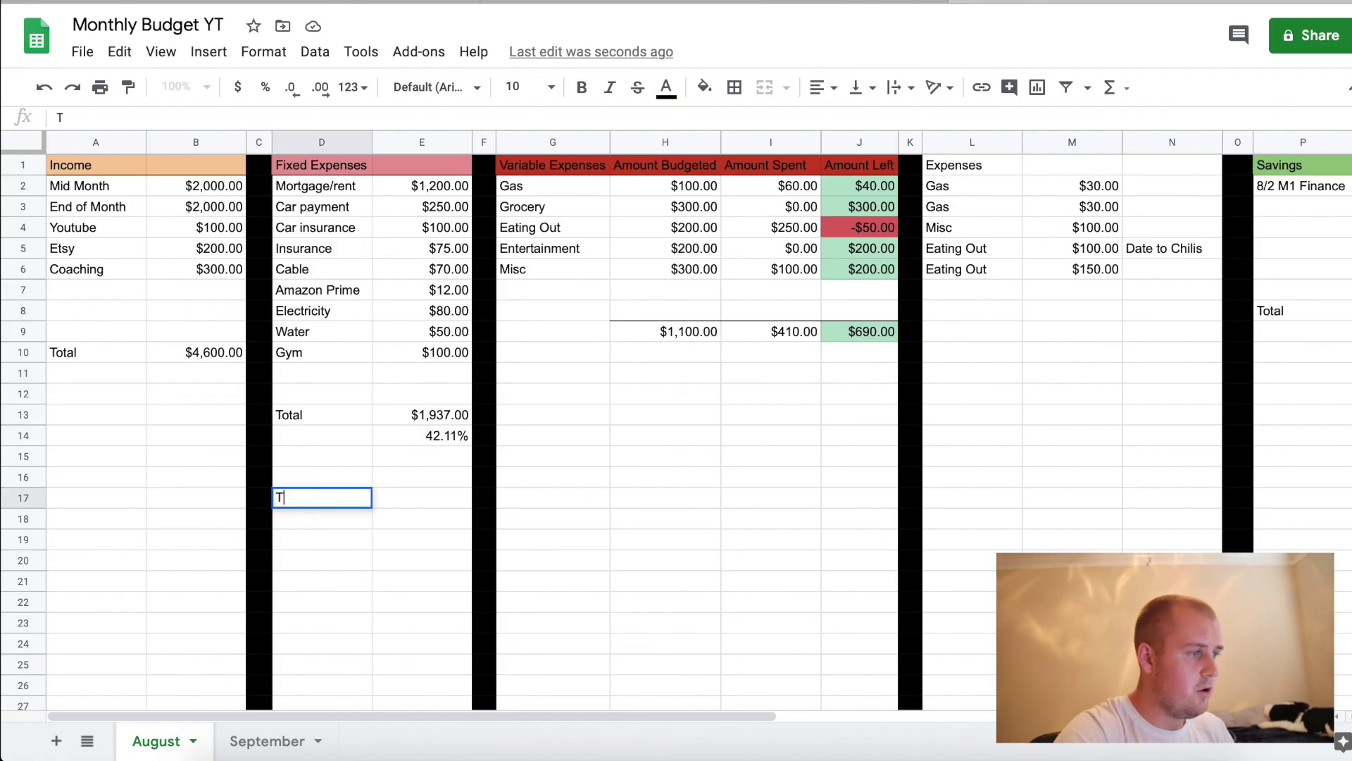
type("otal Expenses")
key("Return")
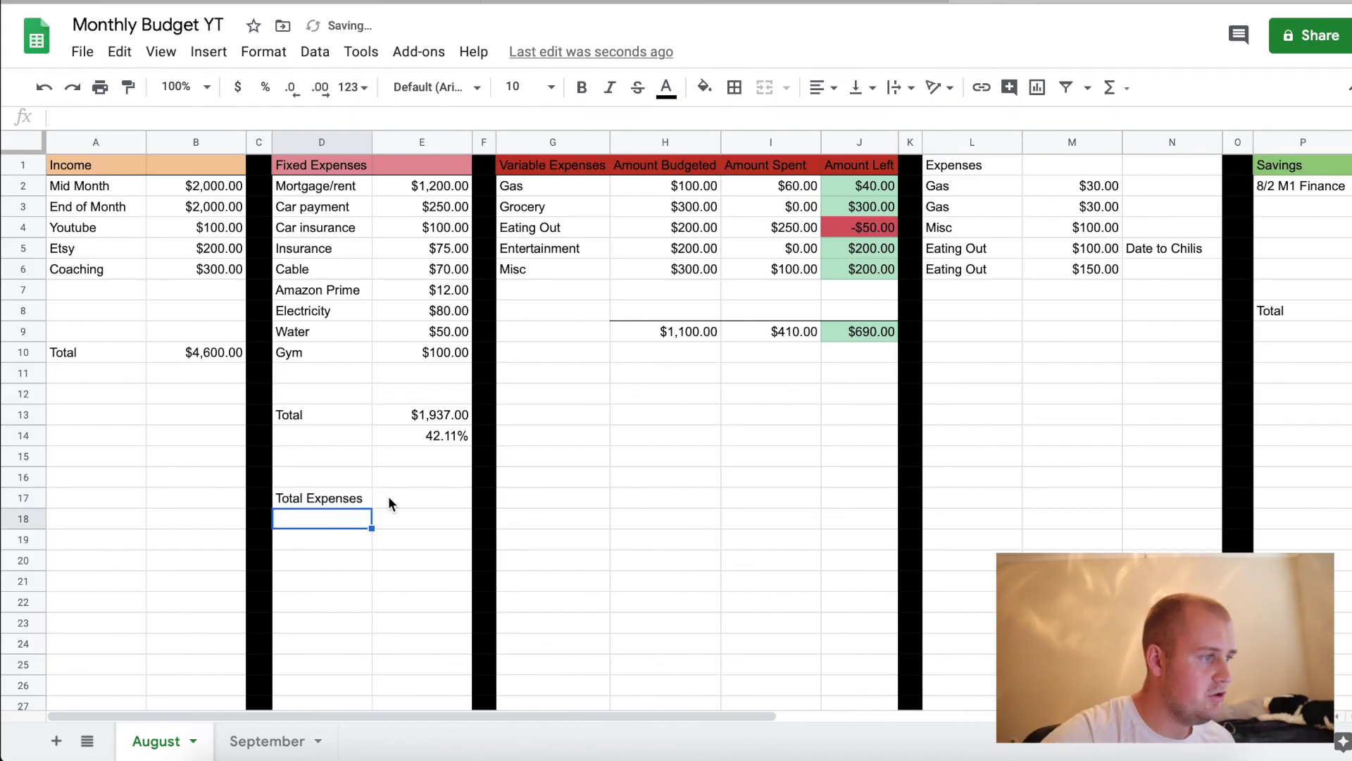
left_click(399, 497)
type("=")
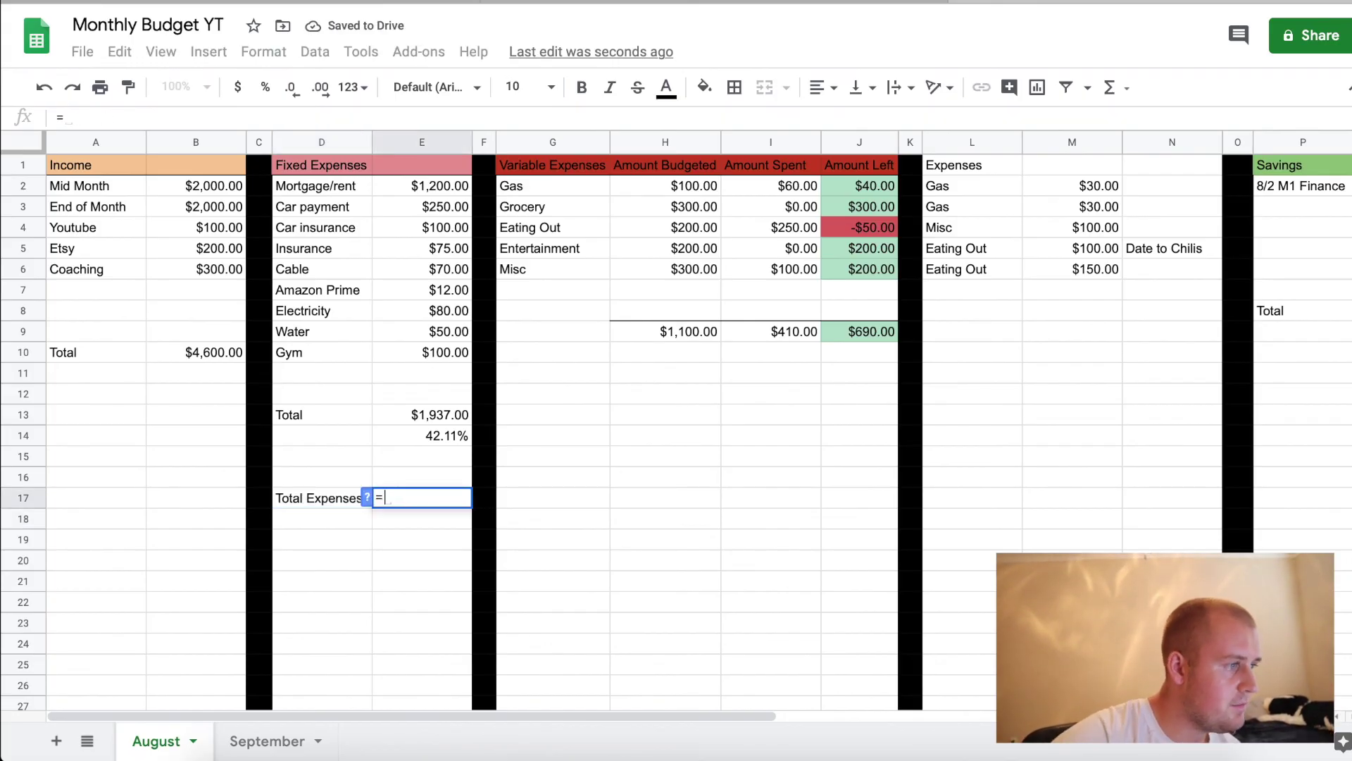
left_click(407, 417)
type("+")
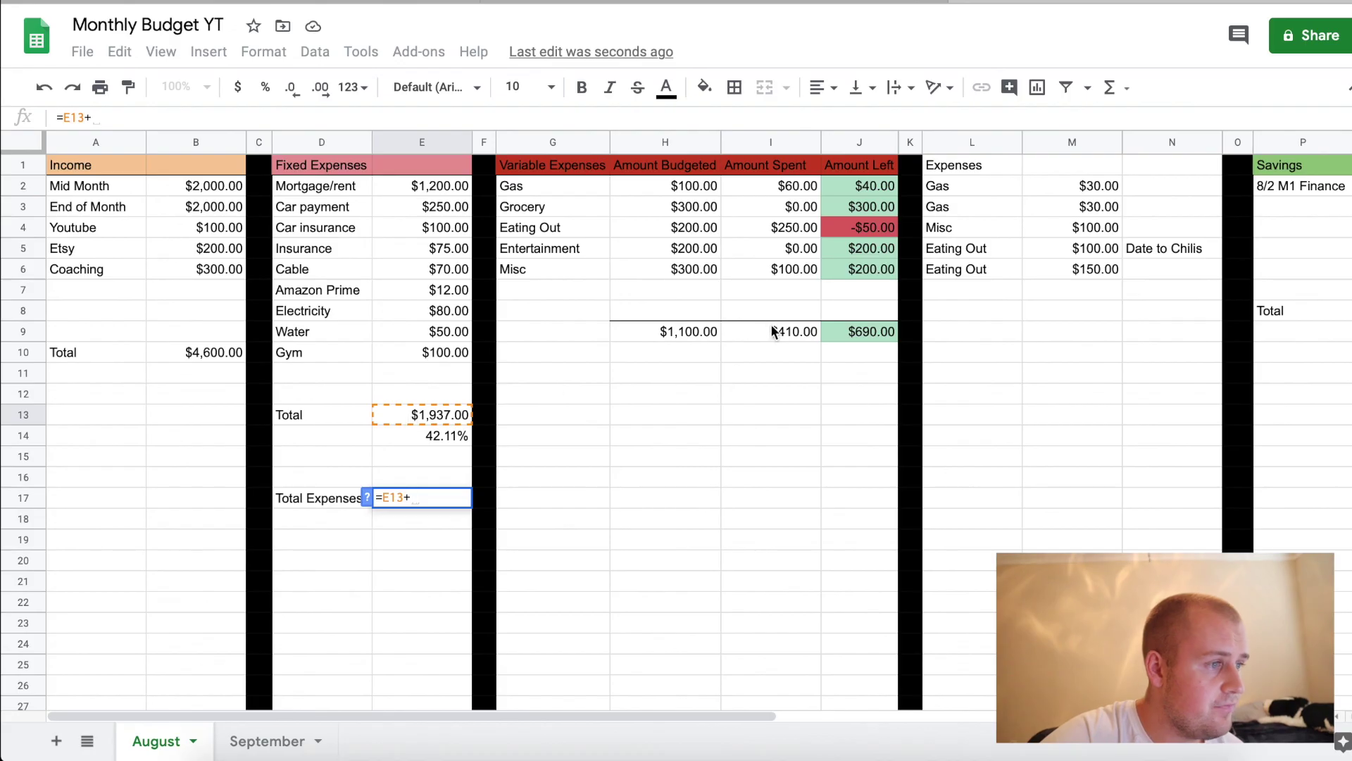
left_click(790, 332)
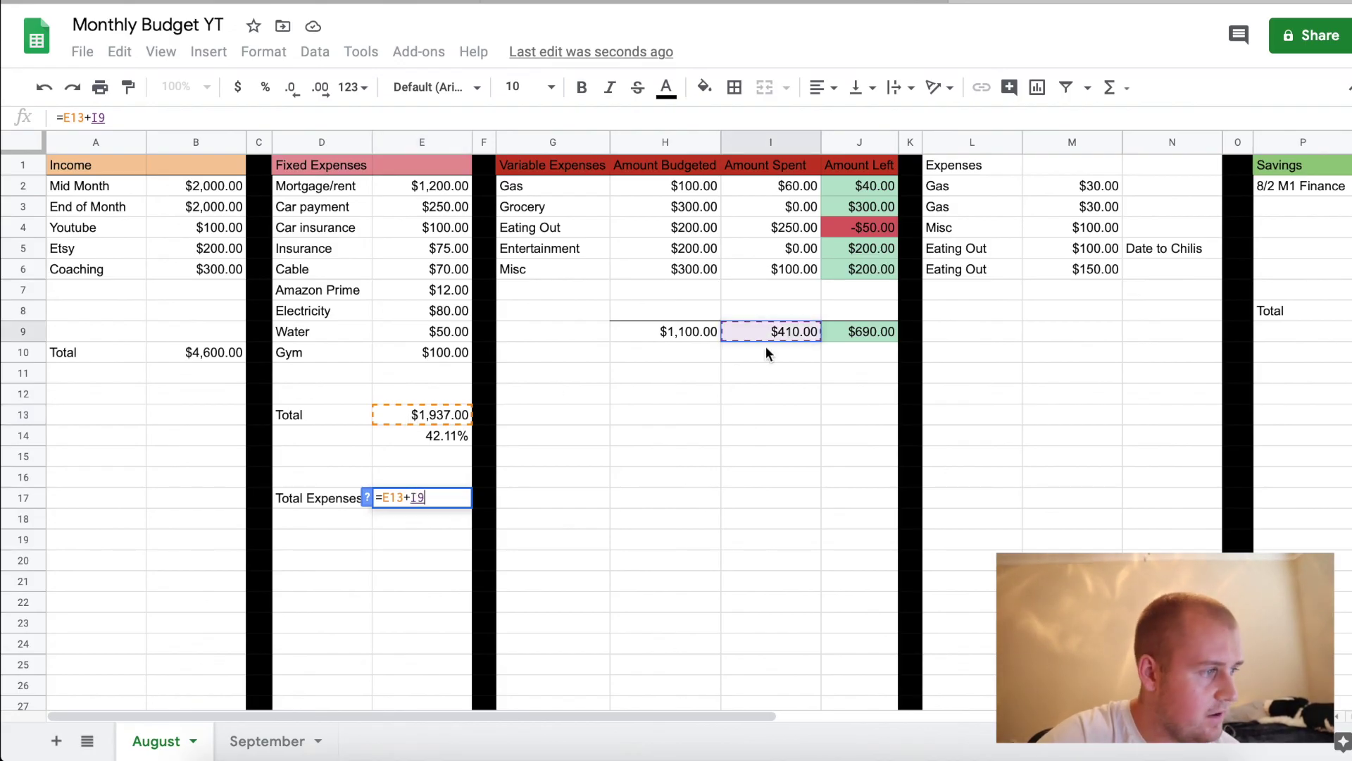
key("Return")
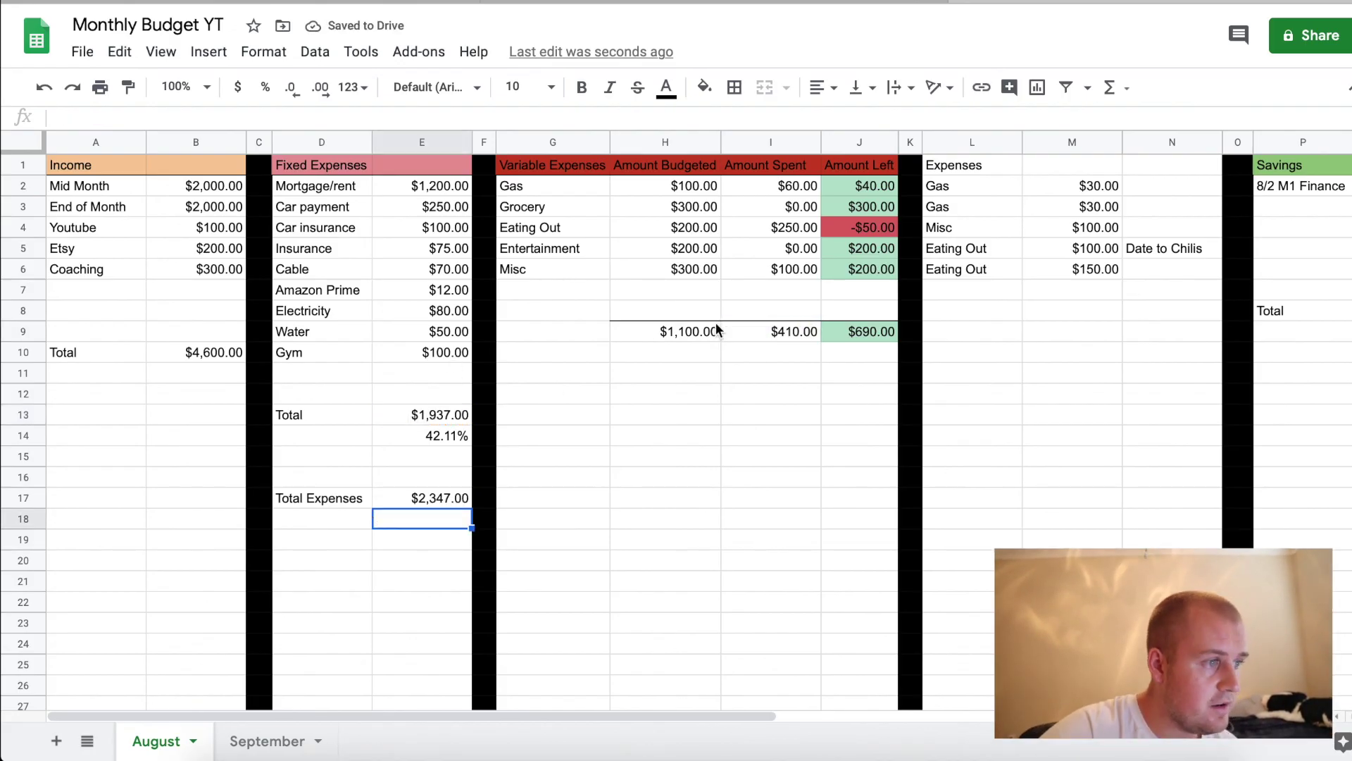
Calculate total expenses as a share of total income in E18 with =E17/B10, formatted as a percentage
type("=")
left_click(443, 494)
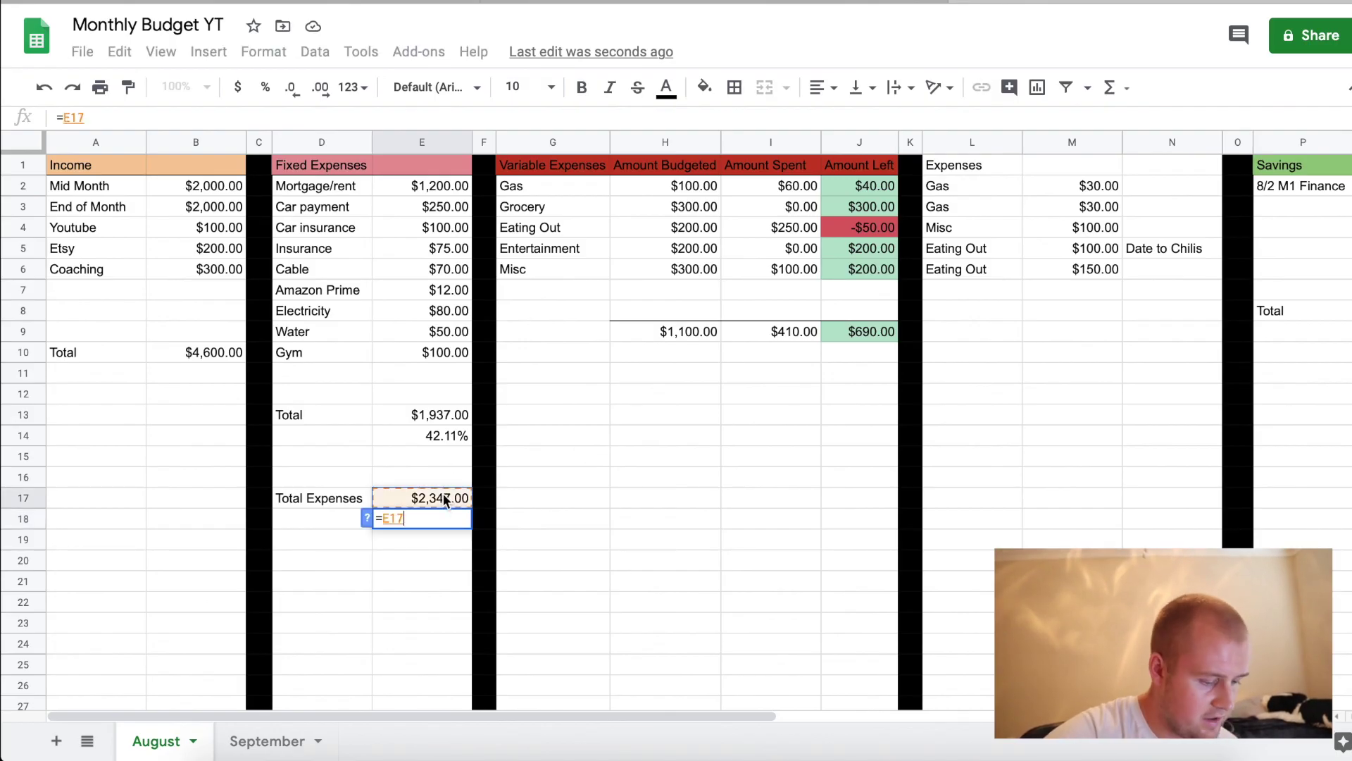
type("/")
left_click(205, 352)
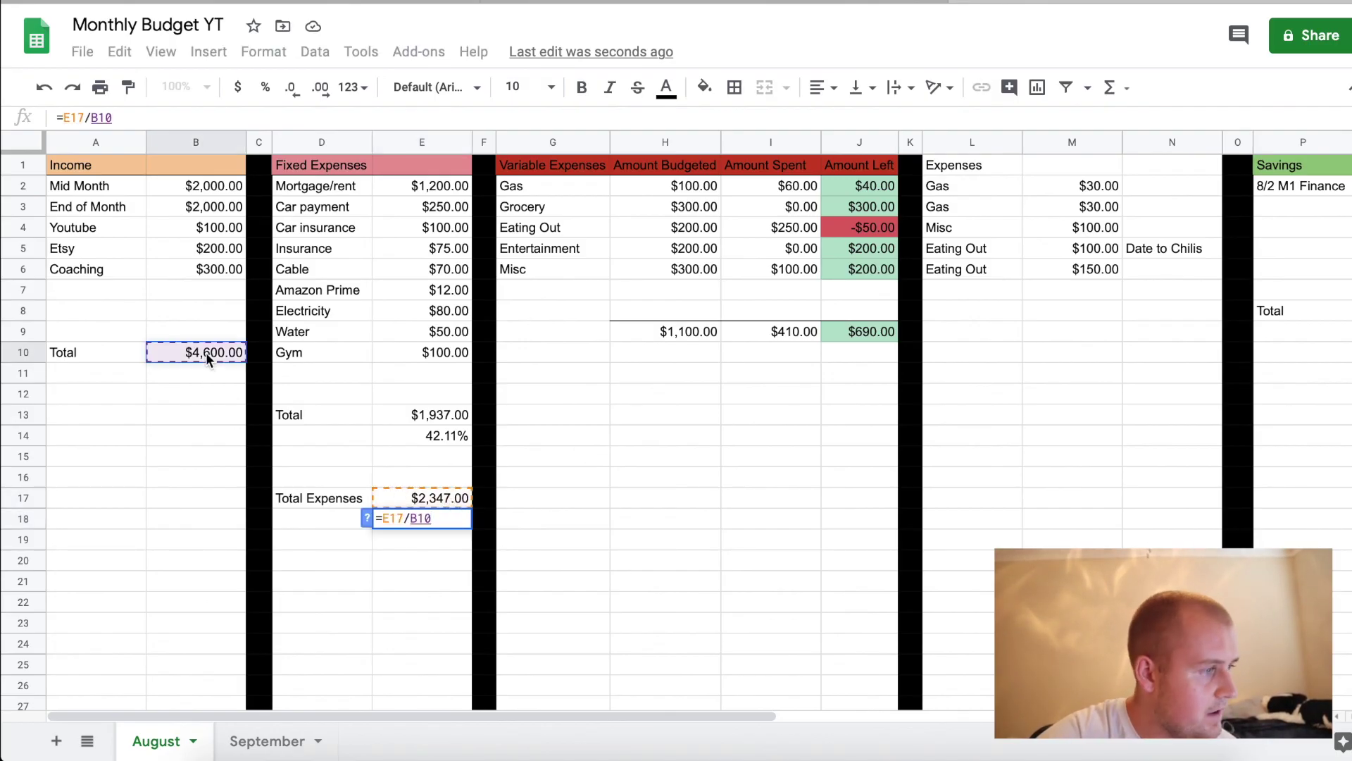
key("Return")
left_click(417, 518)
left_click(264, 87)
left_click(540, 554)
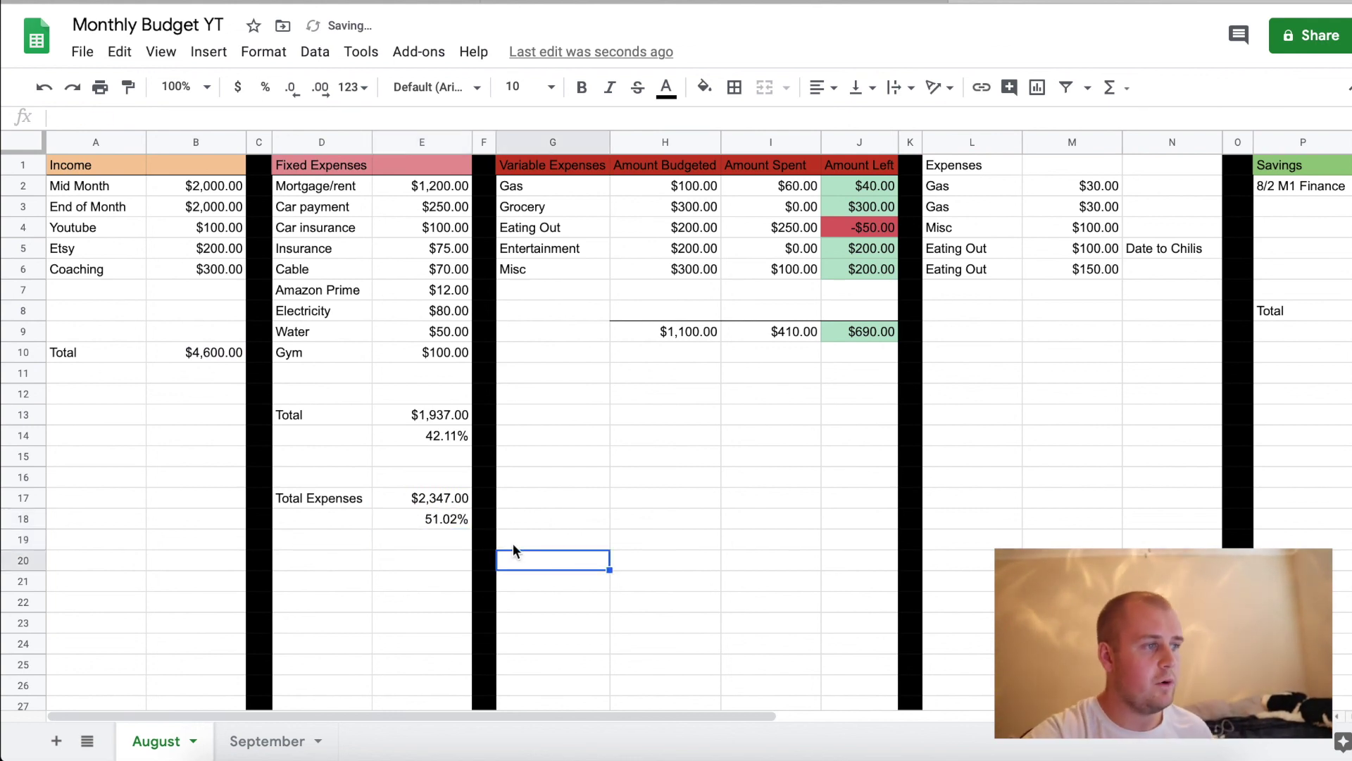
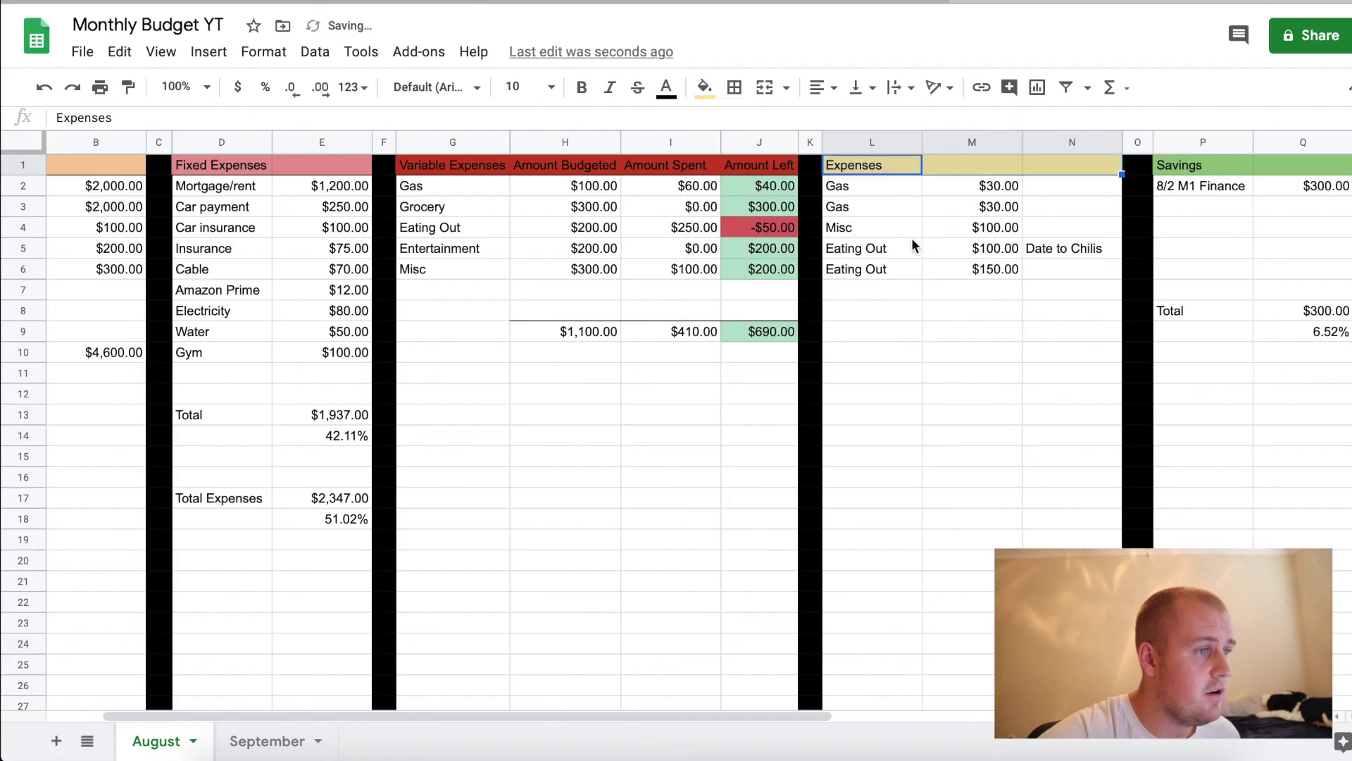
Log another Gas expense of 20 in row 7 of the Expenses list
left_click(902, 331)
scroll(859, 327, "left", 2)
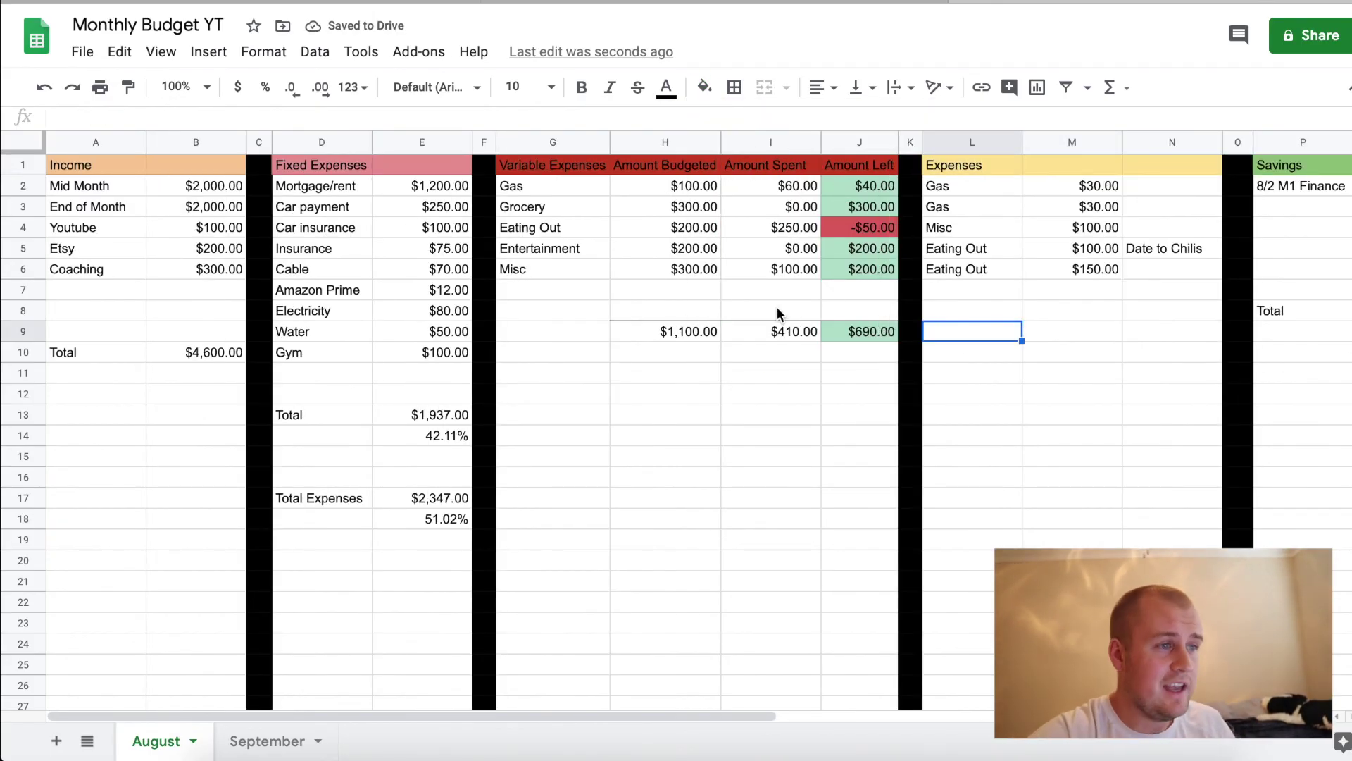
left_click(994, 288)
type("Gas")
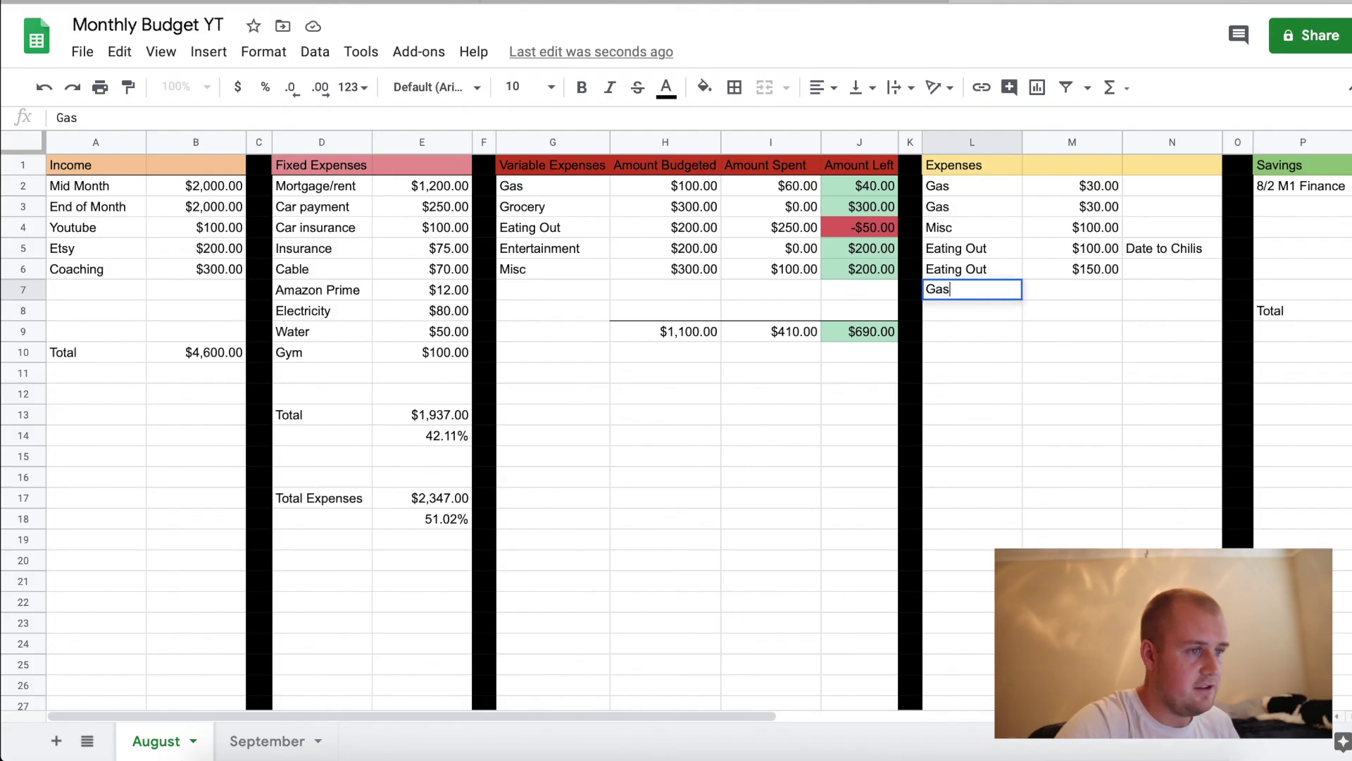
key("Tab")
type("20")
key("Return")
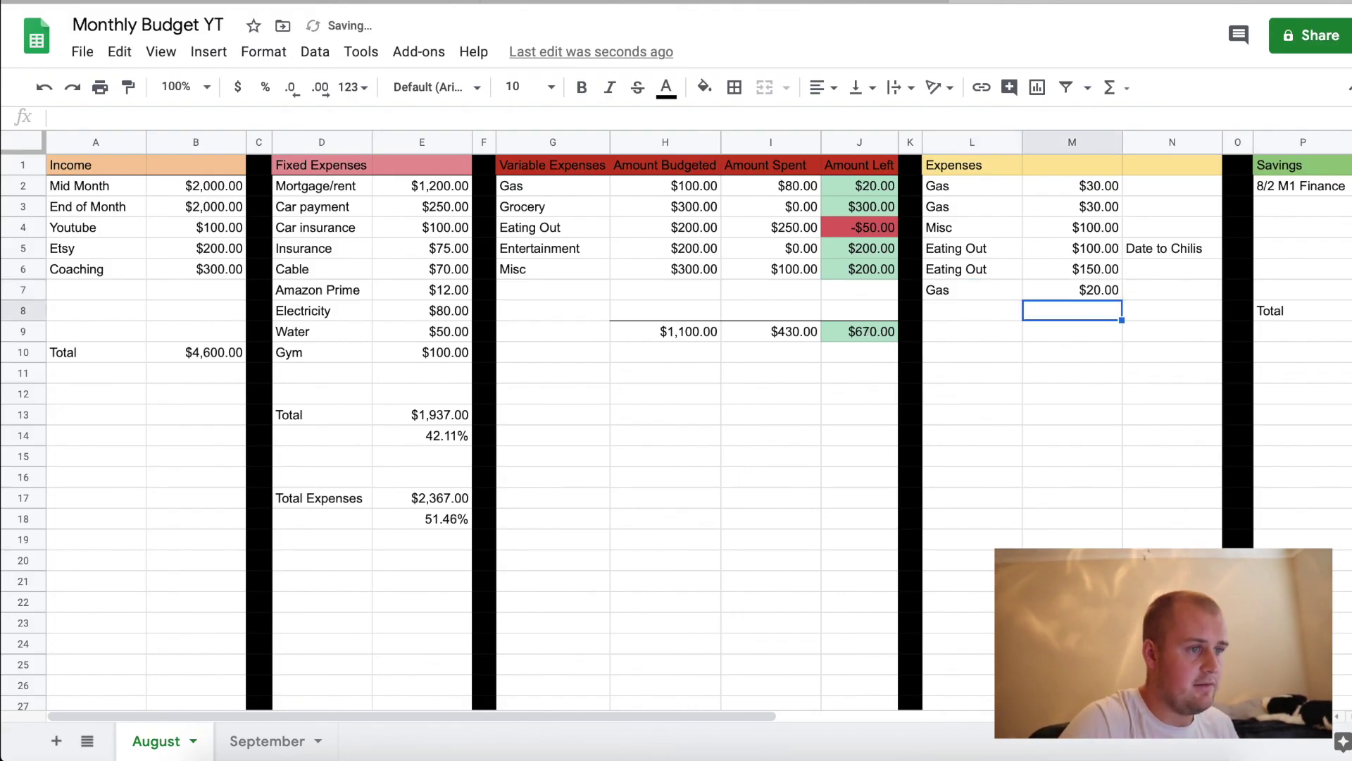
Change the amount of the Gas expense in row 7 to 30
left_click(1072, 290)
type("30")
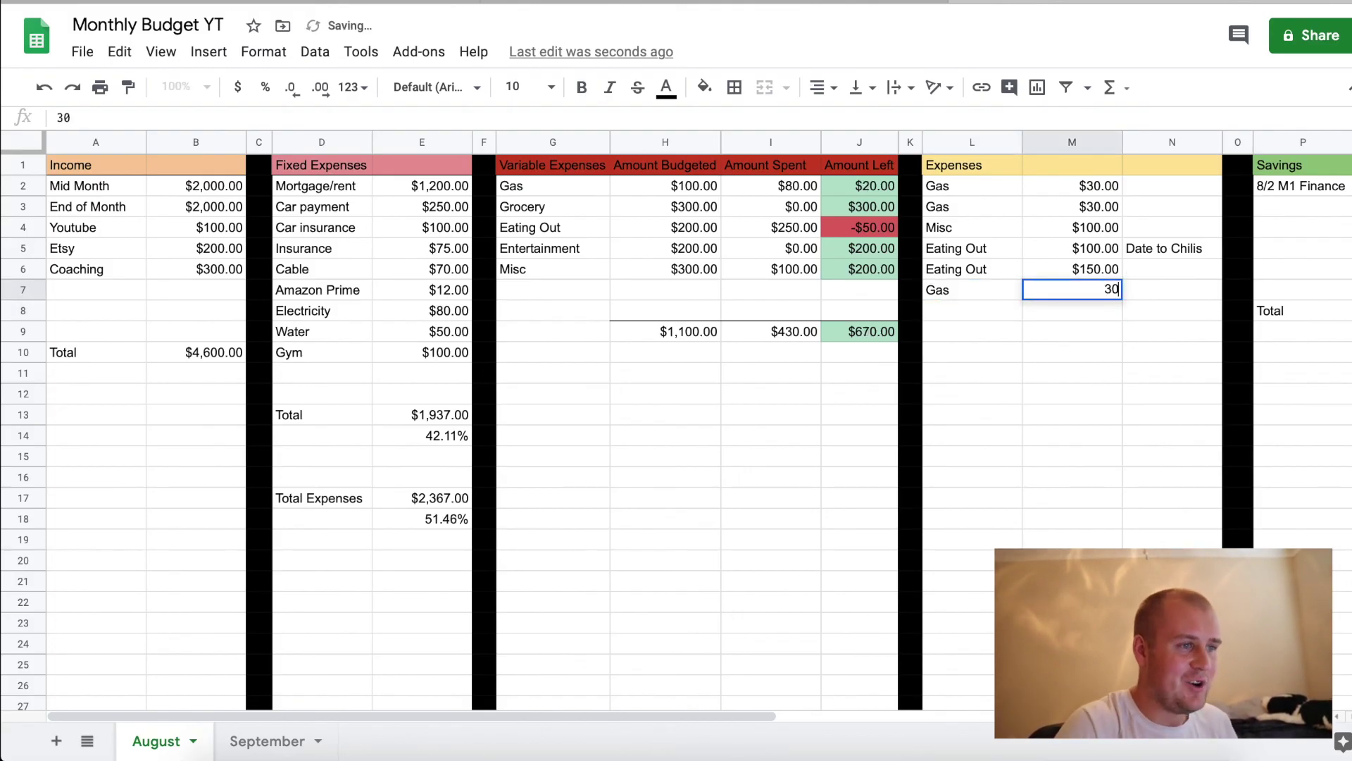
key("Return")
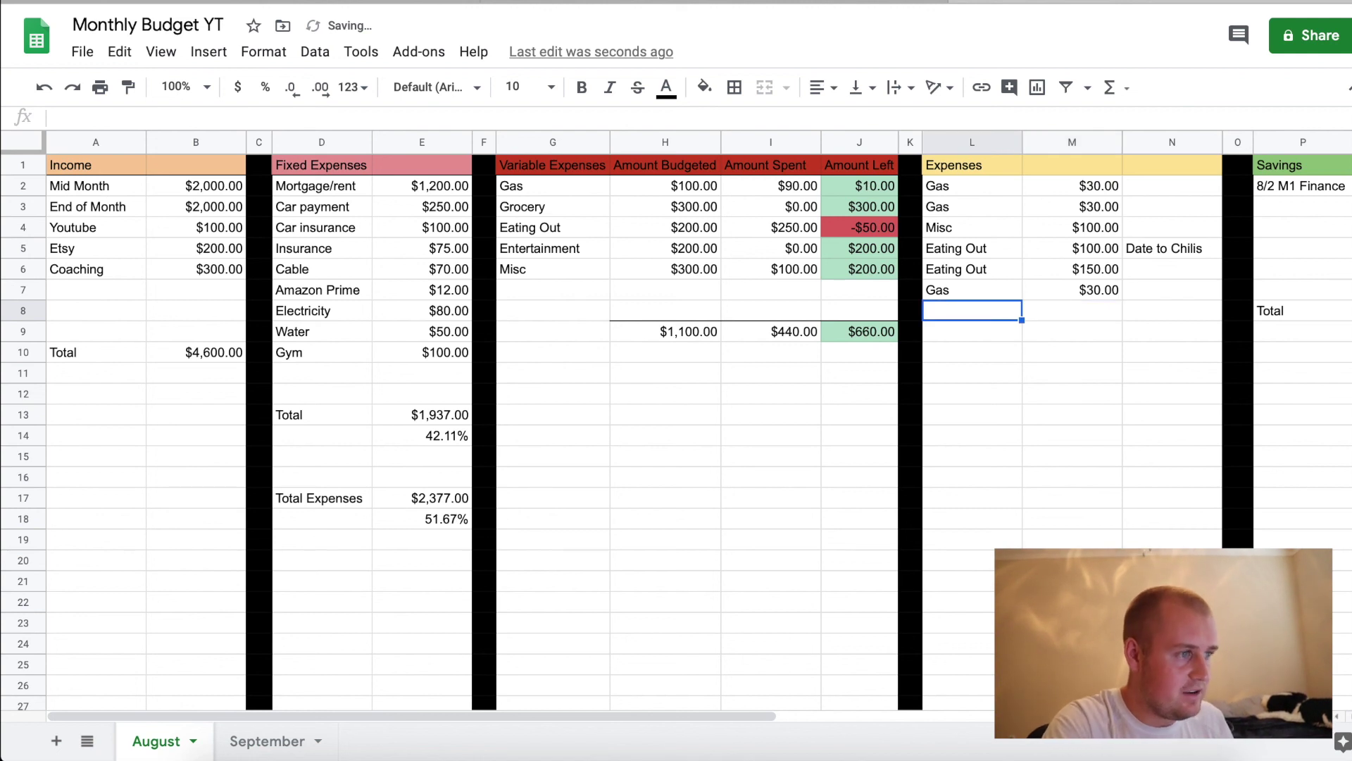
Log an Entertainment expense of 24 in row 8 of the Expenses list with the note "movies"
type("Entertainm")
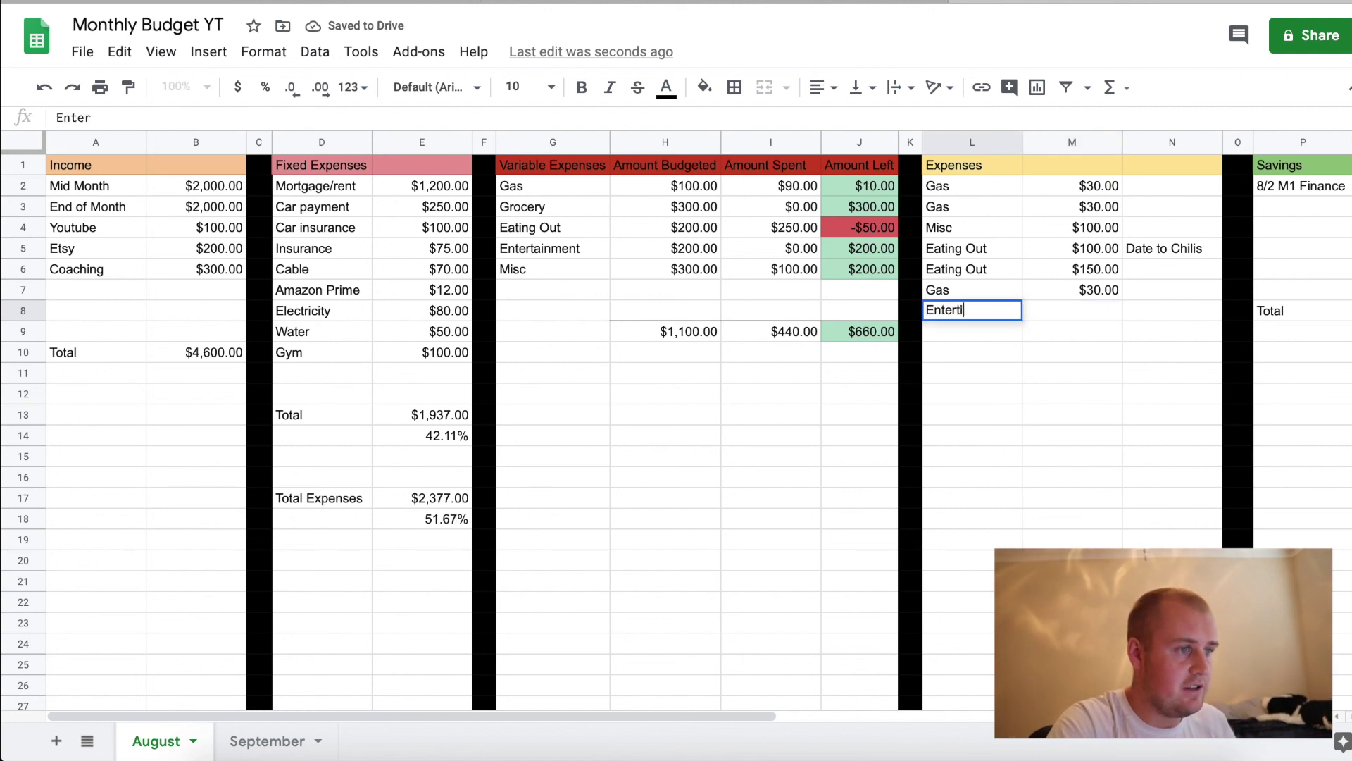
key("BackSpace")
key("BackSpace")
key("BackSpace")
type("inment")
key("Tab")
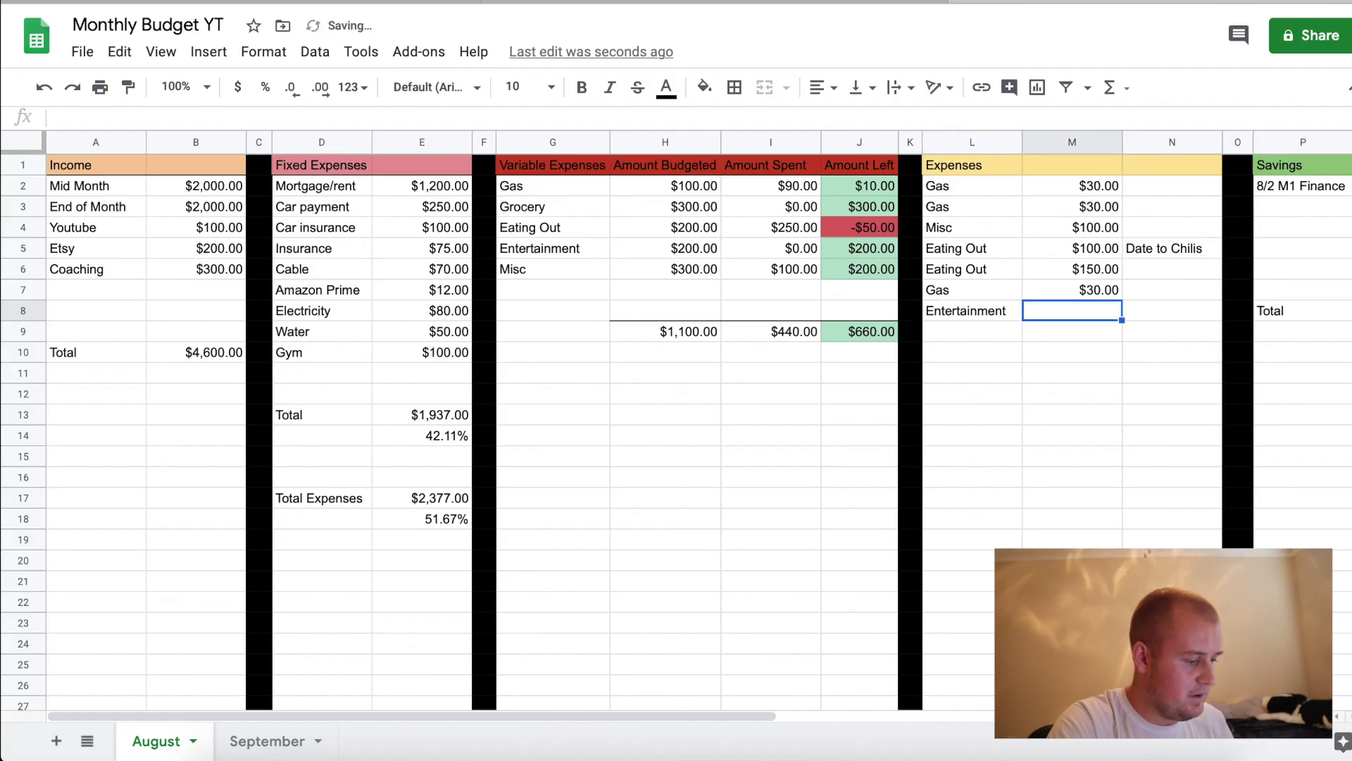
type("24")
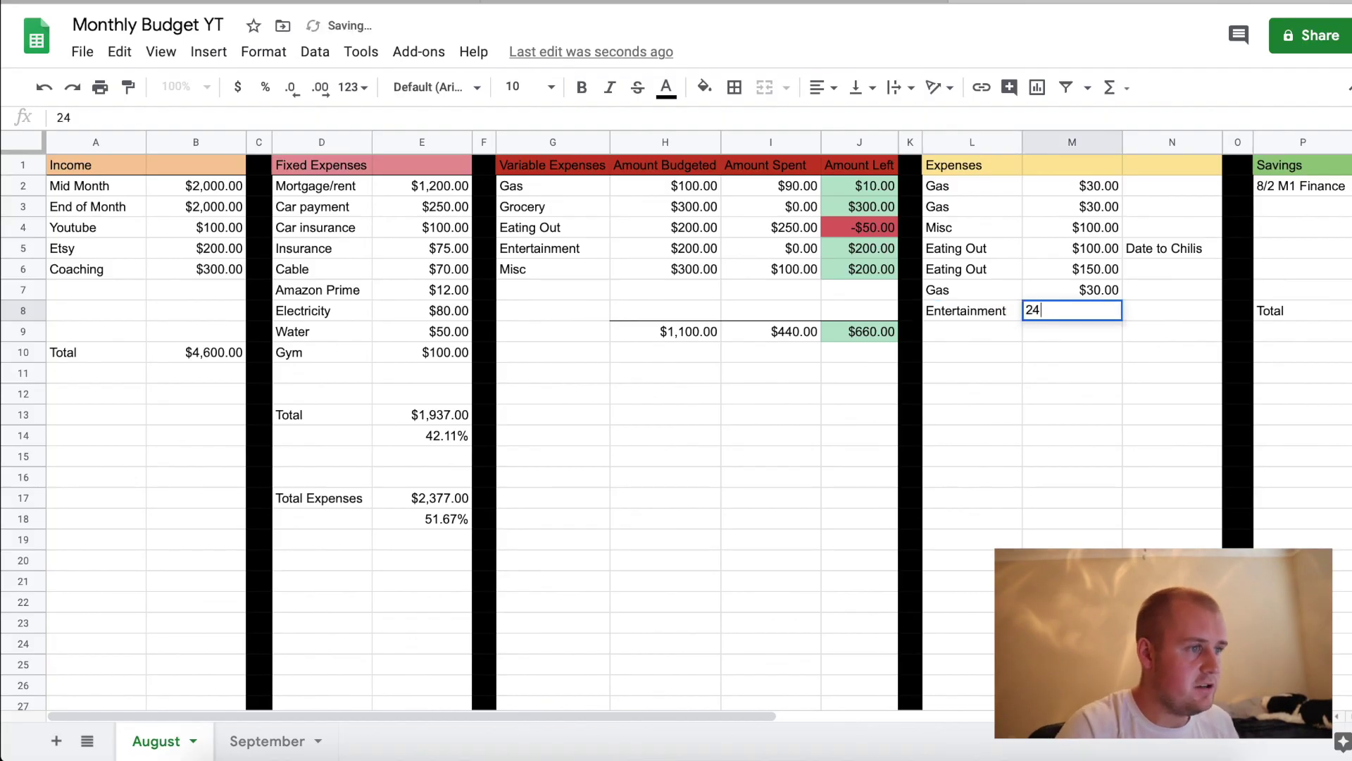
key("Tab")
type("movies")
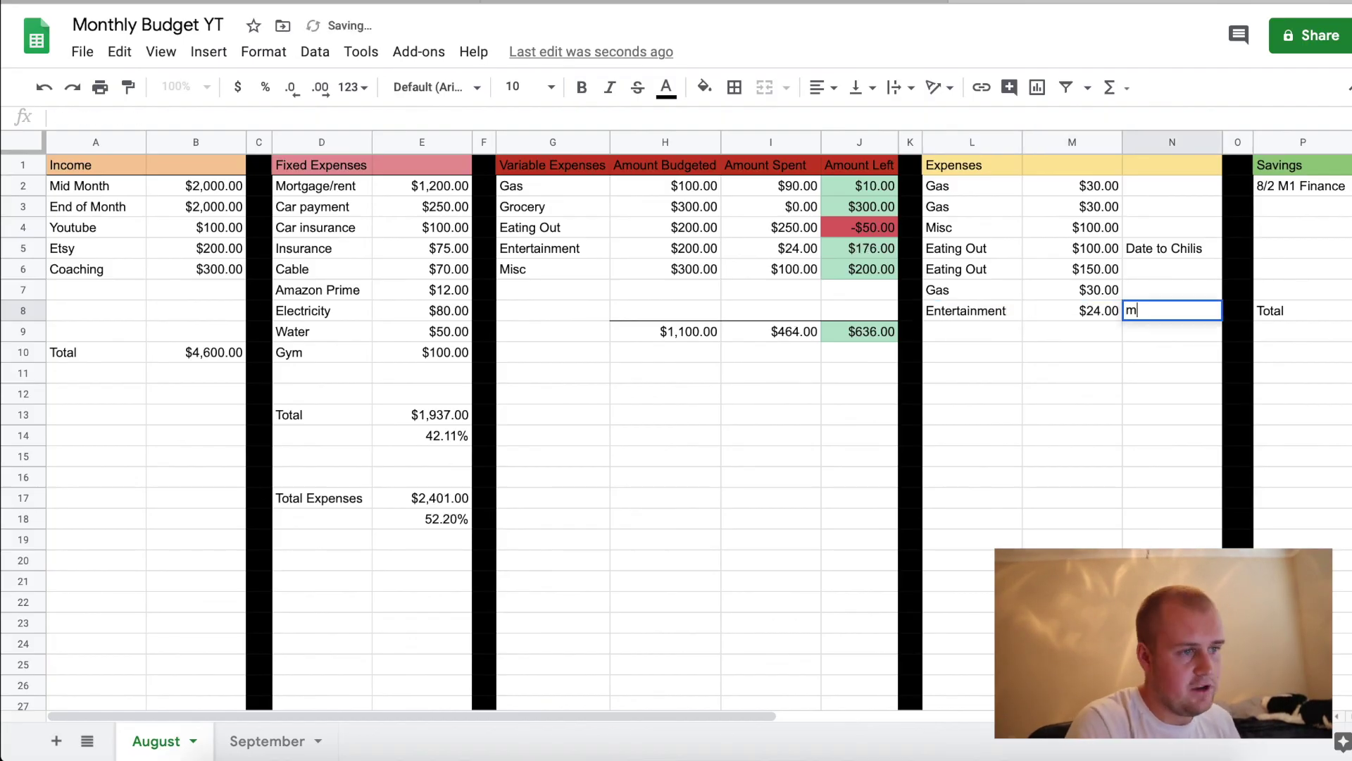
key("Return")
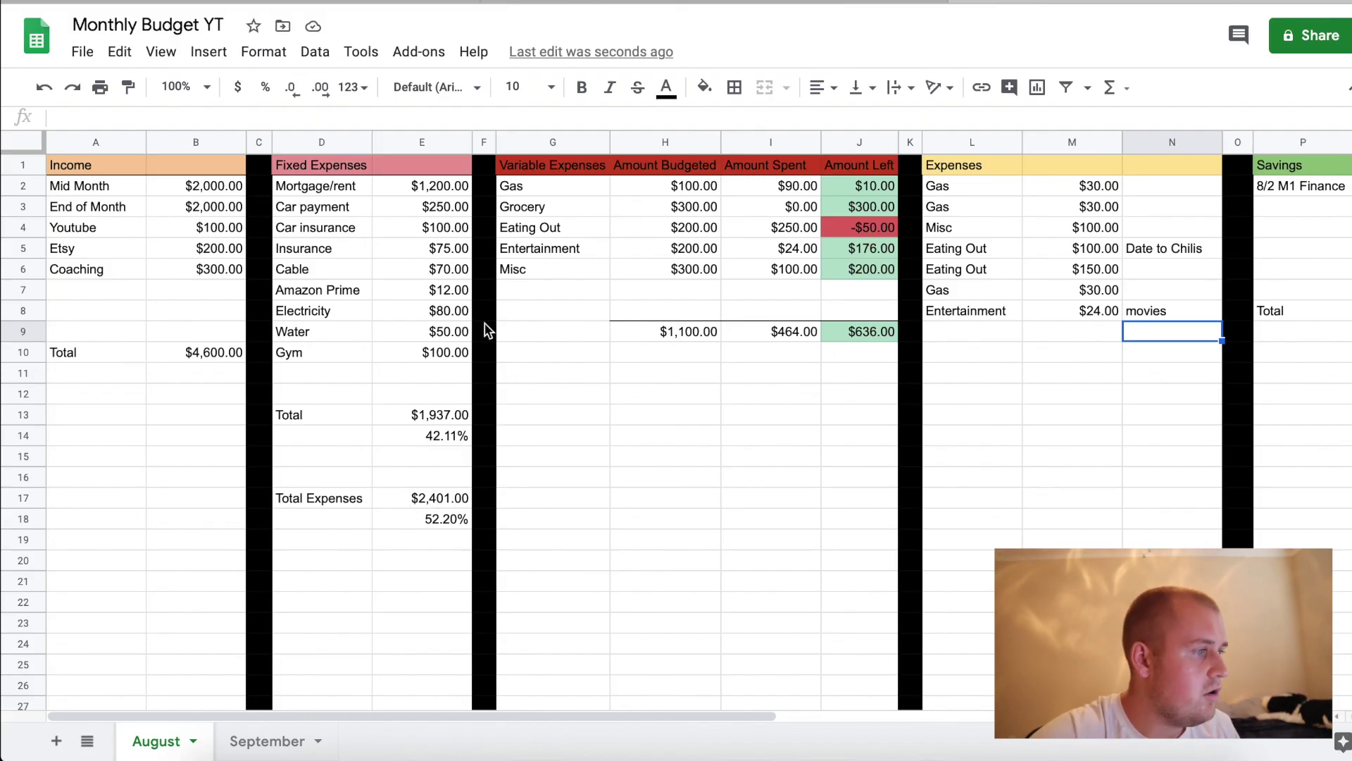
Examine the total expenses percentage formula in E18 and review the income, expense and savings sections of the August sheet
left_click(467, 522)
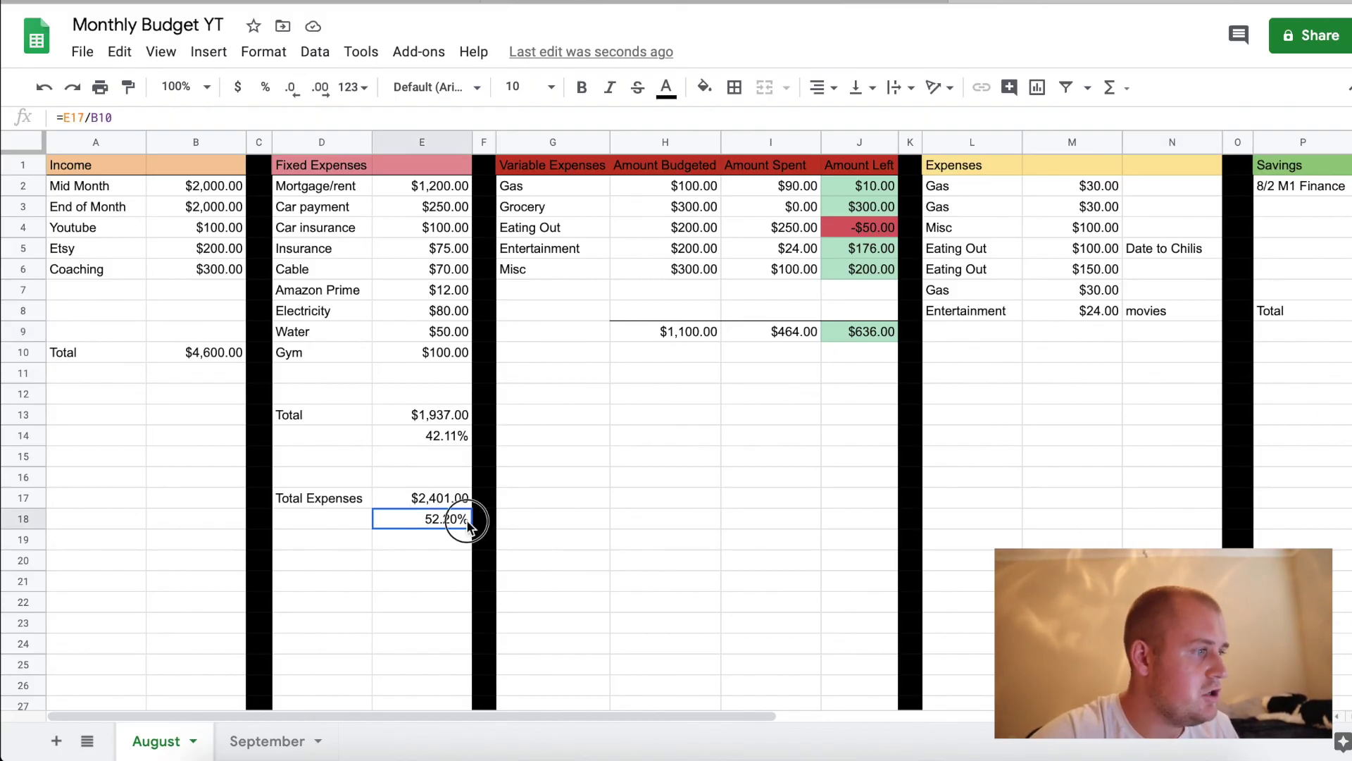
left_click(427, 543)
scroll(805, 425, "right", 2)
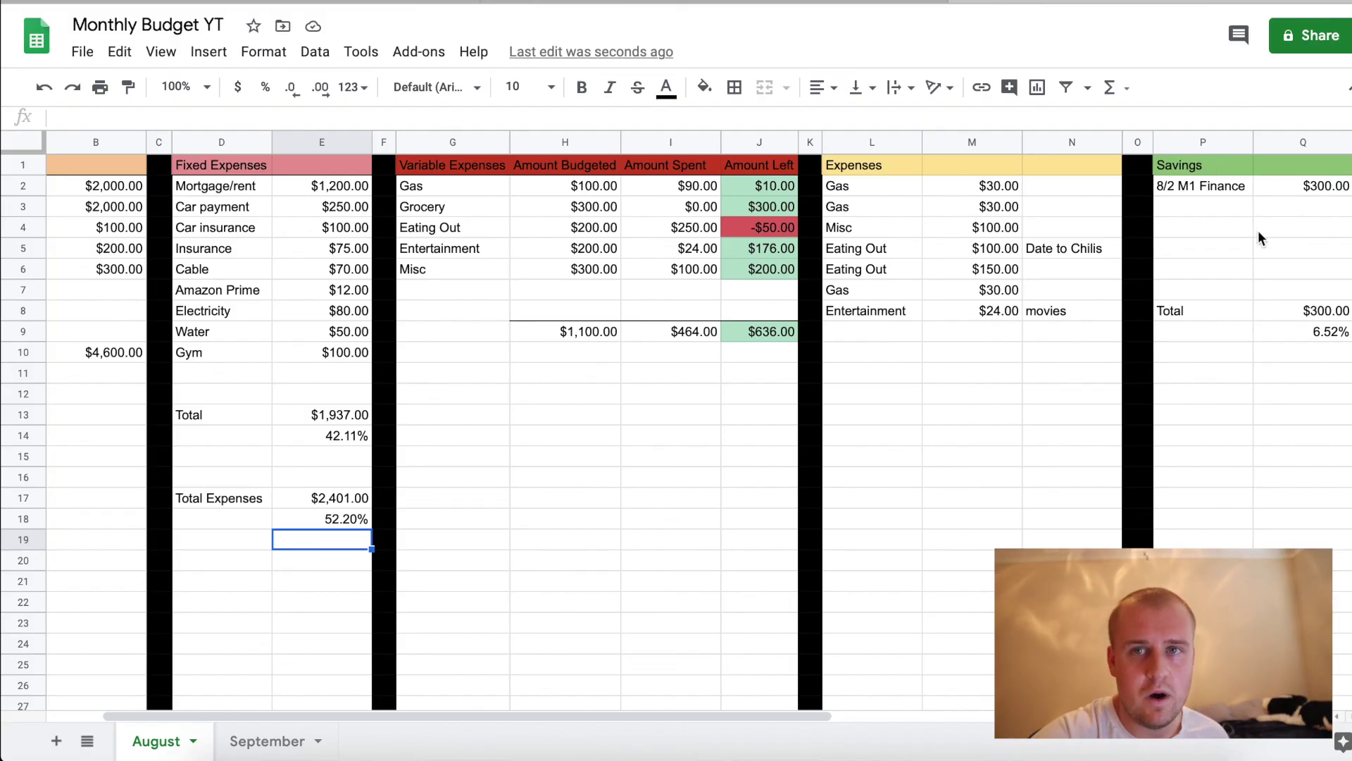
scroll(918, 429, "left", 2)
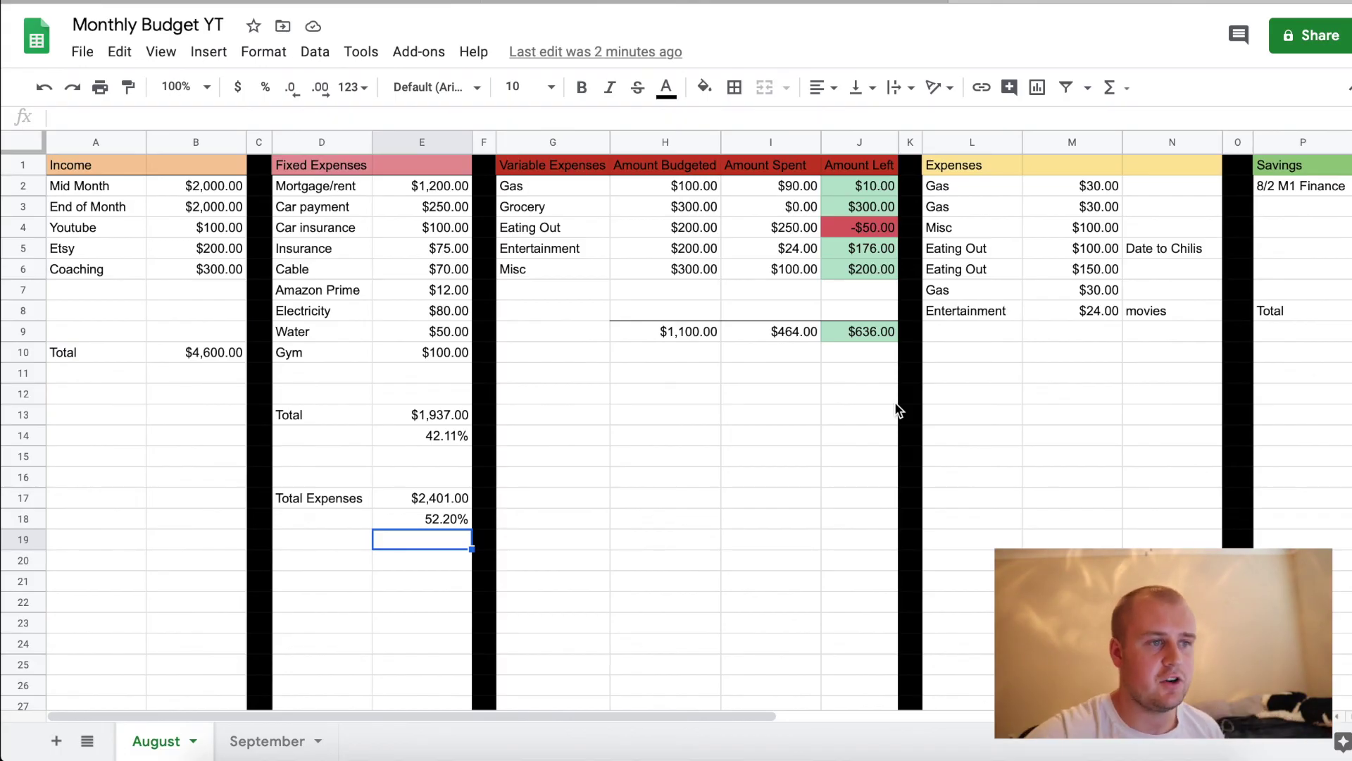
scroll(896, 410, "right", 3)
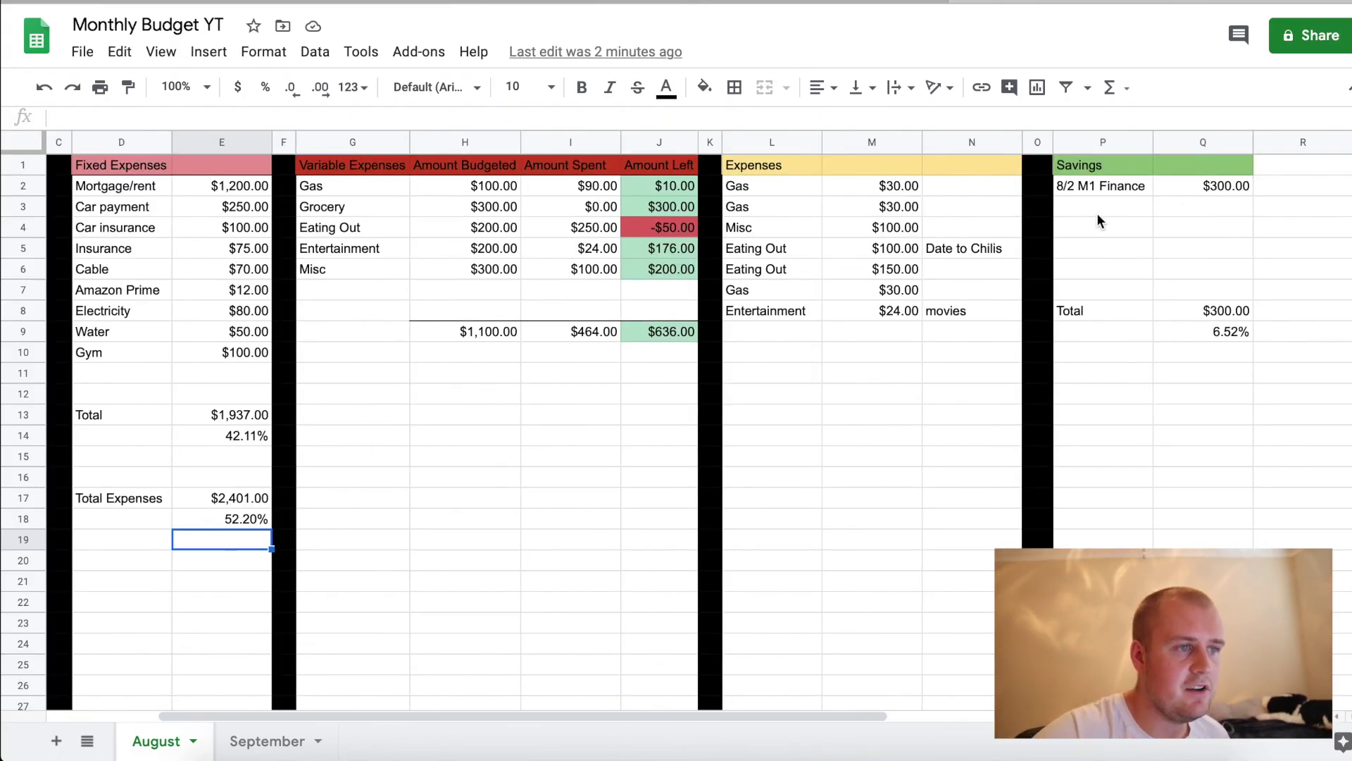
scroll(1097, 213, "left", 2)
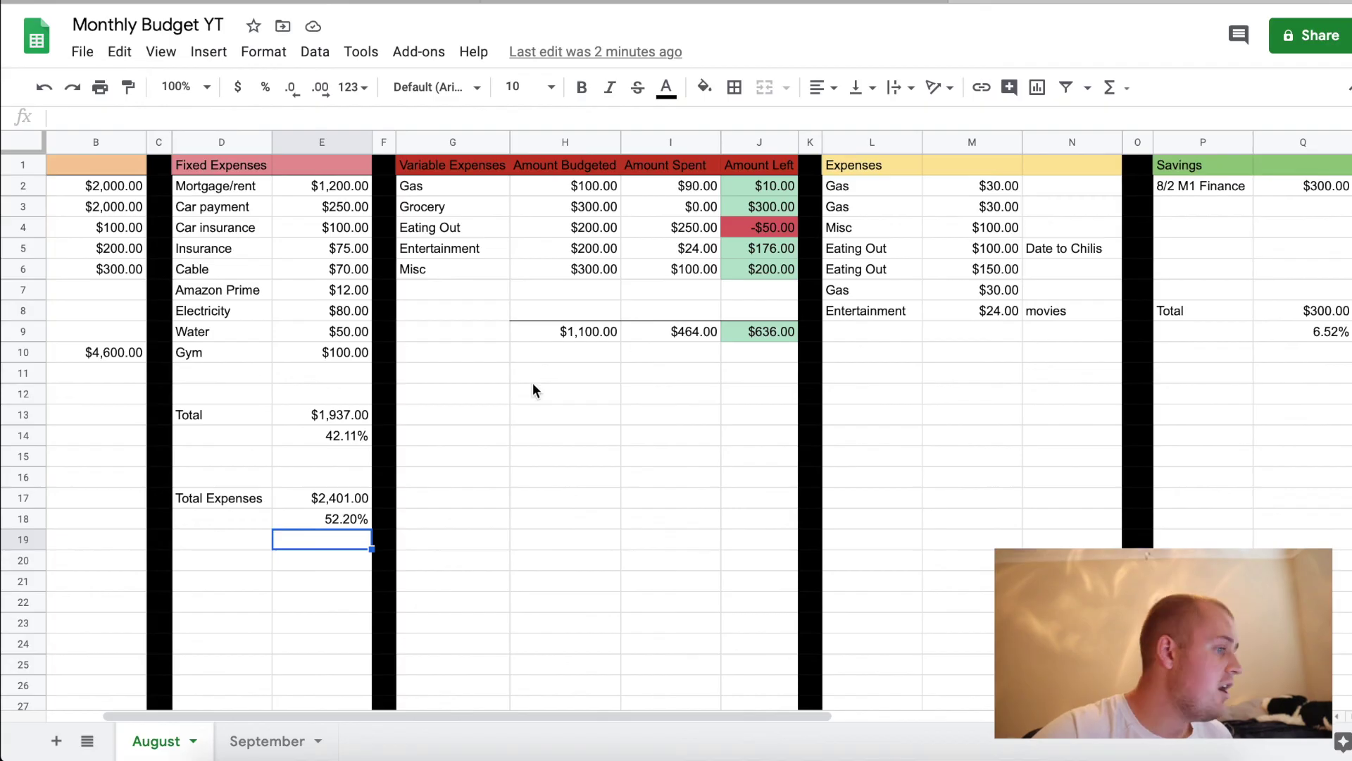
scroll(303, 309, "left", 2)
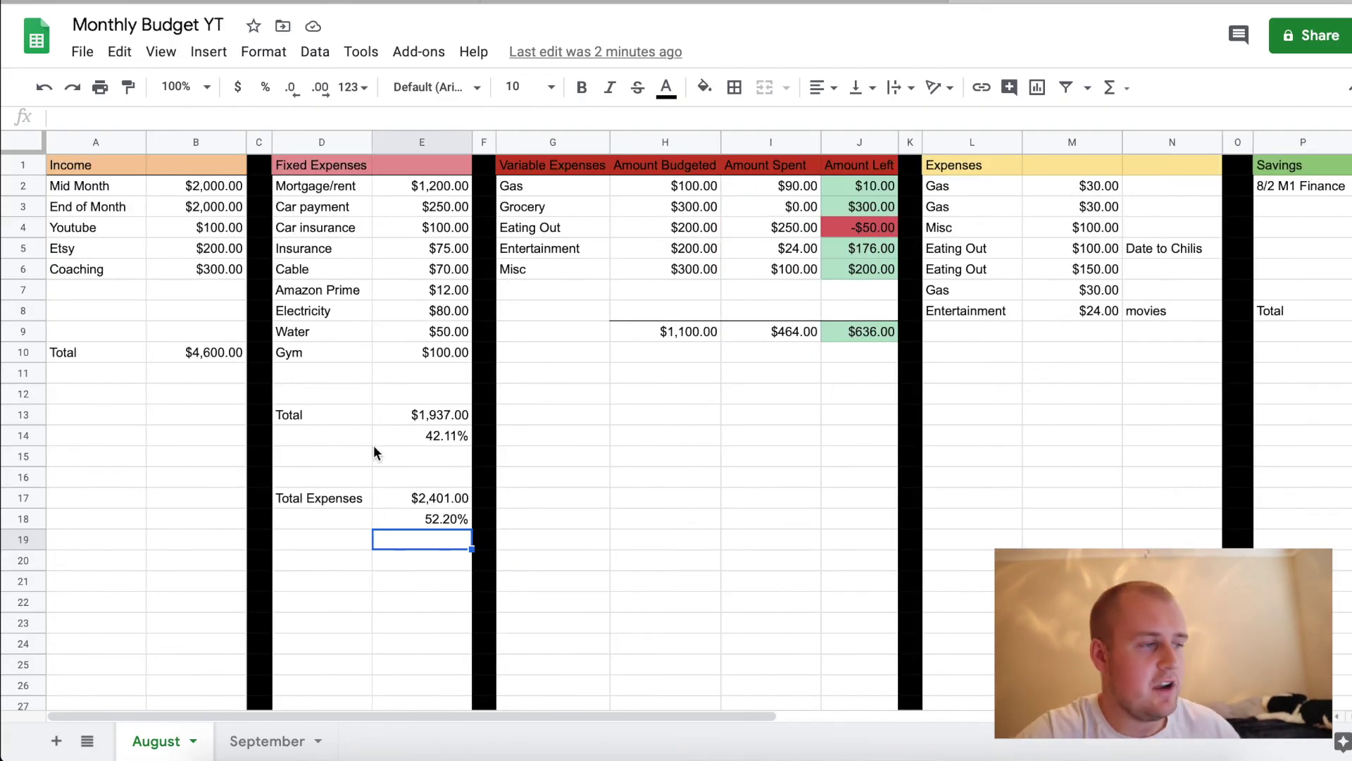
scroll(403, 472, "right", 3)
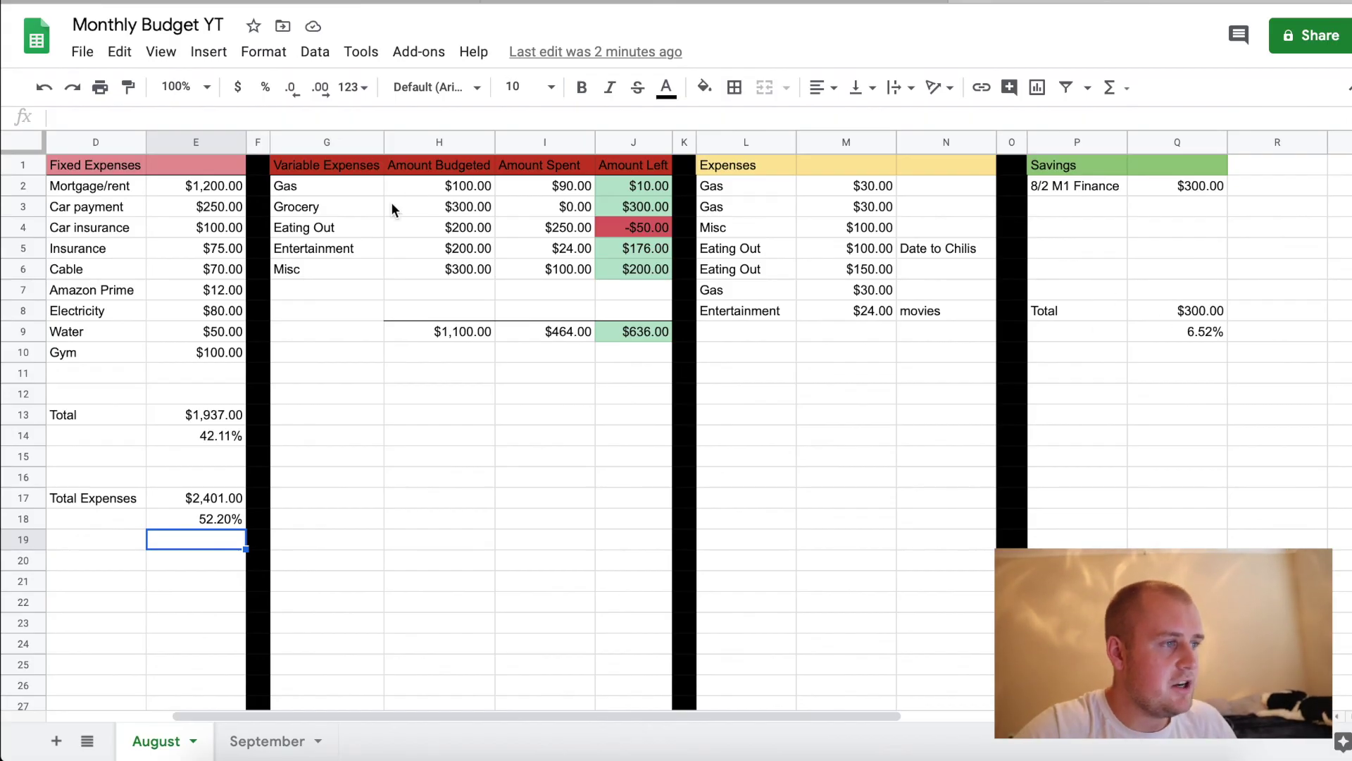
scroll(437, 209, "left", 2)
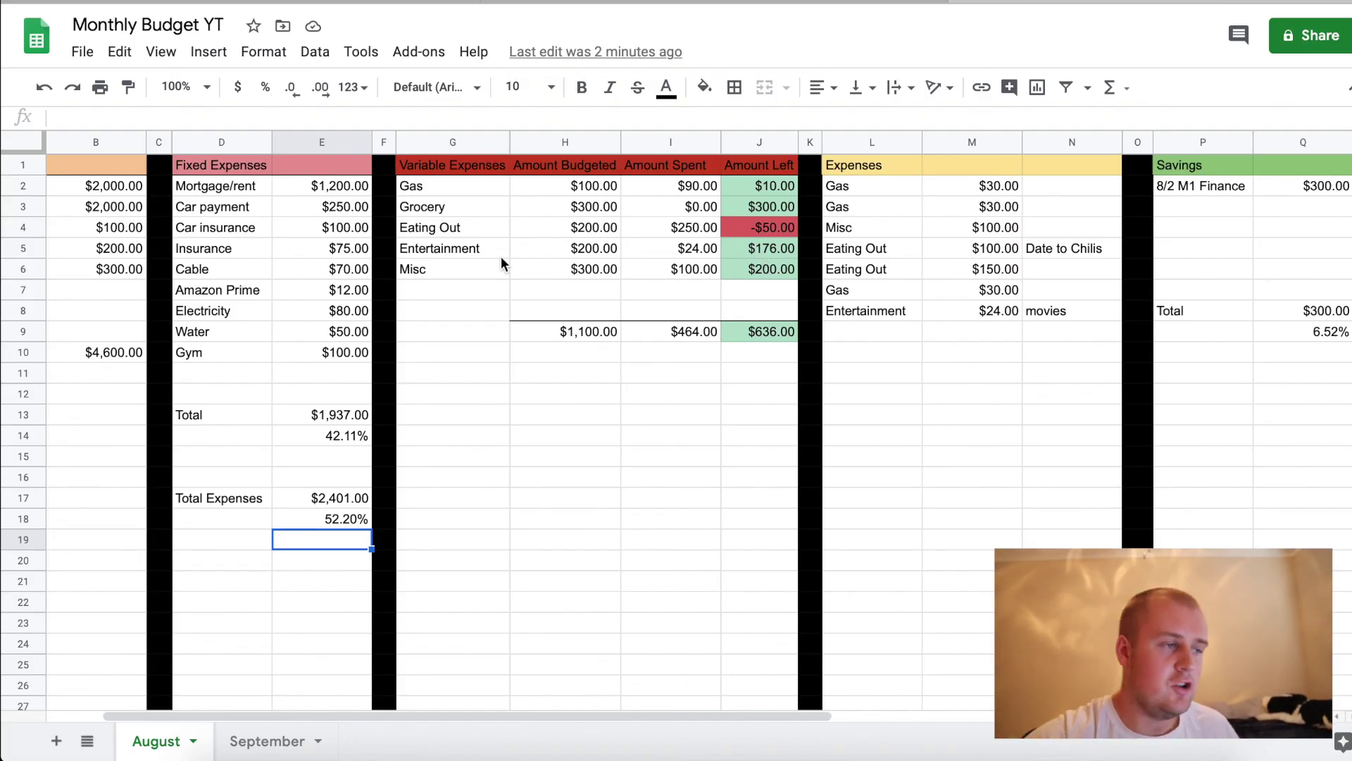
Log another Entertainment expense of 200 in row 9 of the Expenses list
left_click(877, 338)
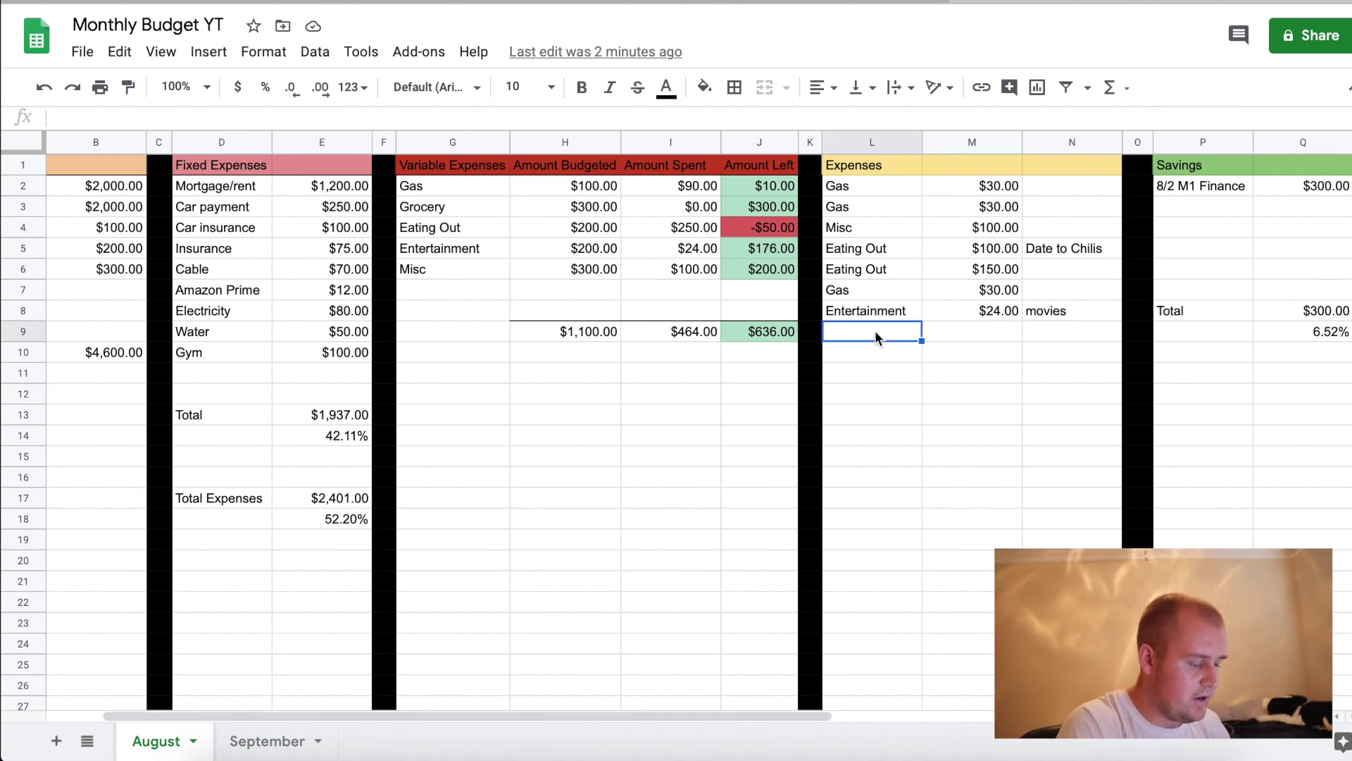
type("ent")
key("Tab")
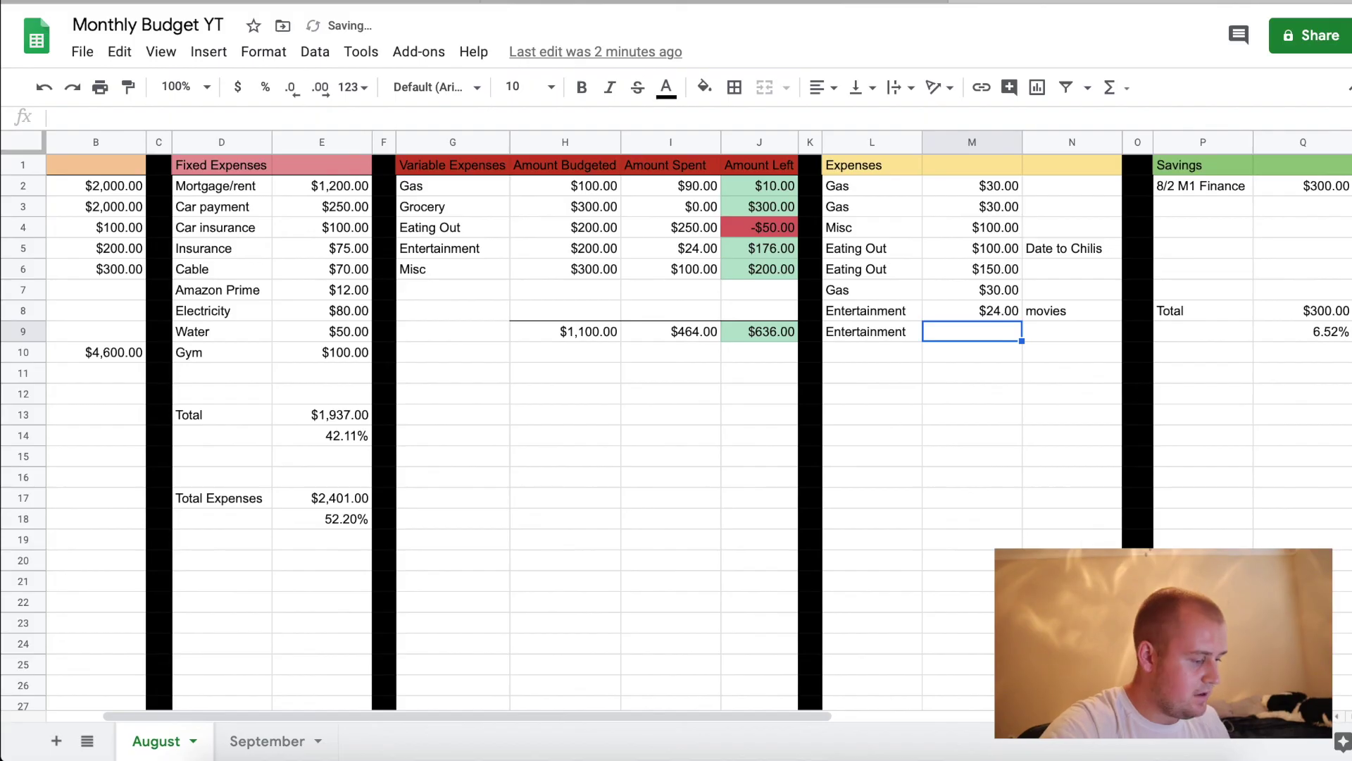
type("200")
key("Tab")
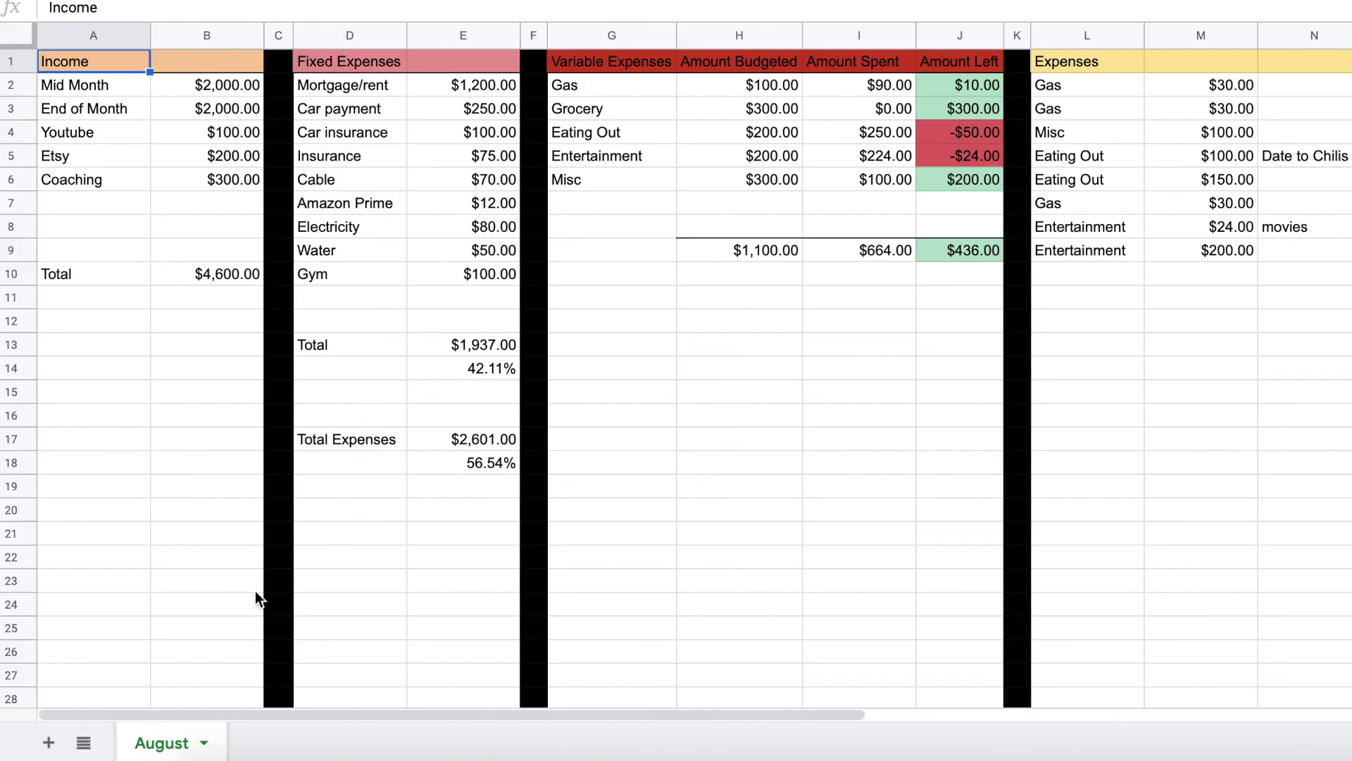
Duplicate the August sheet and rename the copy September
left_click(204, 745)
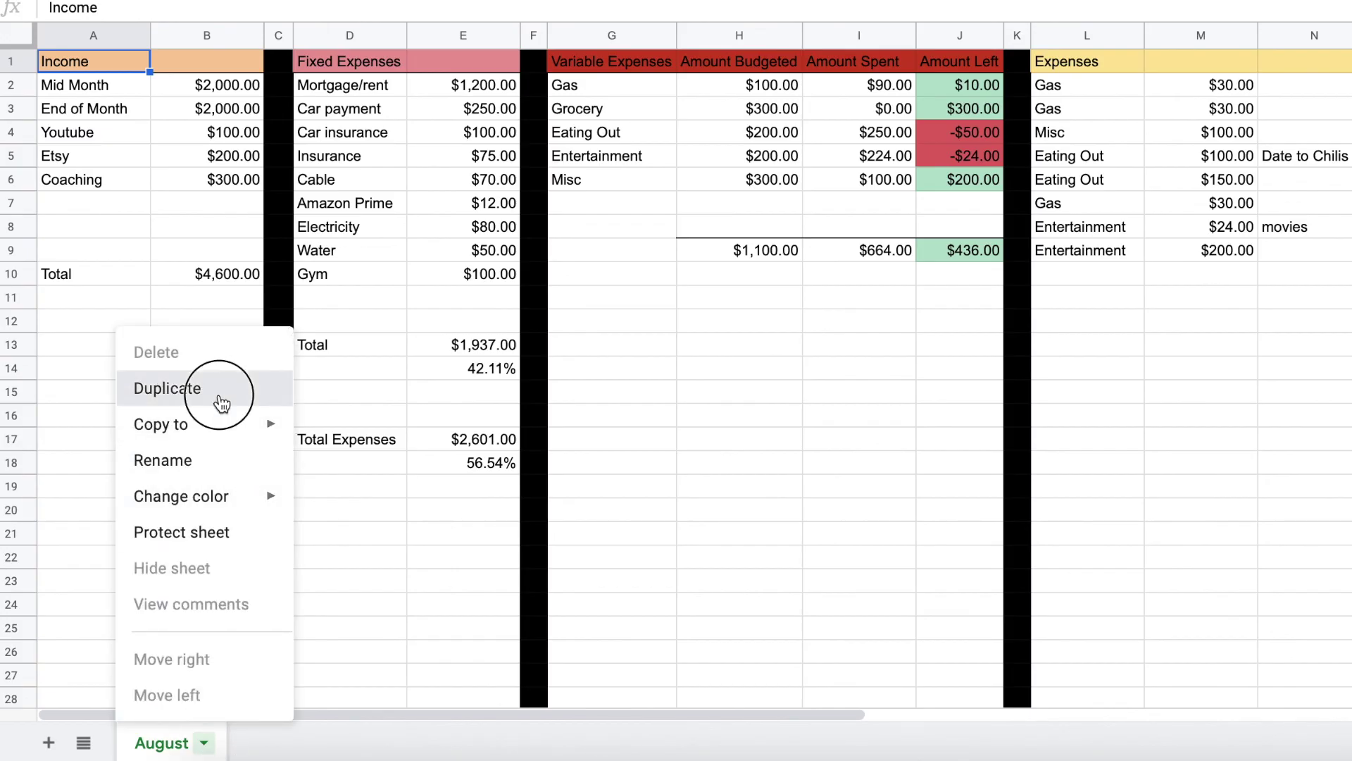
left_click(296, 745)
double_click(297, 746)
type("Spe")
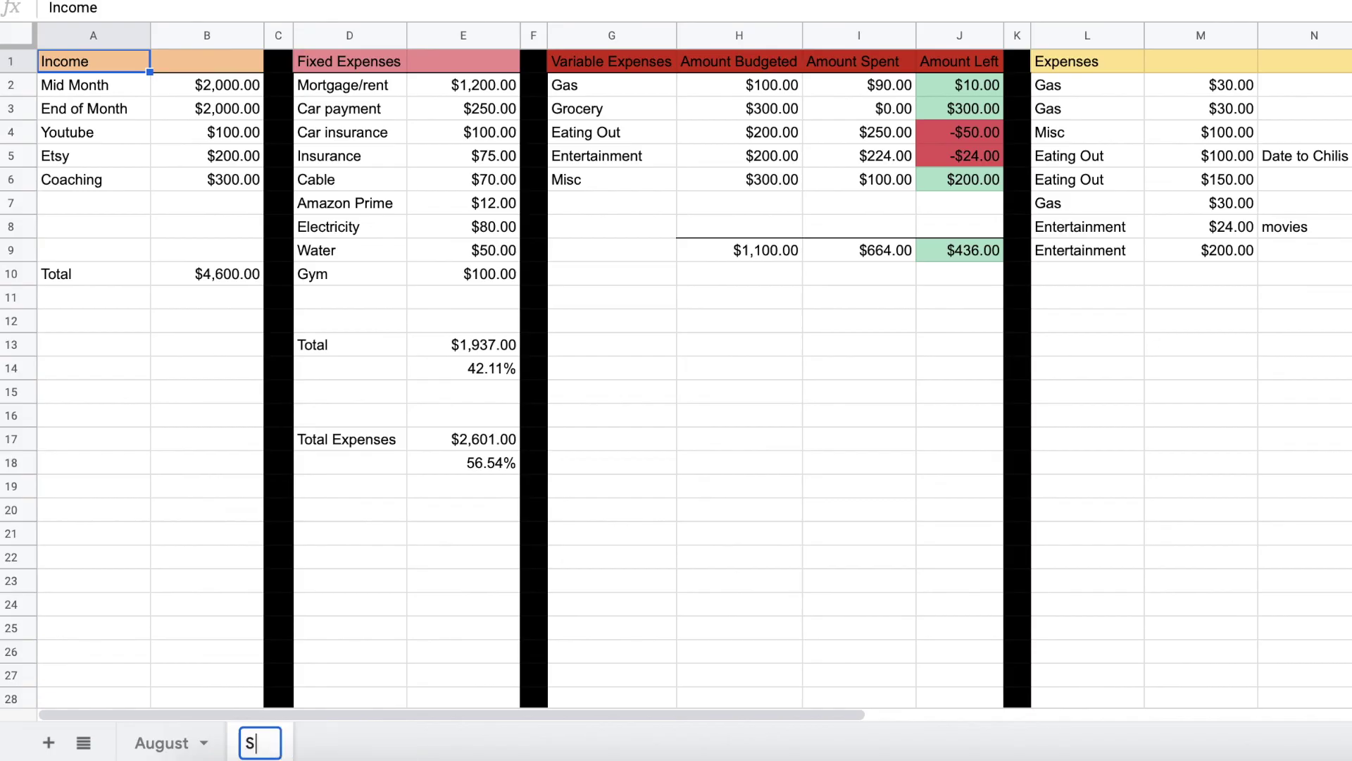
key("BackSpace")
key("BackSpace")
type("eptemner")
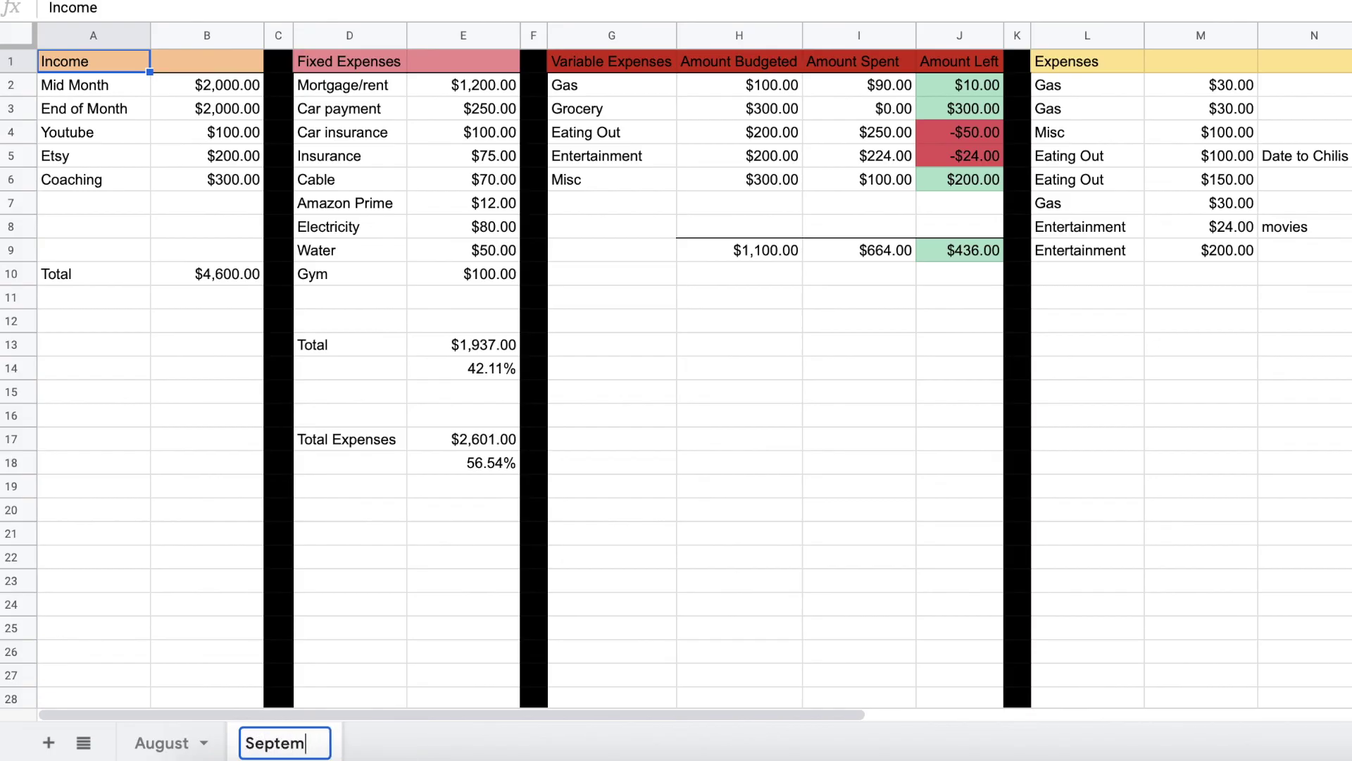
key("BackSpace")
key("BackSpace")
key("BackSpace")
type("ber")
key("Return")
Clear all logged entries, amounts and notes in rows 2 to 9 of the September Expenses list
left_click_drag(1055, 86, 1321, 240)
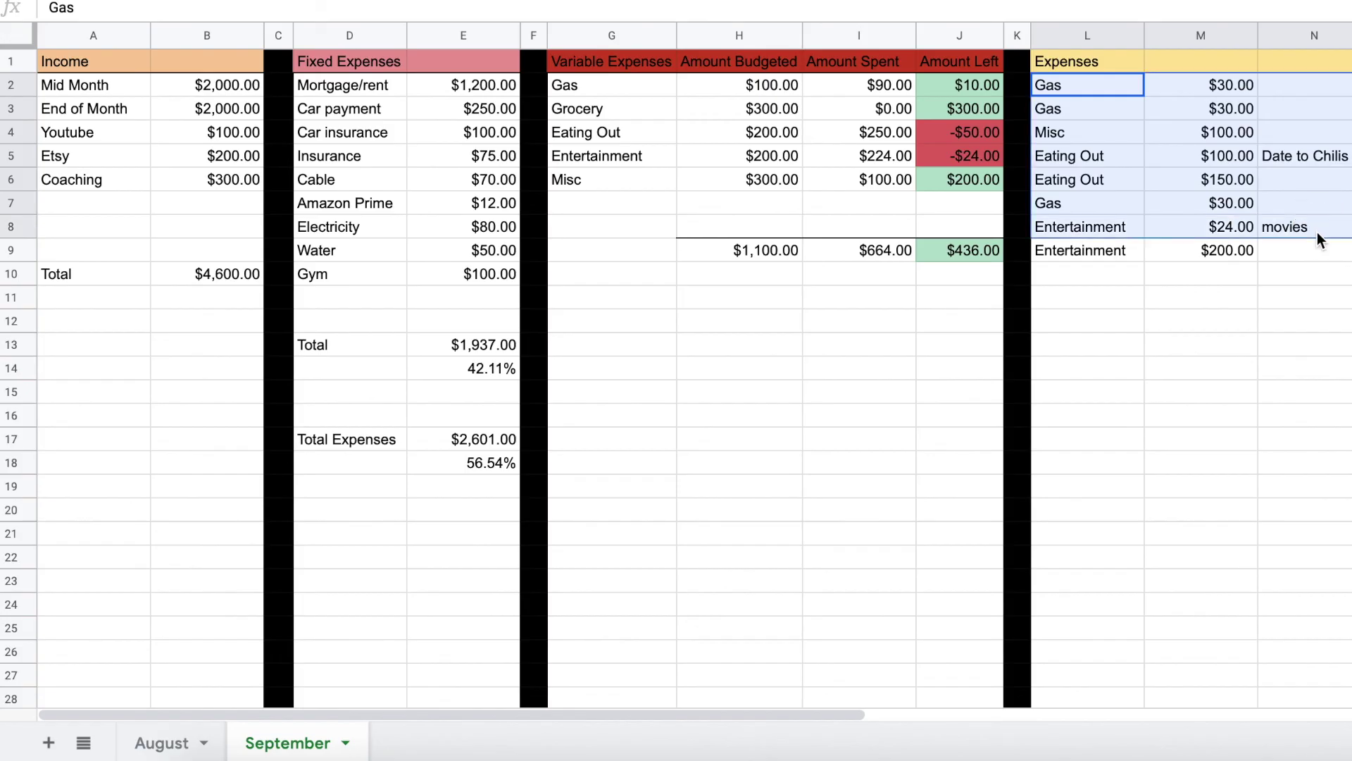
key("Delete")
left_click_drag(1090, 252, 1201, 253)
key("Delete")
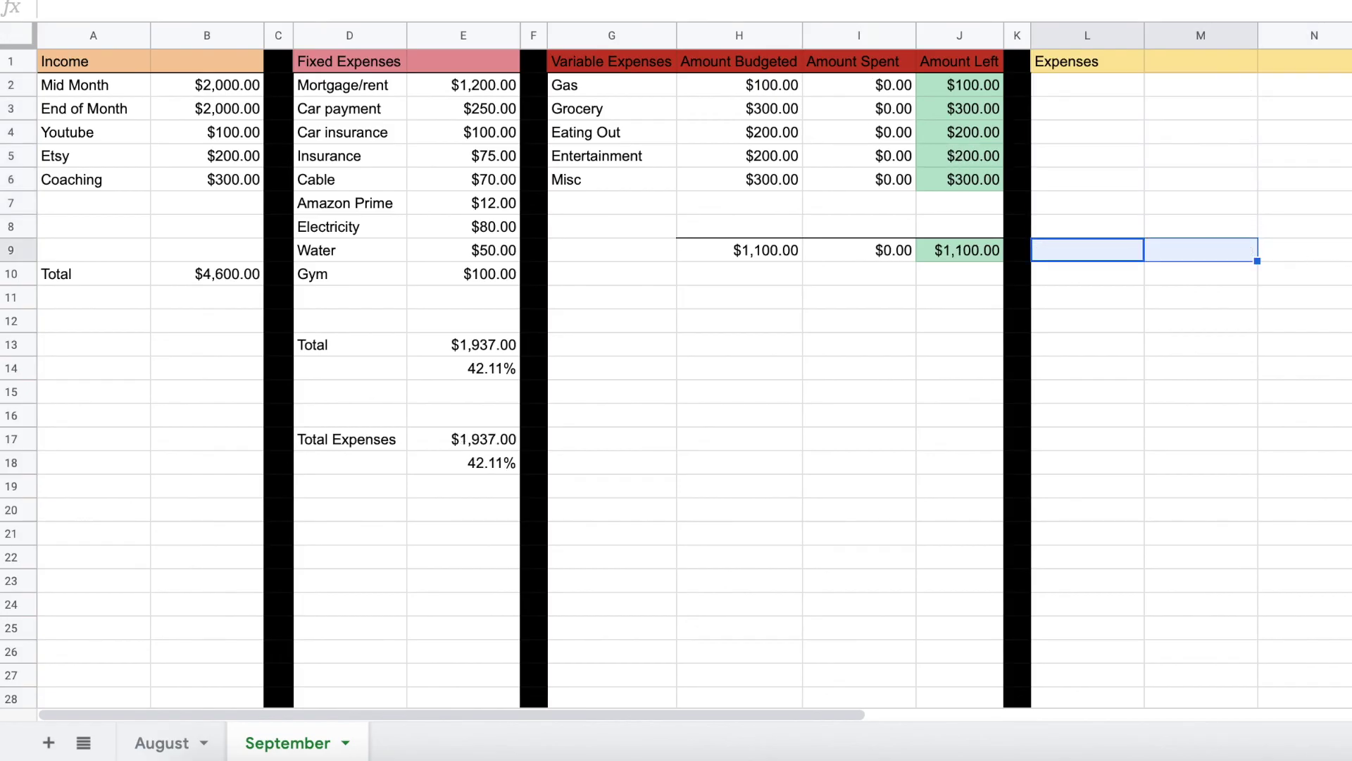
Clear the 8/2 M1 Finance entry and its amount from row 2 of the September Savings section
scroll(978, 82, "right", 5)
left_click_drag(978, 84, 1142, 97)
key("Delete")
scroll(971, 180, "left", 5)
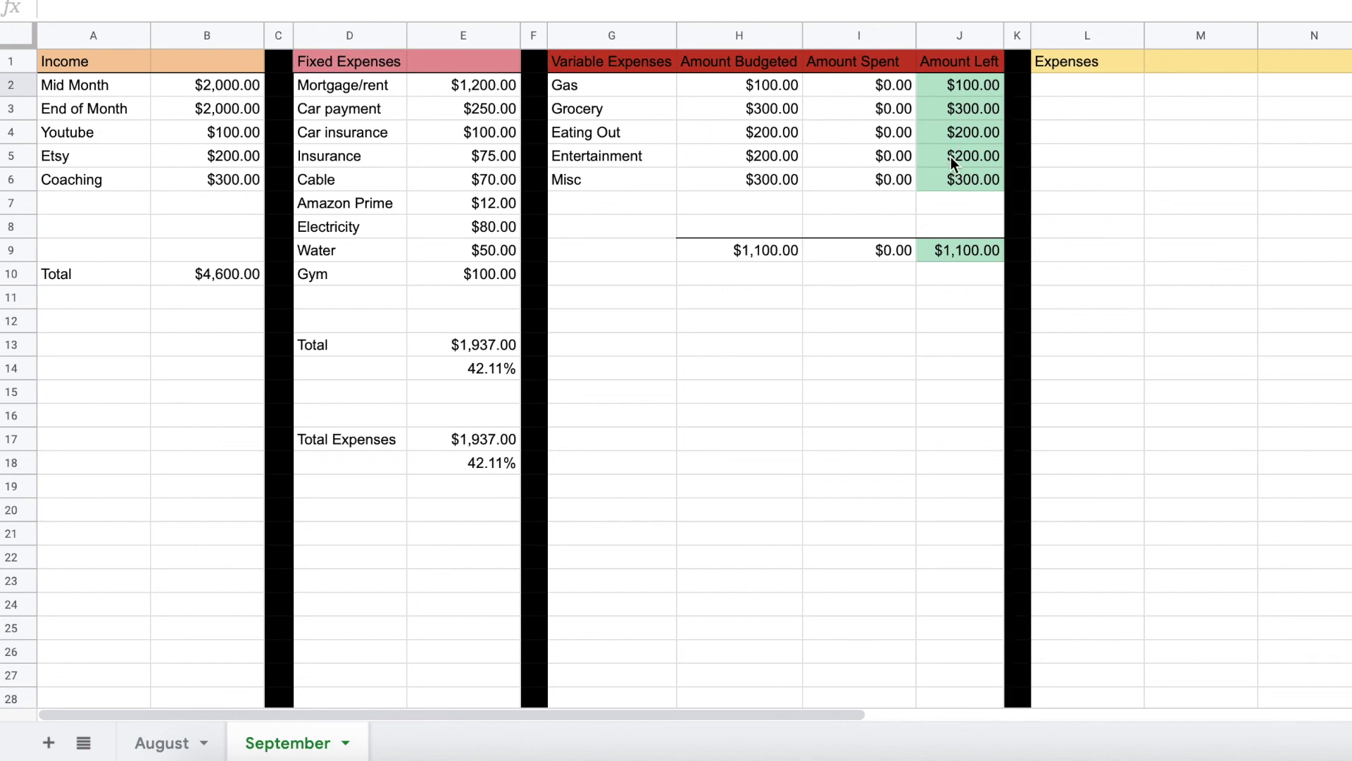
scroll(1104, 190, "right", 5)
scroll(1049, 232, "left", 5)
Log a Gas expense of 30 in row 2 of the September Expenses list
left_click(1099, 81)
type("Gas")
key("Tab")
type("30")
key("Return")
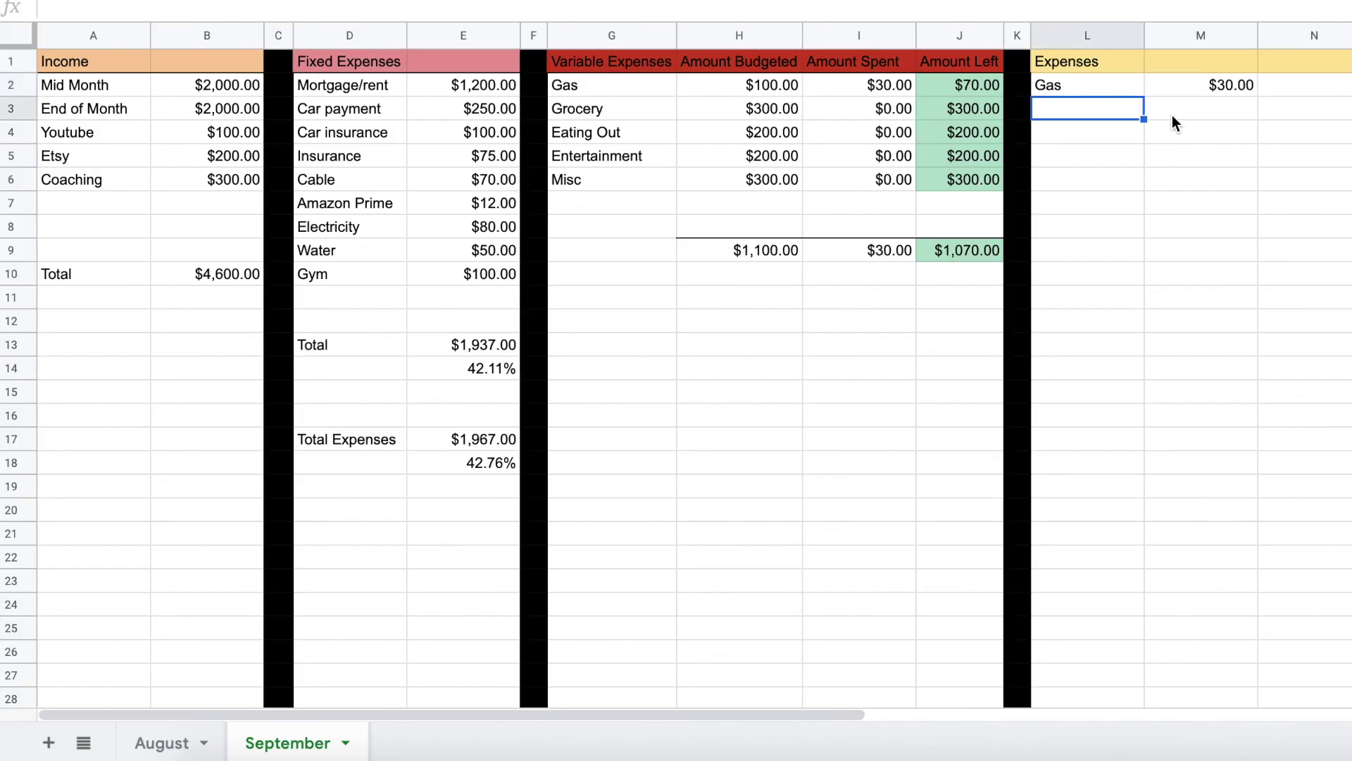